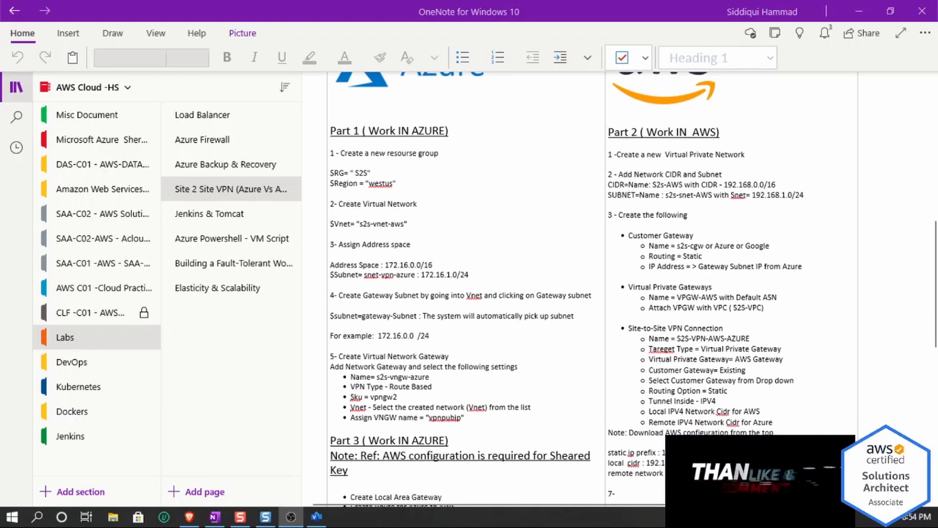
# - Review the Part 1 Azure steps in the Site 2 Site VPN lab notes
pyautogui.scroll(-3, 592, 288)
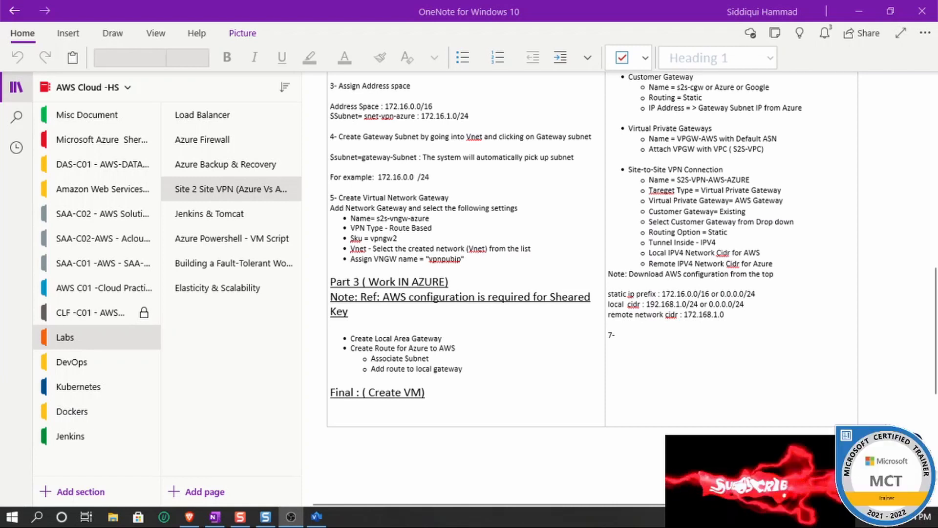
pyautogui.click(361, 296)
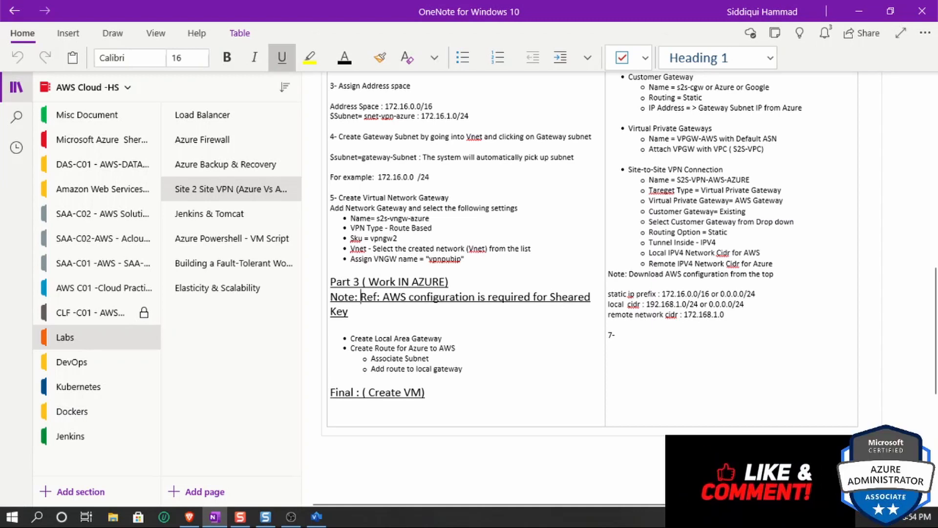
pyautogui.moveTo(426, 393); pyautogui.dragTo(338, 392)
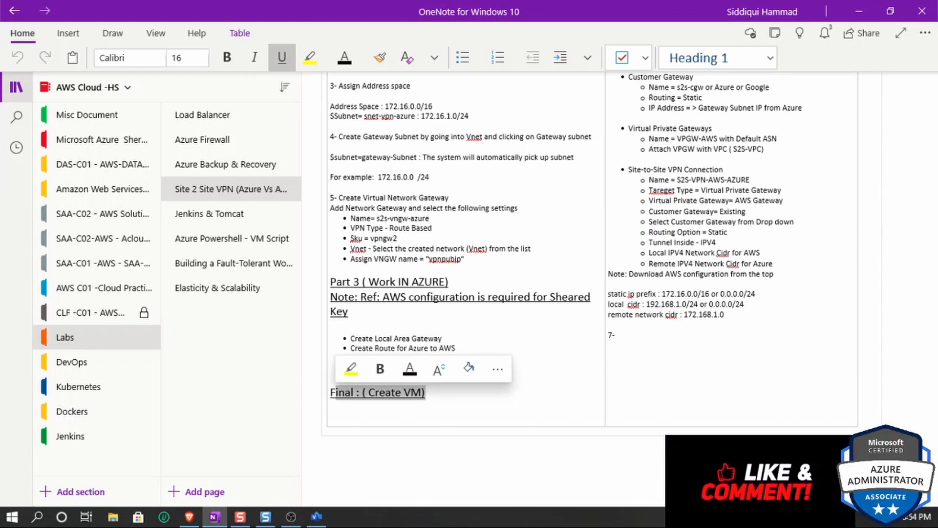
pyautogui.click(868, 7)
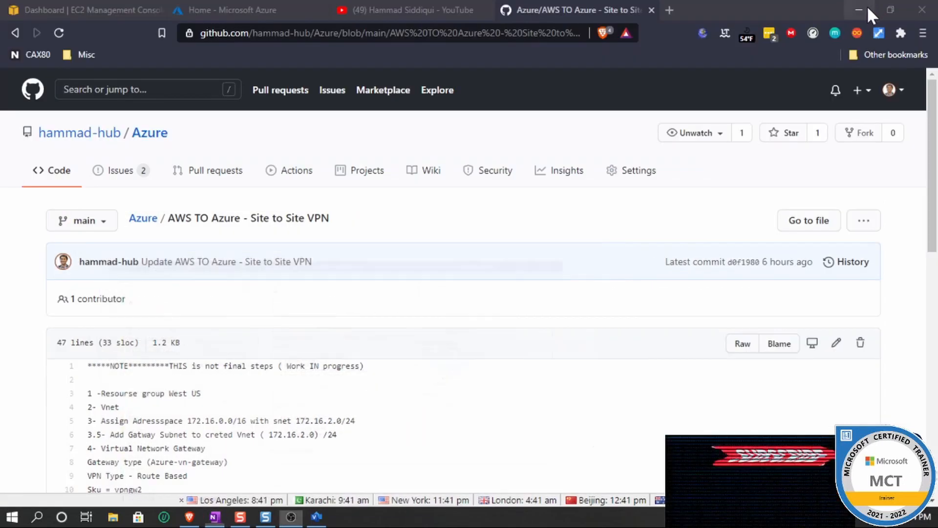
# - In the Azure portal, start a new resource group under MSDN Platforms Subscription and name it S2S-Azure-to-AWS
pyautogui.click(341, 9)
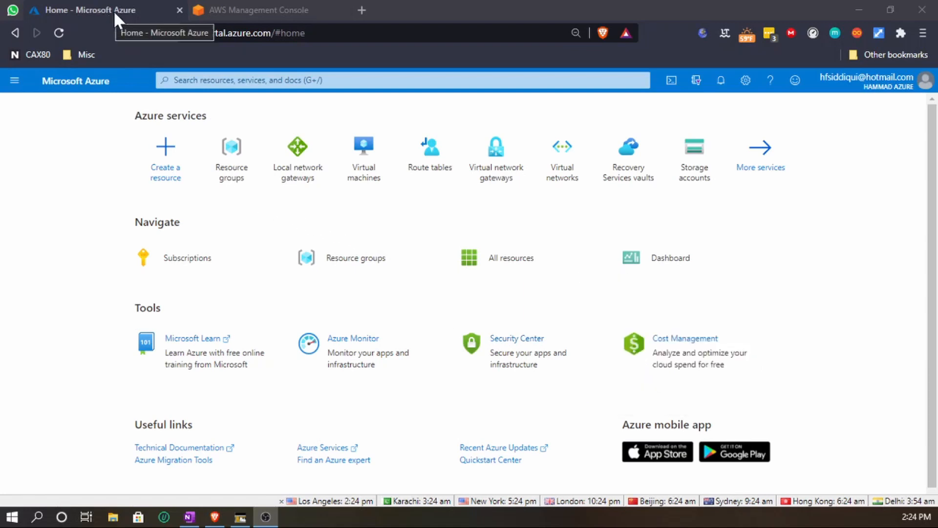
pyautogui.click(251, 6)
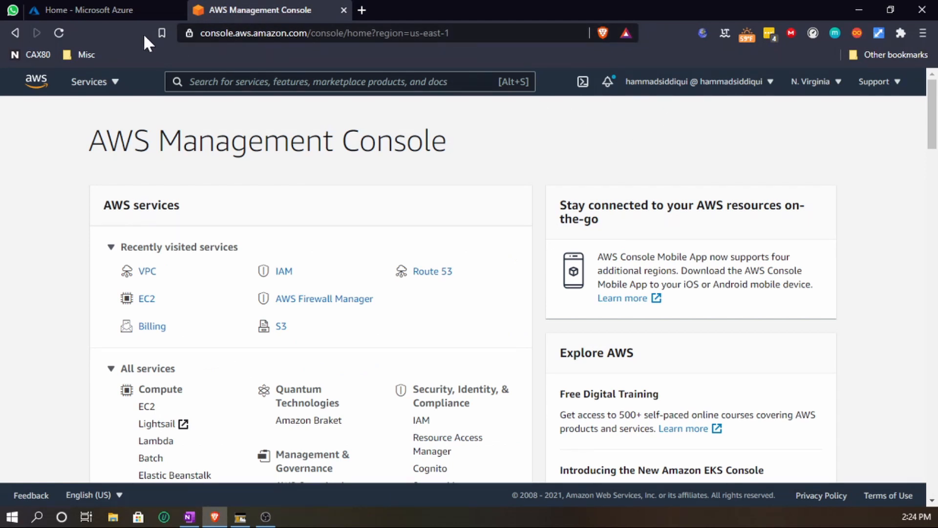
pyautogui.click(120, 8)
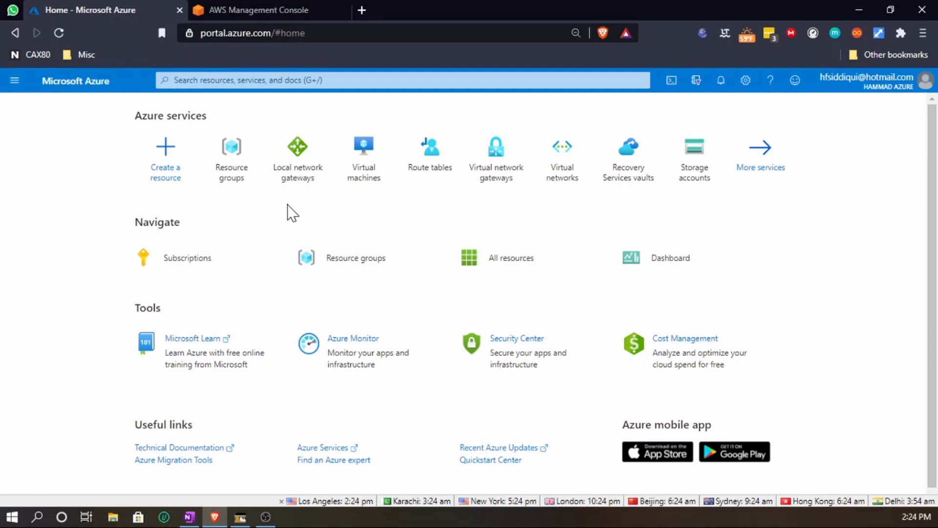
pyautogui.moveTo(241, 174)
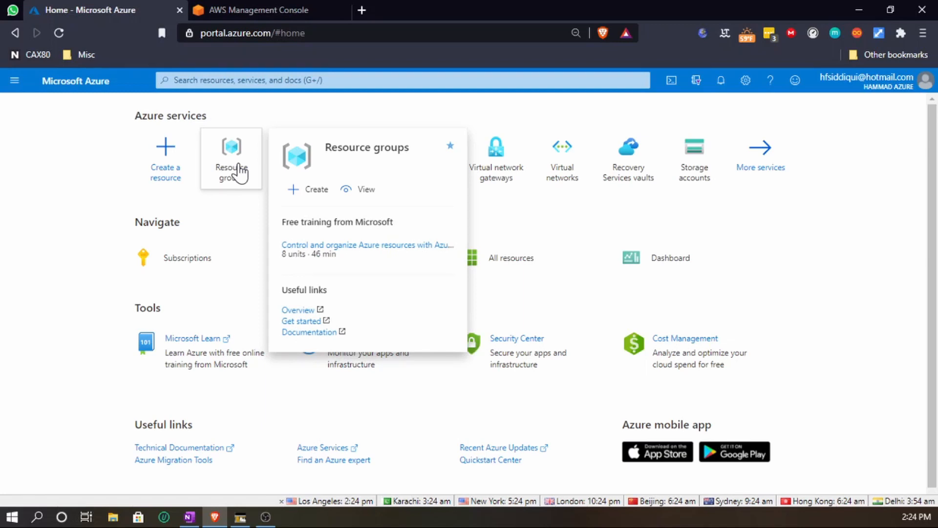
pyautogui.click(230, 167)
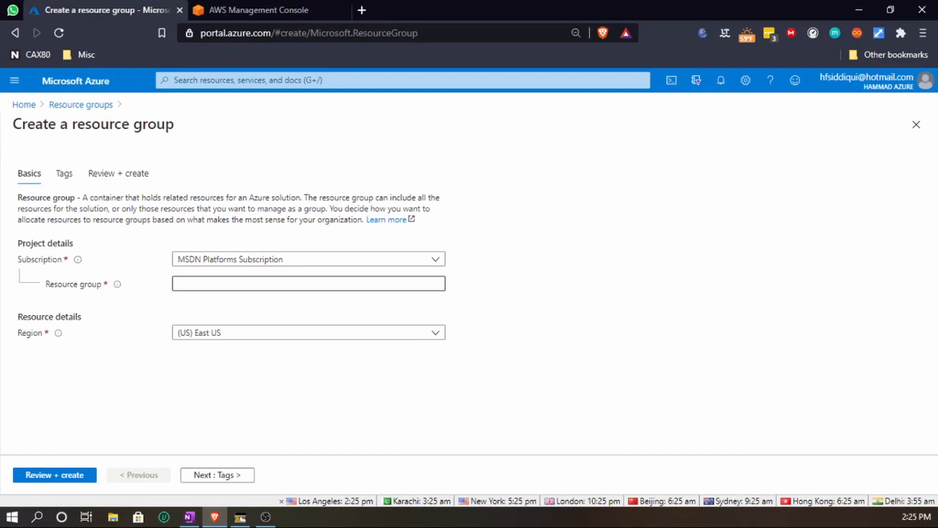
pyautogui.hotkey('alt', 'Tab')
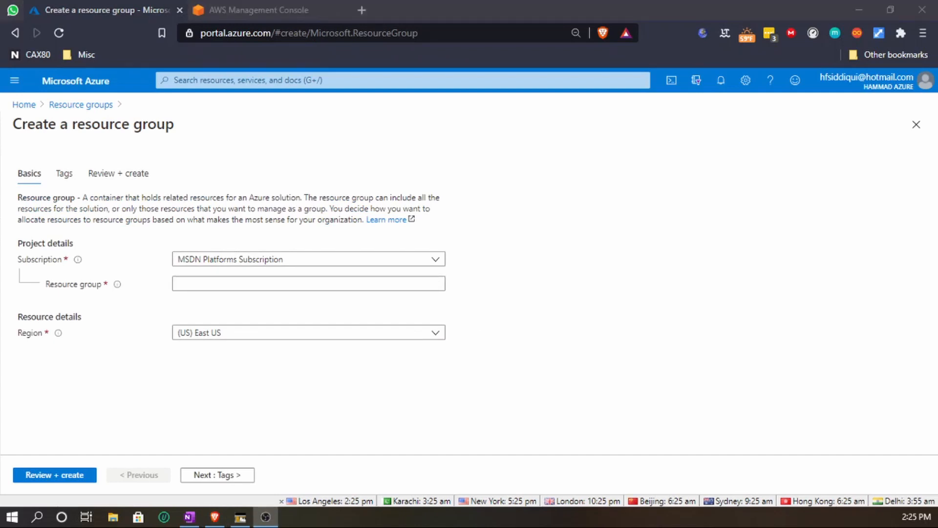
pyautogui.click(271, 284)
pyautogui.click(295, 260)
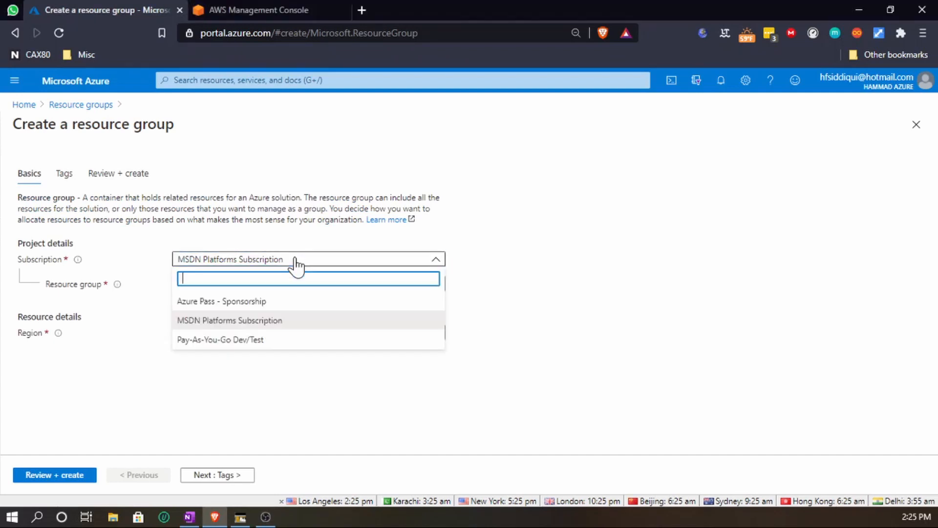
pyautogui.click(263, 320)
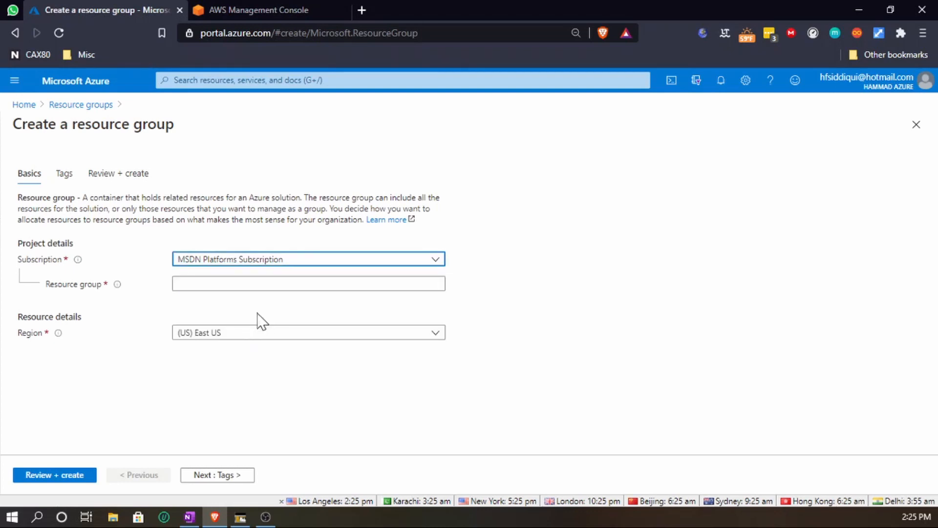
pyautogui.write('S2S')
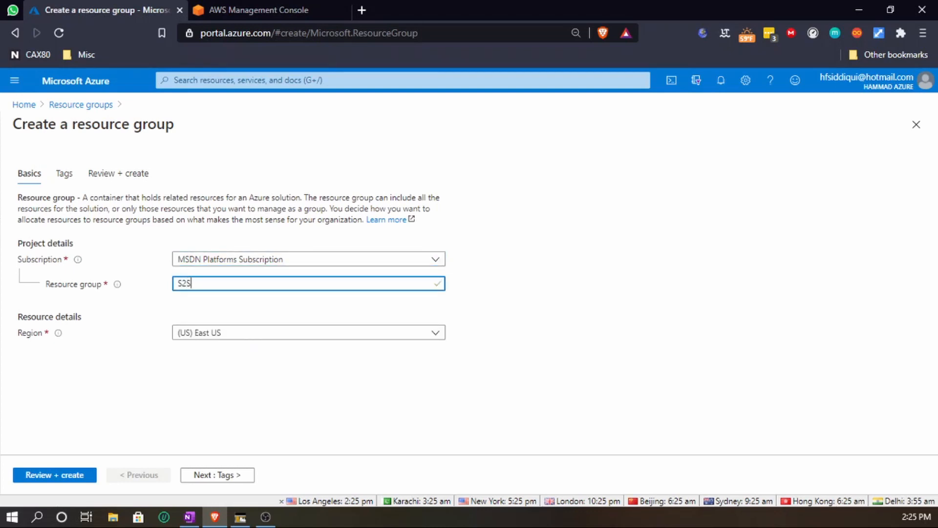
pyautogui.write('-Azure-to-AWS')
# - Set the resource group's region to (US) West US and create it
pyautogui.click(296, 334)
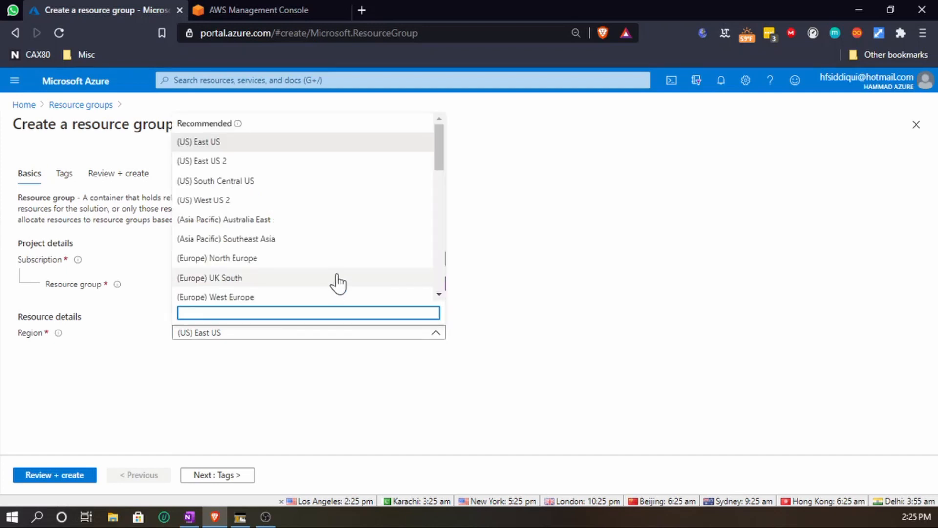
pyautogui.scroll(-6, 337, 283)
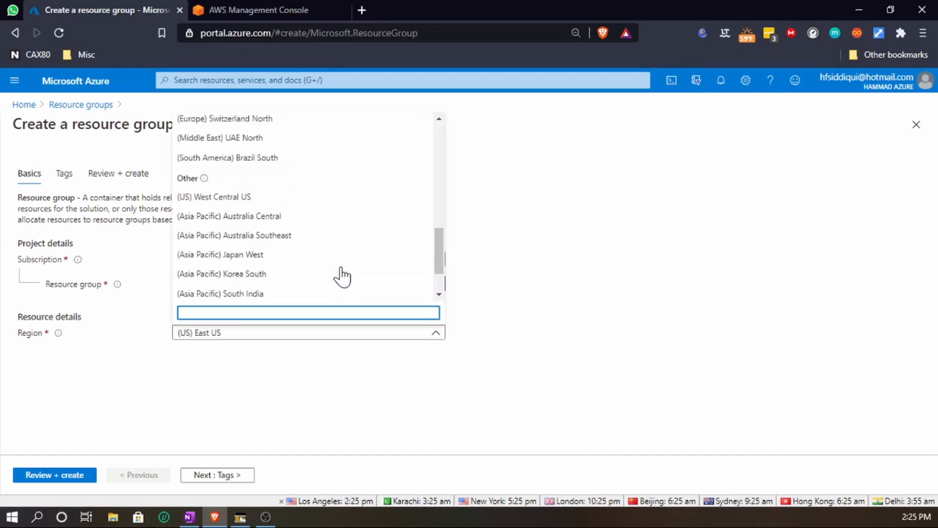
pyautogui.scroll(5, 342, 276)
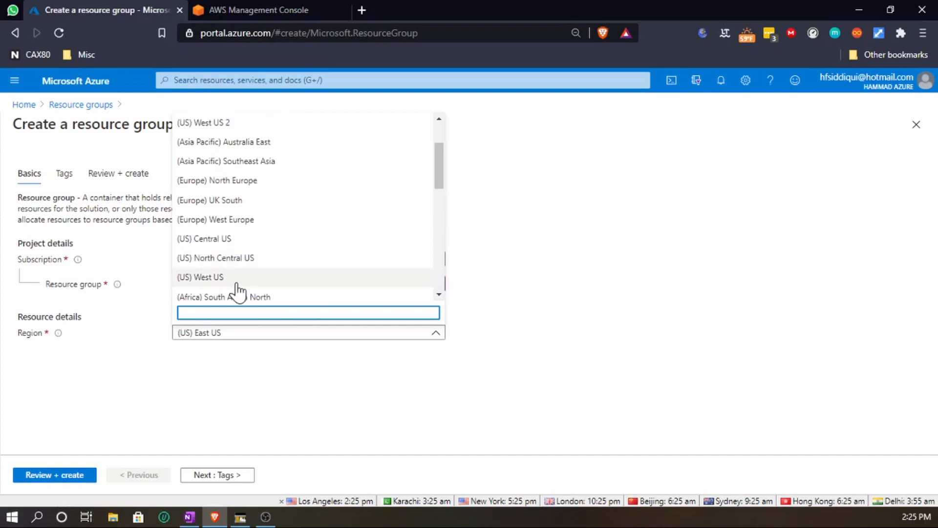
pyautogui.click(236, 283)
pyautogui.click(228, 479)
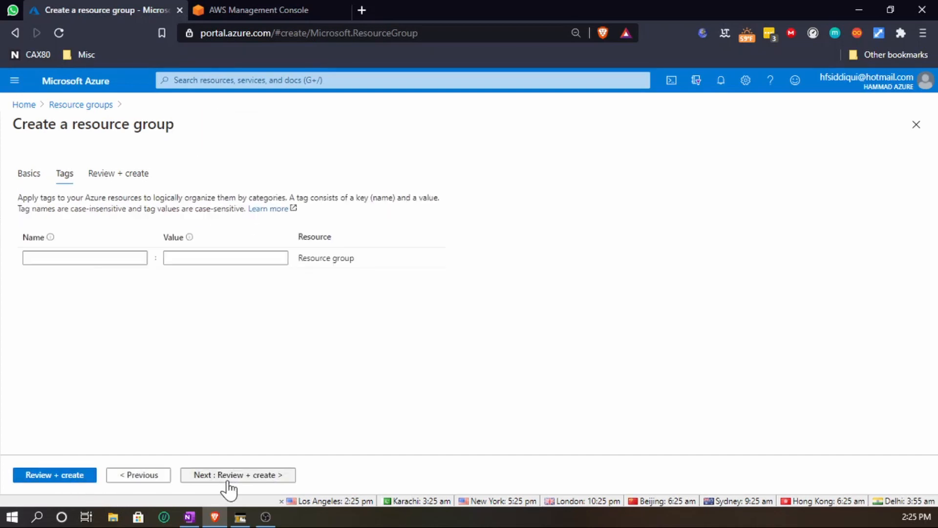
pyautogui.click(227, 479)
pyautogui.click(34, 476)
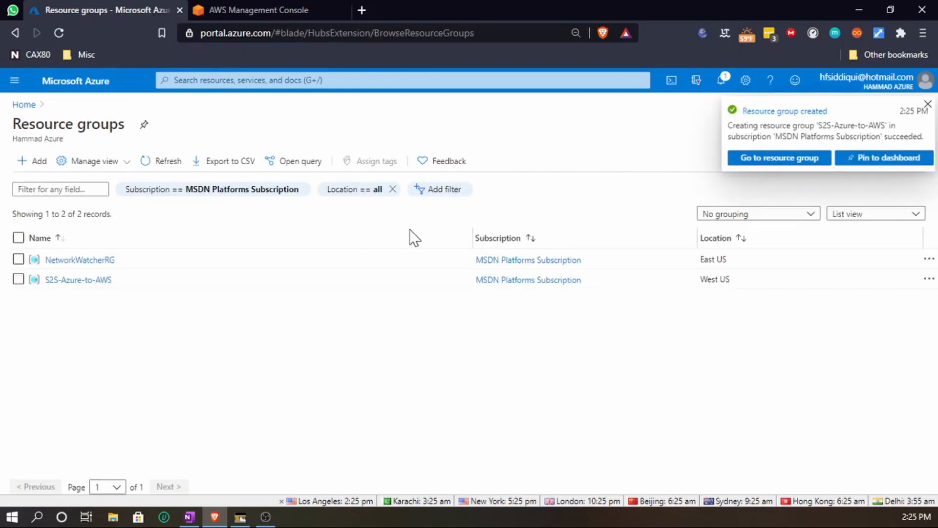
# - Start creating a virtual network and assign it to the S2S-Azure-to-AWS resource group
pyautogui.click(24, 104)
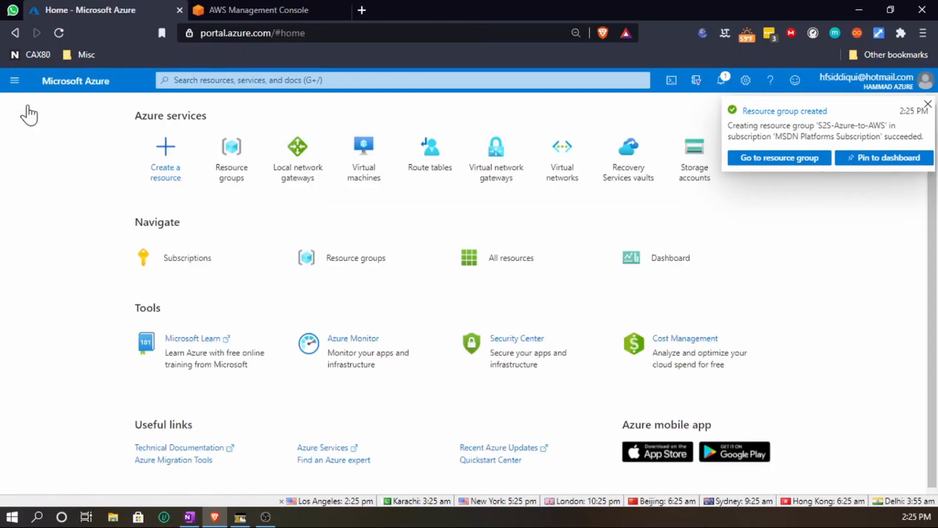
pyautogui.click(561, 148)
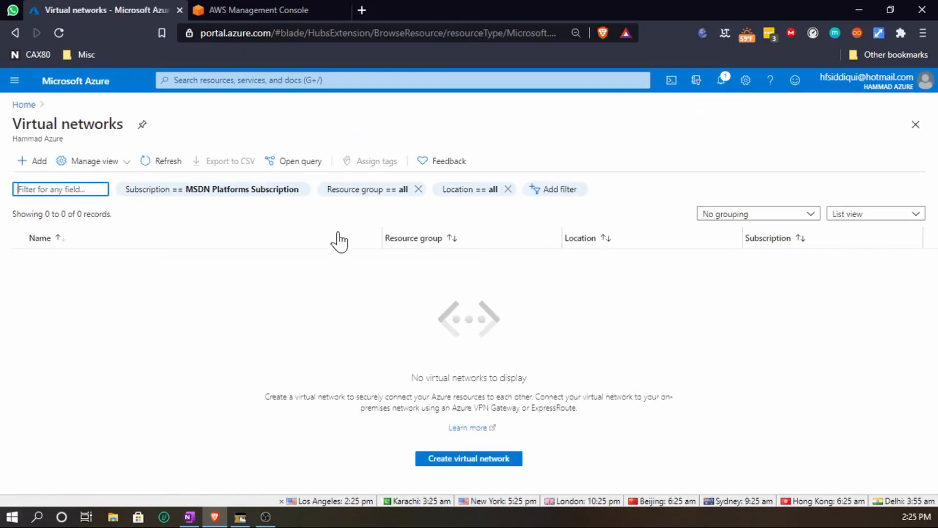
pyautogui.click(489, 463)
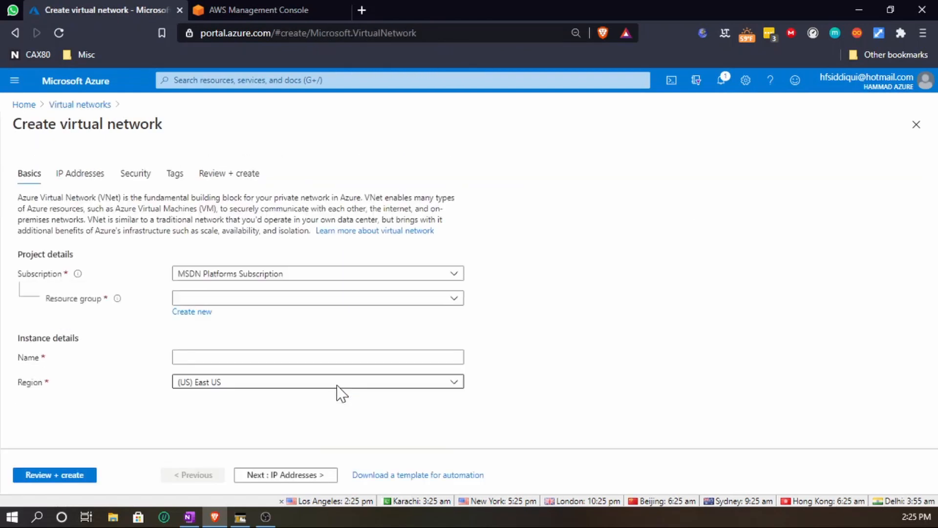
pyautogui.click(295, 299)
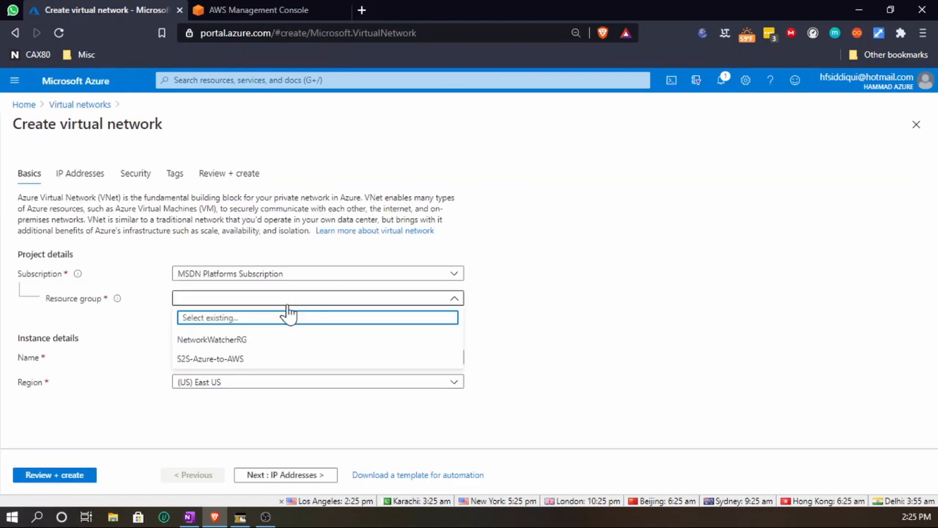
pyautogui.click(217, 360)
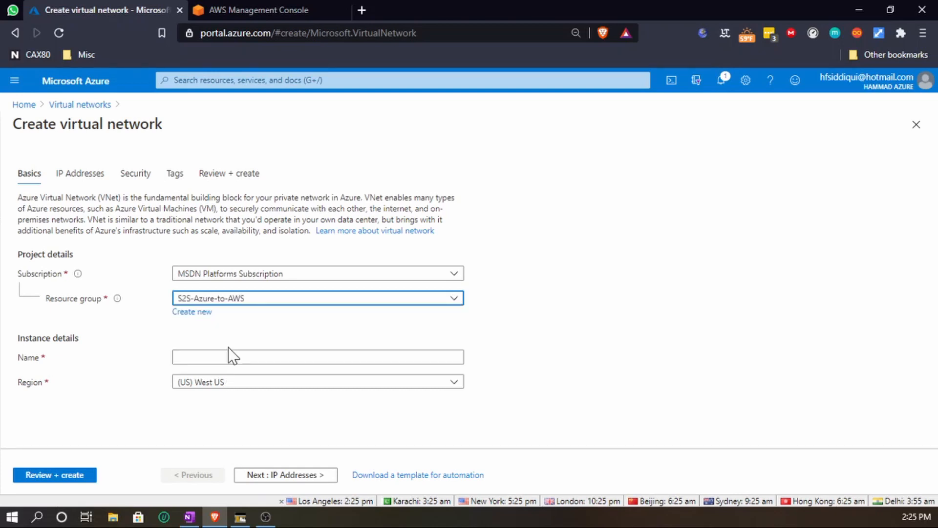
pyautogui.click(218, 358)
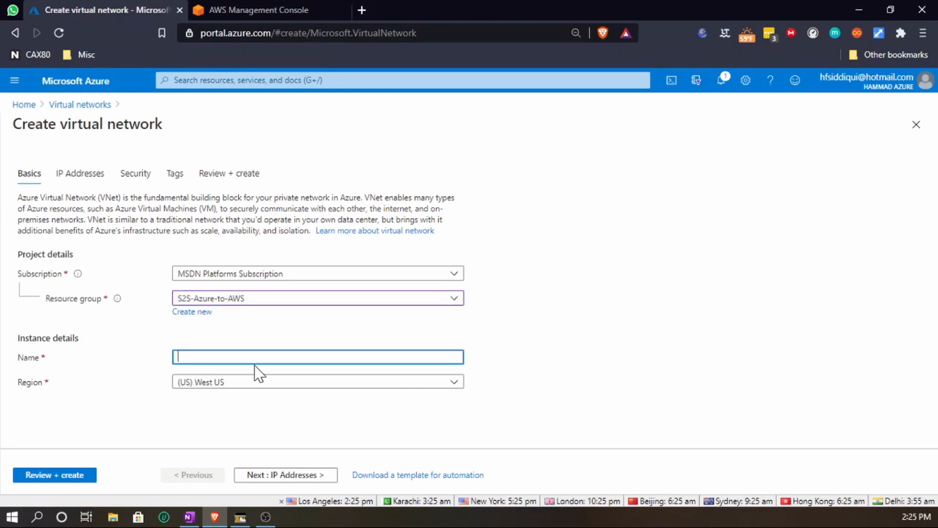
# - Name the virtual network s2s-vnet-to-aws
pyautogui.hotkey('alt', 'Tab')
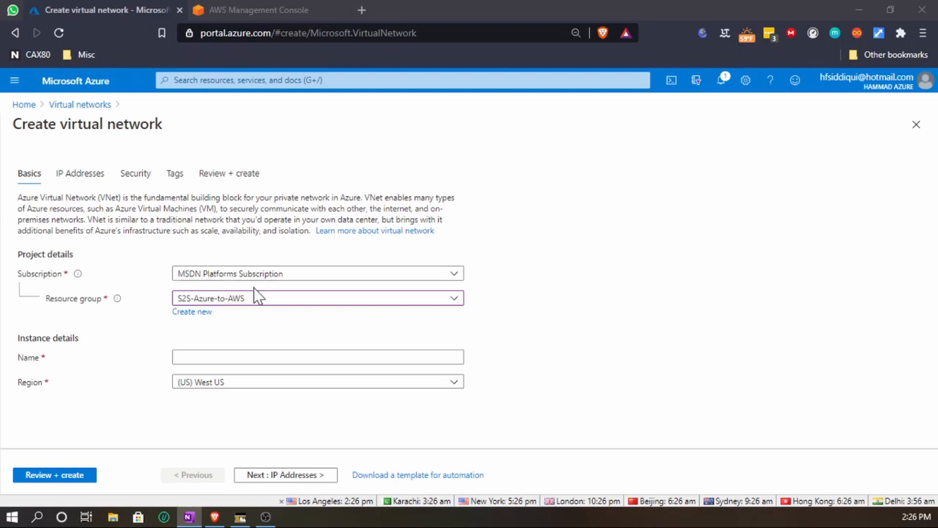
pyautogui.click(247, 356)
pyautogui.write('s2s-')
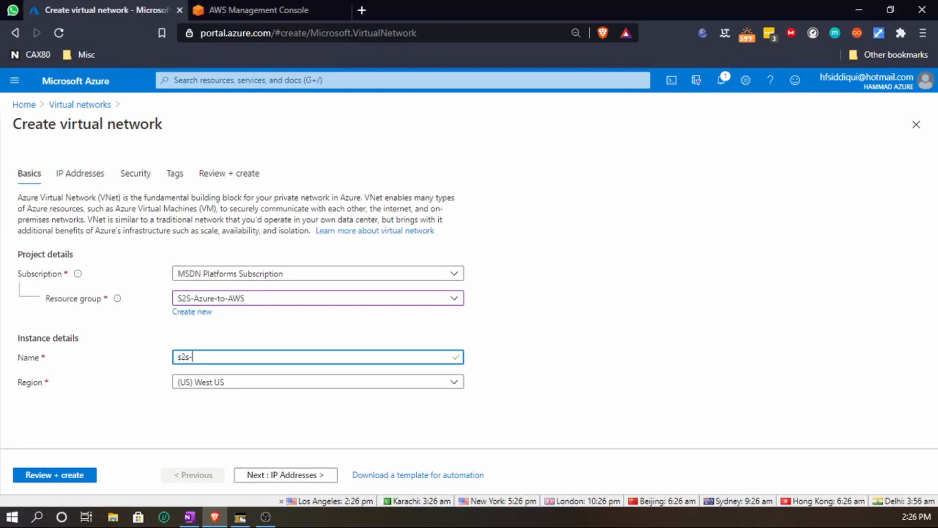
pyautogui.write('vnet')
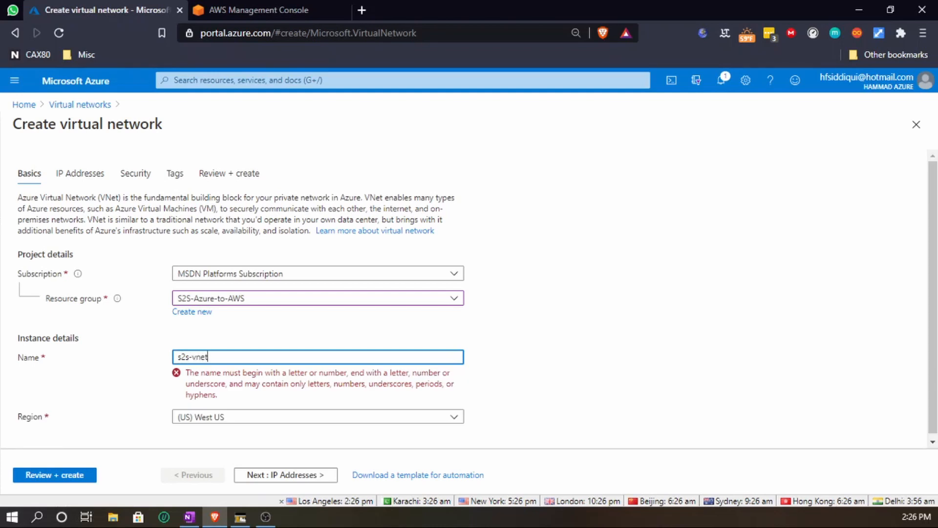
pyautogui.write('-to-aws')
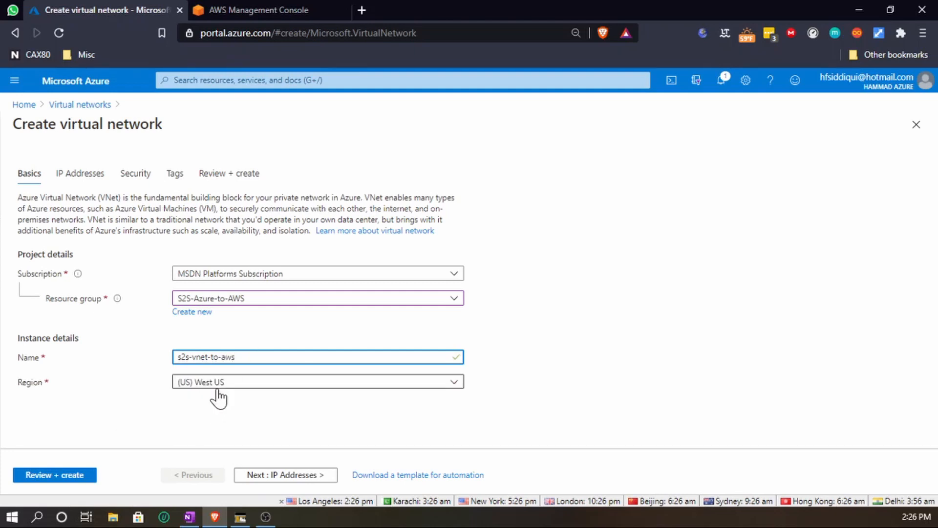
# - Replace the virtual network's default IPv4 address space with 172.16.0.0/16
pyautogui.click(300, 488)
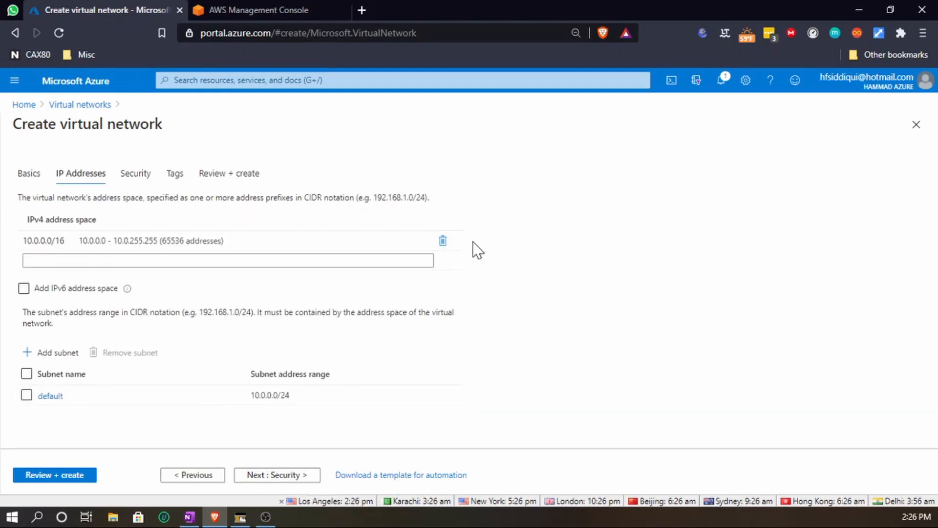
pyautogui.click(443, 241)
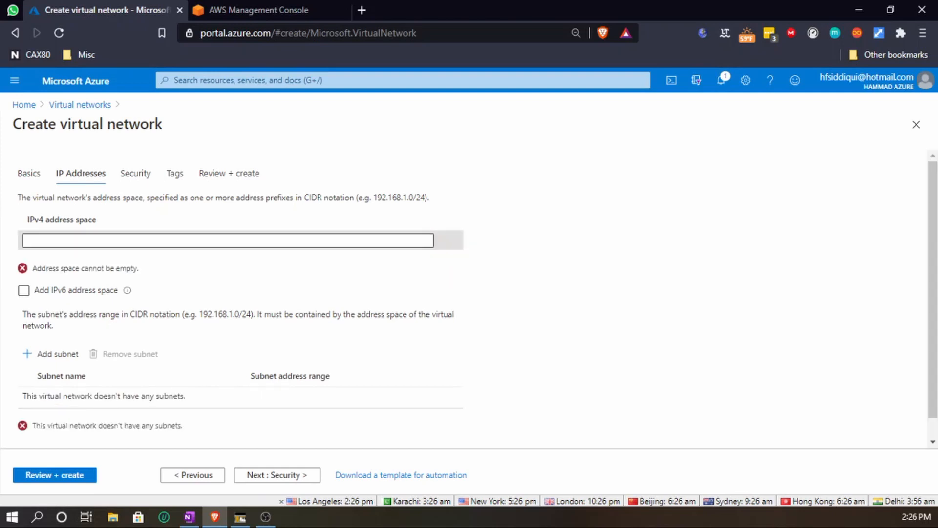
pyautogui.click(228, 240)
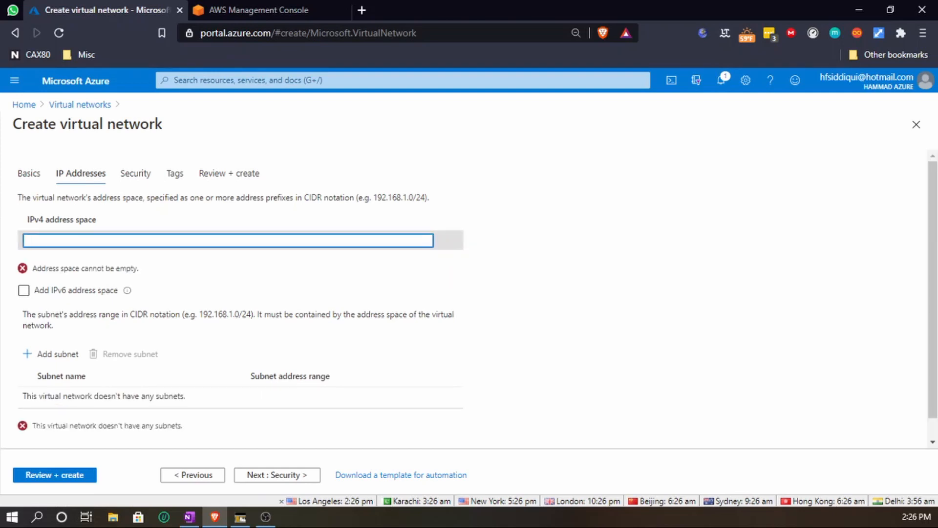
pyautogui.write('17')
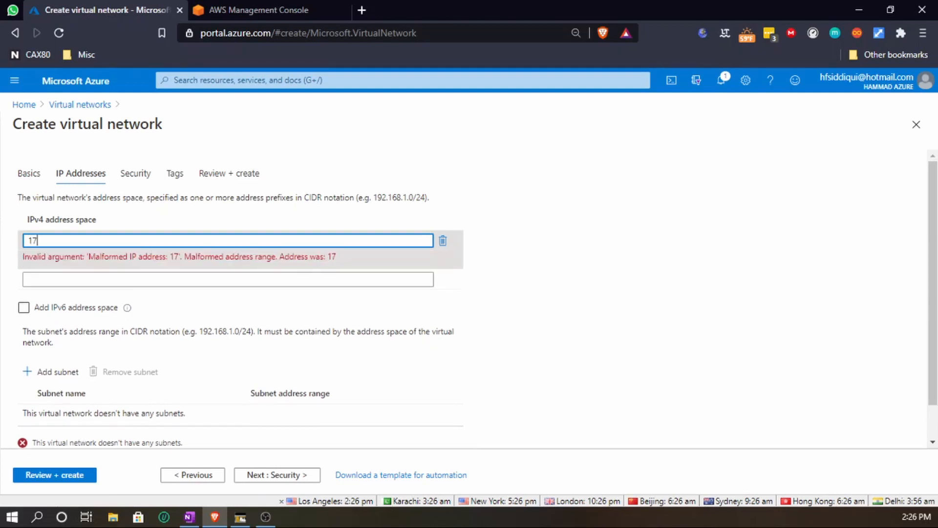
pyautogui.write('2.16')
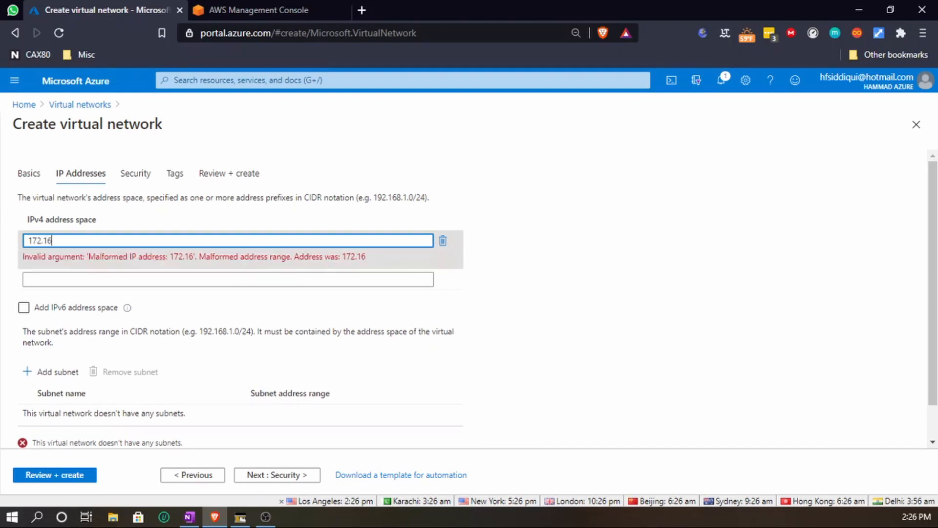
pyautogui.write('.')
pyautogui.write('0')
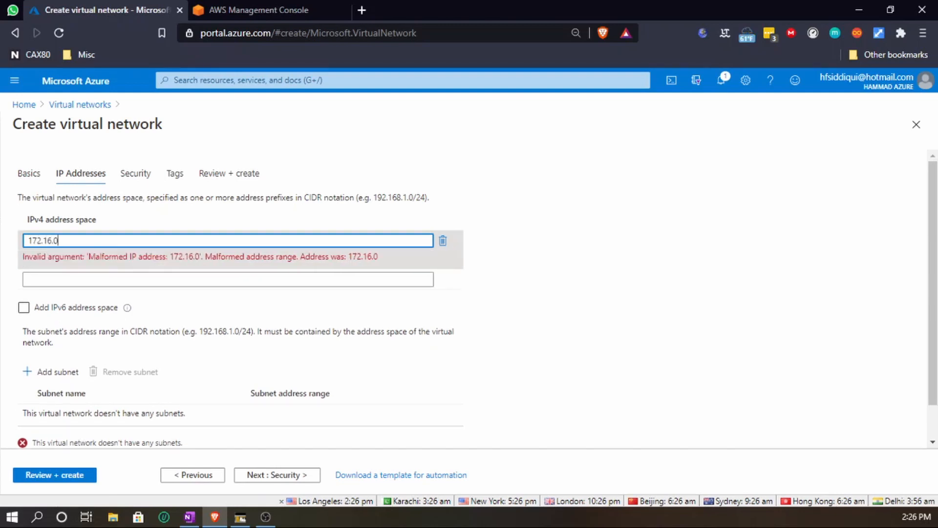
pyautogui.write('.0/16')
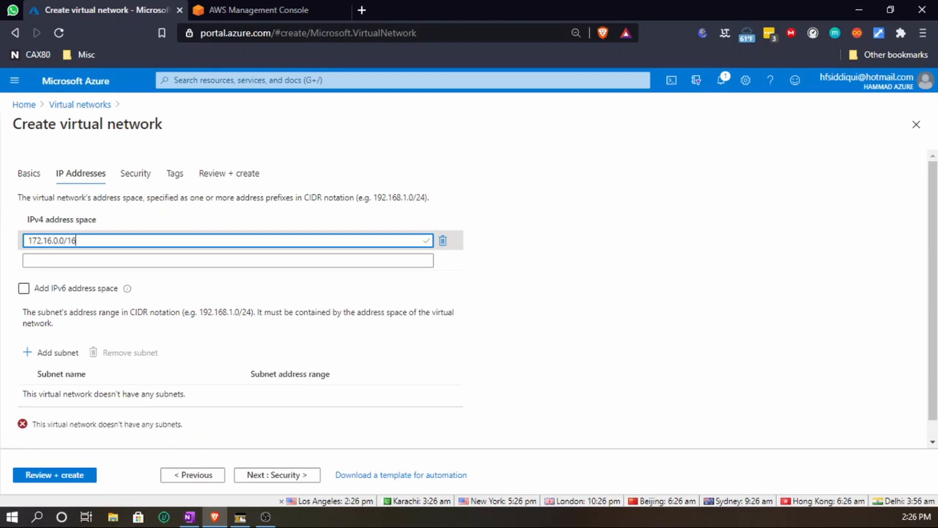
# - Add a subnet to the virtual network and name it s2s-vpn-snet
pyautogui.click(55, 353)
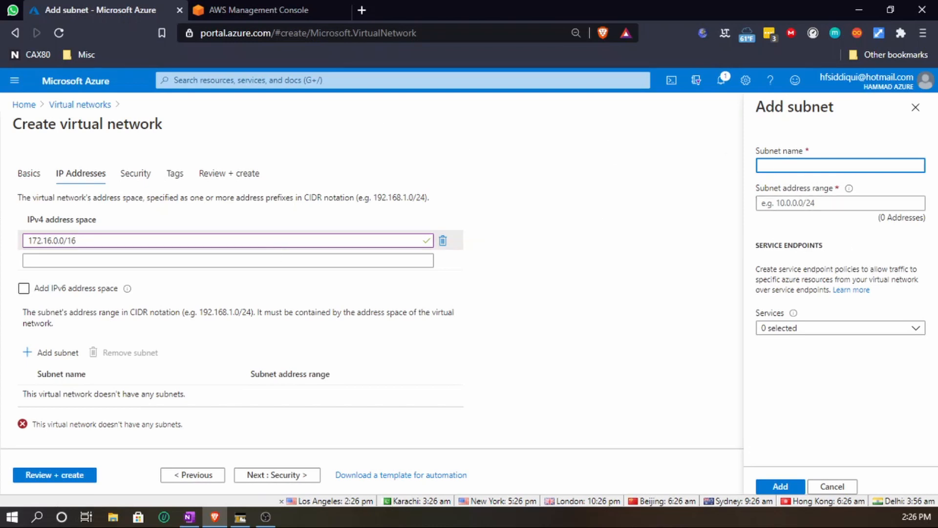
pyautogui.write('s2s-')
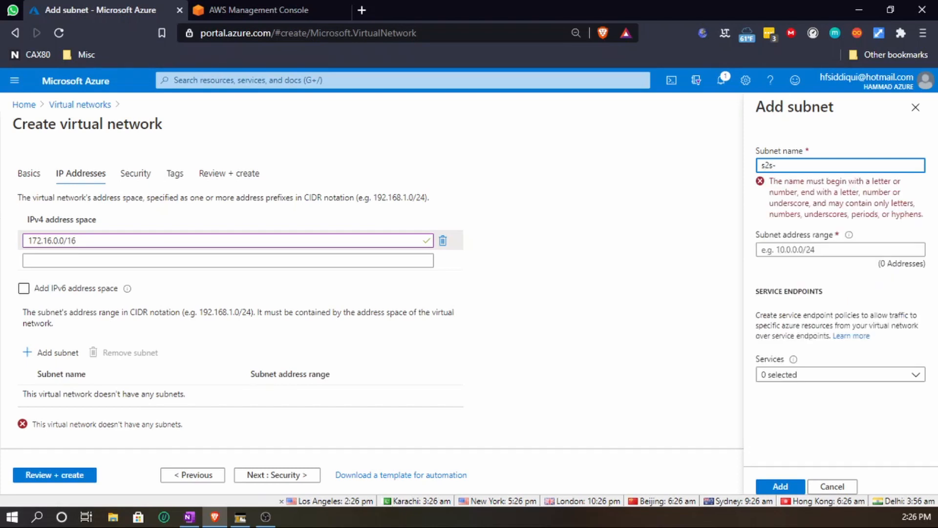
pyautogui.write('vpn-snet')
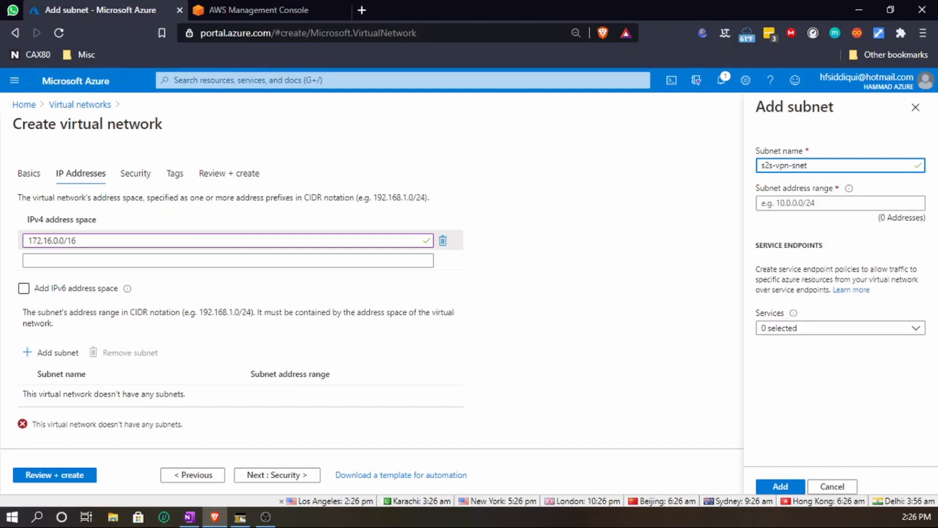
# - Set the subnet's address range to 172.16.1.0/24 and add the subnet
pyautogui.click(840, 203)
pyautogui.write('17')
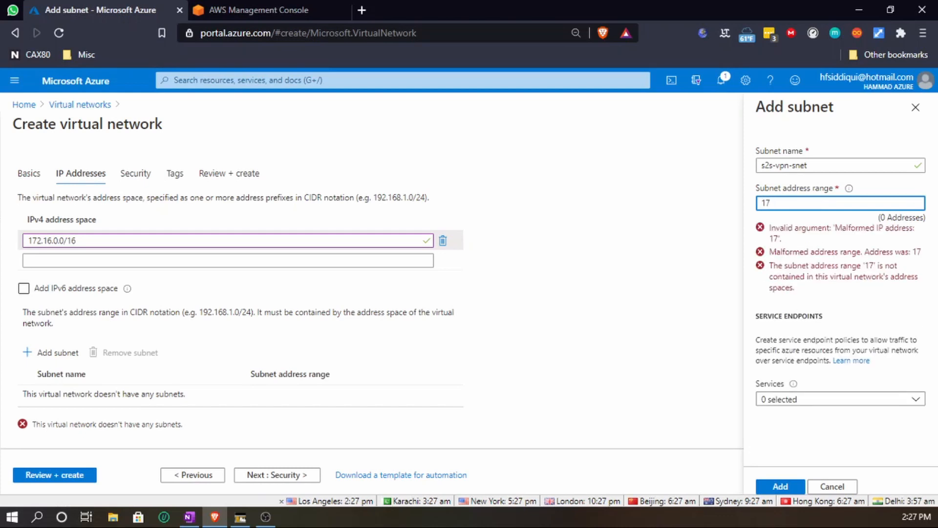
pyautogui.write('2.16.')
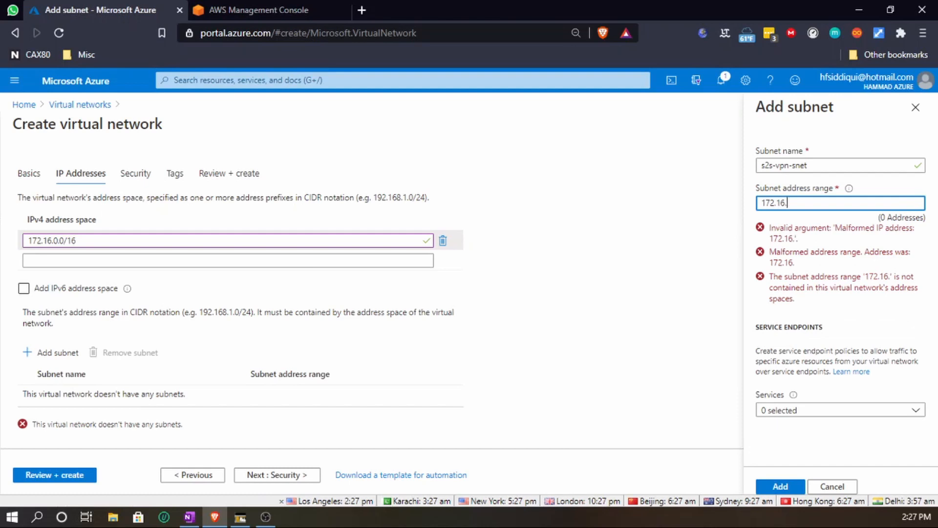
pyautogui.write('1.0')
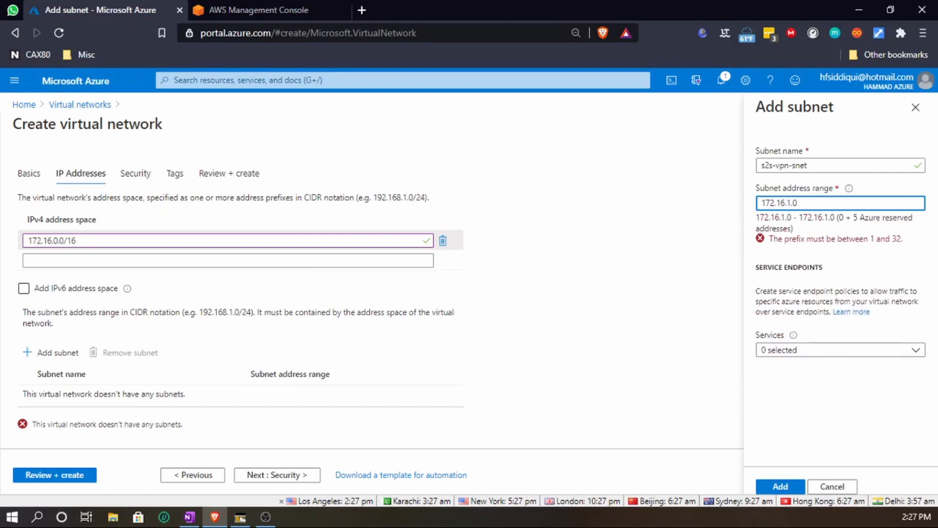
pyautogui.write('/24')
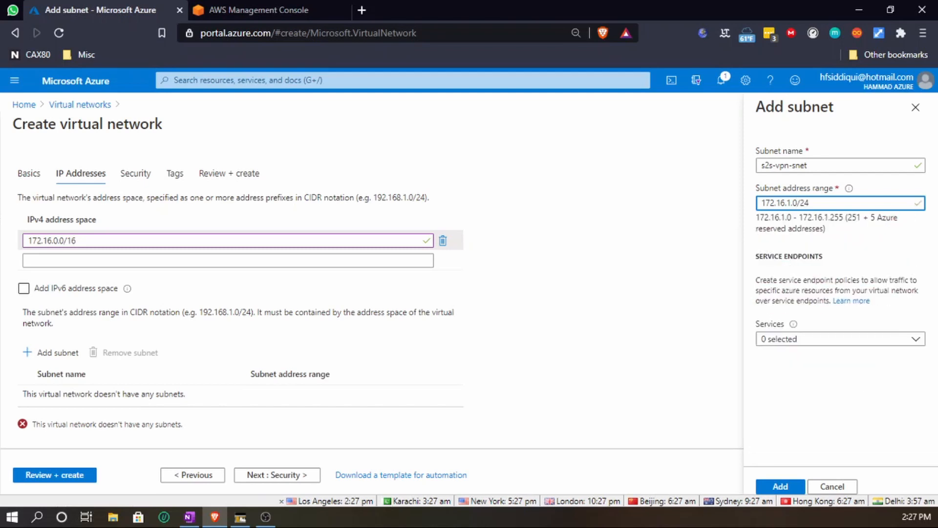
pyautogui.click(780, 487)
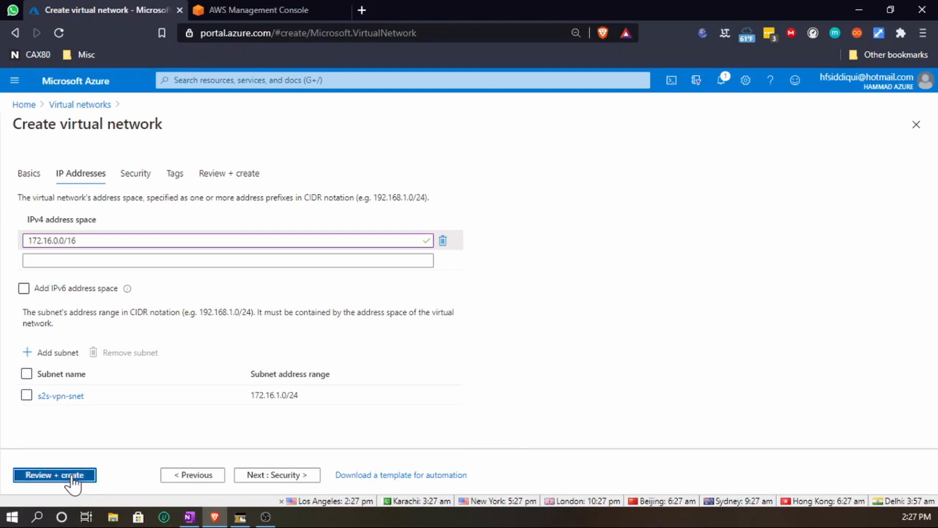
# - Review and create the virtual network, then open the new resource
pyautogui.click(54, 474)
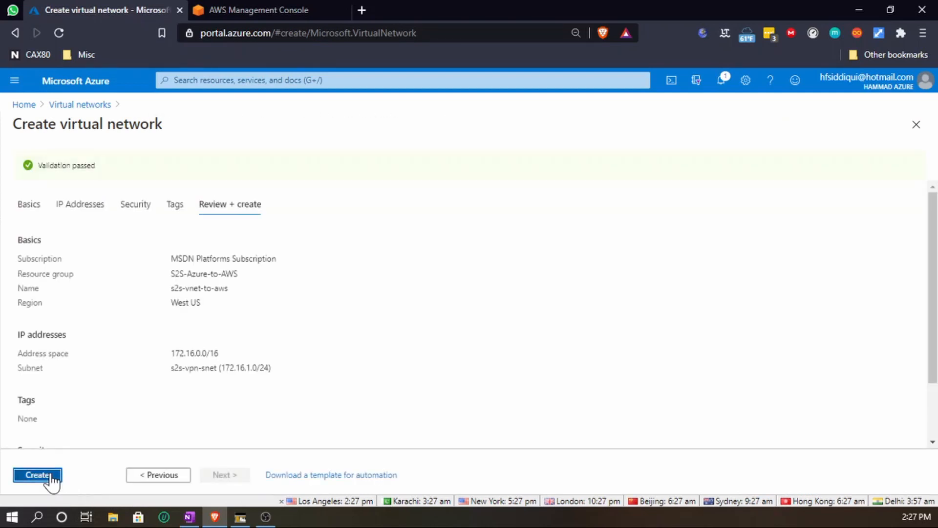
pyautogui.click(50, 474)
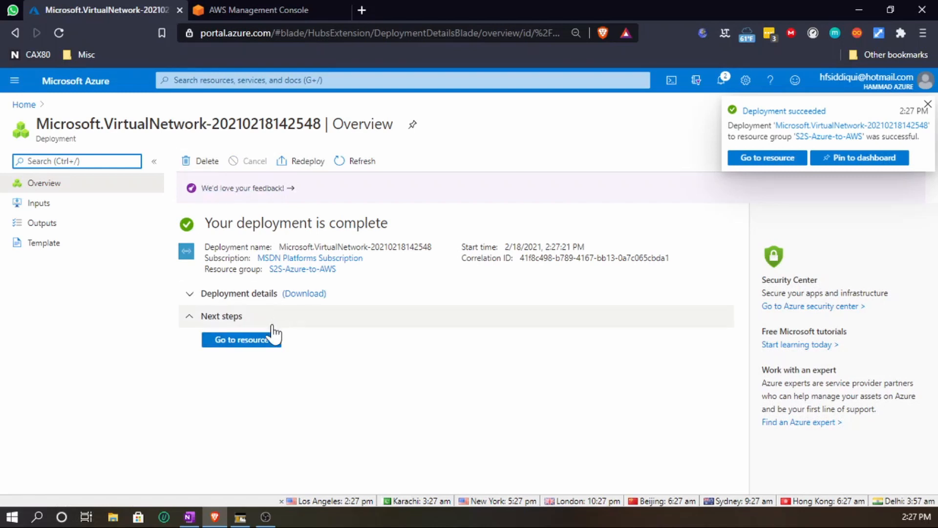
pyautogui.click(270, 343)
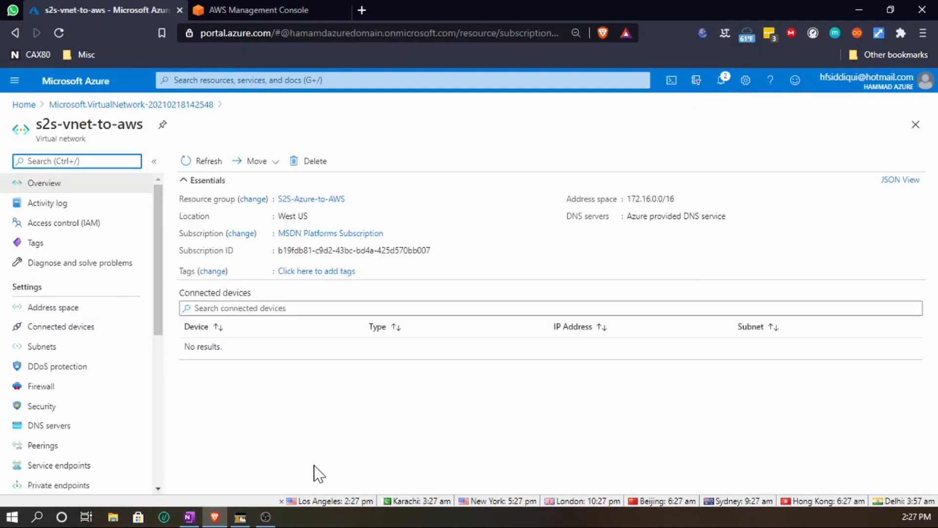
# - Add a gateway subnet to s2s-vnet-to-aws with address range 172.16.2.0/24 and save it
pyautogui.click(49, 346)
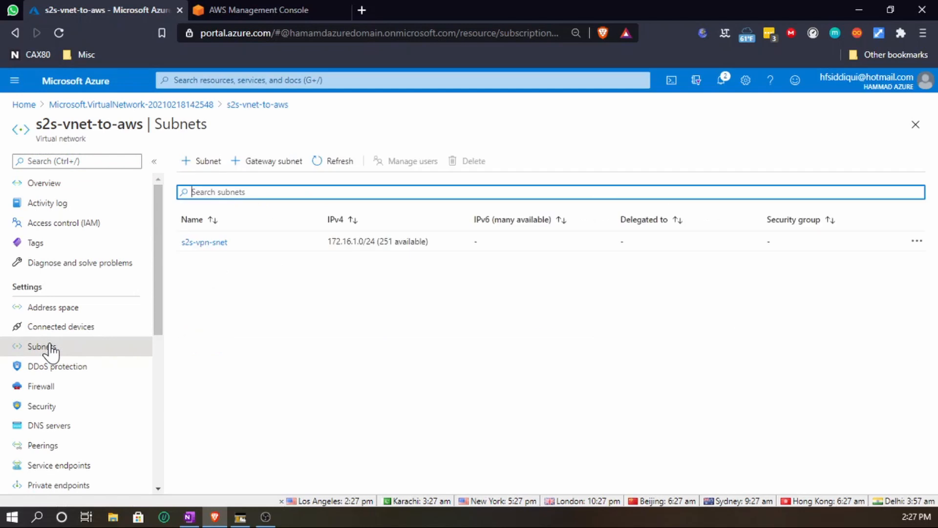
pyautogui.click(260, 164)
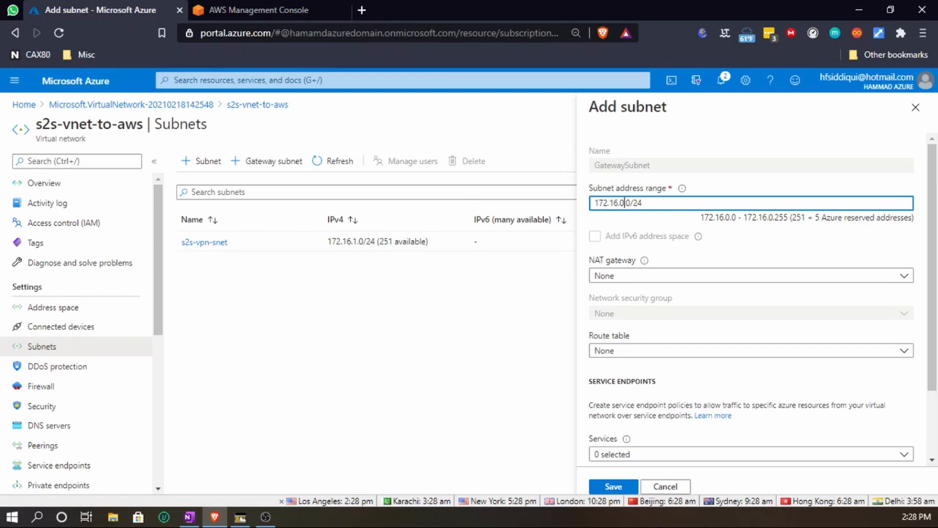
pyautogui.hotkey('shift', 'Left')
pyautogui.write('2')
pyautogui.click(612, 486)
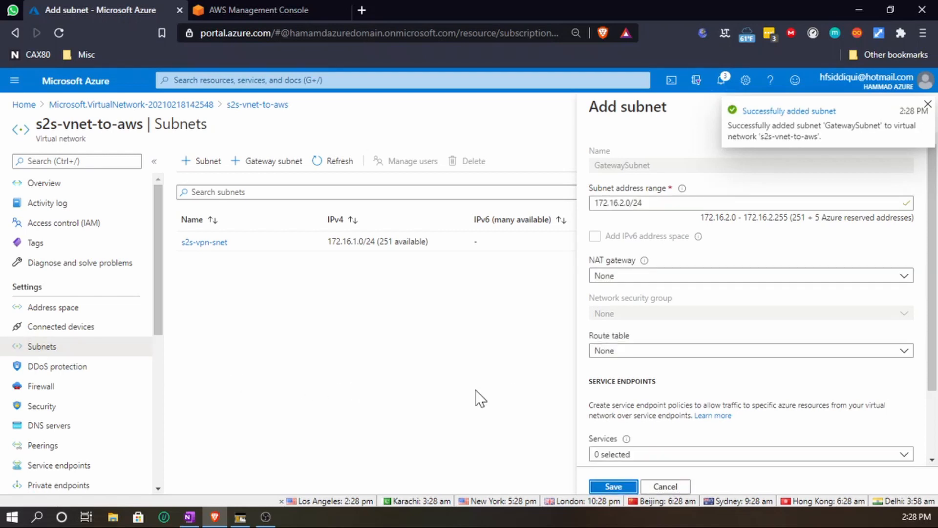
pyautogui.click(927, 104)
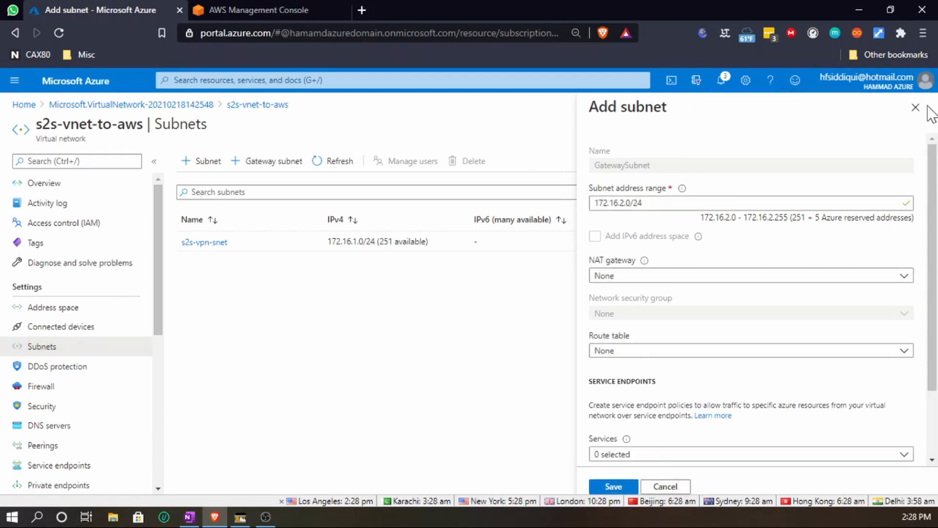
pyautogui.click(915, 107)
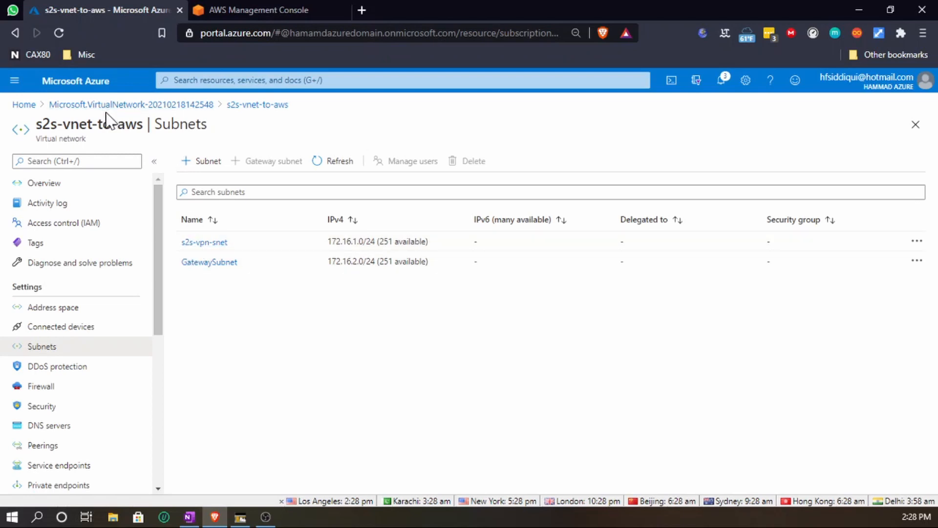
# - Open the virtual network gateways list from the home page and start creating a new gateway
pyautogui.click(24, 105)
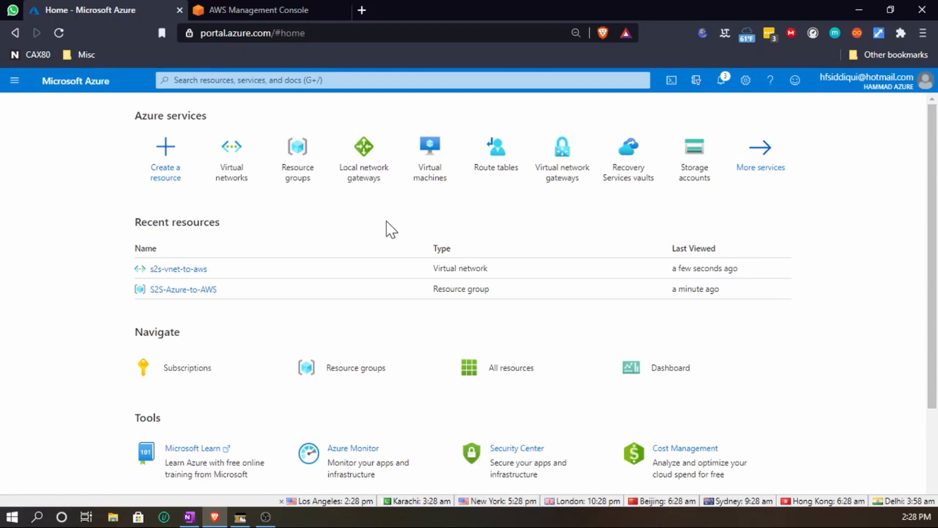
pyautogui.click(576, 160)
pyautogui.moveTo(237, 523)
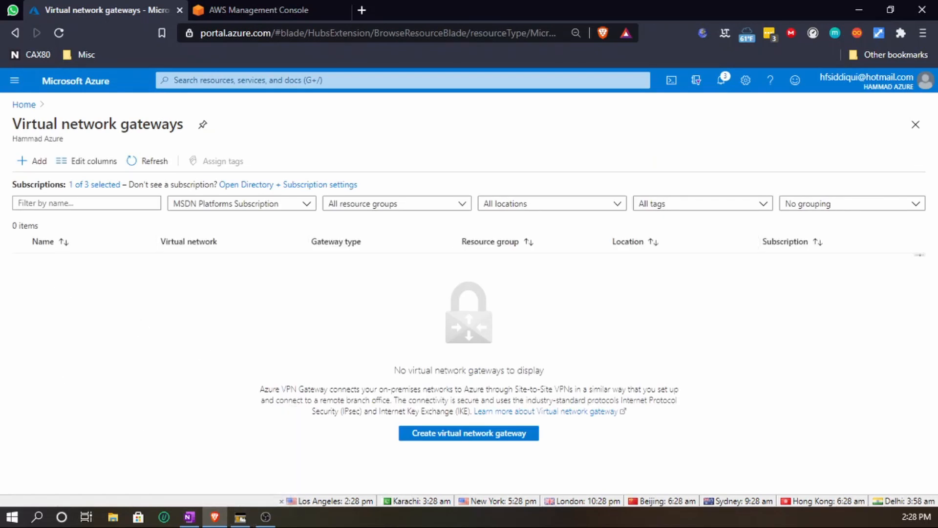
pyautogui.click(472, 435)
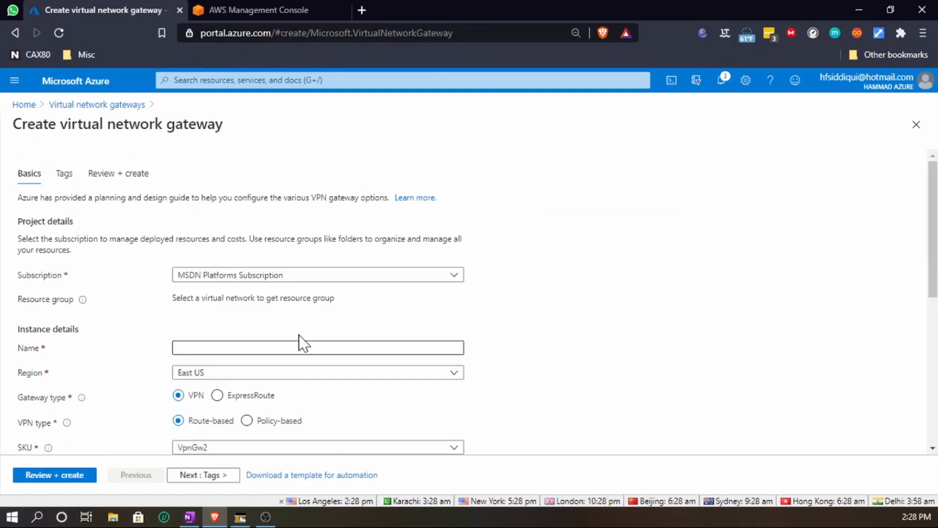
# - Name the virtual network gateway s2s-vngw-azure-to-aws
pyautogui.scroll(-2, 289, 310)
pyautogui.click(263, 279)
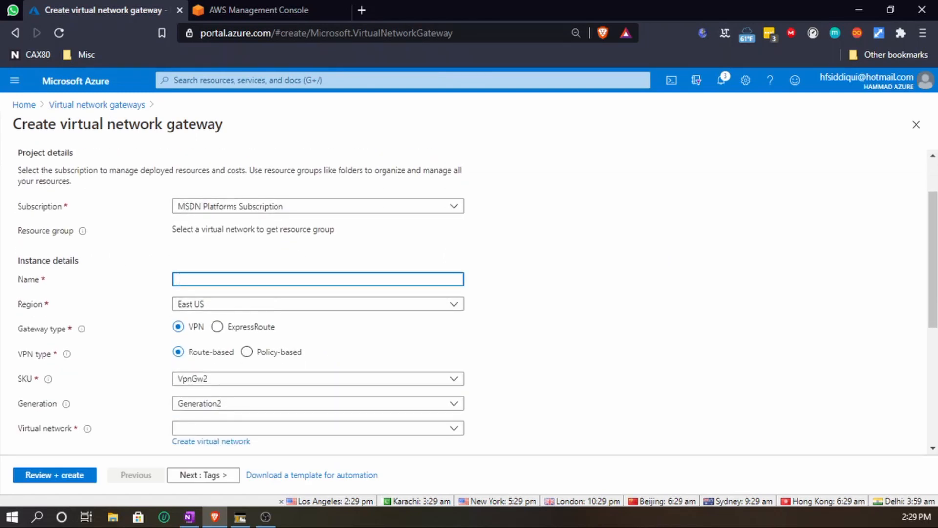
pyautogui.write('s2s-vngw-azure-to-aws')
# - Set the gateway's region to West US and its SKU to VpnGw1
pyautogui.click(457, 306)
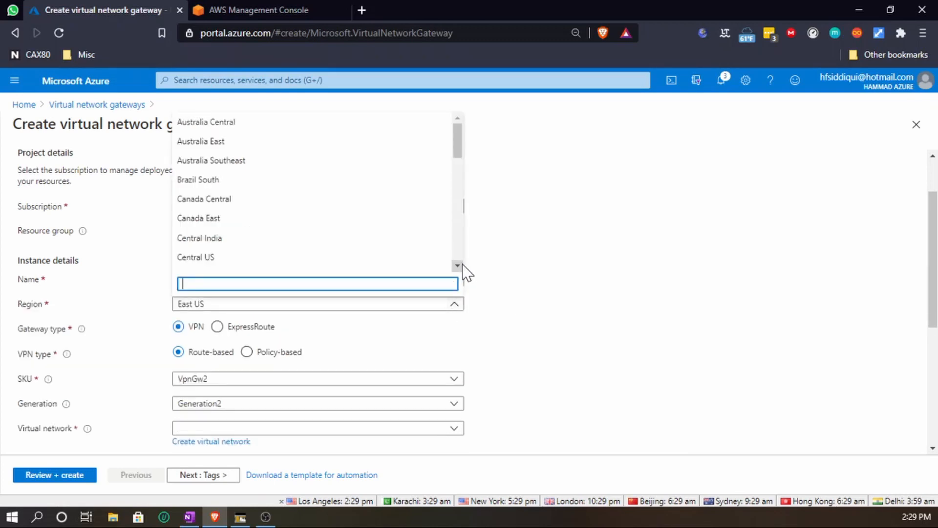
pyautogui.scroll(-8, 460, 264)
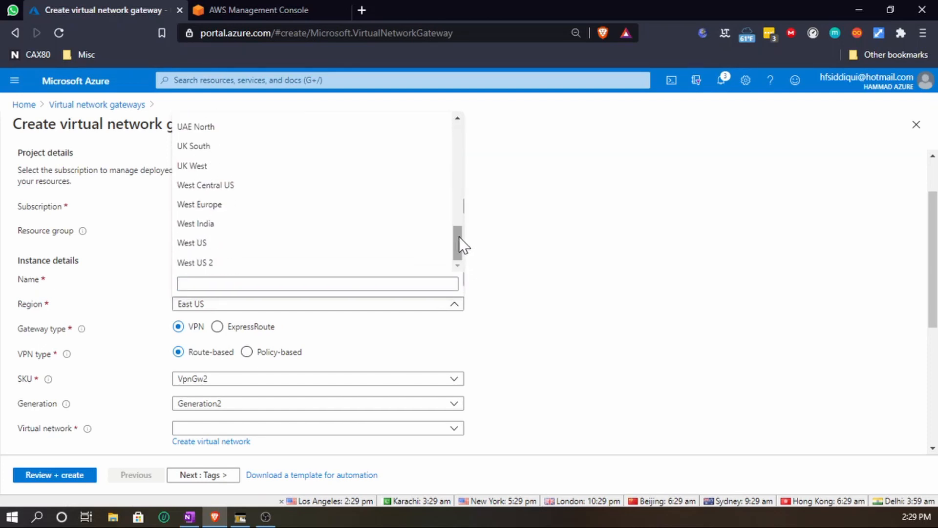
pyautogui.click(251, 243)
pyautogui.scroll(-1, 540, 307)
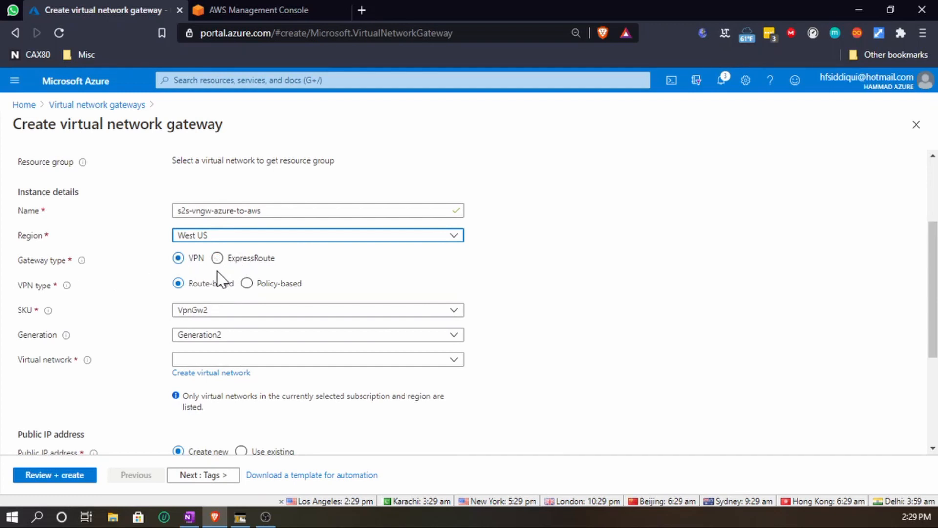
pyautogui.click(200, 314)
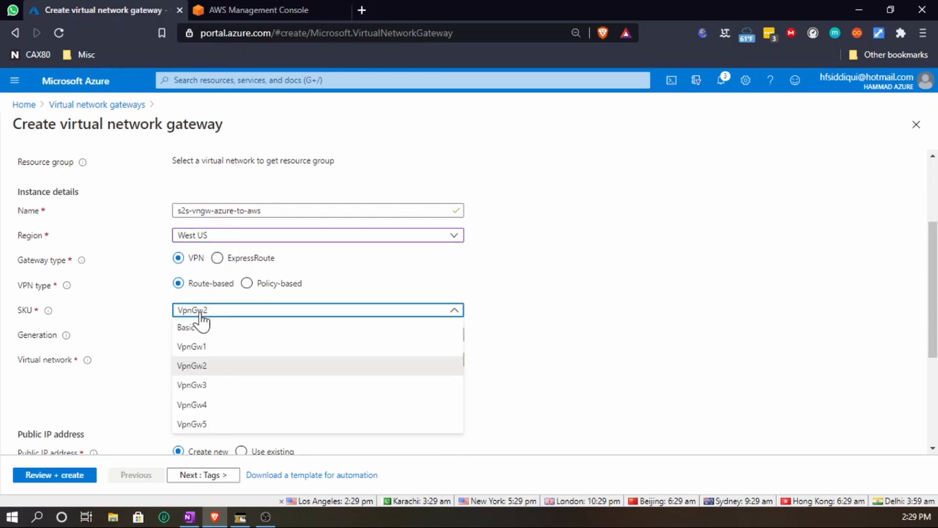
pyautogui.click(209, 348)
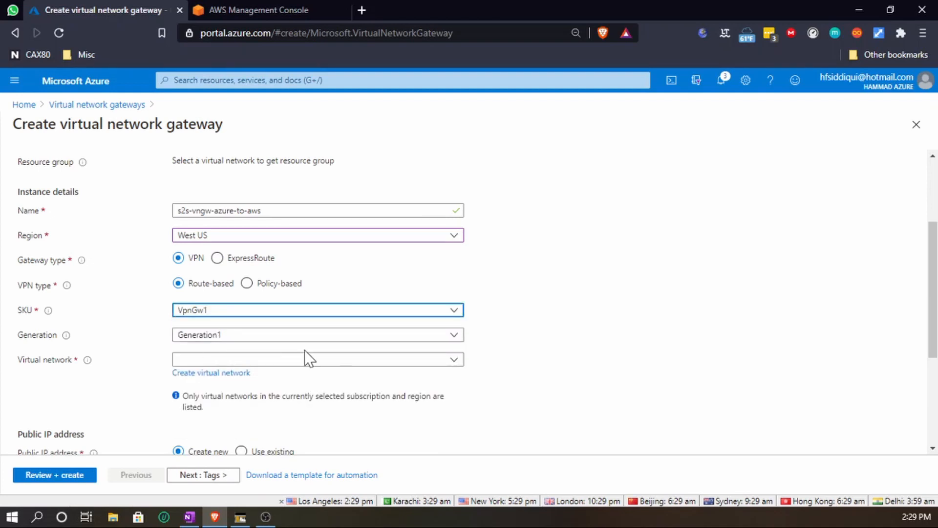
# - Associate the gateway with the s2s-vnet-to-aws virtual network
pyautogui.scroll(-1, 567, 377)
pyautogui.scroll(-2, 567, 377)
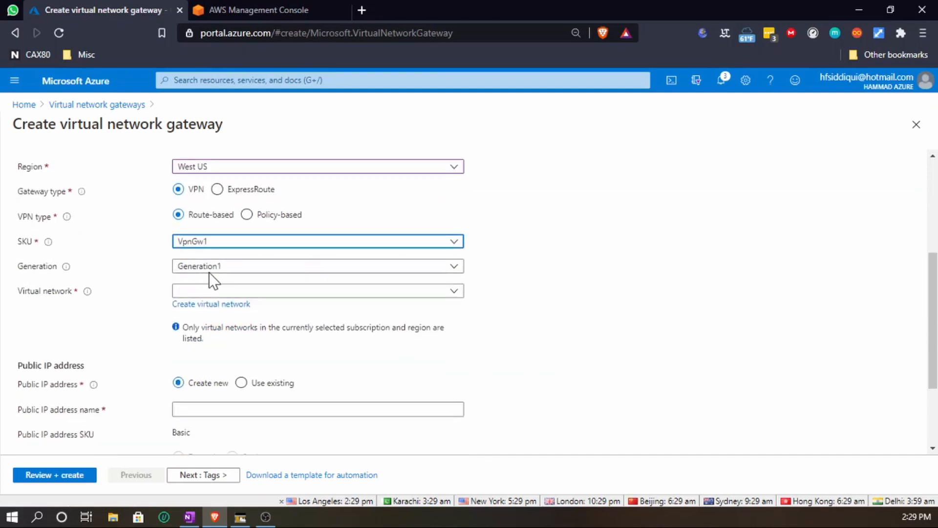
pyautogui.click(228, 293)
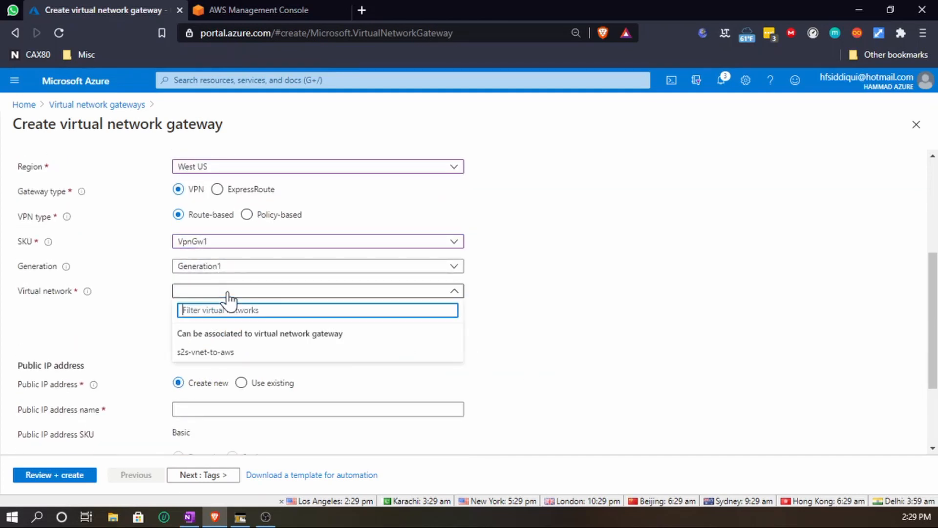
pyautogui.click(221, 355)
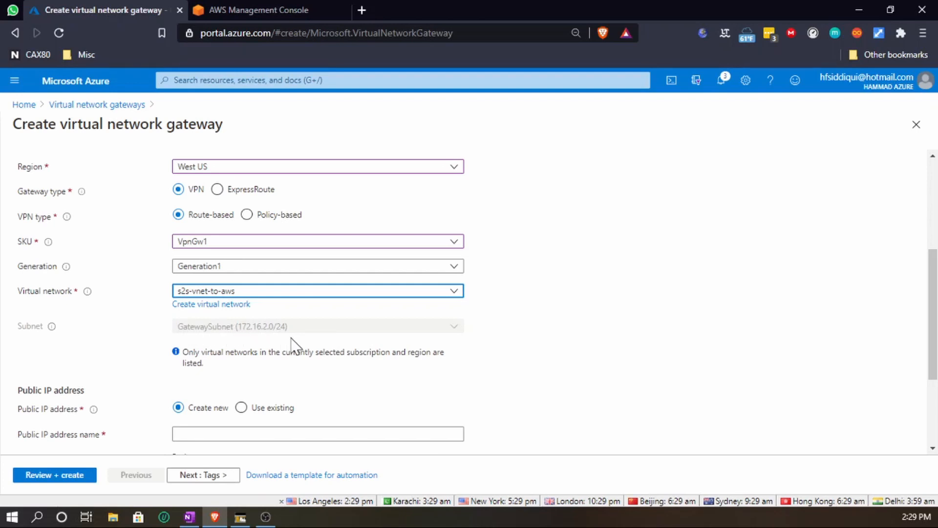
# - Name the gateway's new public IP address vngwpip
pyautogui.scroll(-1, 300, 373)
pyautogui.click(301, 367)
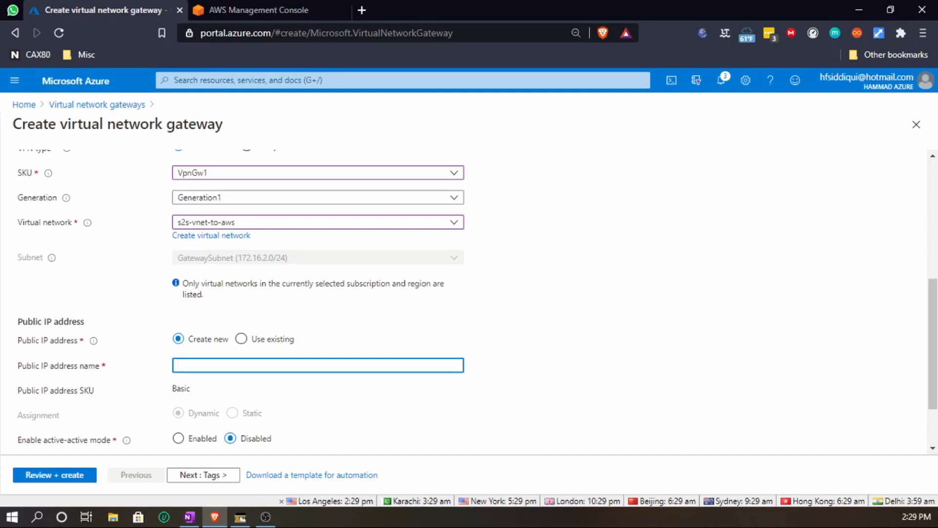
pyautogui.write('vngwpip')
pyautogui.scroll(-2, 489, 394)
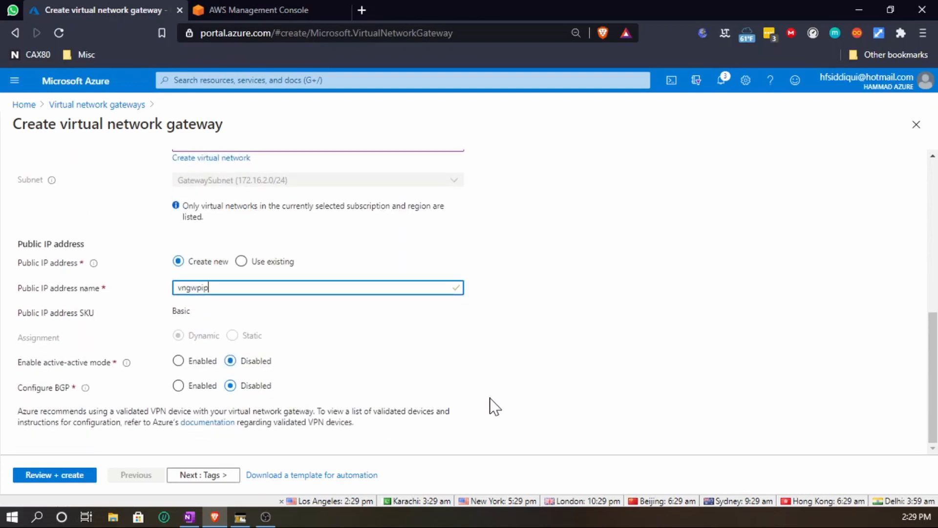
# - Review and create the virtual network gateway, then switch to the AWS Management Console tab
pyautogui.click(205, 476)
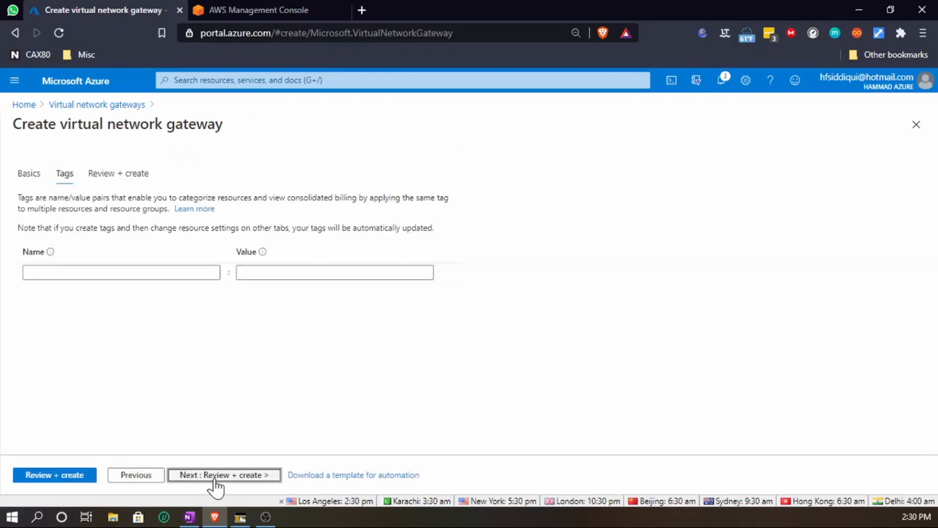
pyautogui.click(239, 476)
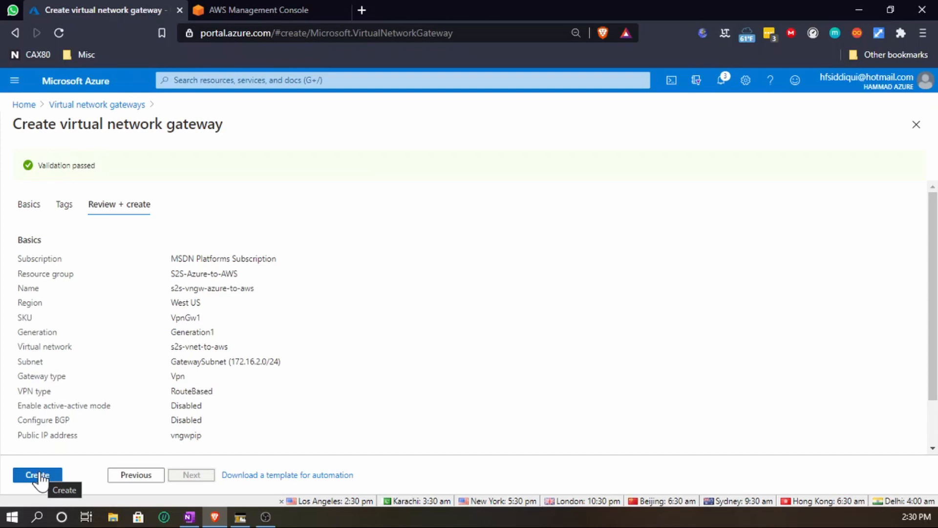
pyautogui.moveTo(201, 436); pyautogui.dragTo(171, 435)
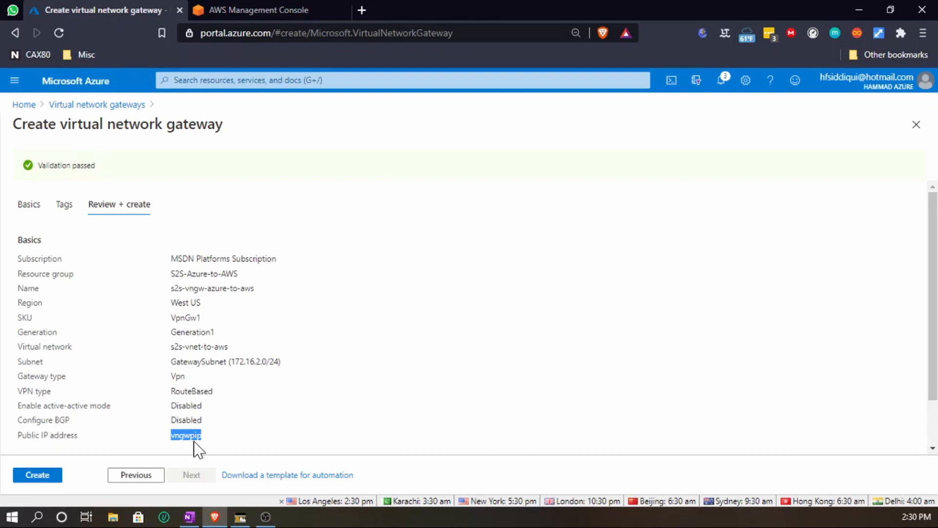
pyautogui.click(39, 476)
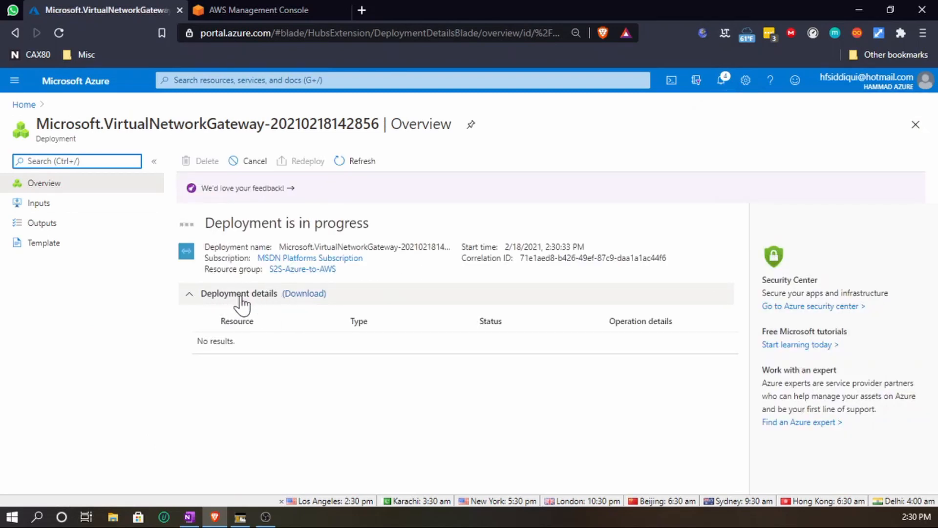
pyautogui.click(233, 5)
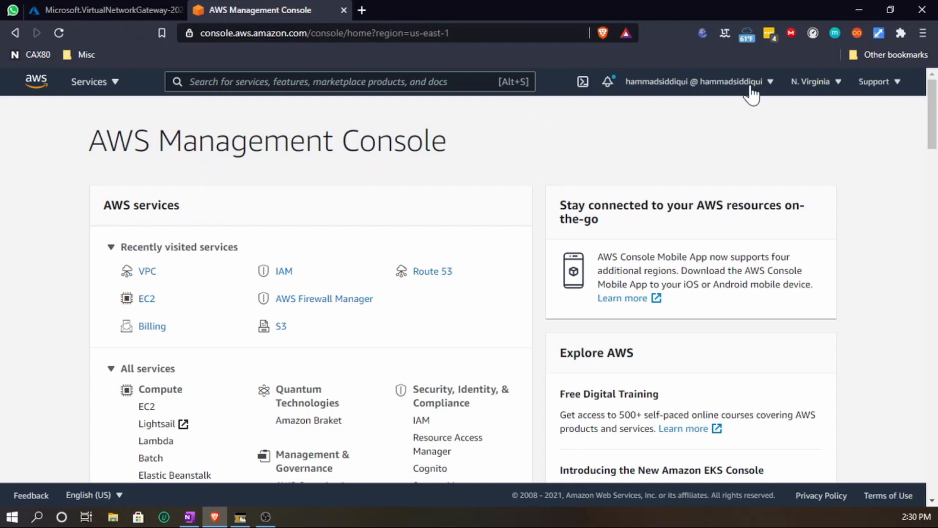
# - Open the VPC console and start creating a VPC named s2s-vpc-aws-to-azure
pyautogui.click(147, 272)
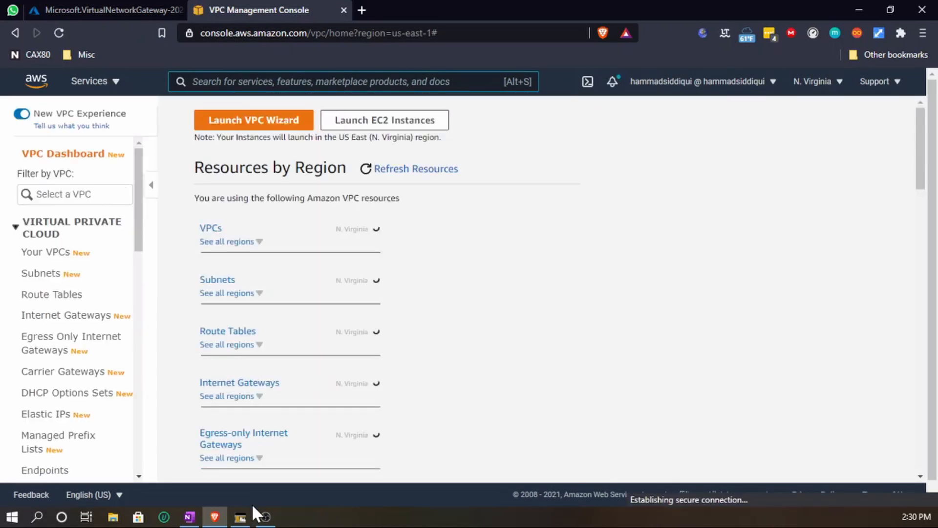
pyautogui.click(43, 254)
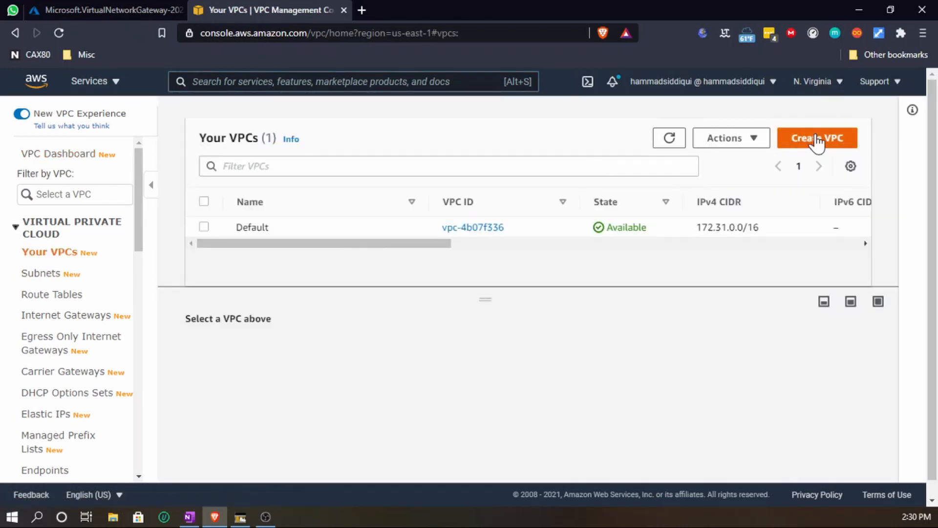
pyautogui.click(815, 143)
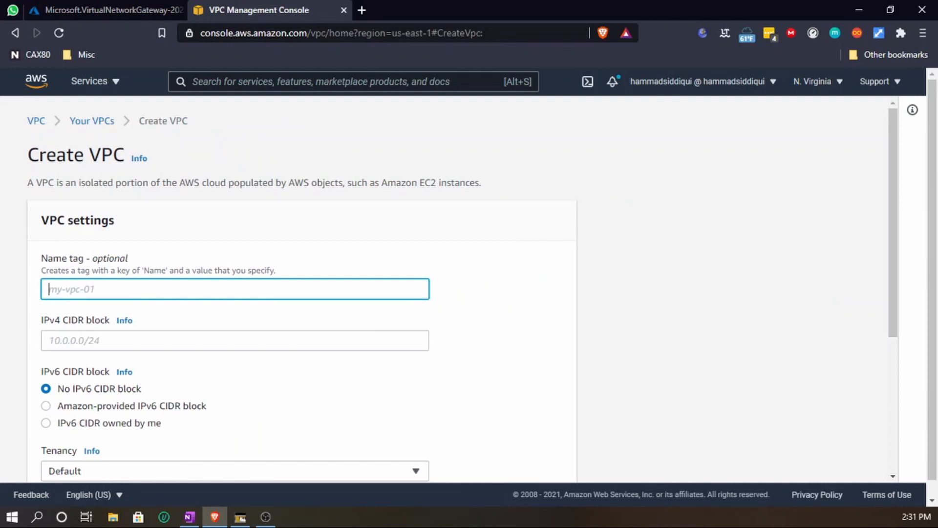
pyautogui.write('s')
pyautogui.press('BackSpace')
pyautogui.write('s2s-vpc-aws-to-azure')
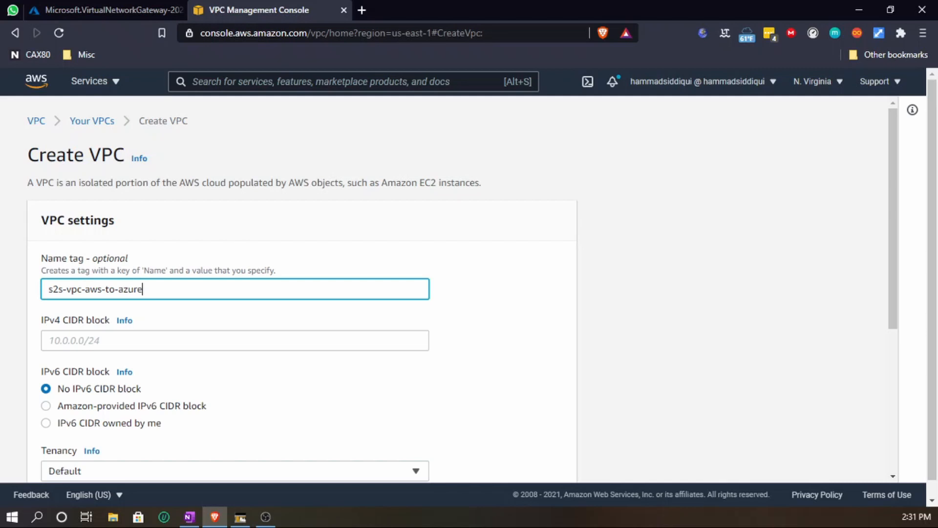
# - Set the VPC's IPv4 CIDR block to 192.168.0.0/16 and create the VPC
pyautogui.click(84, 340)
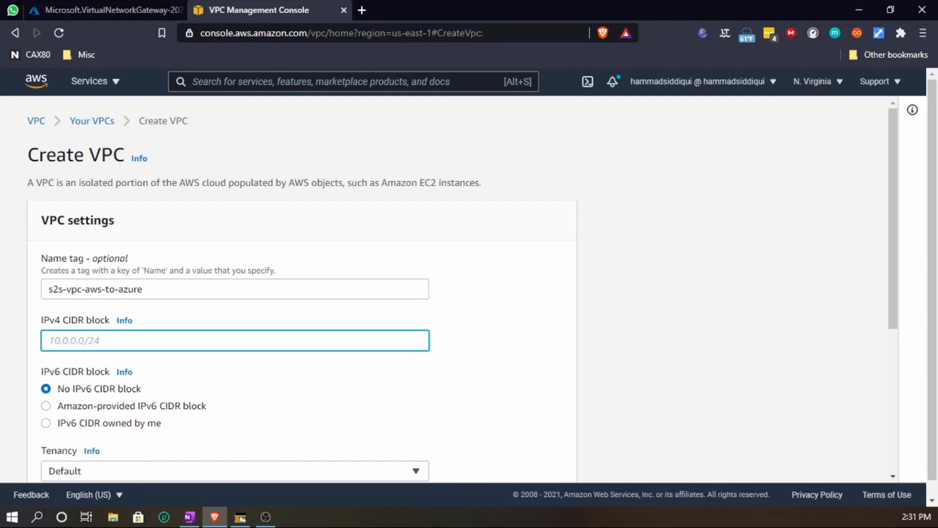
pyautogui.write('192.168.0.0/16')
pyautogui.scroll(-4, 527, 435)
pyautogui.scroll(-1, 220, 352)
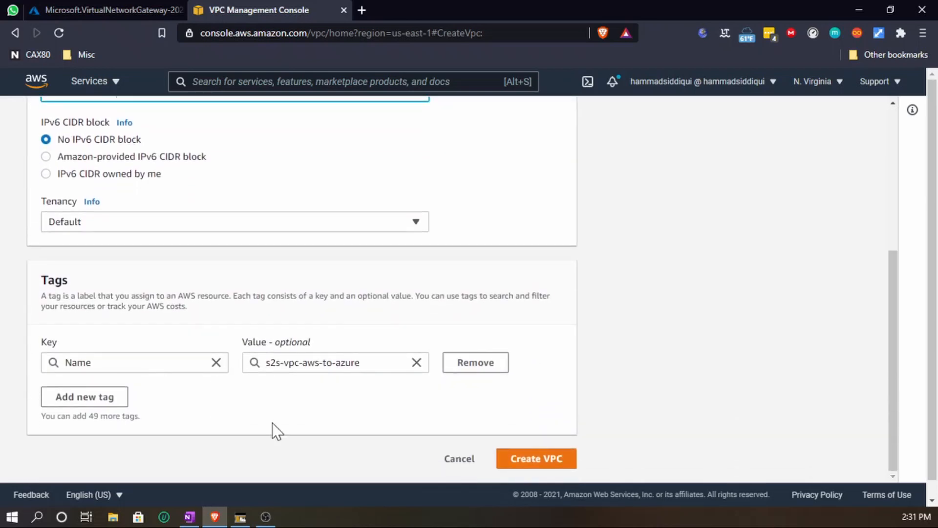
pyautogui.click(531, 460)
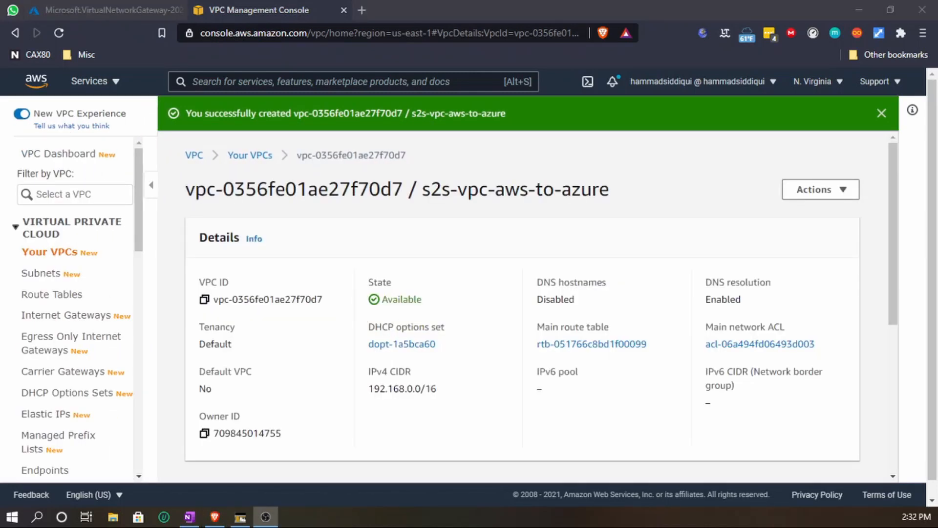
# - Start creating a subnet in the s2s-vpc-aws-to-azure VPC
pyautogui.click(46, 282)
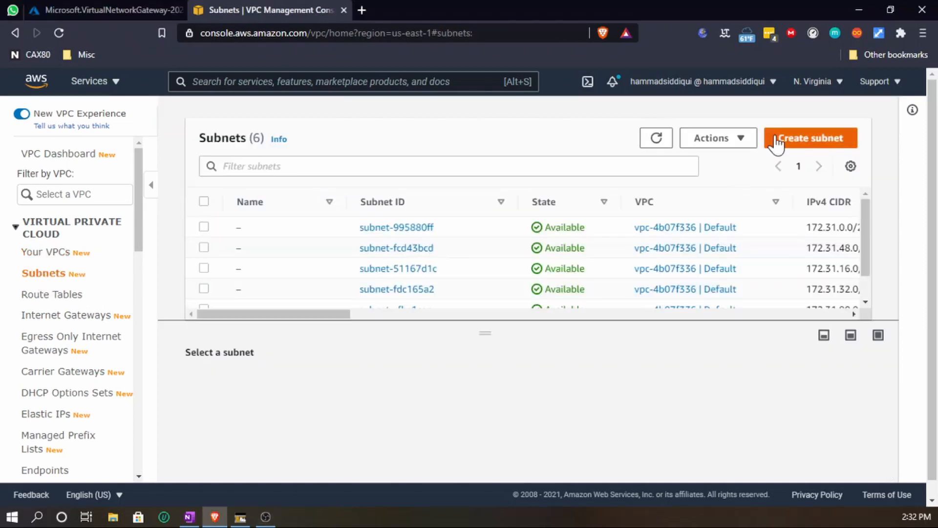
pyautogui.click(789, 142)
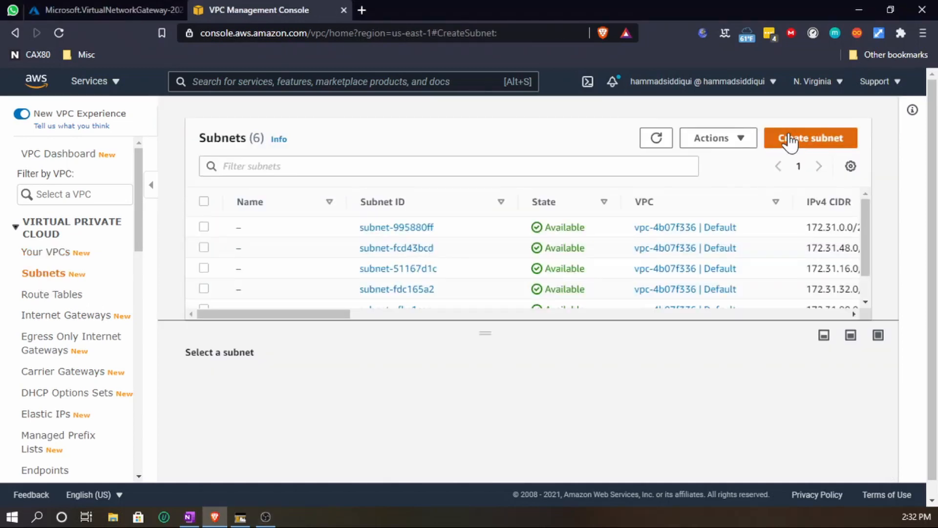
pyautogui.click(420, 267)
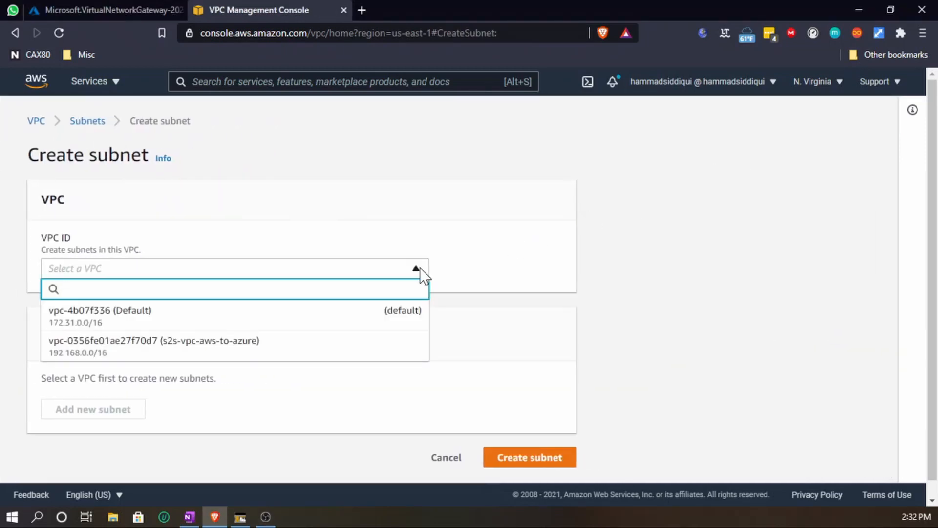
pyautogui.click(241, 348)
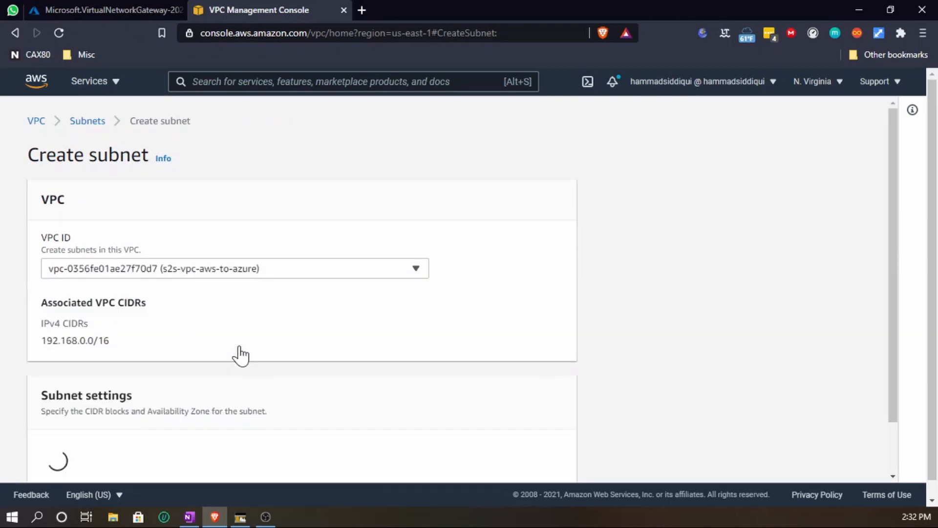
# - Name the subnet s2s-snet-aws-to-azure
pyautogui.scroll(-5, 241, 351)
pyautogui.click(241, 162)
pyautogui.write('s2s-snet-')
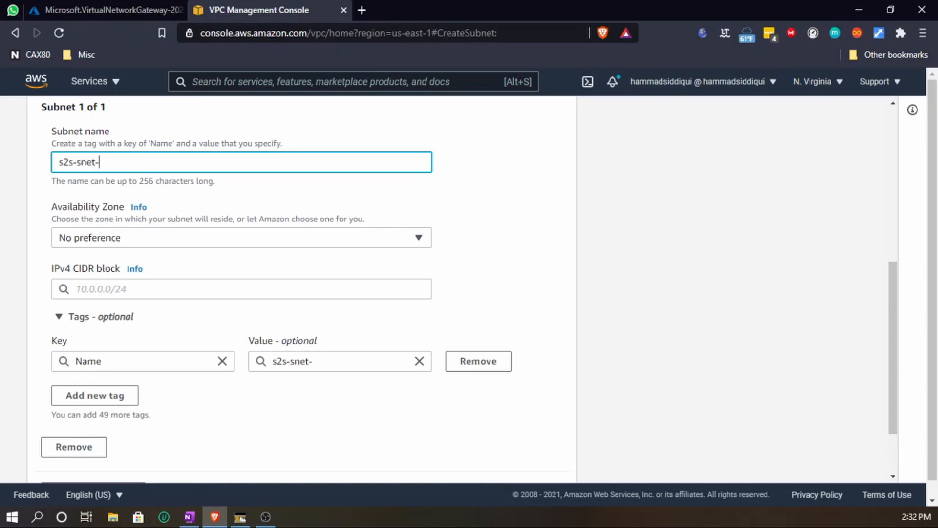
pyautogui.write('aws-to-azure')
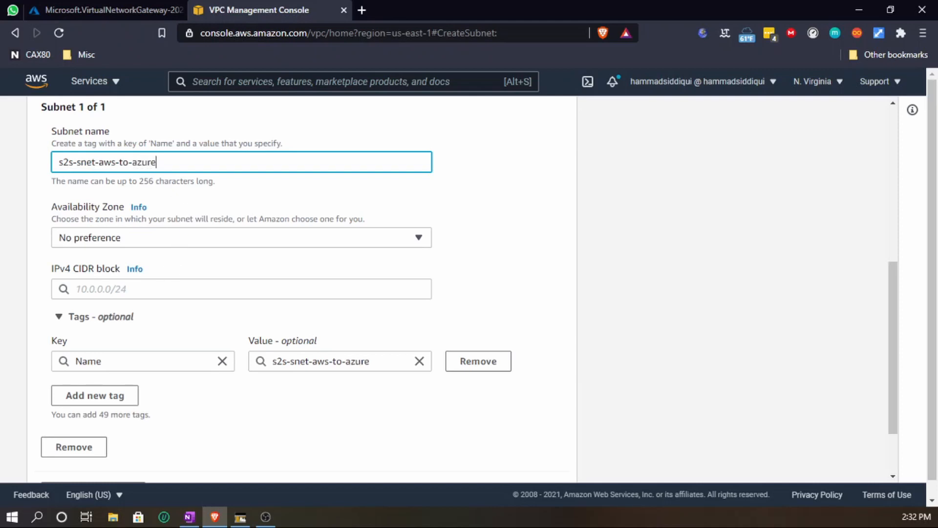
# - Set the subnet's IPv4 CIDR block to 192.168.1.0/24 and create the subnet
pyautogui.click(164, 288)
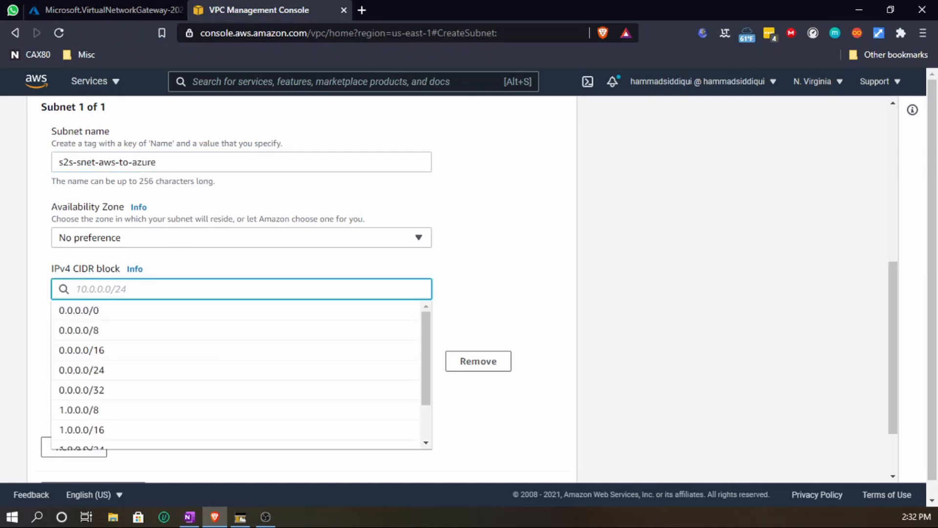
pyautogui.write('19')
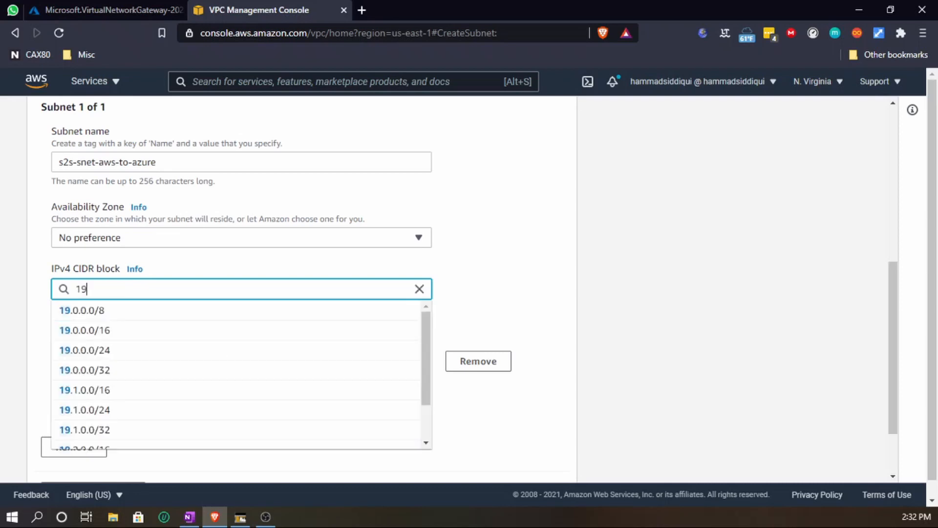
pyautogui.write('2.16')
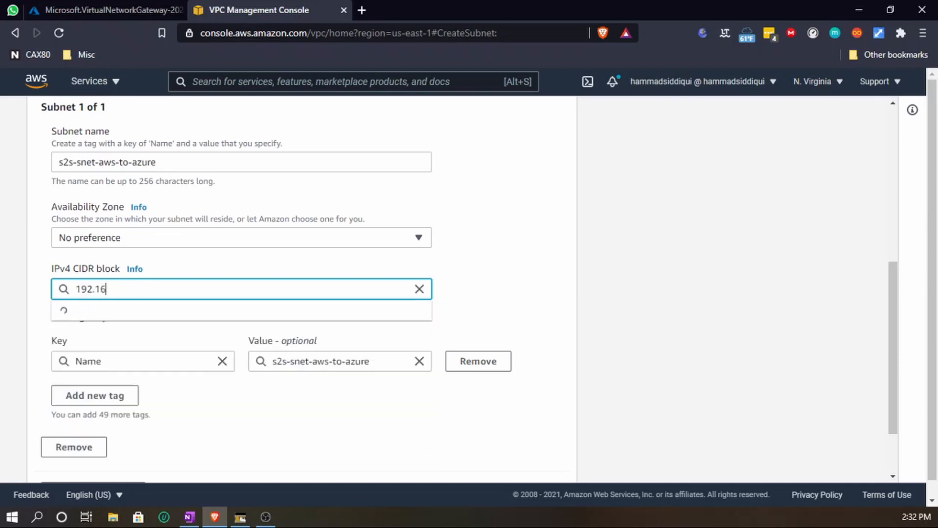
pyautogui.write('8.1.')
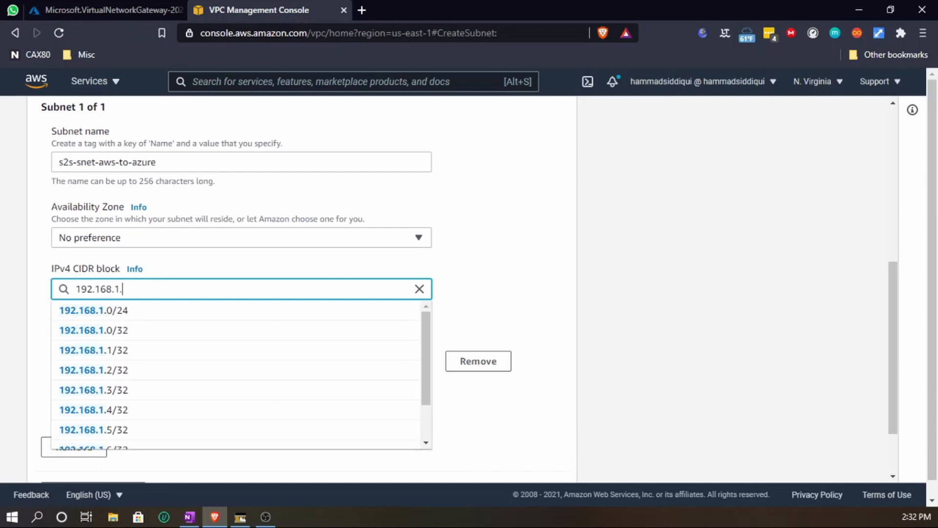
pyautogui.write('0/24')
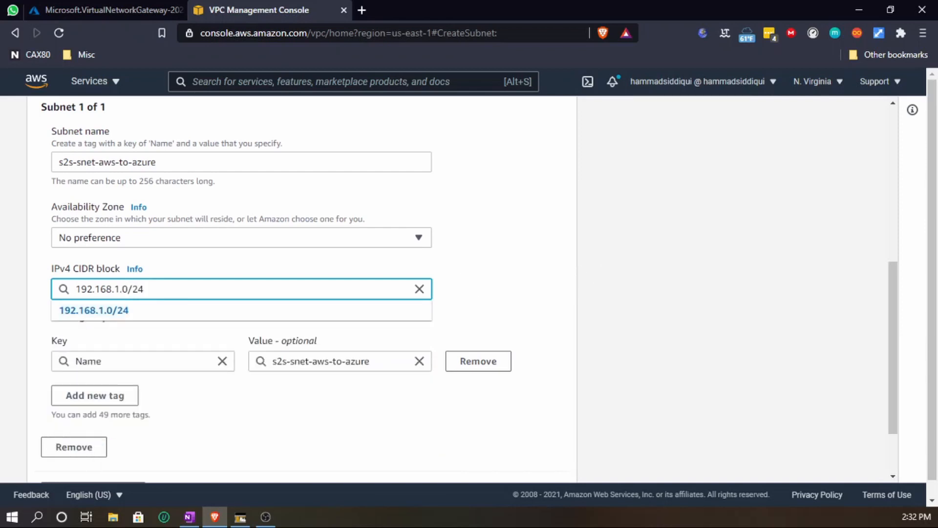
pyautogui.click(213, 315)
pyautogui.scroll(7, 566, 291)
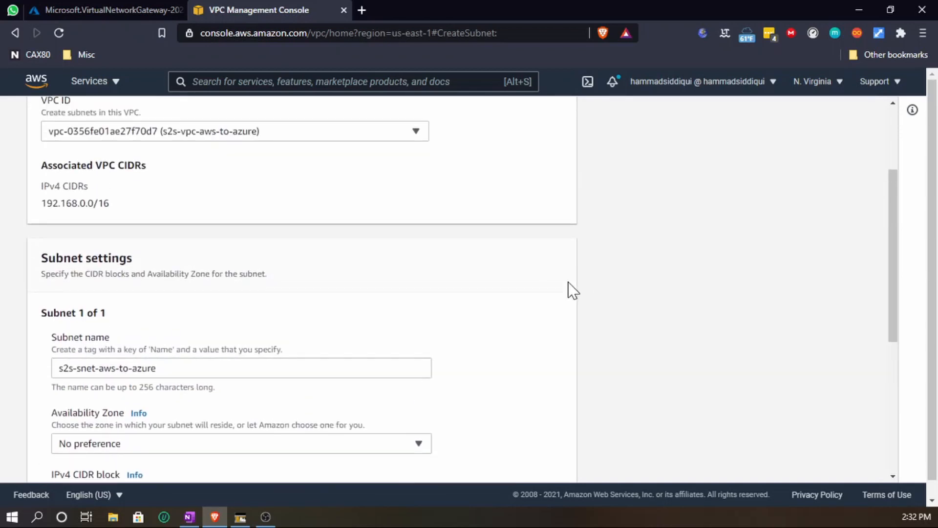
pyautogui.scroll(-3, 571, 290)
pyautogui.scroll(-2, 49, 210)
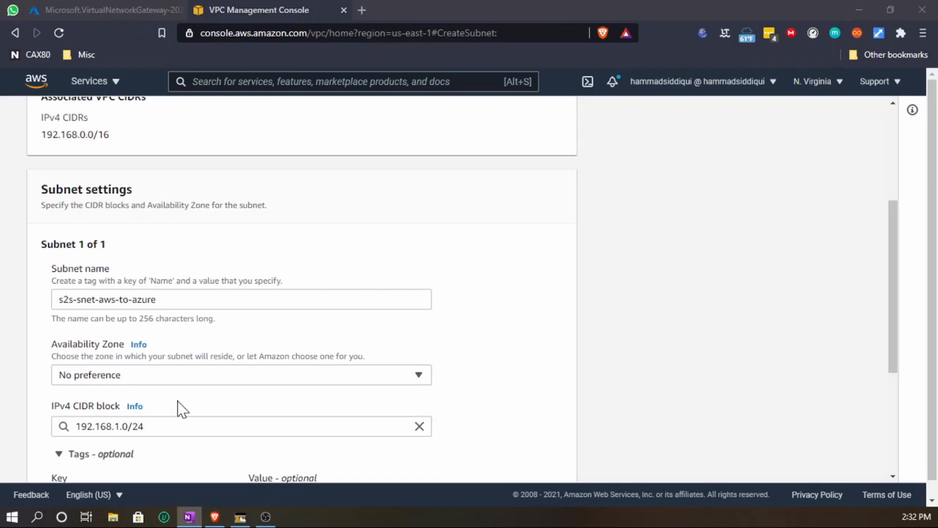
pyautogui.scroll(-4, 513, 450)
pyautogui.click(528, 472)
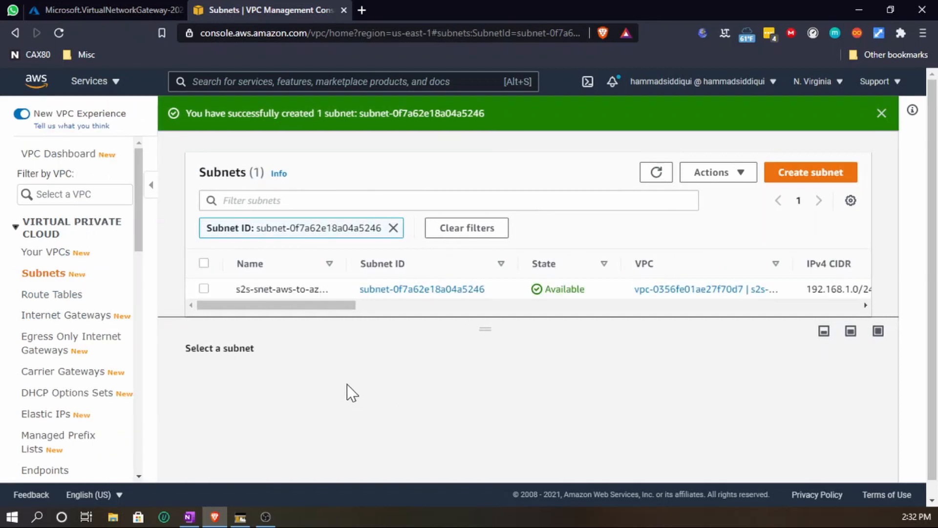
# - Associate the s2s-snet-aws-to-azure subnet with the new VPC's main route table
pyautogui.click(46, 295)
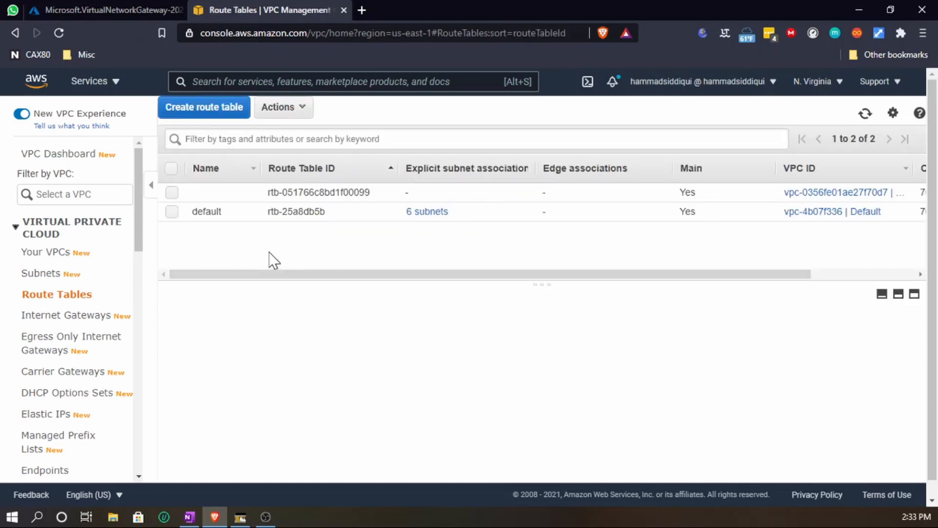
pyautogui.click(172, 193)
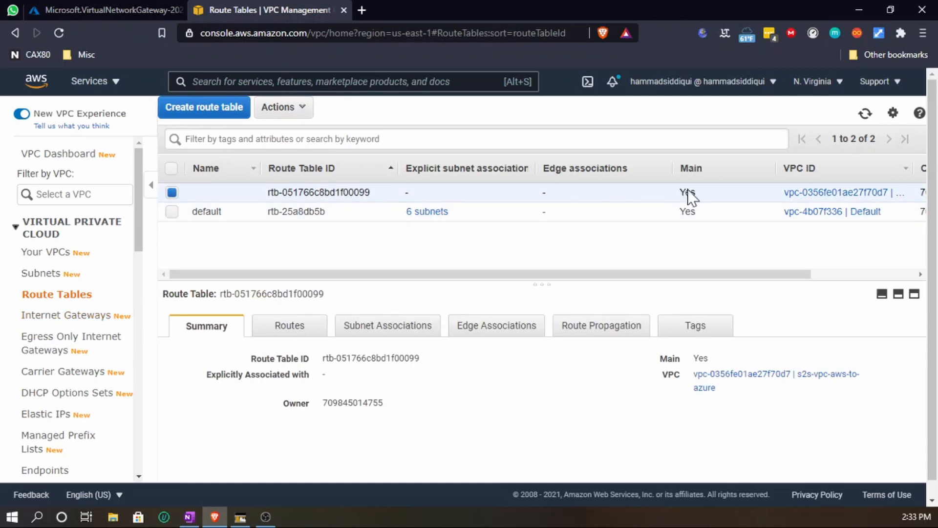
pyautogui.moveTo(808, 275); pyautogui.dragTo(863, 278)
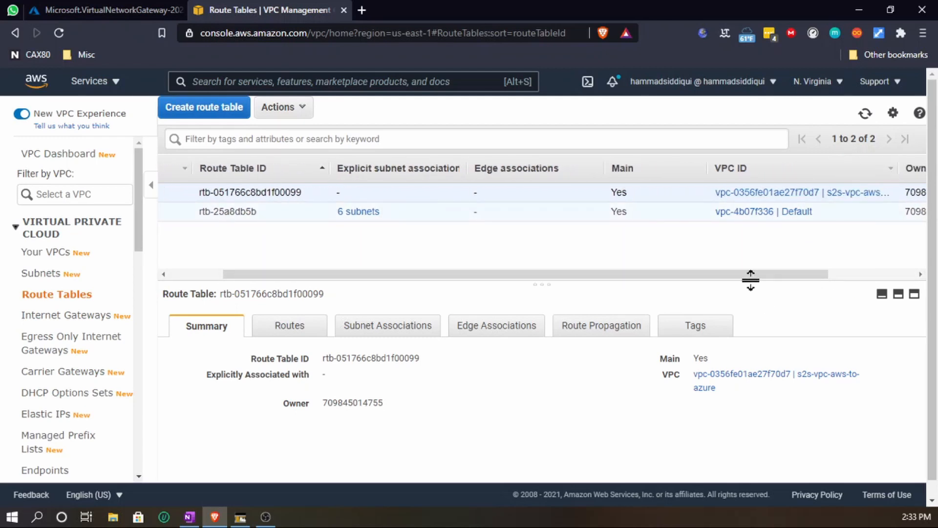
pyautogui.moveTo(737, 276); pyautogui.dragTo(725, 279)
pyautogui.moveTo(547, 271); pyautogui.dragTo(474, 287)
pyautogui.click(370, 329)
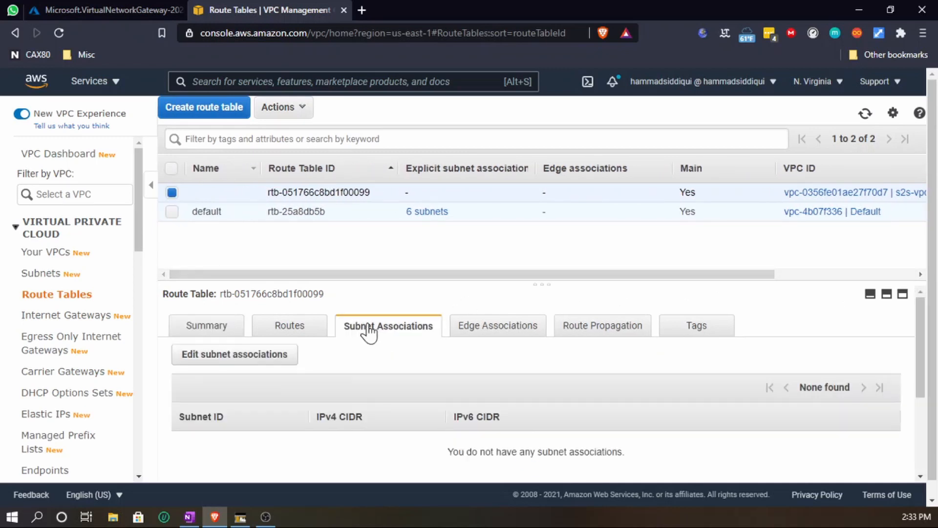
pyautogui.click(248, 361)
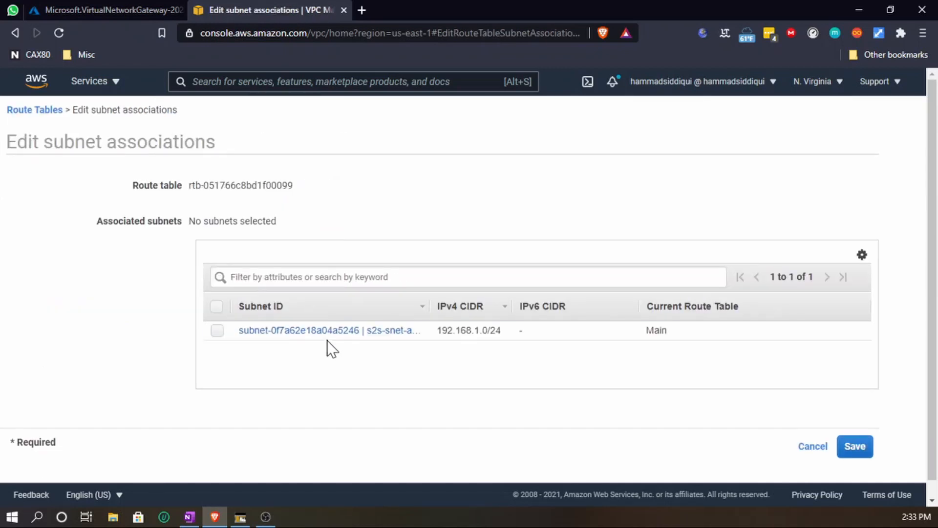
pyautogui.click(217, 330)
pyautogui.click(860, 456)
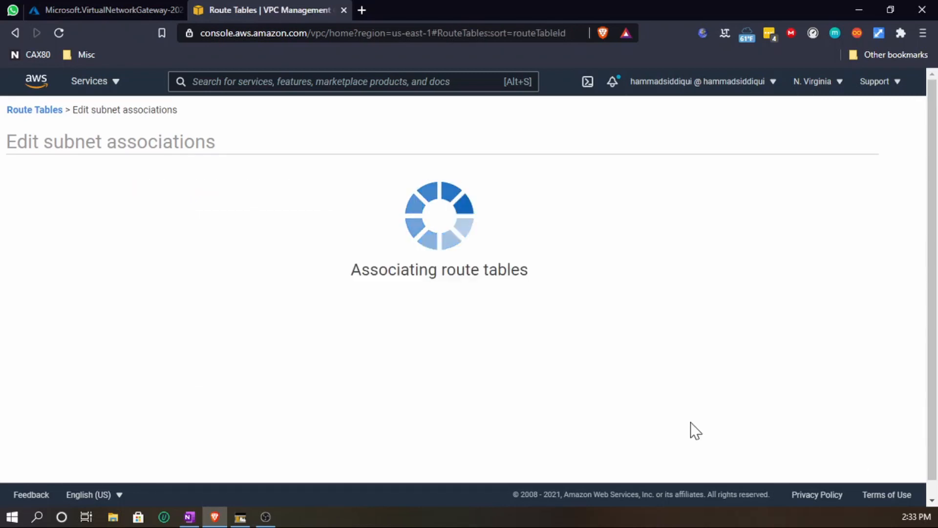
# - Review the route table's subnet associations and routes, and check the Azure gateway deployment progress
pyautogui.scroll(-1, 321, 383)
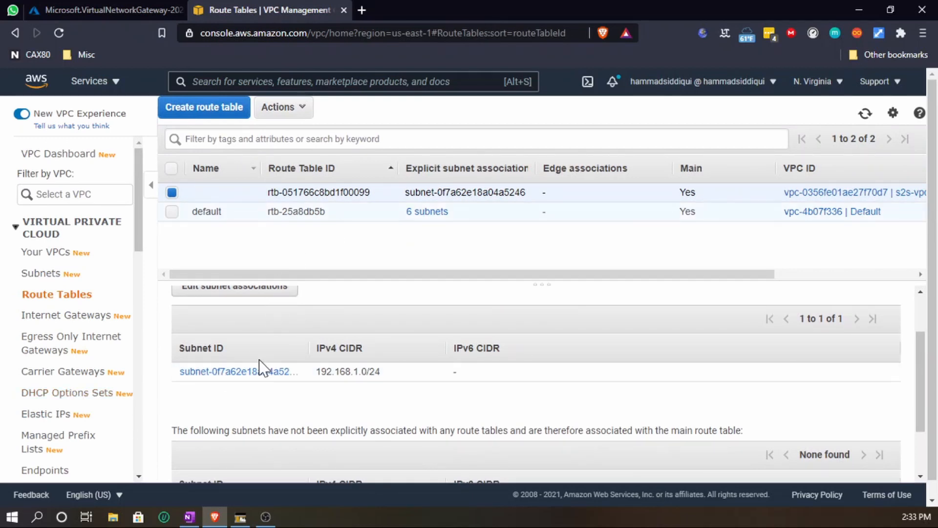
pyautogui.scroll(2, 266, 371)
pyautogui.click(297, 333)
pyautogui.scroll(-1, 313, 400)
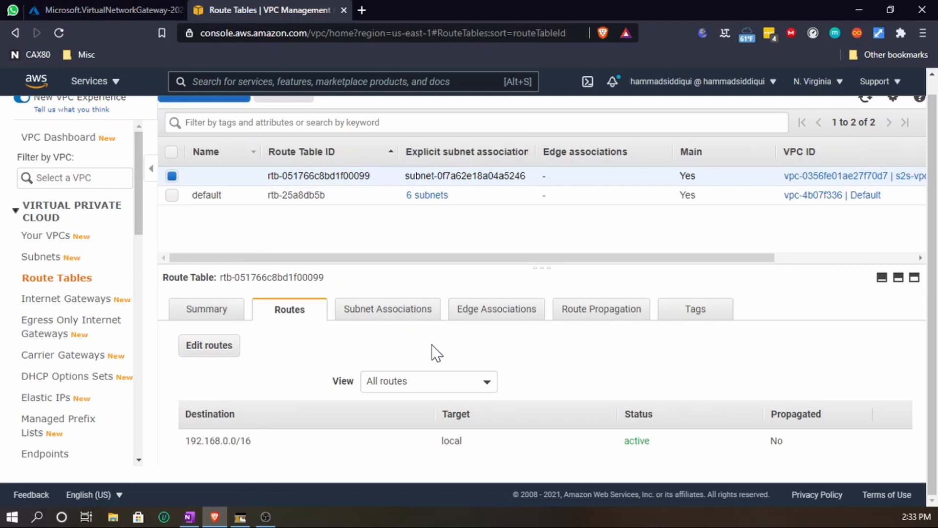
pyautogui.click(118, 10)
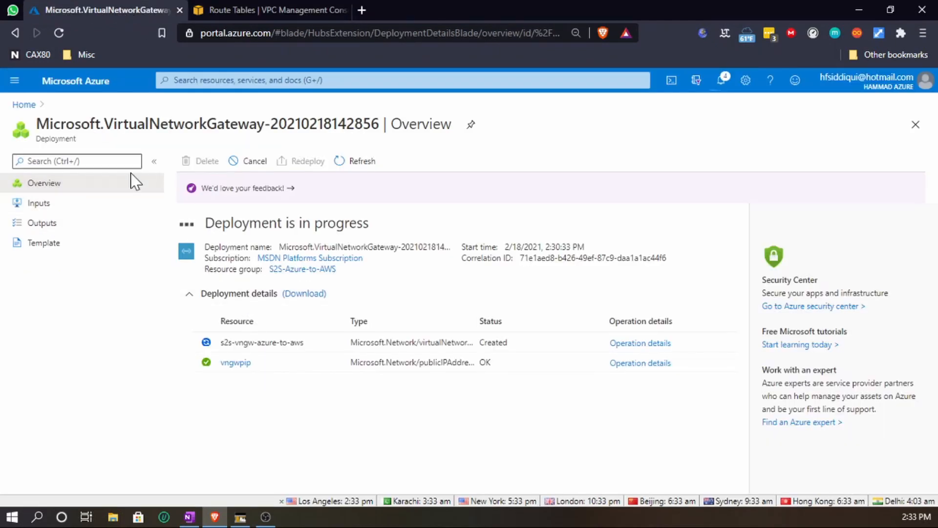
pyautogui.click(268, 11)
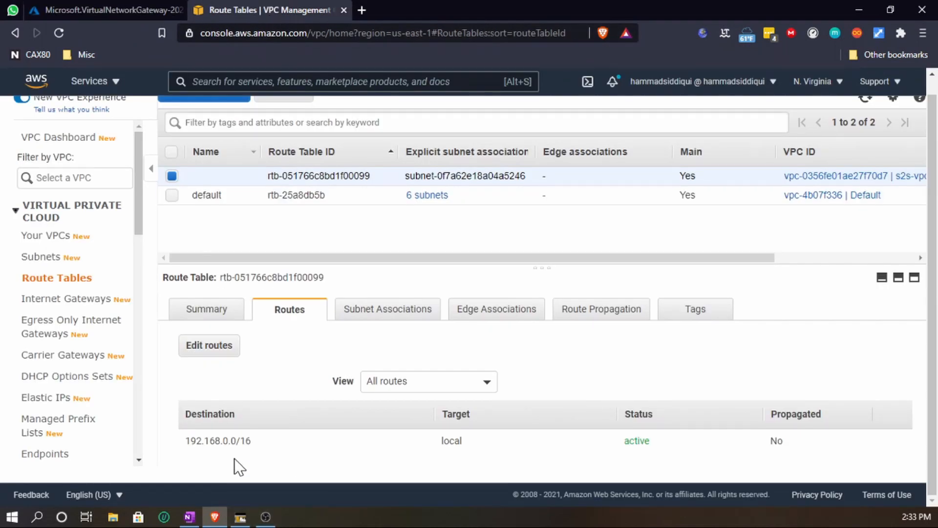
# - Open Customer Gateways and start creating a new customer gateway
pyautogui.scroll(-10, 122, 315)
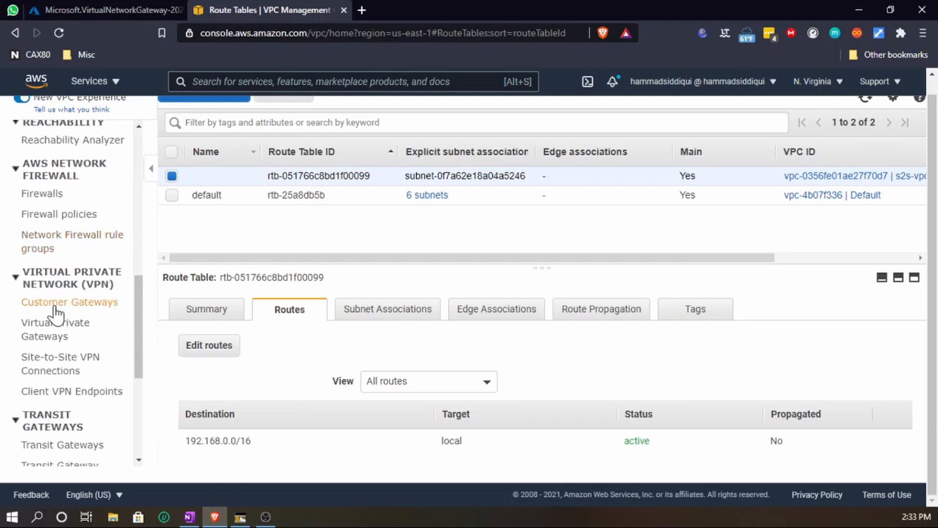
pyautogui.scroll(5, 61, 301)
pyautogui.scroll(-7, 61, 300)
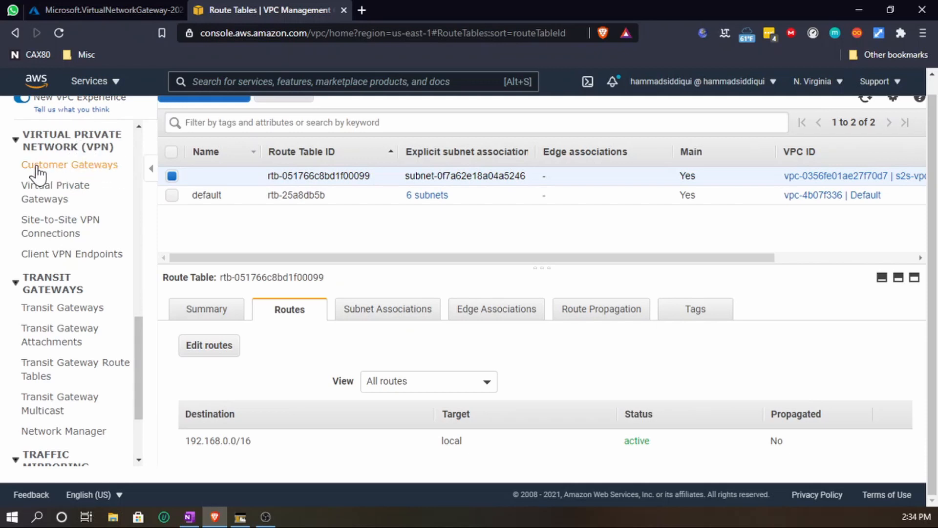
pyautogui.click(69, 171)
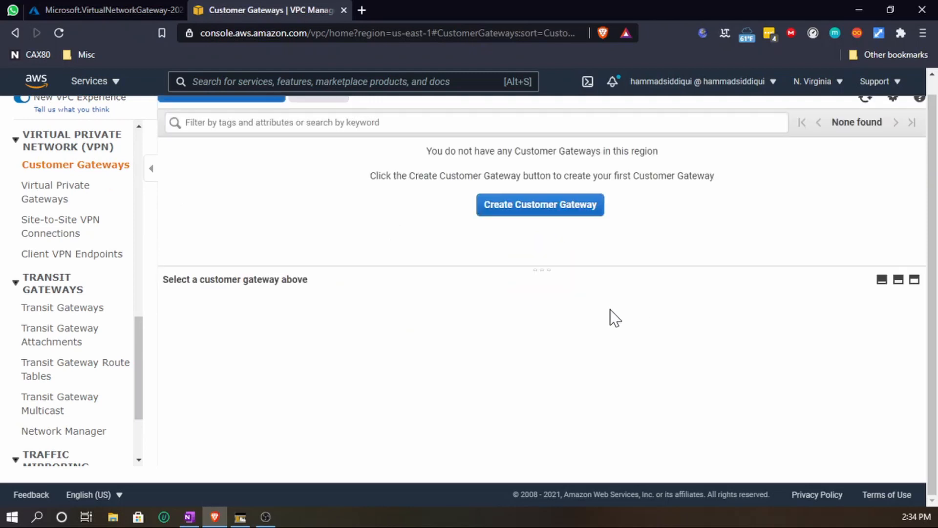
pyautogui.click(535, 230)
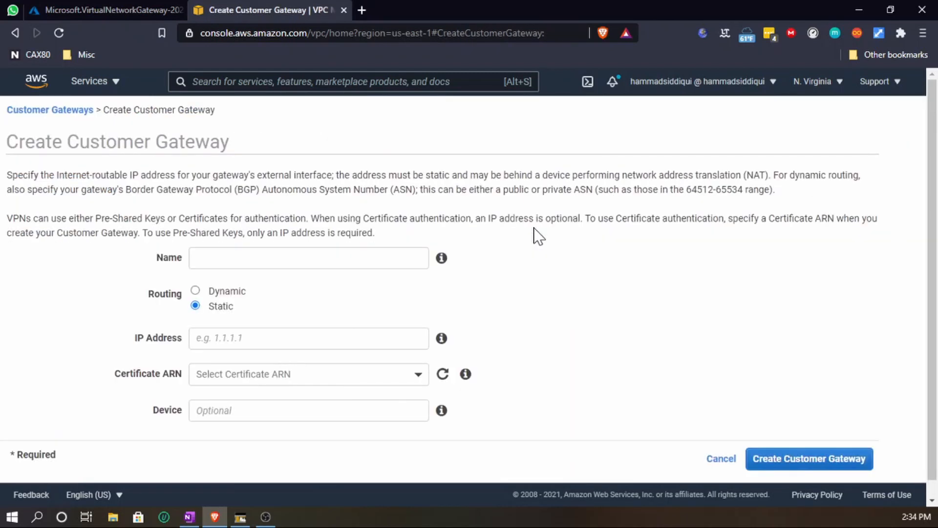
# - Name the customer gateway s2s-azure-to-aws with static routing
pyautogui.click(232, 258)
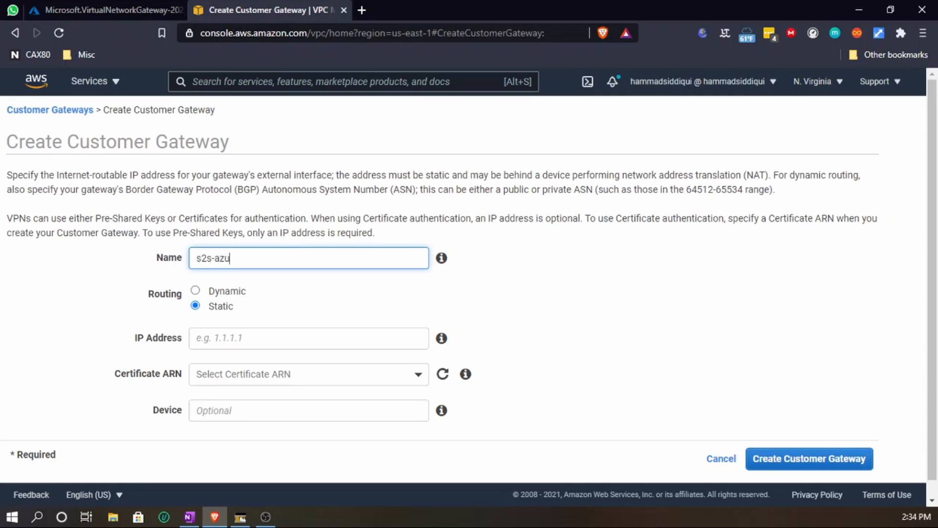
pyautogui.write('s2s-azure-to-aws')
pyautogui.click(281, 337)
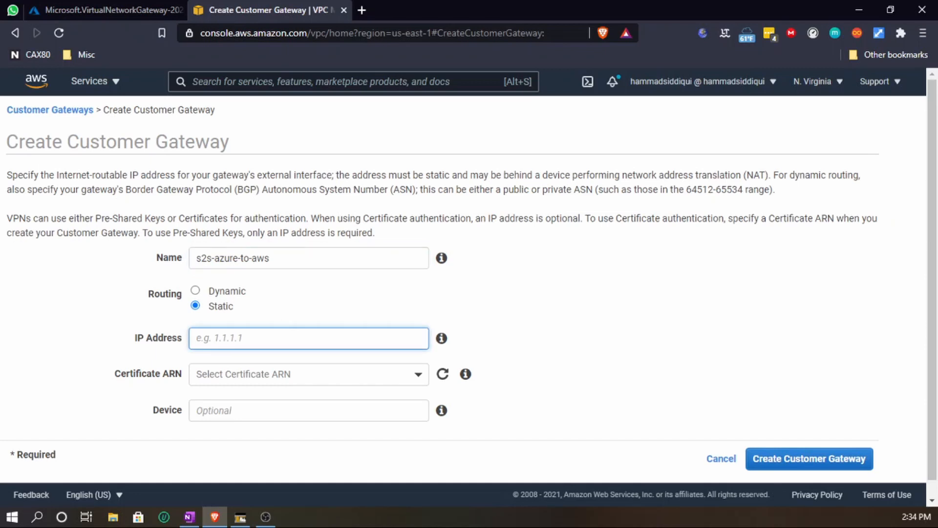
# - Check the Azure gateway deployment progress and its operation details, and review the network diagram
pyautogui.click(90, 12)
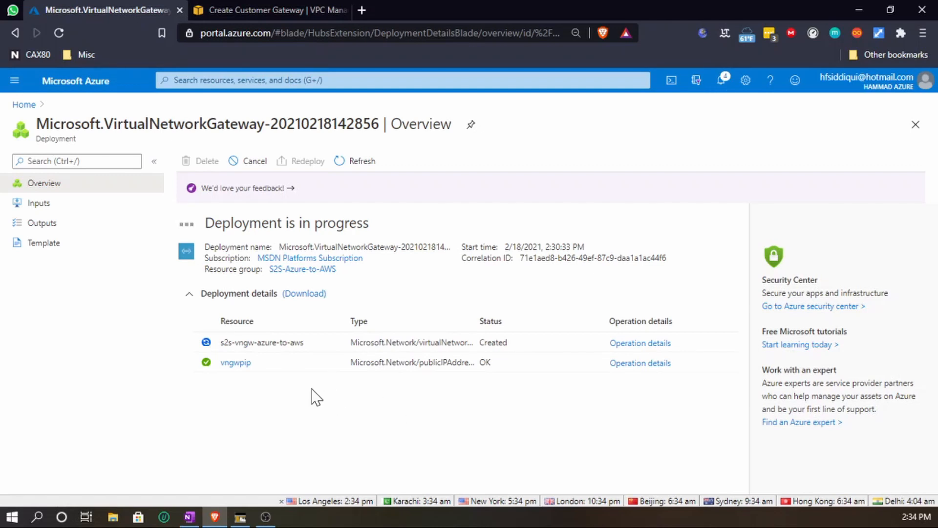
pyautogui.click(236, 10)
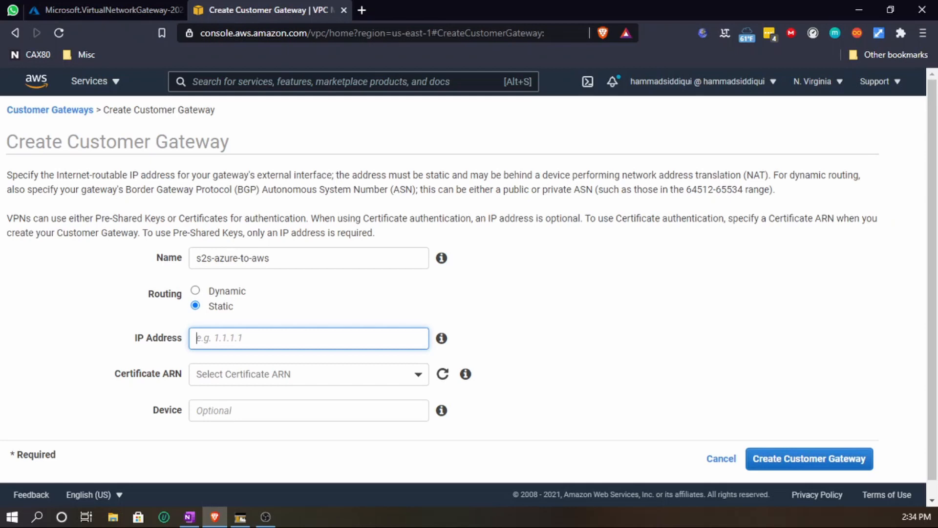
pyautogui.click(141, 9)
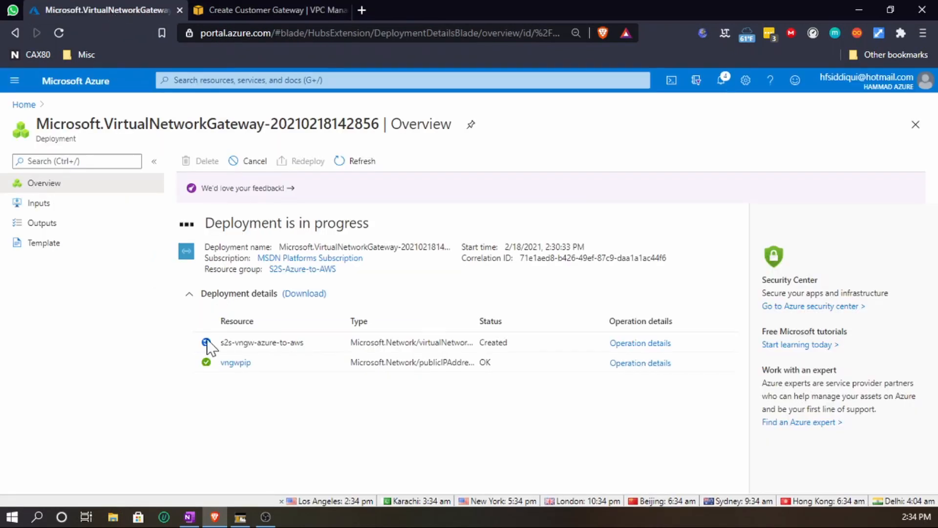
pyautogui.click(281, 9)
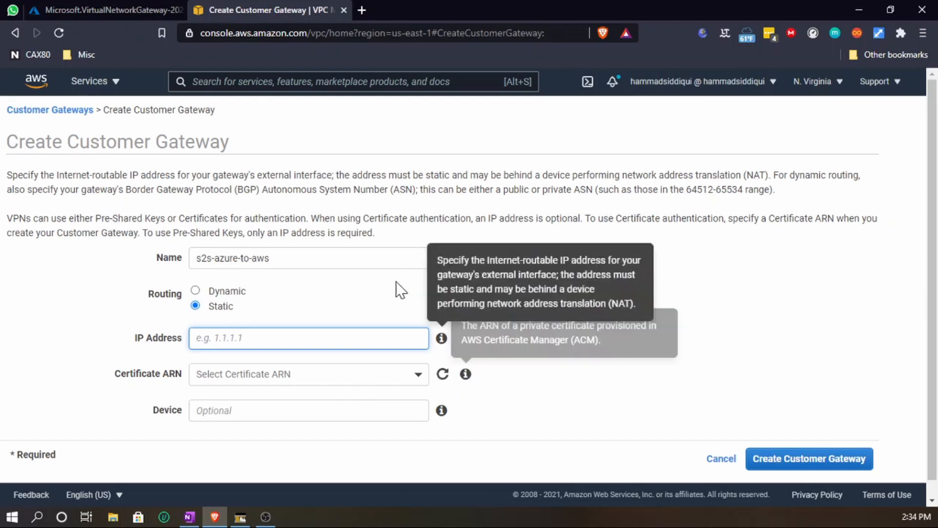
pyautogui.click(90, 2)
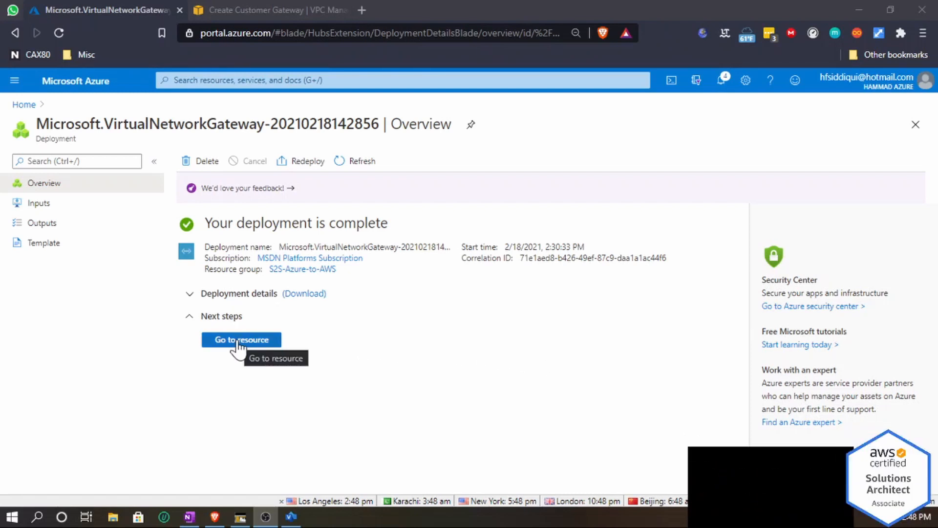
pyautogui.click(203, 295)
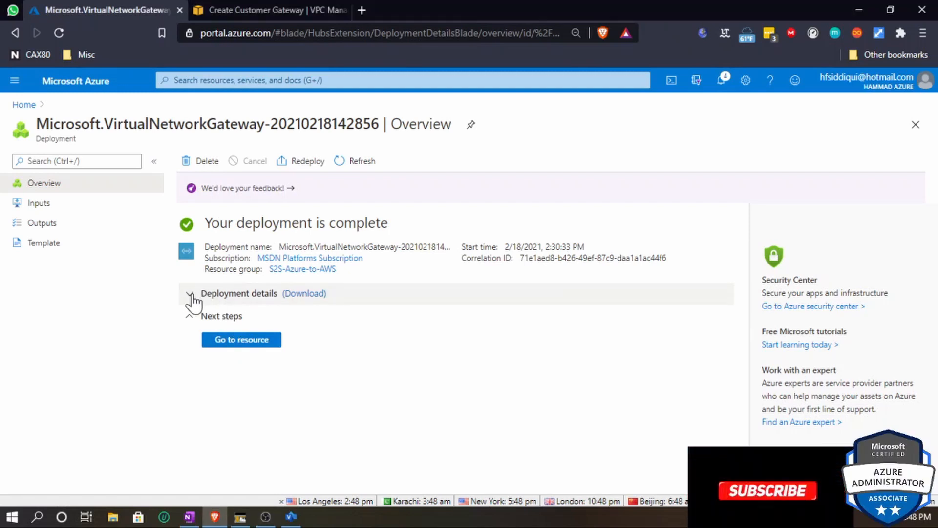
pyautogui.click(191, 295)
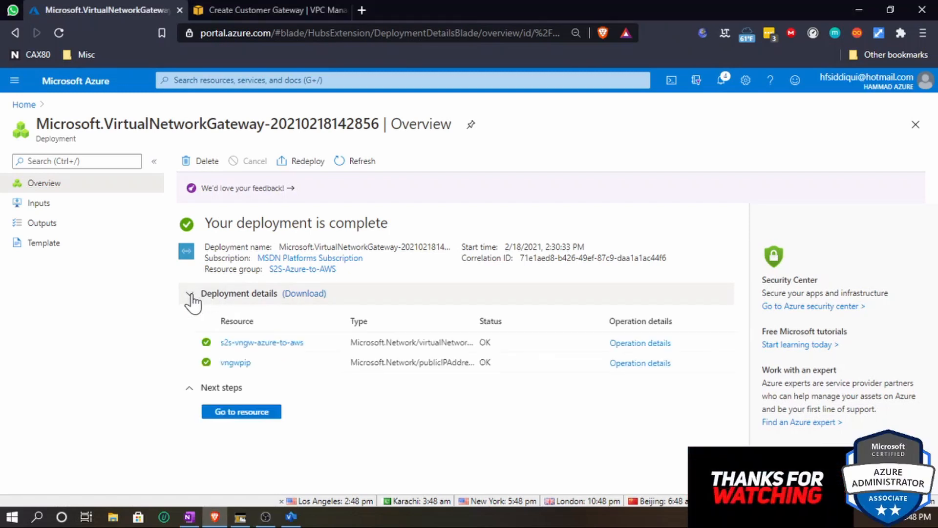
pyautogui.click(663, 343)
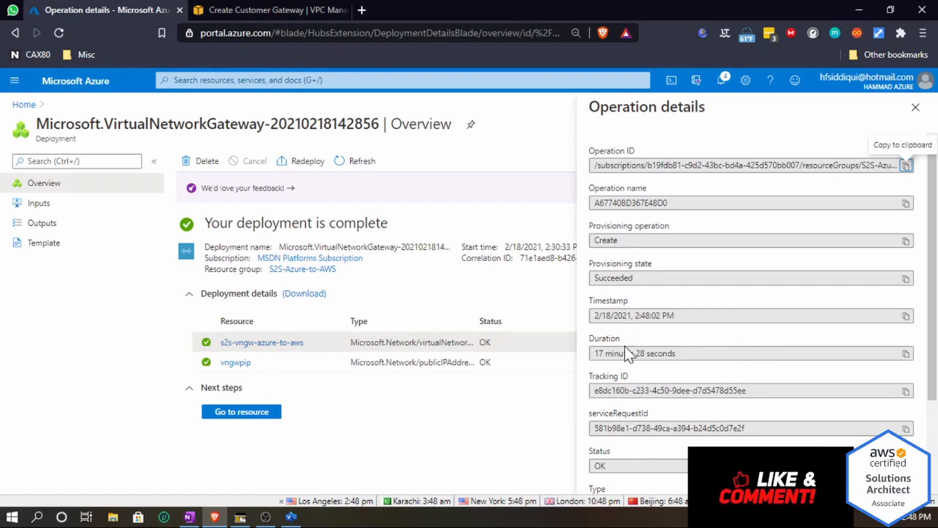
pyautogui.tripleClick(635, 353)
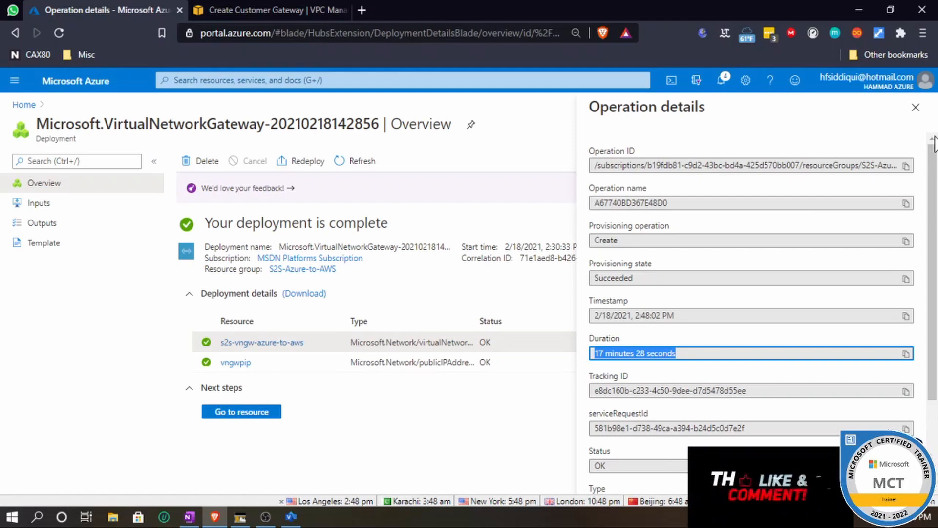
pyautogui.click(915, 107)
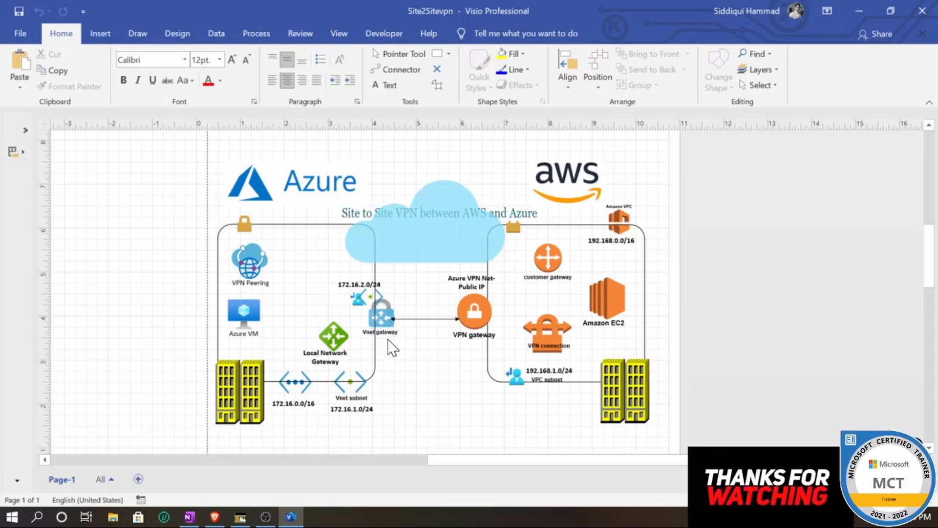
pyautogui.click(374, 317)
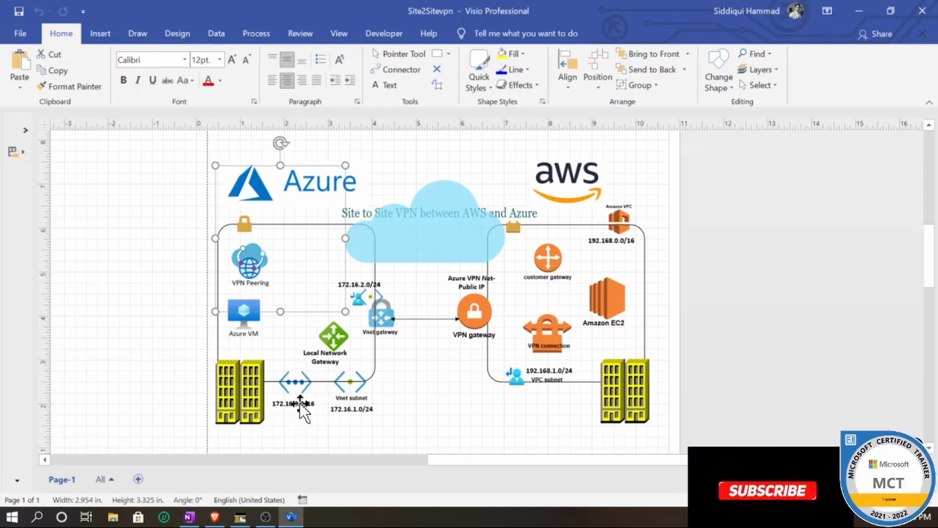
pyautogui.click(869, 2)
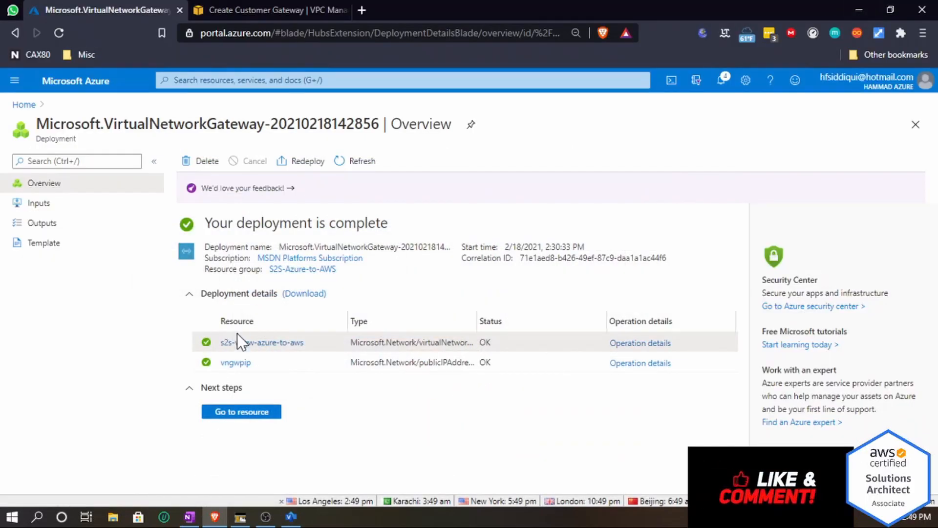
# - Copy the Azure VPN gateway's public IP address and paste 40.83.249.107 as the customer gateway's IP address
pyautogui.click(248, 411)
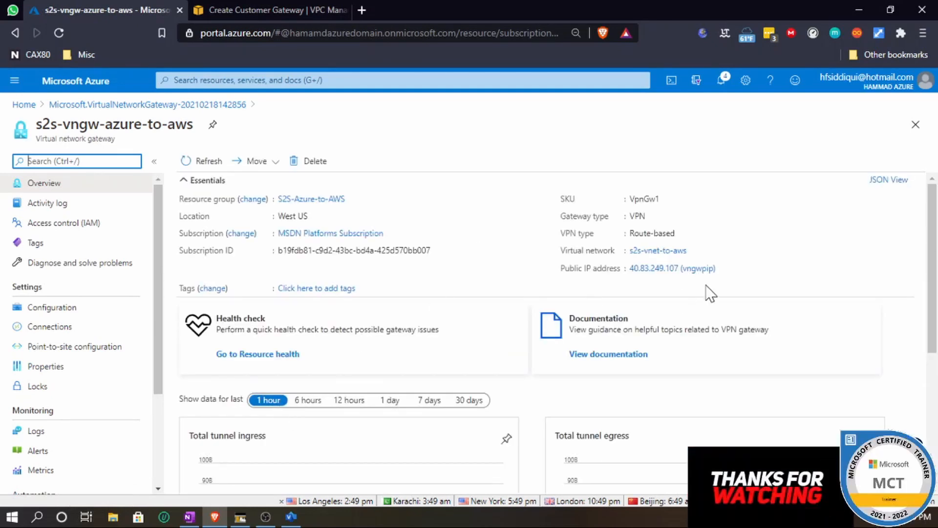
pyautogui.click(644, 268)
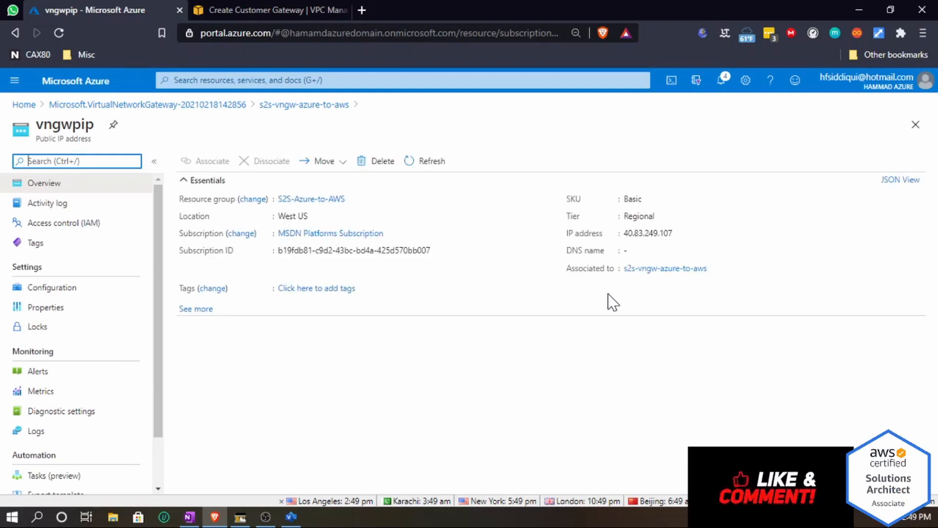
pyautogui.click(679, 233)
pyautogui.click(679, 234)
pyautogui.click(260, 10)
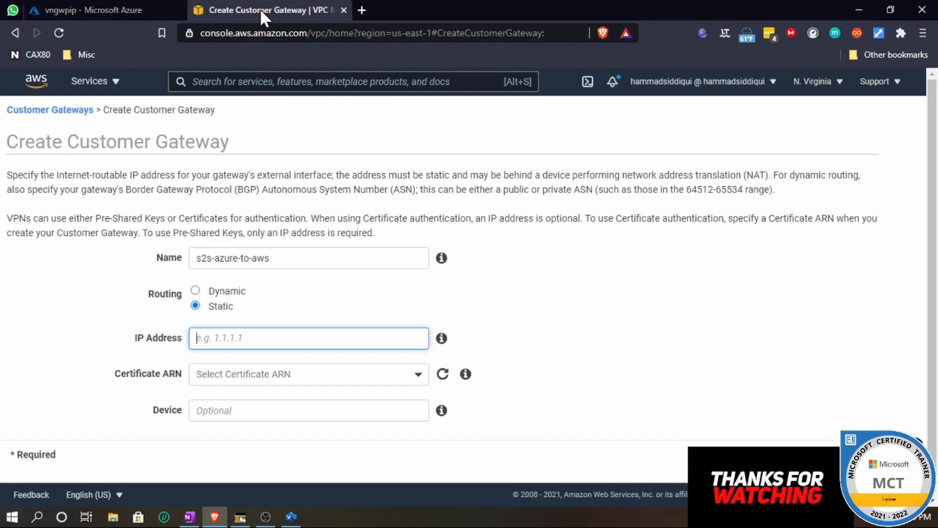
pyautogui.rightClick(244, 337)
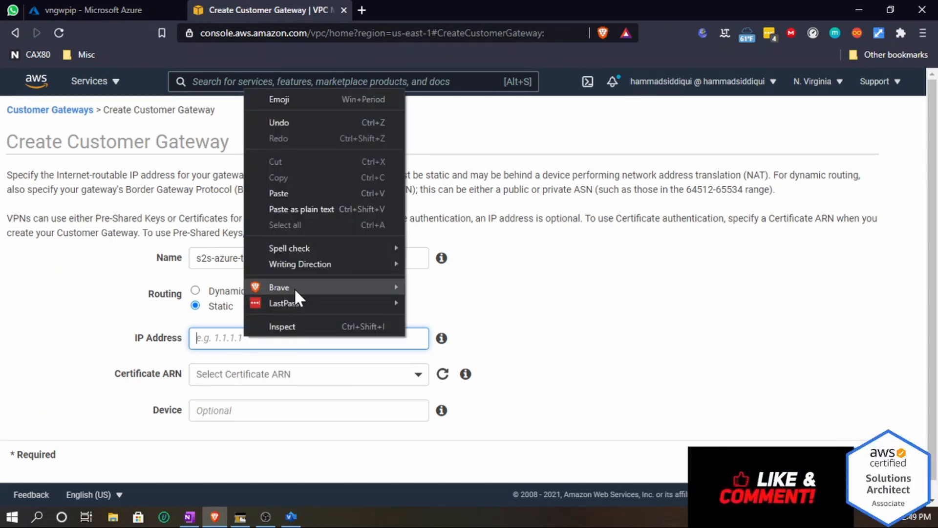
pyautogui.click(315, 194)
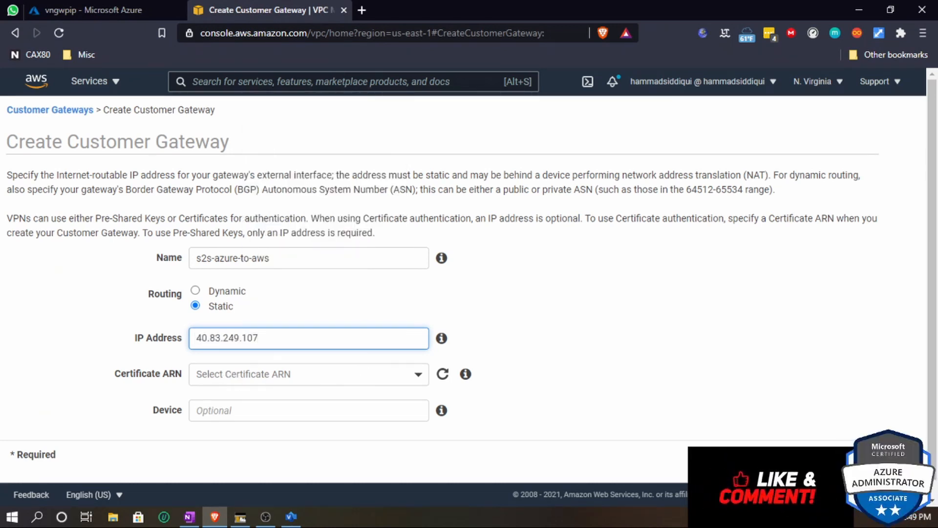
# - Create the customer gateway and close the confirmation
pyautogui.scroll(-1, 135, 383)
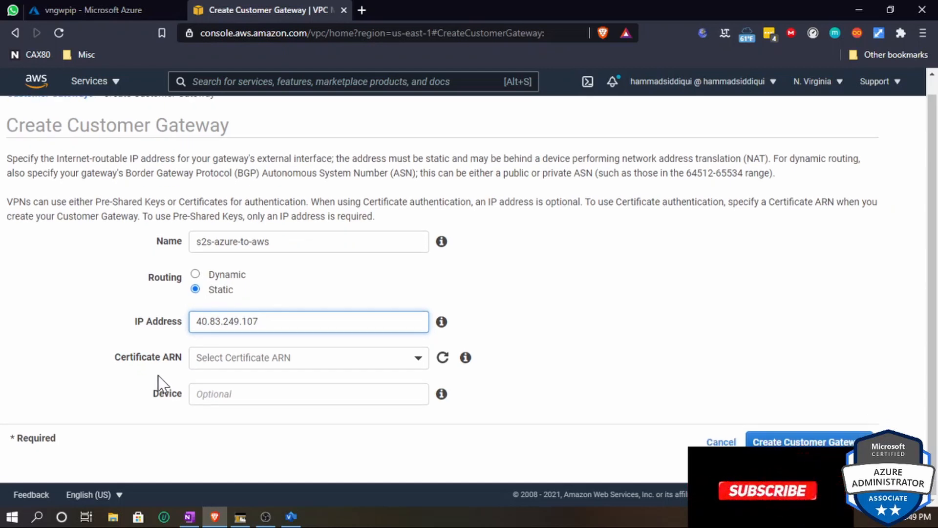
pyautogui.click(756, 443)
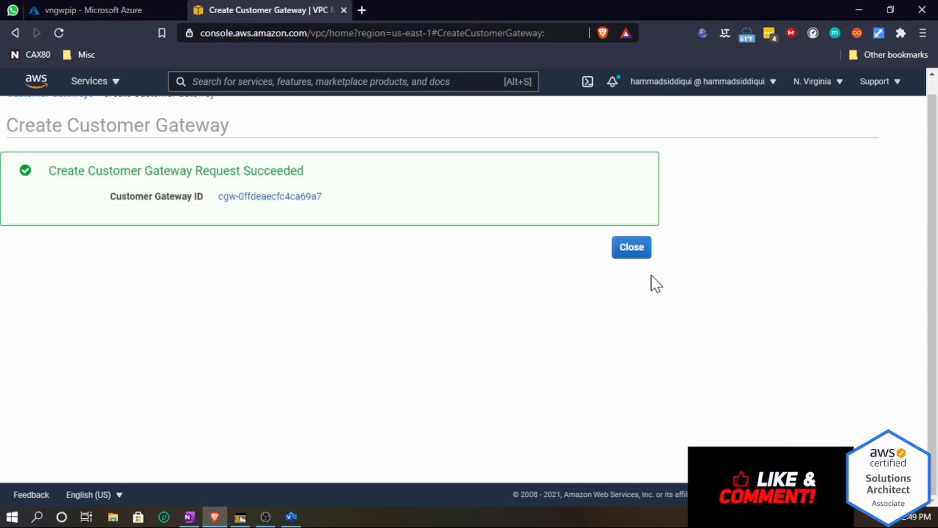
pyautogui.click(637, 253)
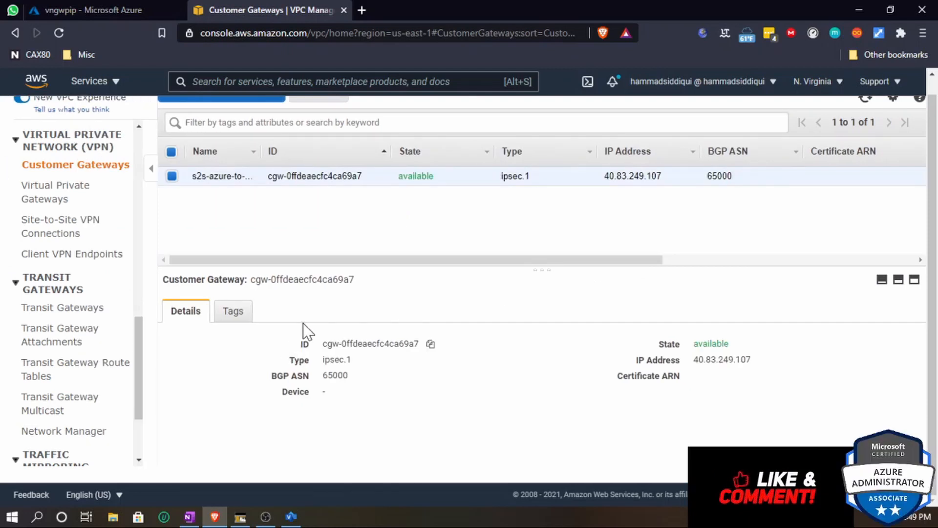
# - Open Virtual Private Gateways and start creating a new virtual private gateway
pyautogui.scroll(-2, 84, 366)
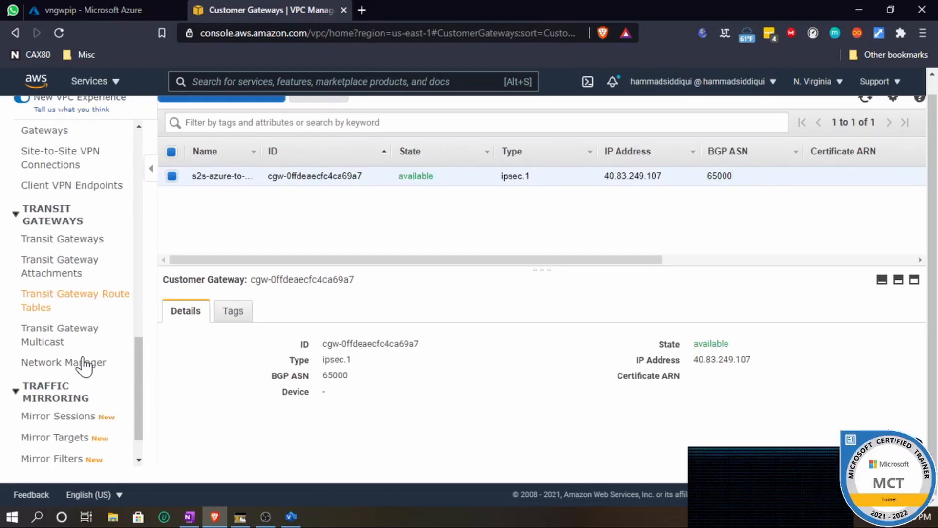
pyautogui.scroll(3, 79, 310)
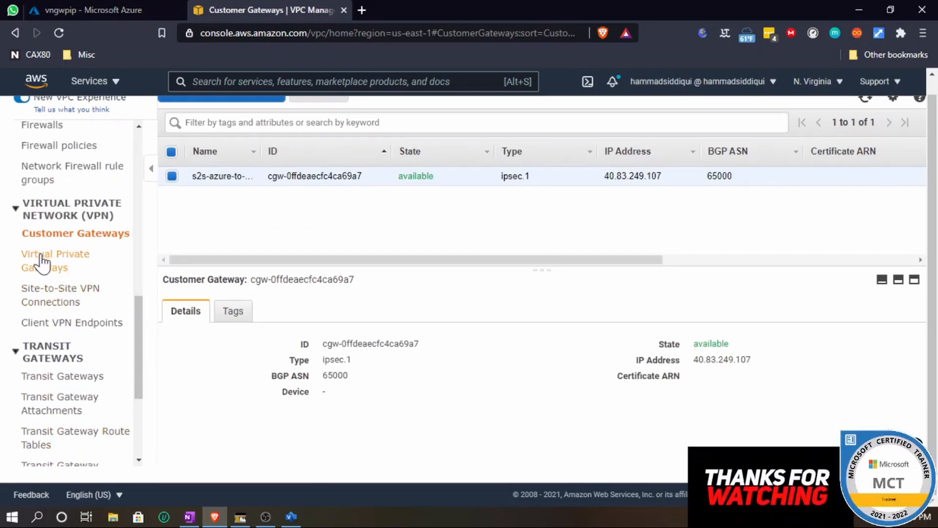
pyautogui.click(46, 264)
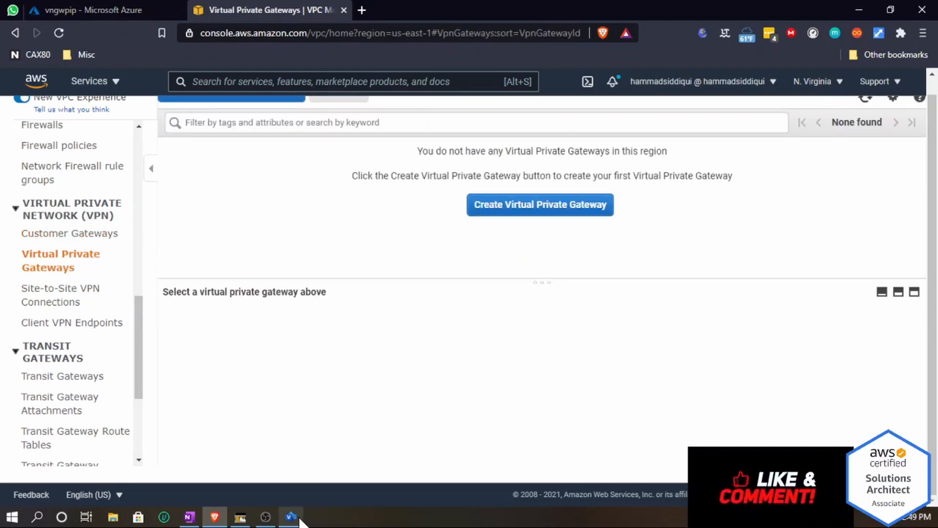
pyautogui.click(298, 519)
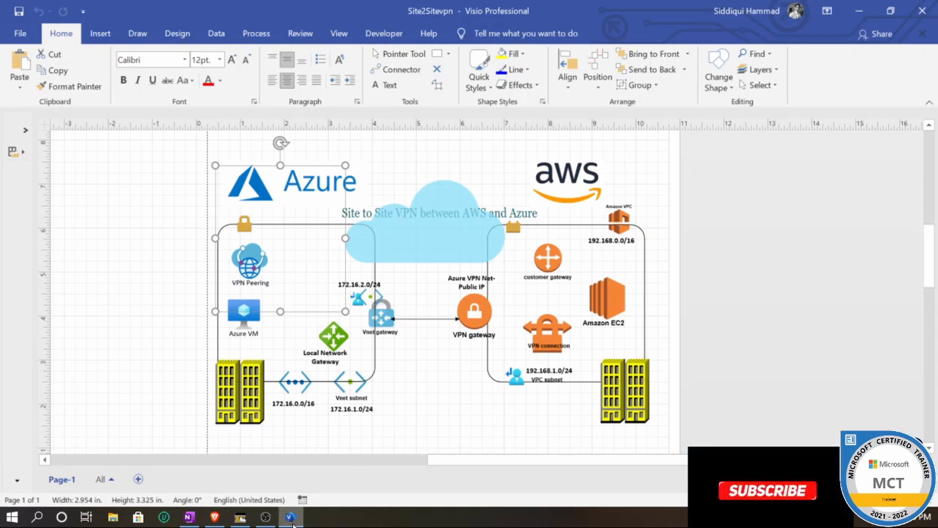
pyautogui.click(378, 293)
pyautogui.click(291, 517)
pyautogui.click(516, 207)
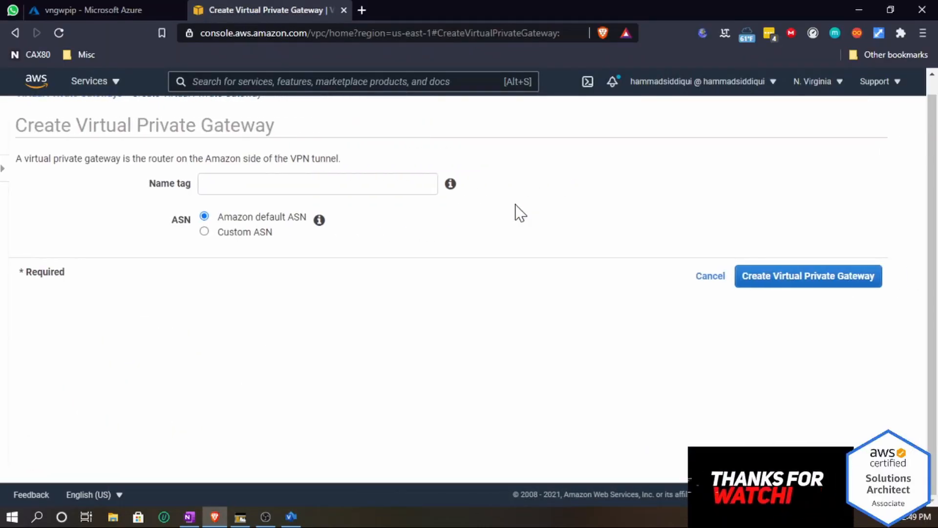
# - Create a virtual private gateway named vpgw-aws with the Amazon default ASN
pyautogui.click(253, 188)
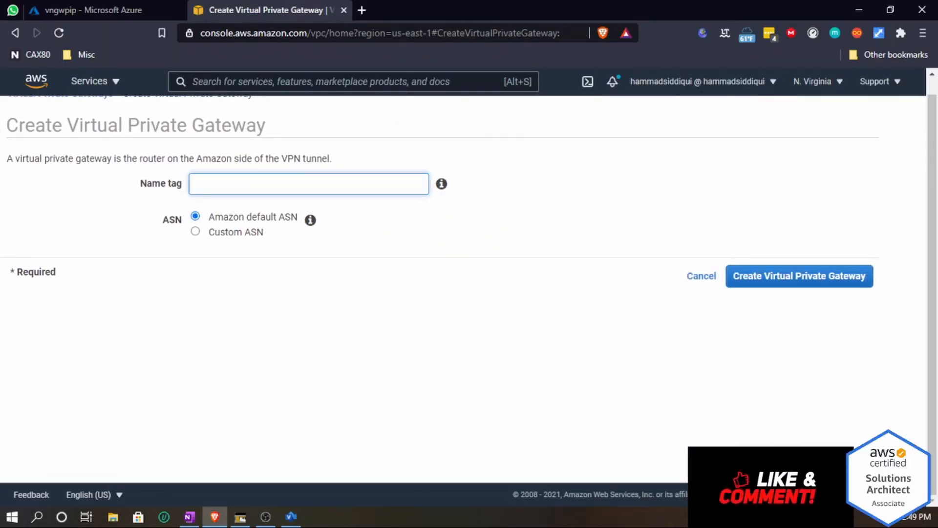
pyautogui.write('vpg')
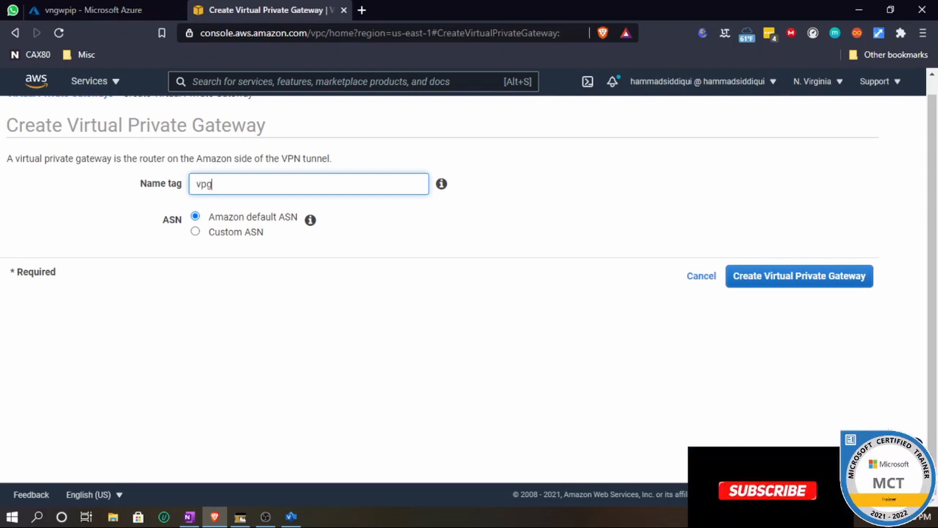
pyautogui.write('w-aws')
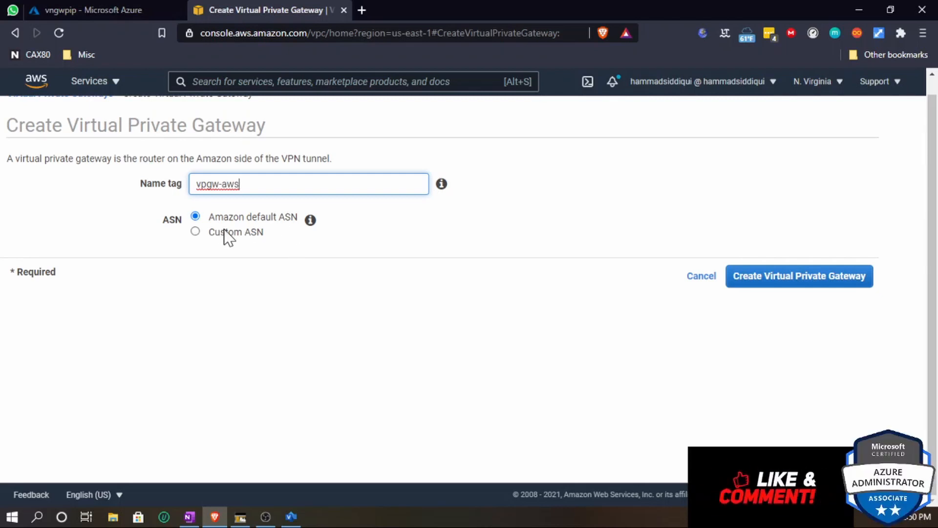
pyautogui.click(785, 278)
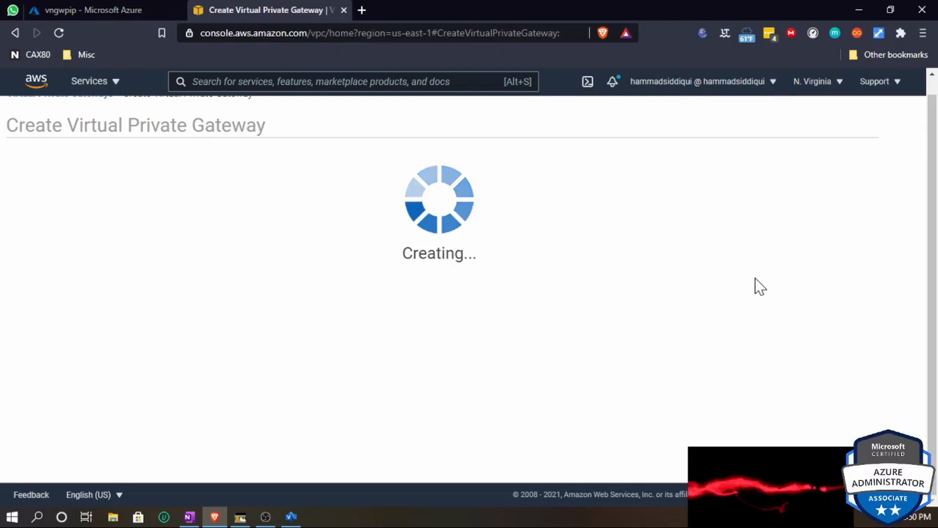
pyautogui.click(630, 251)
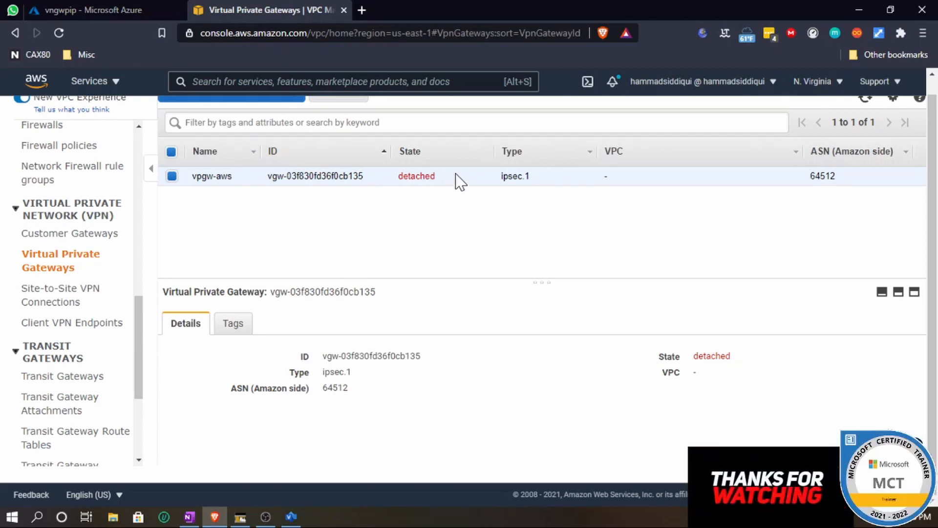
# - Open the Attach to VPC dialog for the vpgw-aws virtual private gateway
pyautogui.rightClick(458, 175)
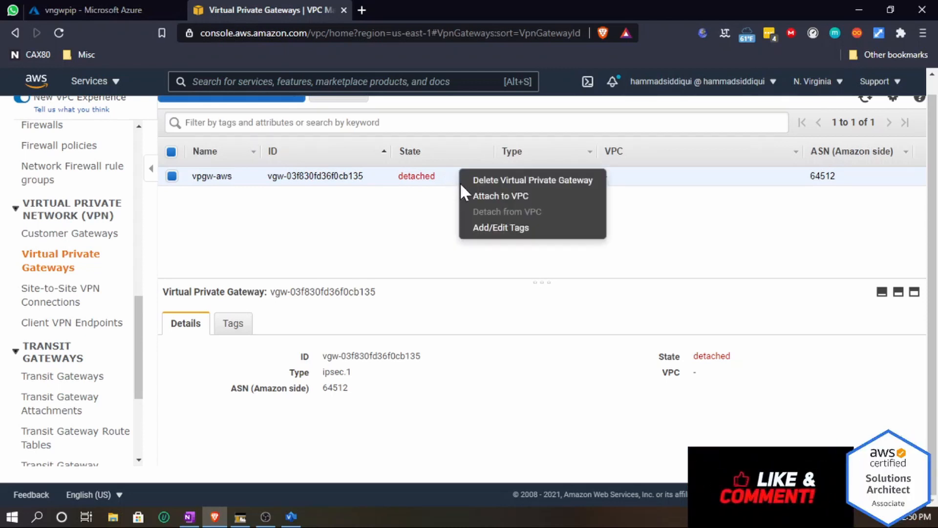
pyautogui.scroll(1, 333, 211)
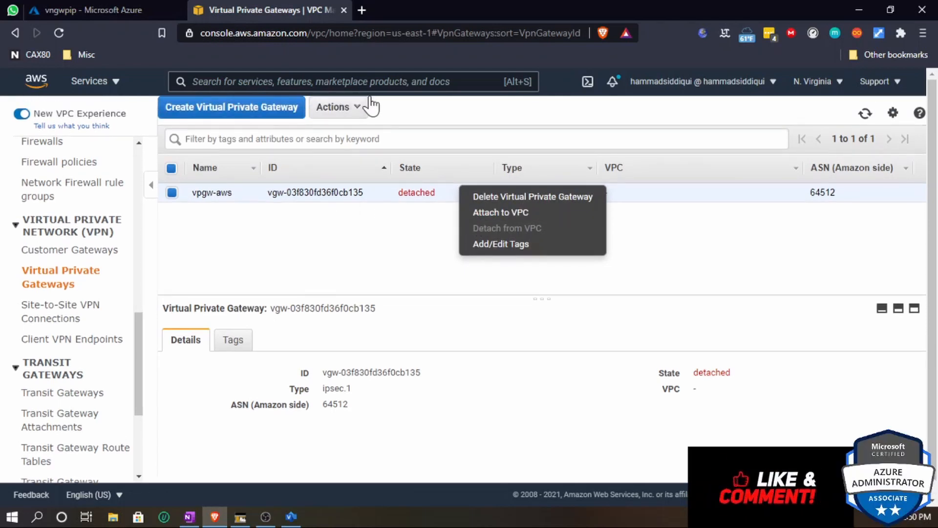
pyautogui.click(363, 108)
pyautogui.click(353, 148)
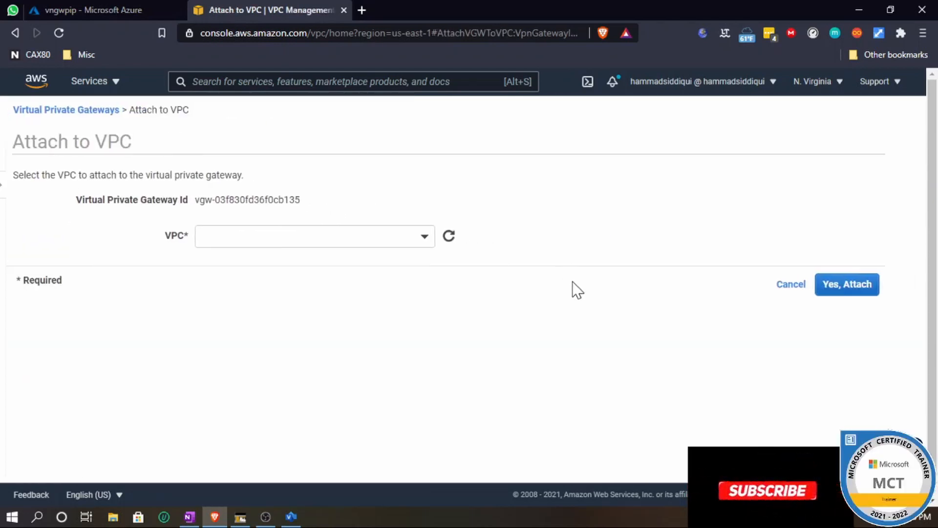
# - Attach the vpgw-aws virtual private gateway to the s2s-vpc-aws-to-azure VPC
pyautogui.click(424, 242)
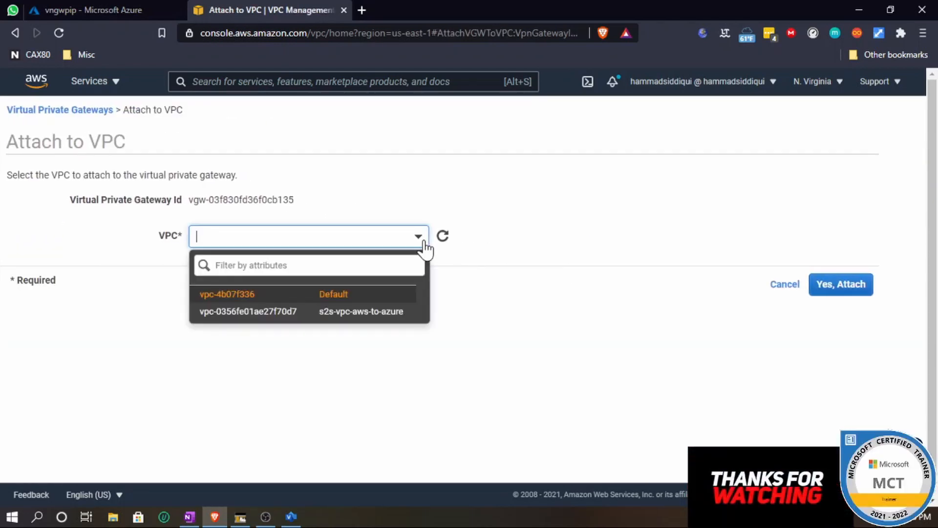
pyautogui.click(304, 318)
pyautogui.click(840, 286)
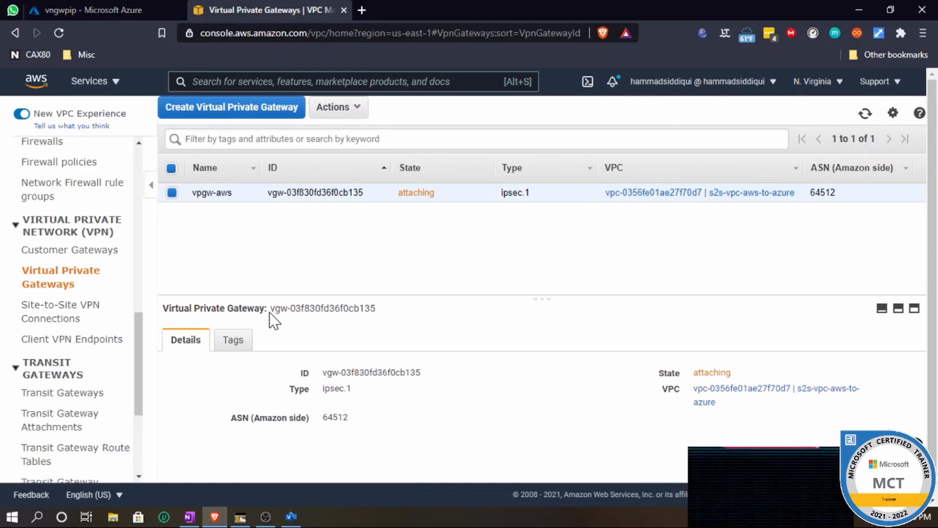
# - Open Site-to-Site VPN Connections and start a new VPN connection named vpn-aws-to-azure
pyautogui.click(56, 315)
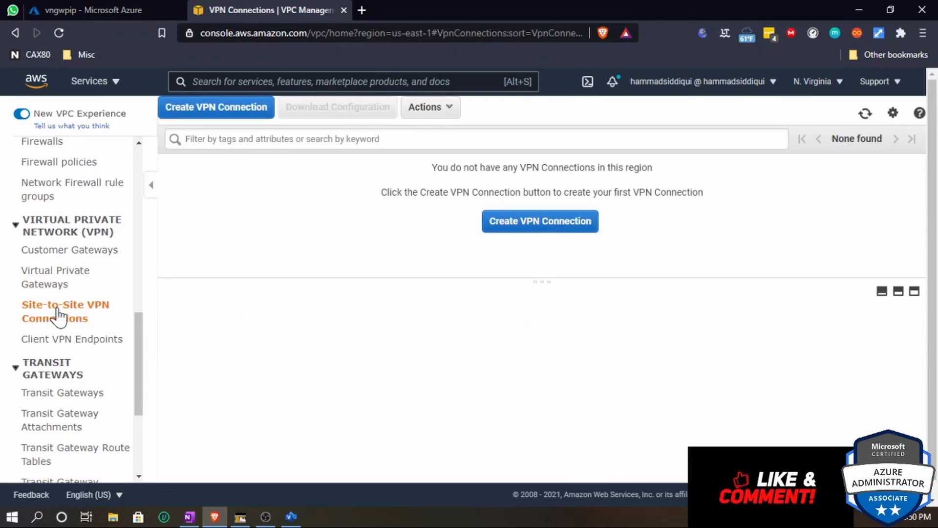
pyautogui.click(556, 230)
pyautogui.click(381, 212)
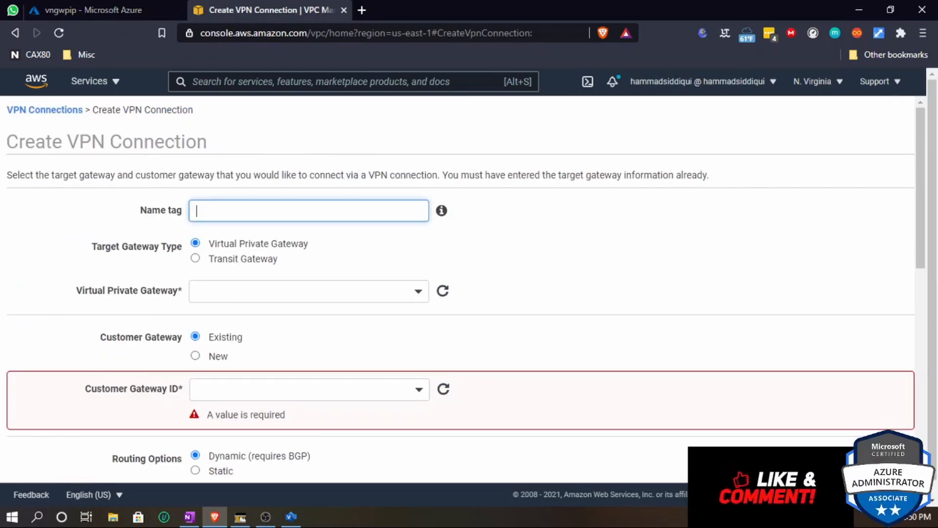
pyautogui.write('vpn-')
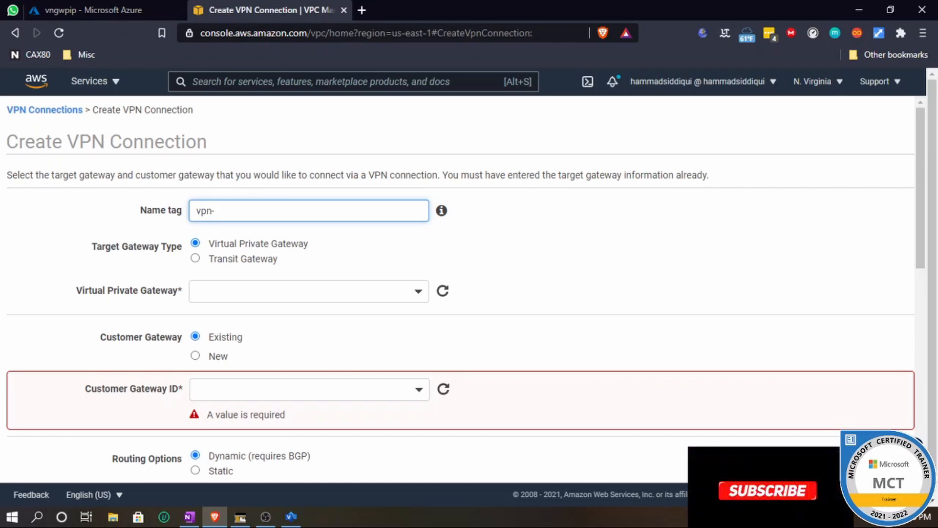
pyautogui.write('aws-to-')
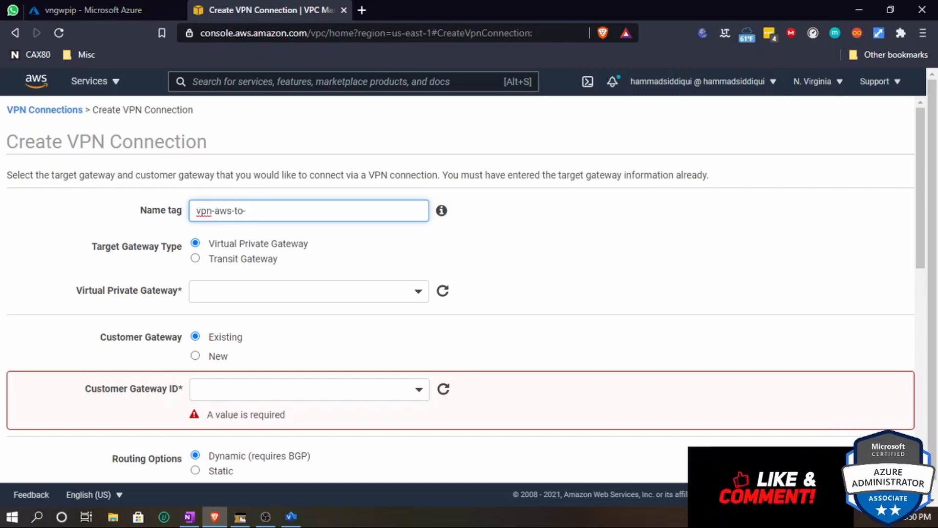
pyautogui.write('azure')
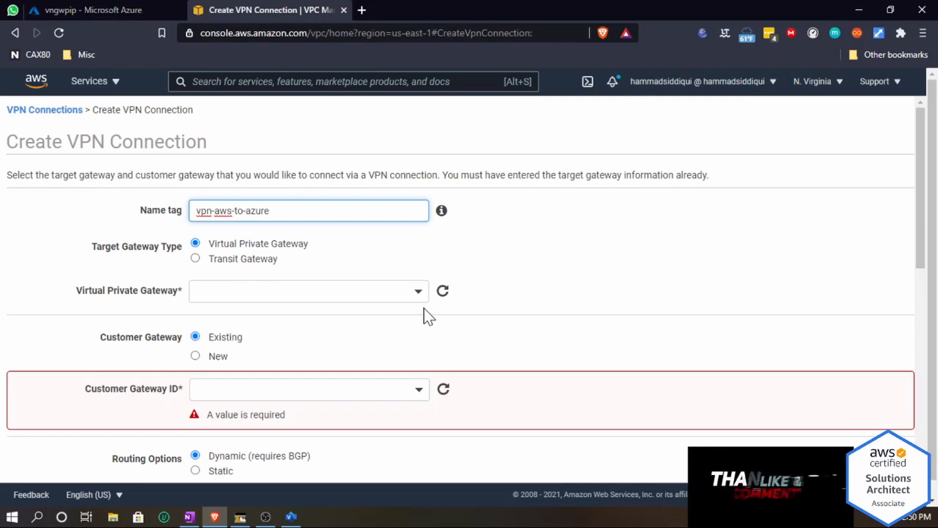
# - Select the vpgw-aws virtual private gateway and the existing s2s-azure-to-aws customer gateway for the connection
pyautogui.click(415, 298)
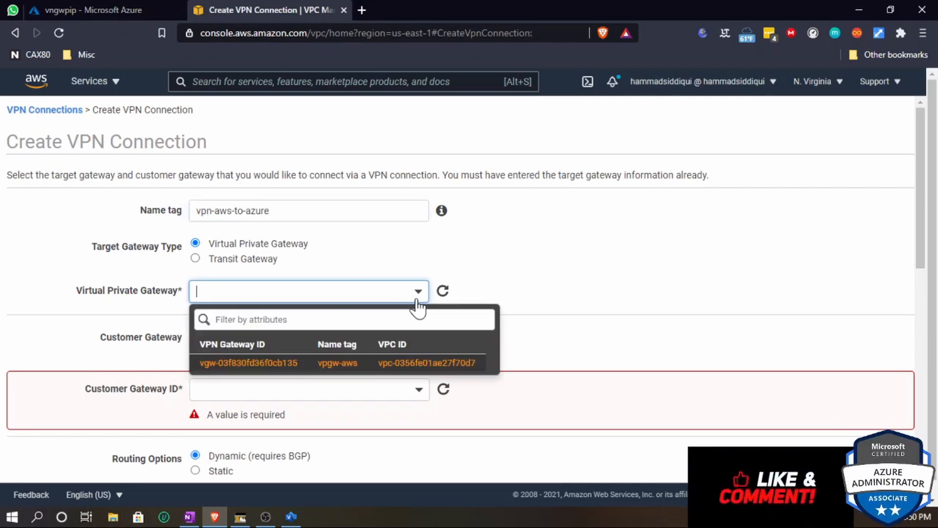
pyautogui.click(241, 365)
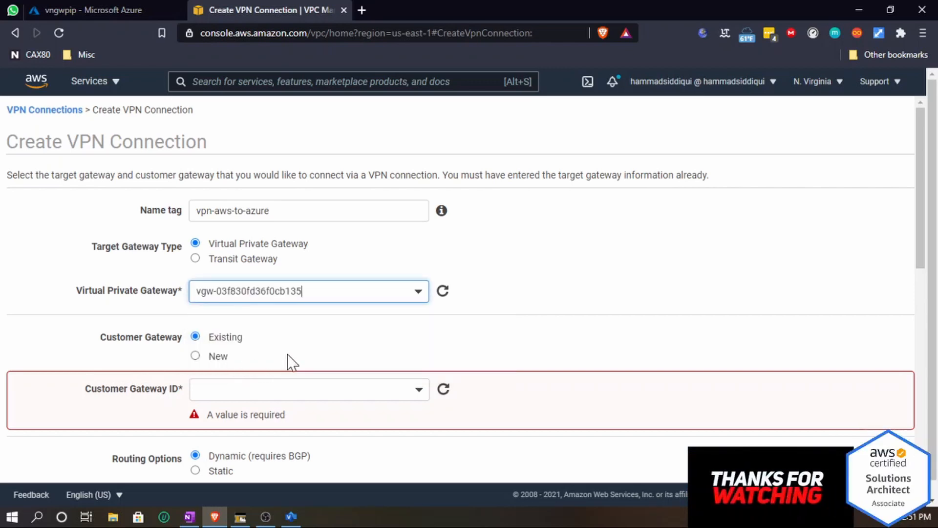
pyautogui.scroll(-1, 442, 332)
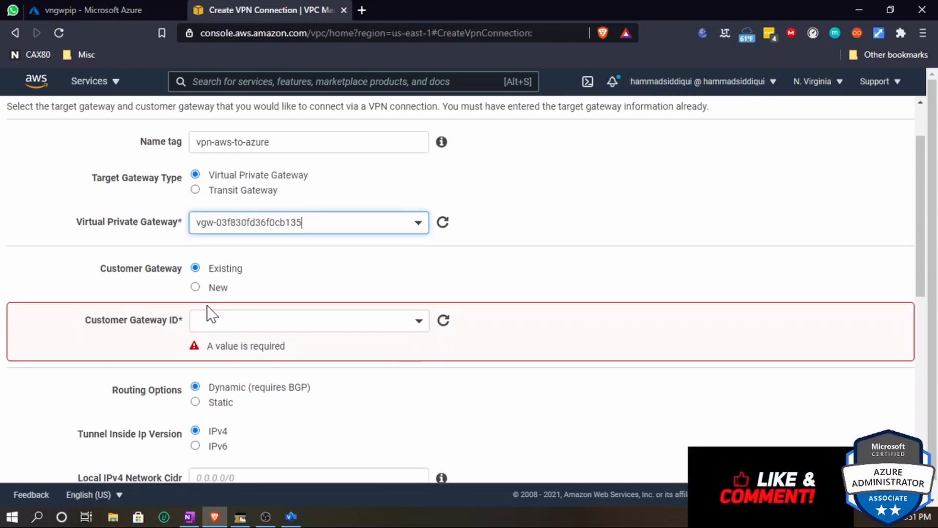
pyautogui.click(306, 322)
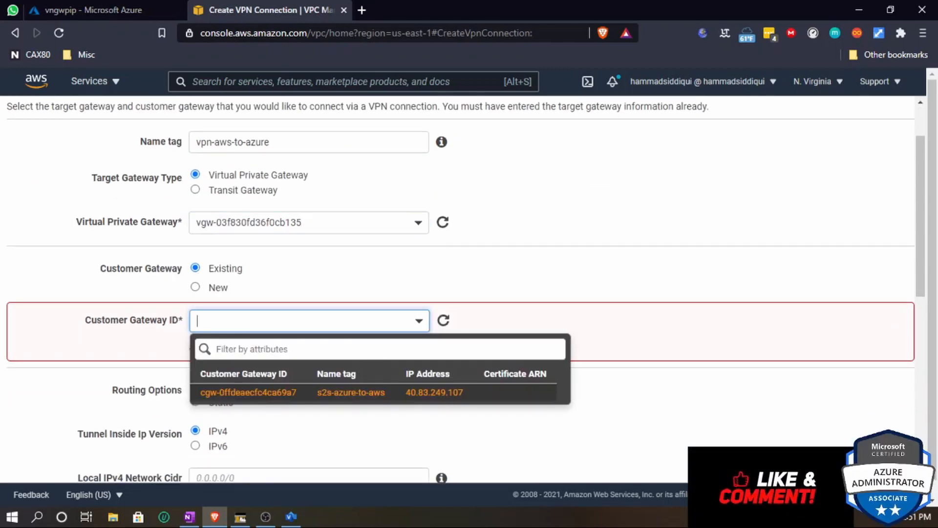
pyautogui.click(258, 393)
# - Switch routing to Static and add the static IP prefix 172.16.0.0/16
pyautogui.scroll(-2, 269, 386)
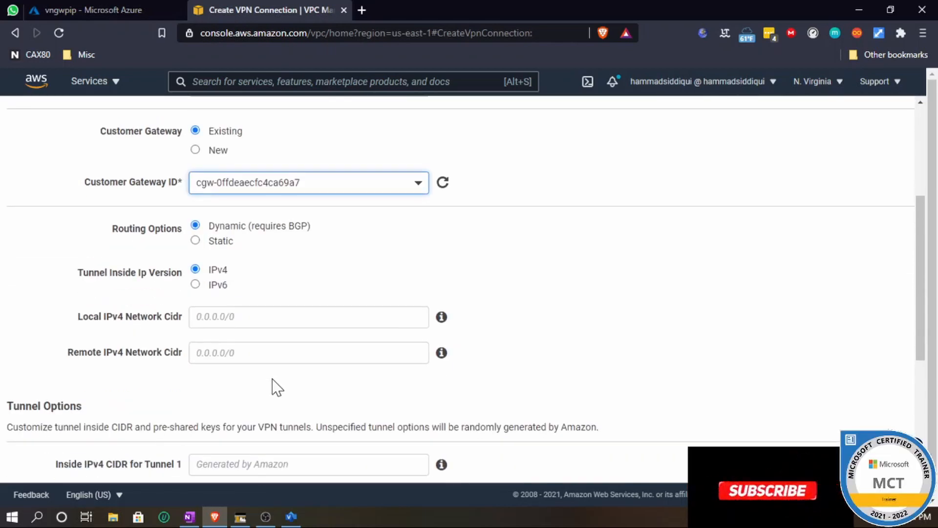
pyautogui.click(257, 316)
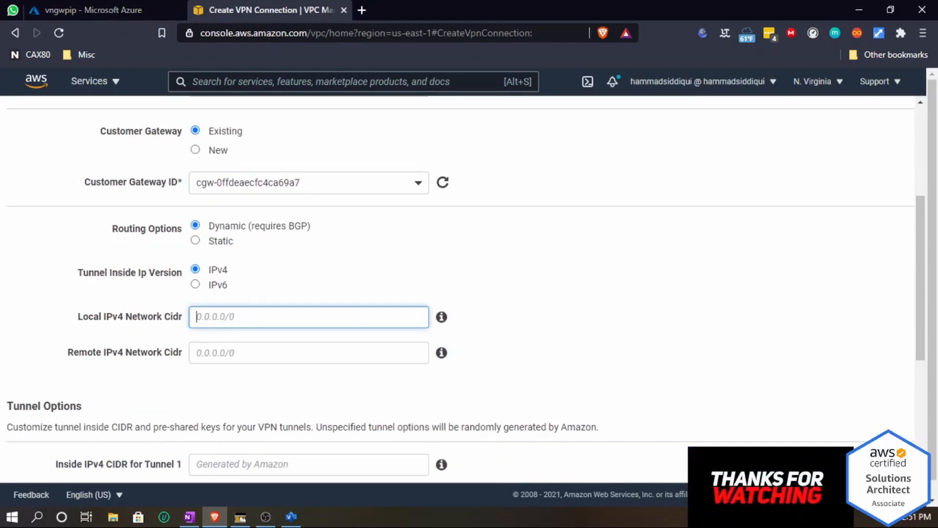
pyautogui.click(195, 240)
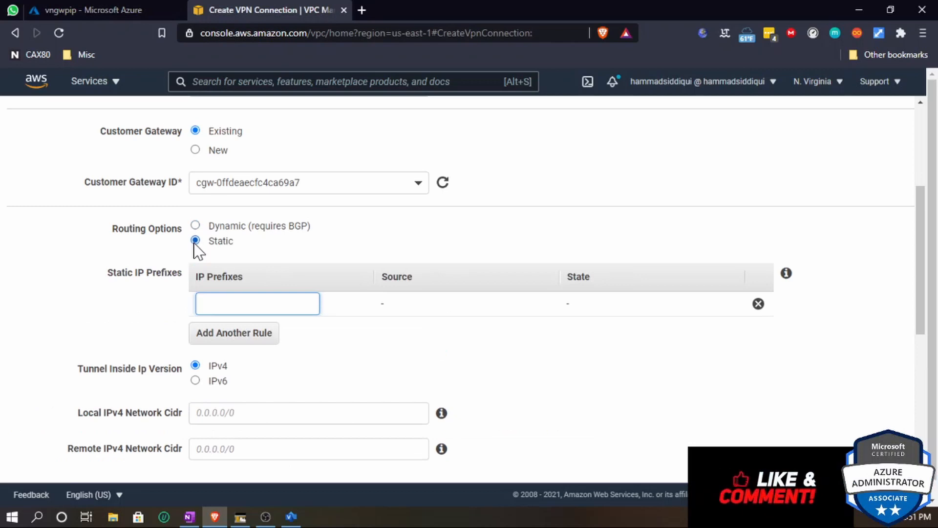
pyautogui.hotkey('alt', 'Tab')
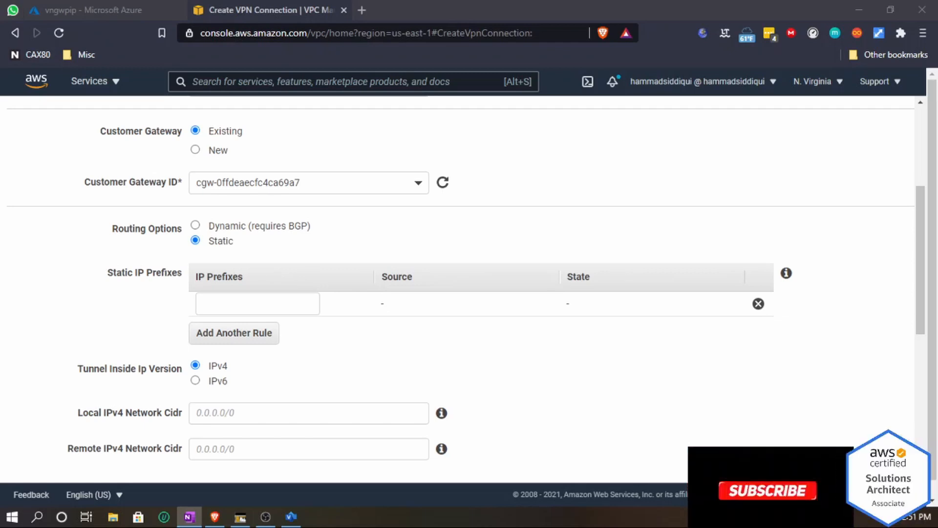
pyautogui.hotkey('alt', 'Tab')
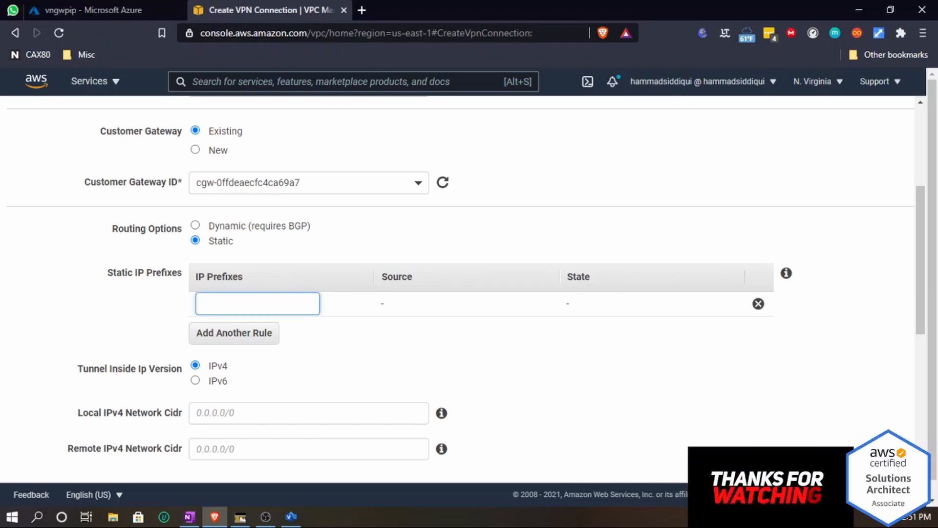
pyautogui.write('7')
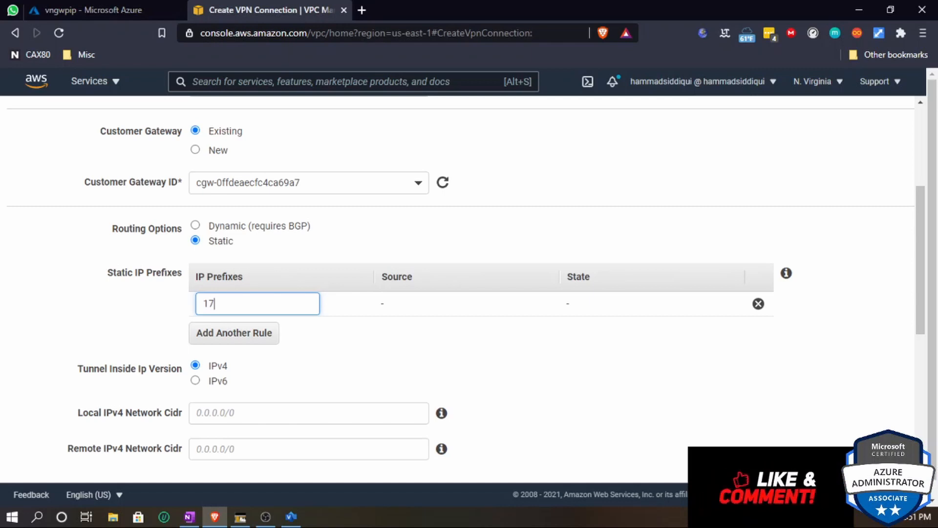
pyautogui.write('2.')
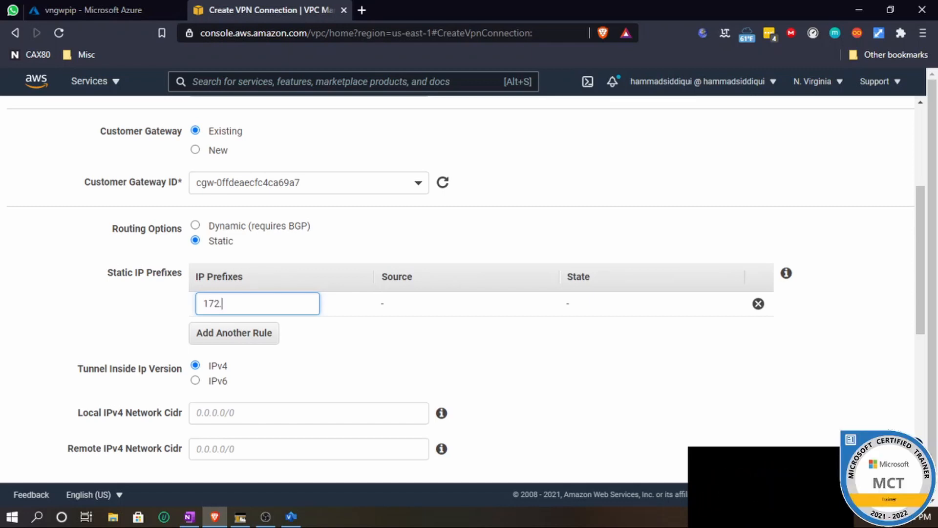
pyautogui.write('16.0.')
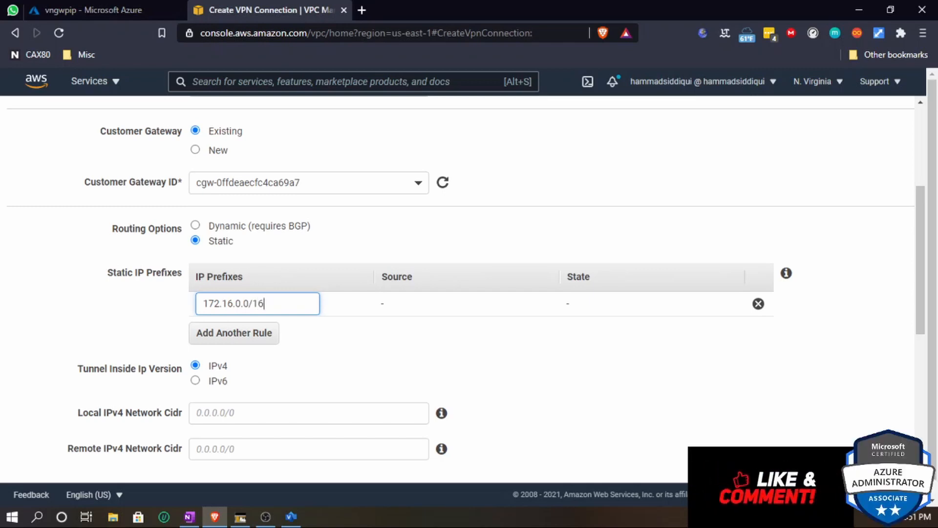
# - Set both the local and remote IPv4 network CIDRs to 0.0.0.0/0
pyautogui.moveTo(786, 279)
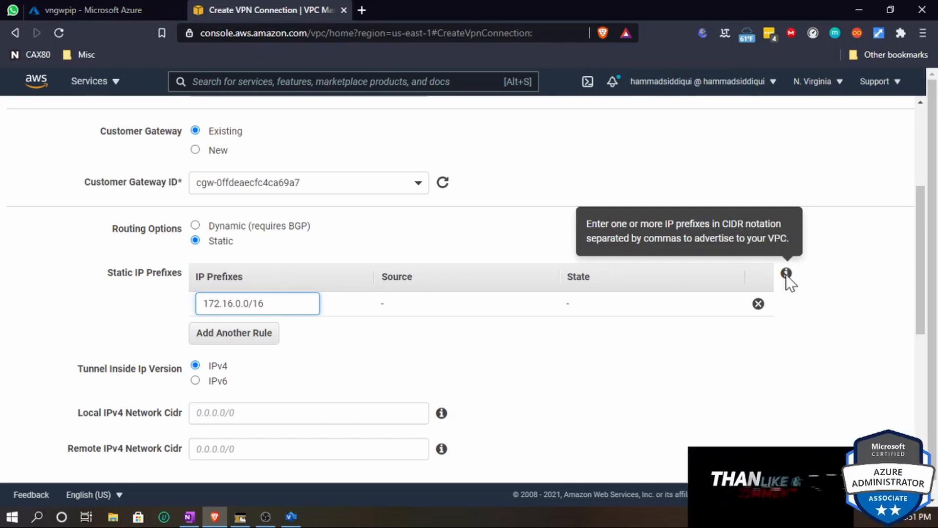
pyautogui.click(600, 320)
pyautogui.scroll(-1, 594, 329)
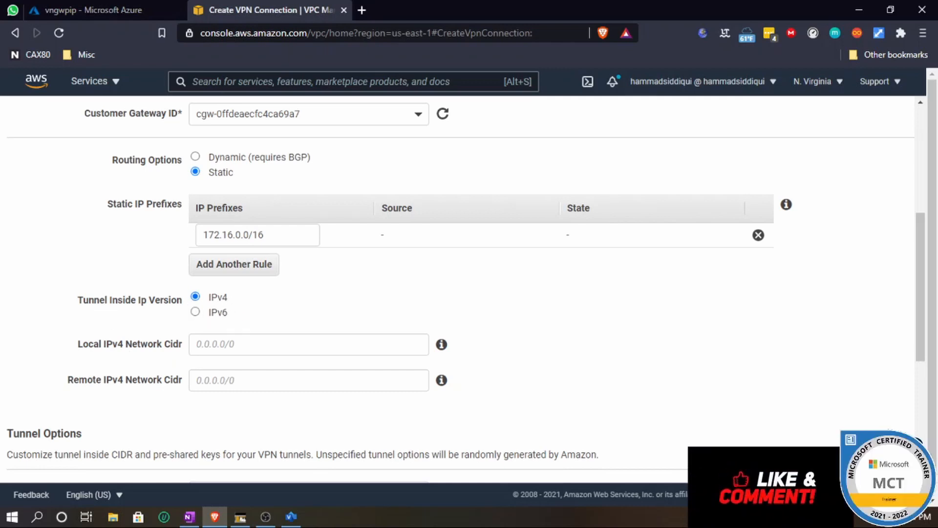
pyautogui.moveTo(76, 344); pyautogui.dragTo(184, 355)
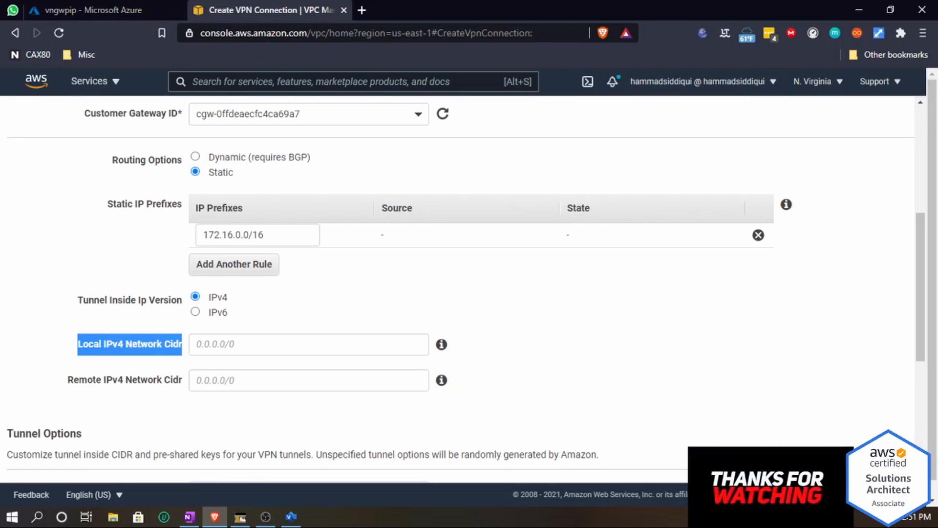
pyautogui.click(234, 343)
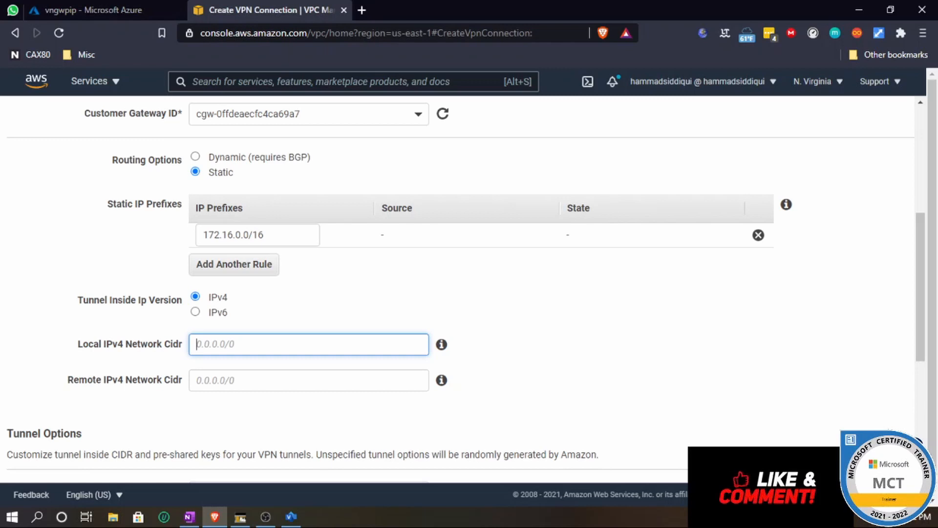
pyautogui.write('0.0')
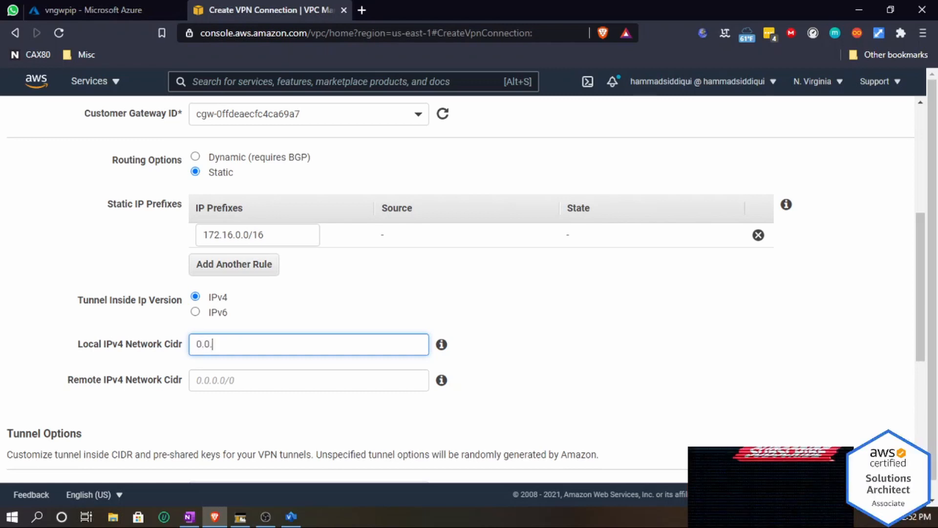
pyautogui.write('.0.')
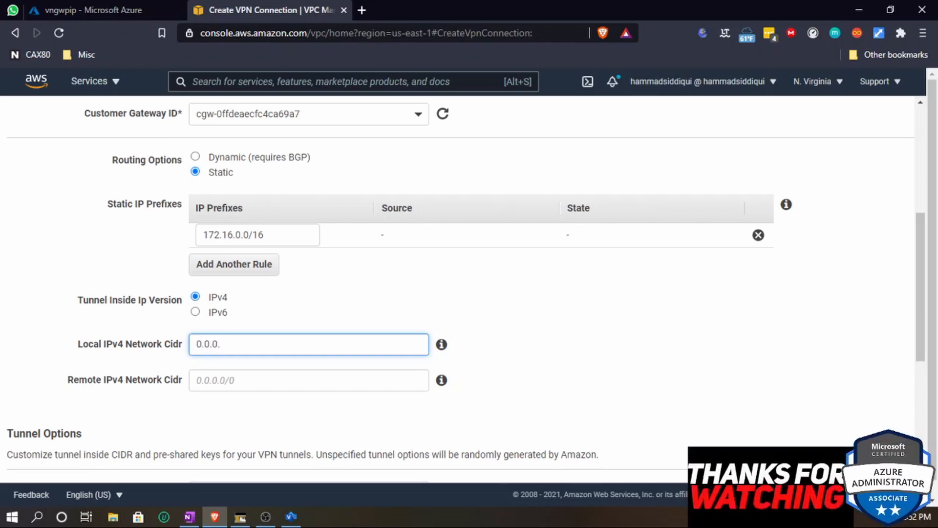
pyautogui.write('0/0')
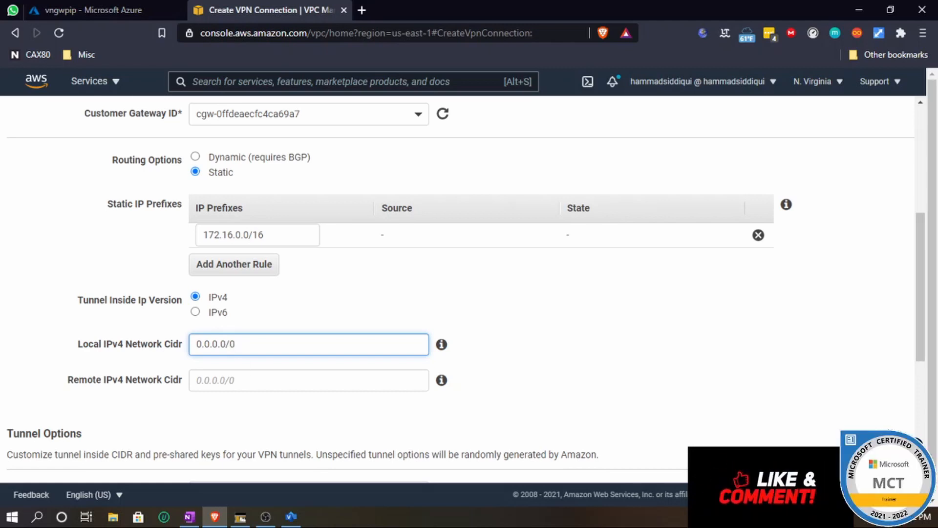
pyautogui.click(274, 235)
pyautogui.click(273, 380)
pyautogui.write('0.0.0')
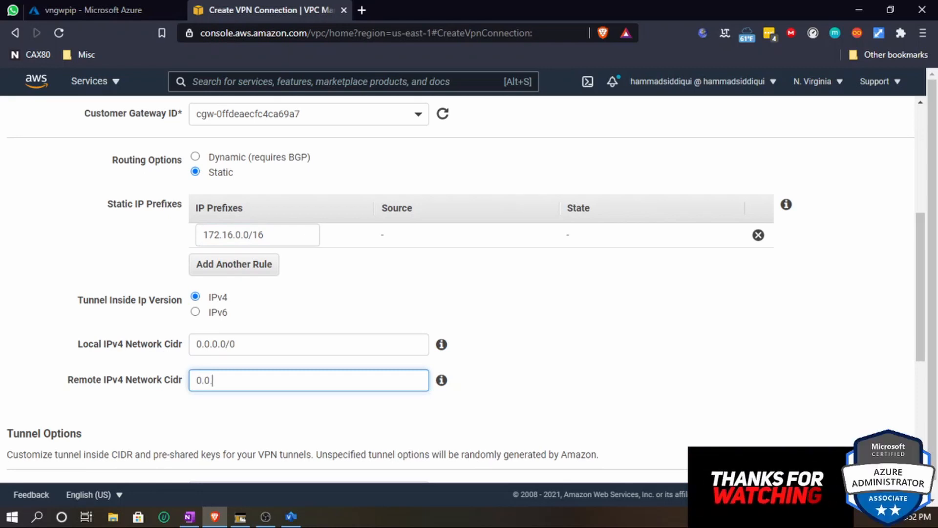
pyautogui.write('.0/0')
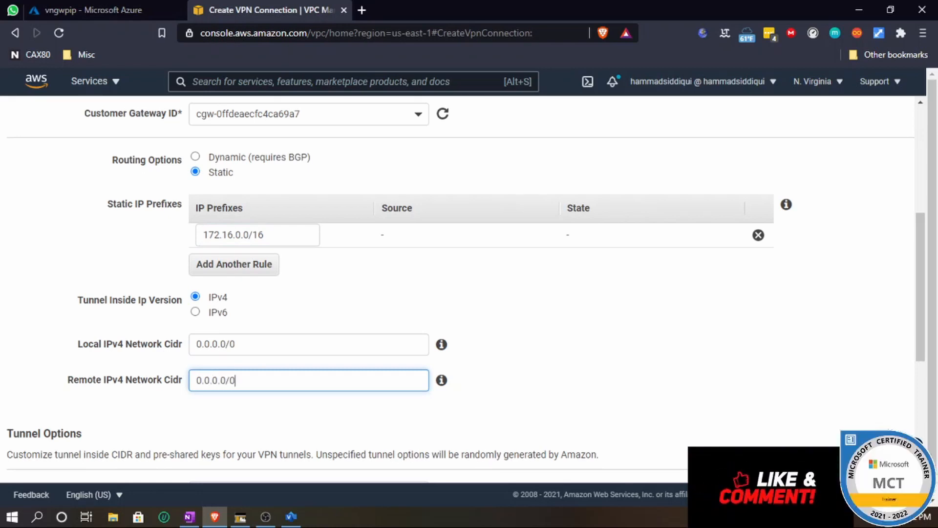
# - Review the VPN connection settings across the whole form, including the tunnel options
pyautogui.scroll(-5, 355, 388)
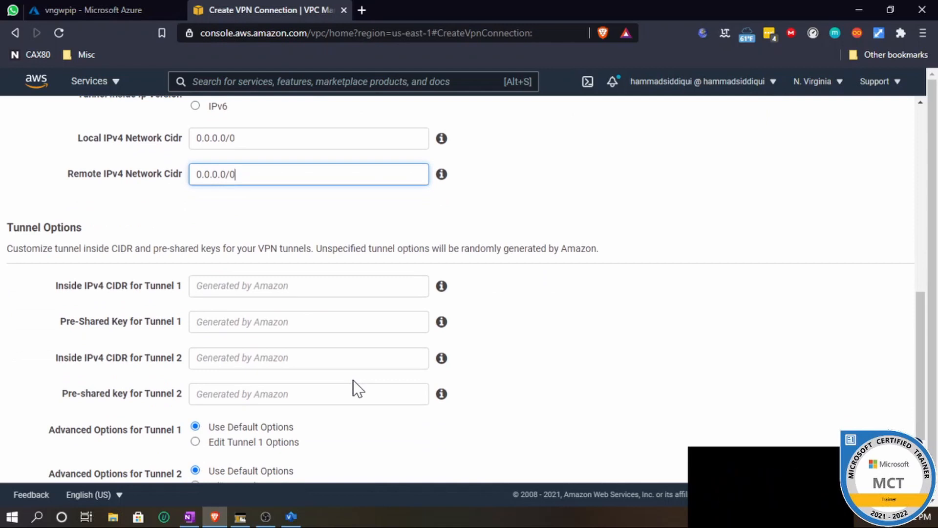
pyautogui.scroll(-1, 356, 388)
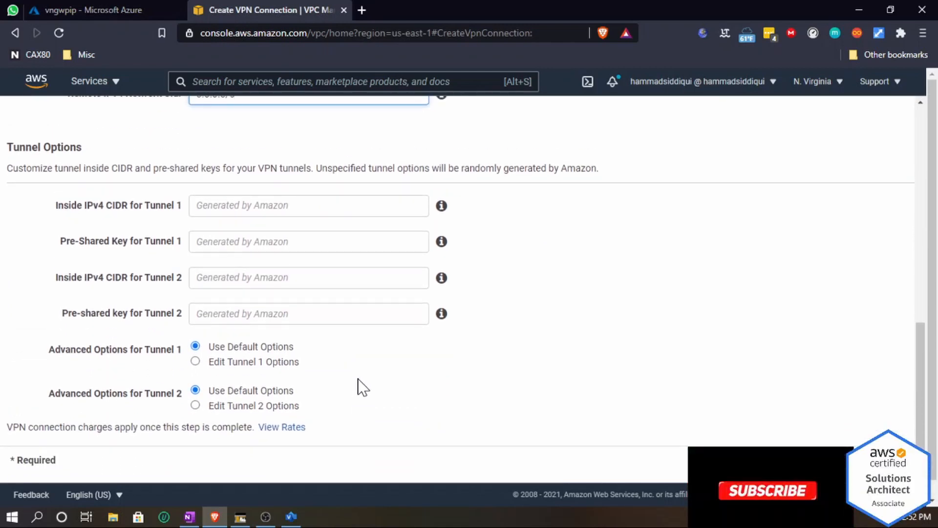
pyautogui.scroll(10, 680, 400)
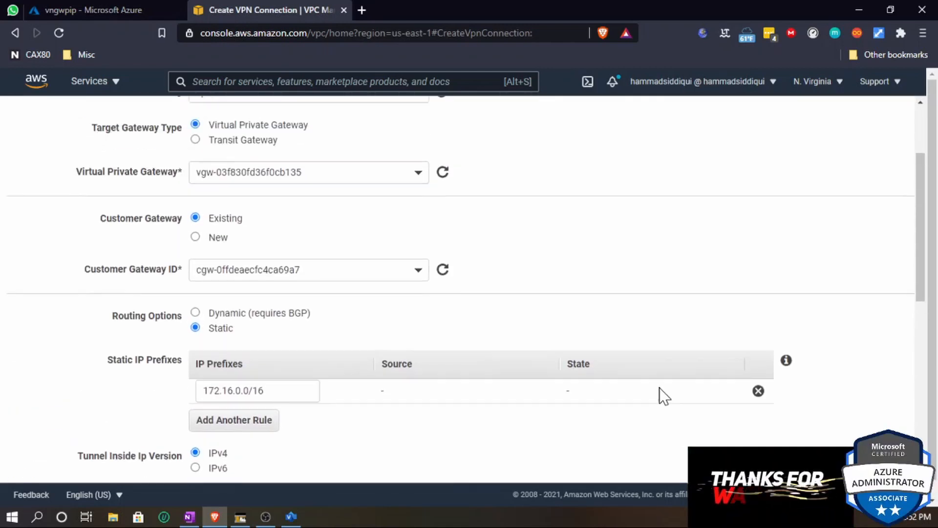
pyautogui.scroll(1, 658, 388)
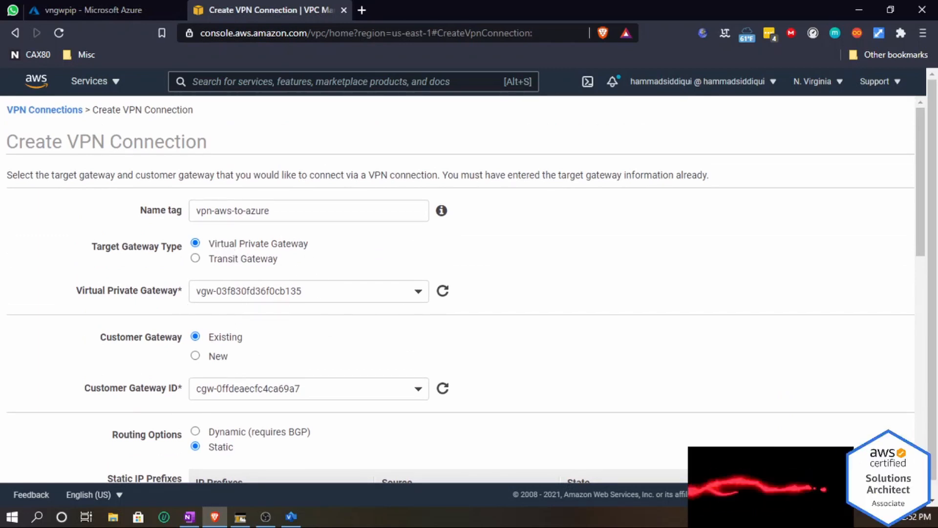
pyautogui.scroll(-1, 375, 311)
pyautogui.scroll(-2, 375, 311)
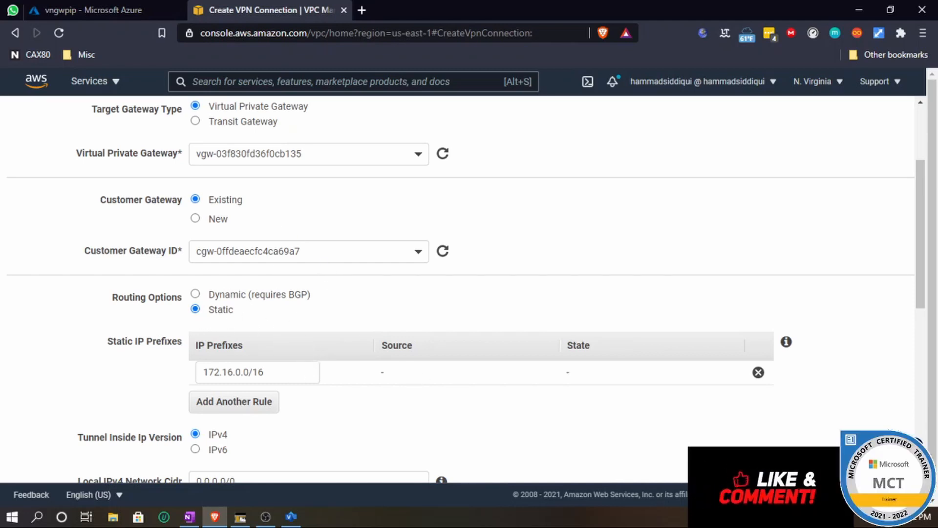
pyautogui.moveTo(264, 372); pyautogui.dragTo(203, 372)
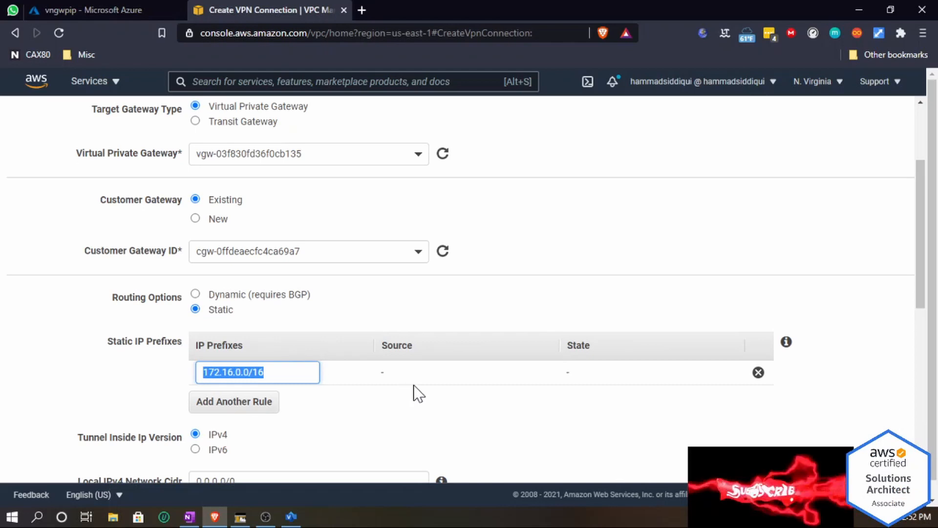
pyautogui.scroll(-1, 413, 391)
pyautogui.scroll(-2, 413, 391)
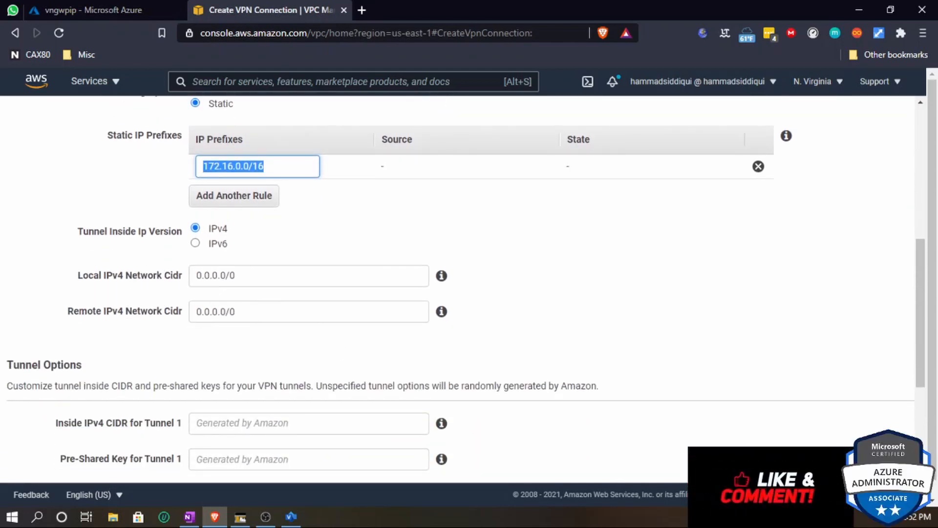
# - Create the site-to-site VPN connection and close the confirmation page
pyautogui.scroll(-3, 557, 379)
pyautogui.scroll(3, 562, 381)
pyautogui.scroll(-5, 548, 357)
pyautogui.click(802, 443)
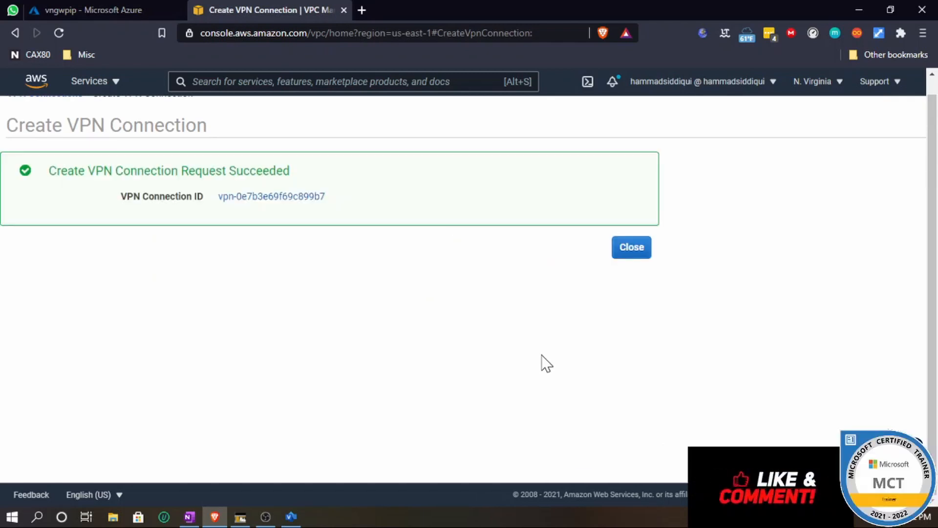
pyautogui.click(631, 248)
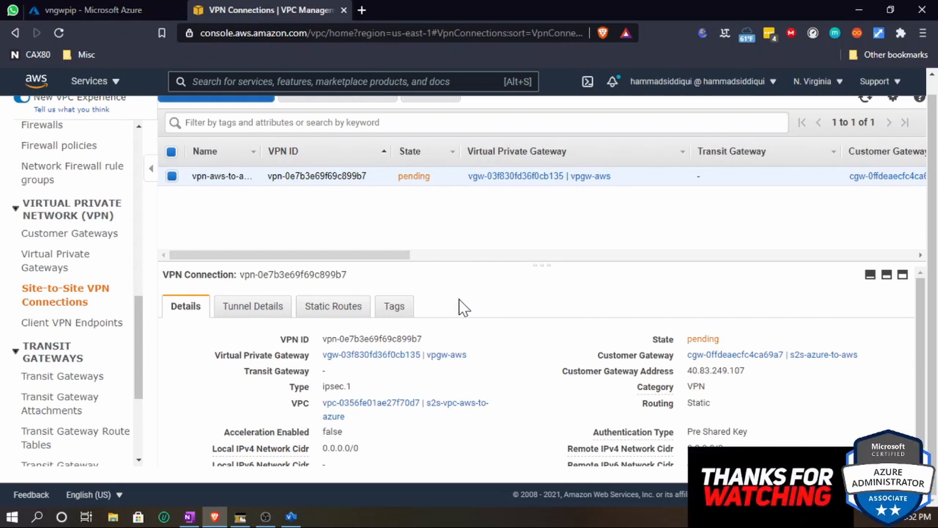
# - Download the VPN connection's configuration file with vendor Generic, platform Generic and software Vendor Agnostic
pyautogui.scroll(1, 427, 258)
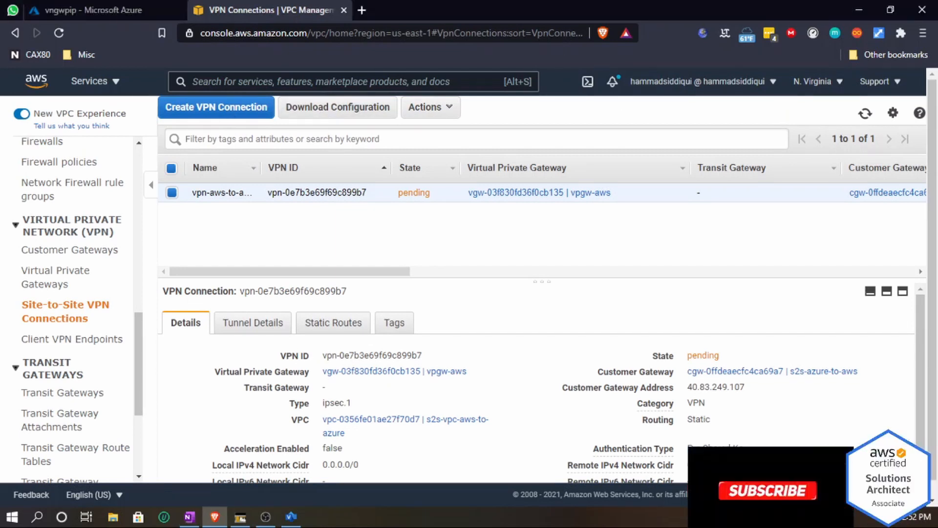
pyautogui.click(322, 113)
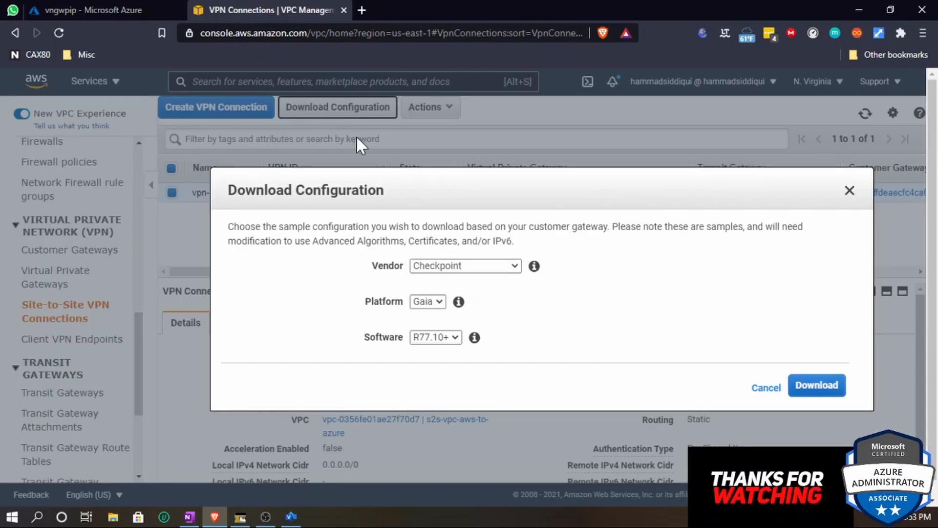
pyautogui.click(463, 267)
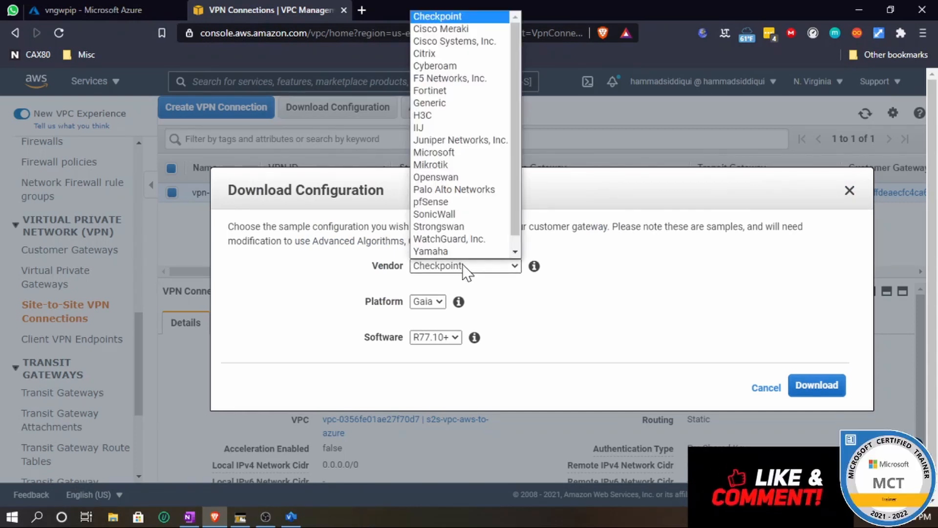
pyautogui.click(459, 103)
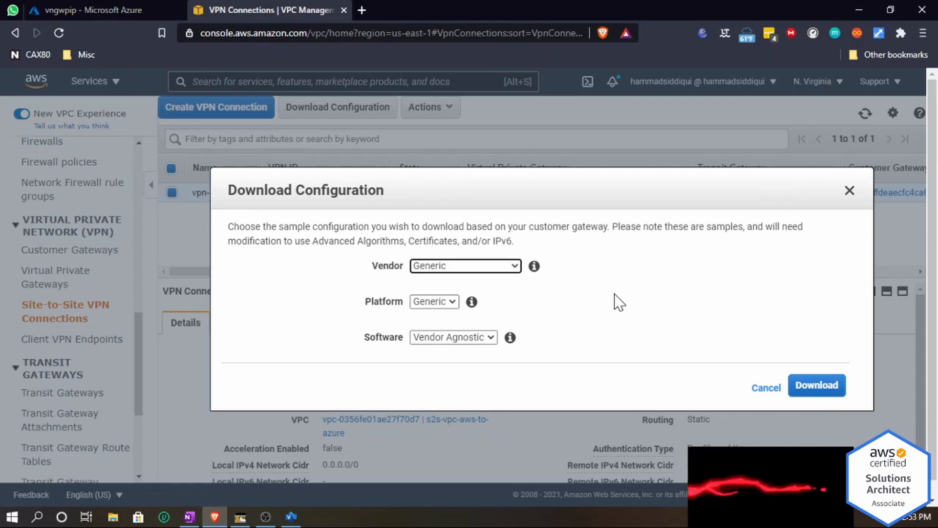
pyautogui.click(822, 385)
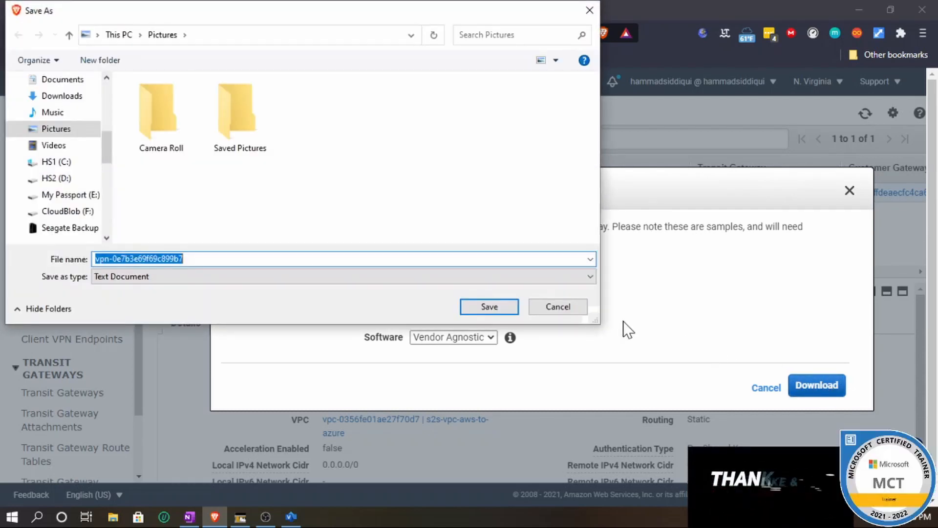
pyautogui.click(493, 308)
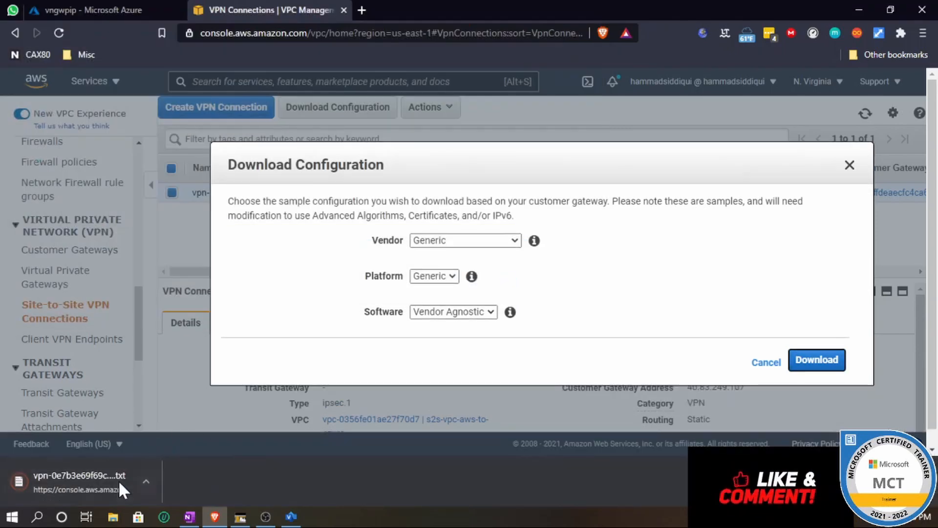
# - Close the Download Configuration dialog and open the downloaded configuration file in Notepad
pyautogui.click(98, 479)
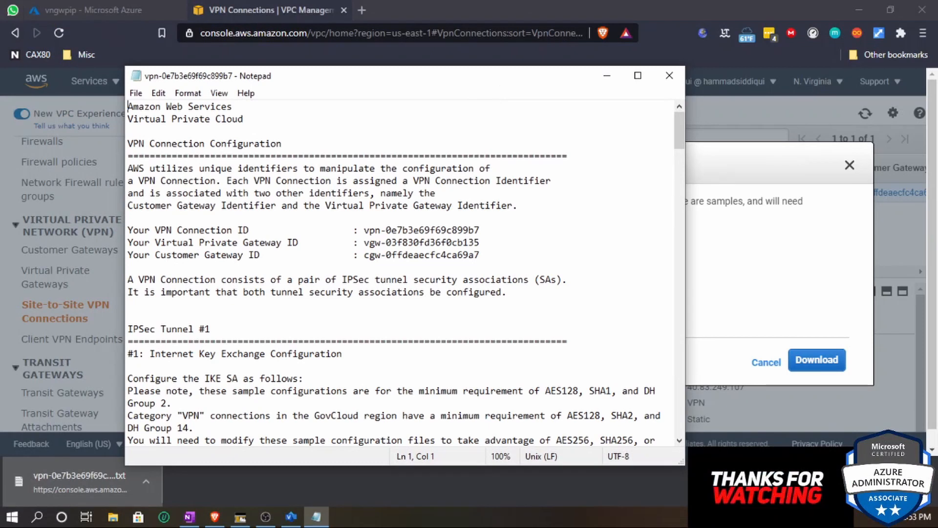
pyautogui.click(927, 481)
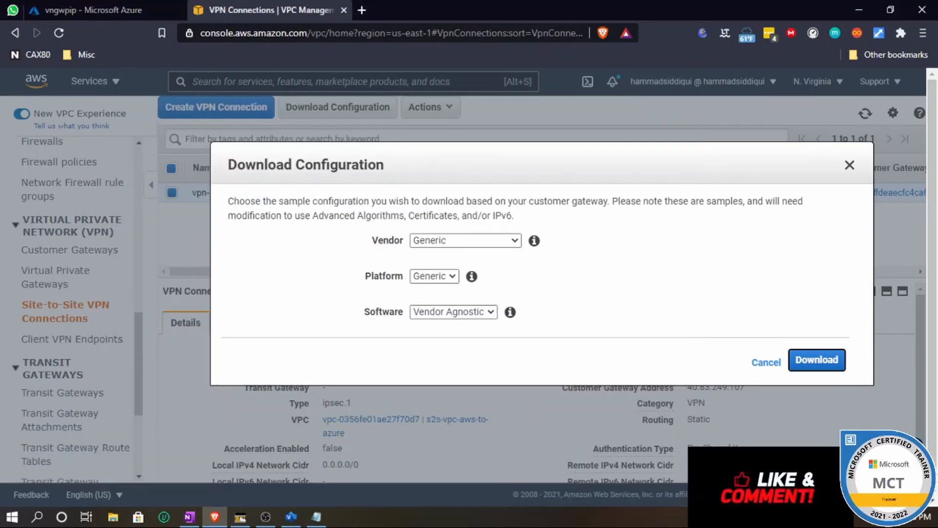
pyautogui.click(849, 191)
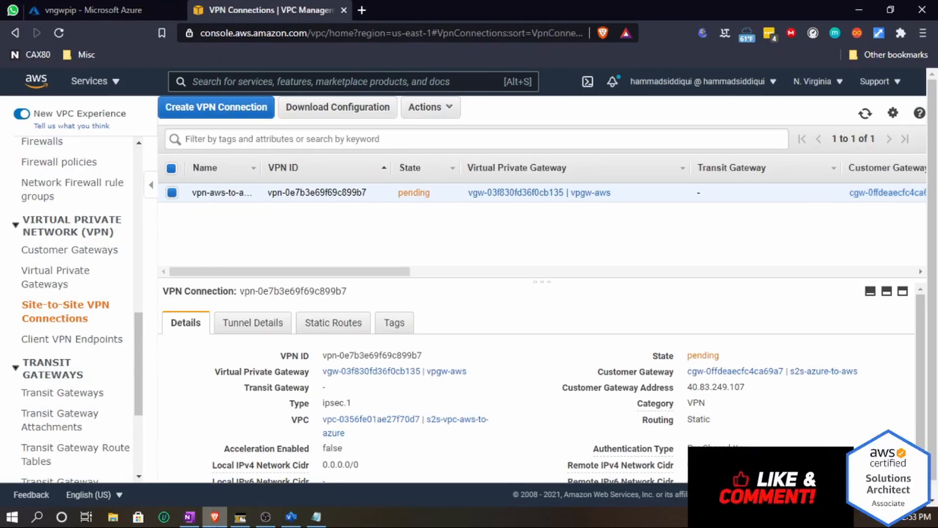
pyautogui.click(318, 518)
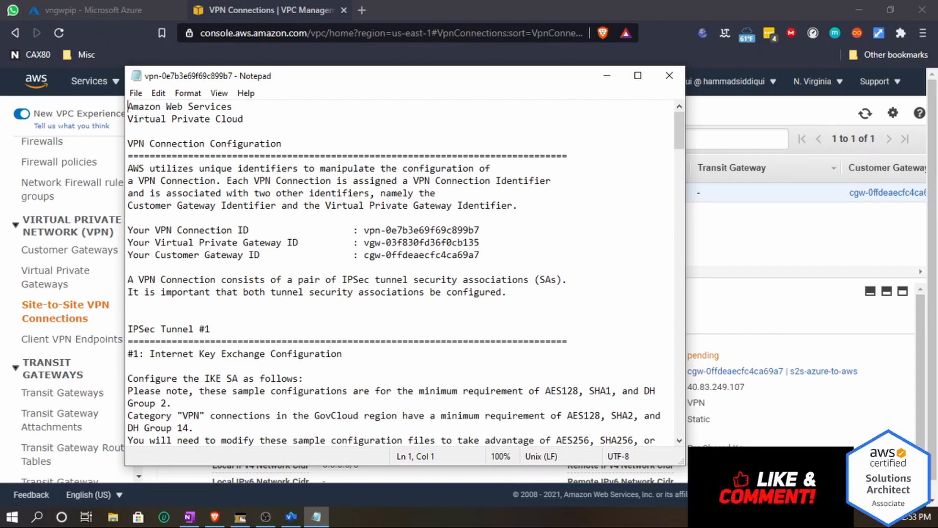
# - Read through the configuration file and select the Tunnel 1 pre-shared key
pyautogui.scroll(-2, 400, 274)
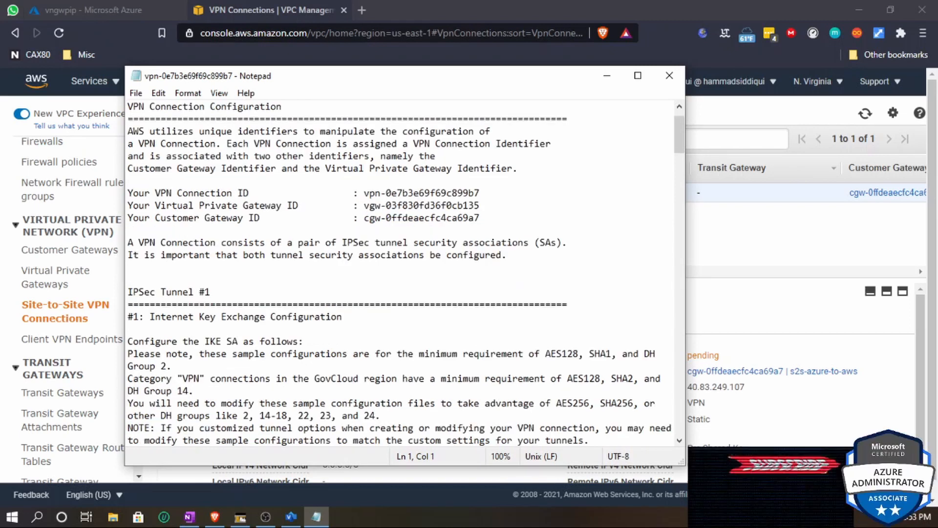
pyautogui.scroll(-1, 401, 273)
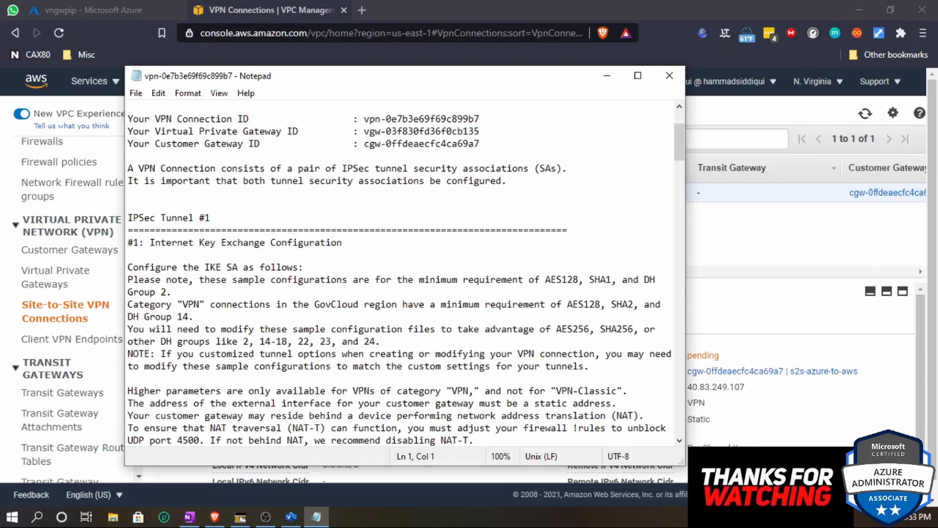
pyautogui.scroll(-5, 401, 273)
pyautogui.scroll(-5, 401, 274)
pyautogui.scroll(-12, 400, 274)
pyautogui.scroll(-4, 400, 274)
pyautogui.scroll(13, 400, 273)
pyautogui.scroll(-2, 400, 274)
pyautogui.scroll(6, 400, 273)
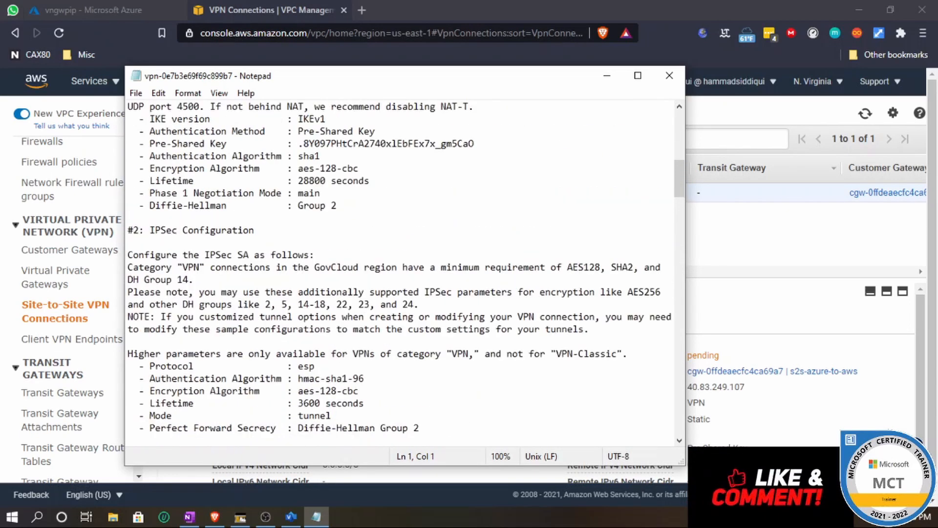
pyautogui.scroll(1, 401, 274)
pyautogui.scroll(5, 400, 273)
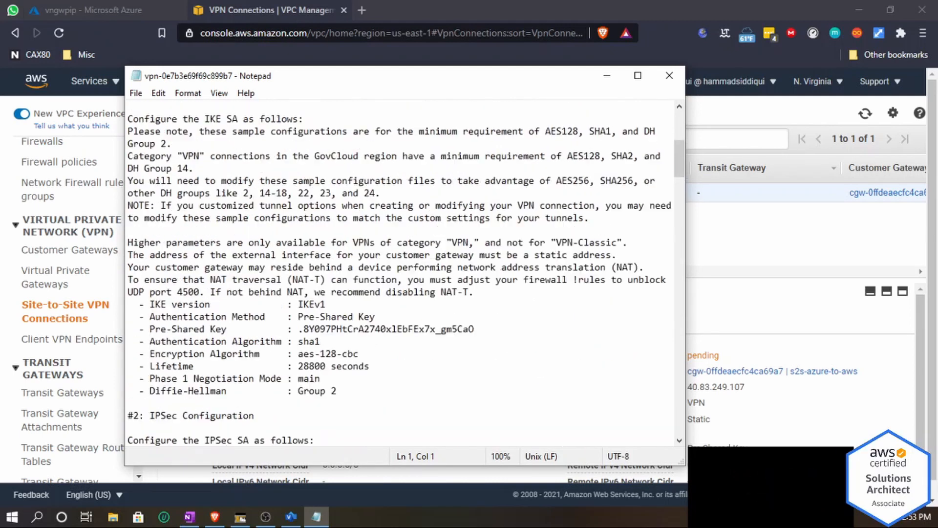
pyautogui.moveTo(474, 366); pyautogui.dragTo(299, 366)
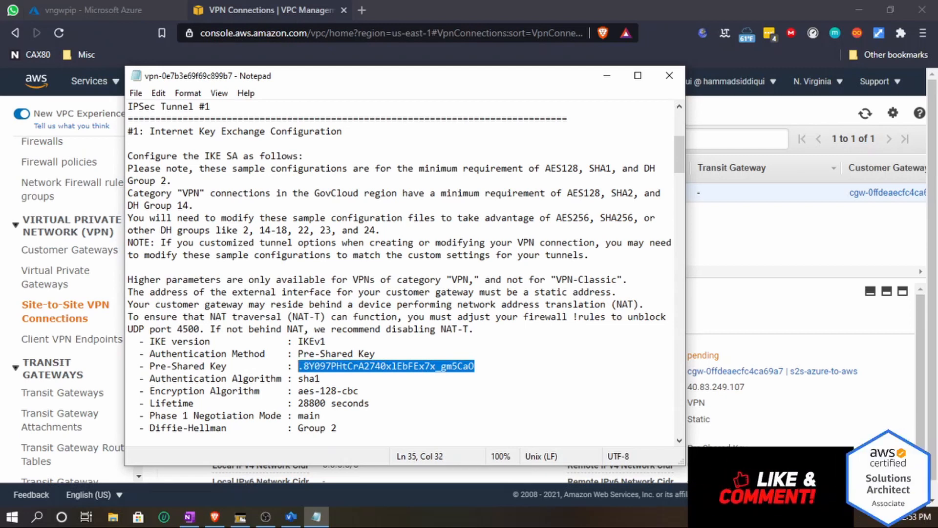
# - Copy the virtual private gateway's outside IP address 3.211.100.171 from the configuration file
pyautogui.scroll(-11, 401, 273)
pyautogui.scroll(-11, 405, 274)
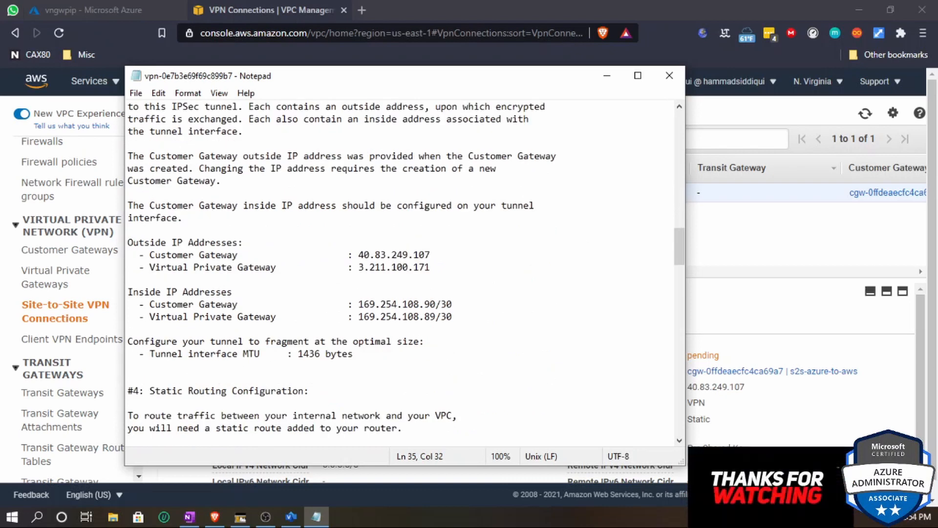
pyautogui.moveTo(154, 267); pyautogui.dragTo(214, 279)
pyautogui.moveTo(436, 254); pyautogui.dragTo(370, 267)
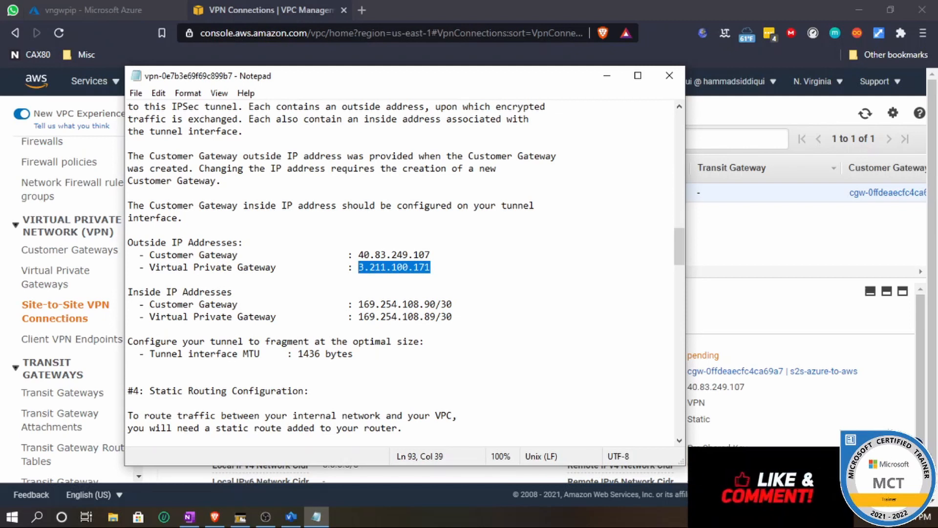
pyautogui.rightClick(389, 268)
pyautogui.click(418, 314)
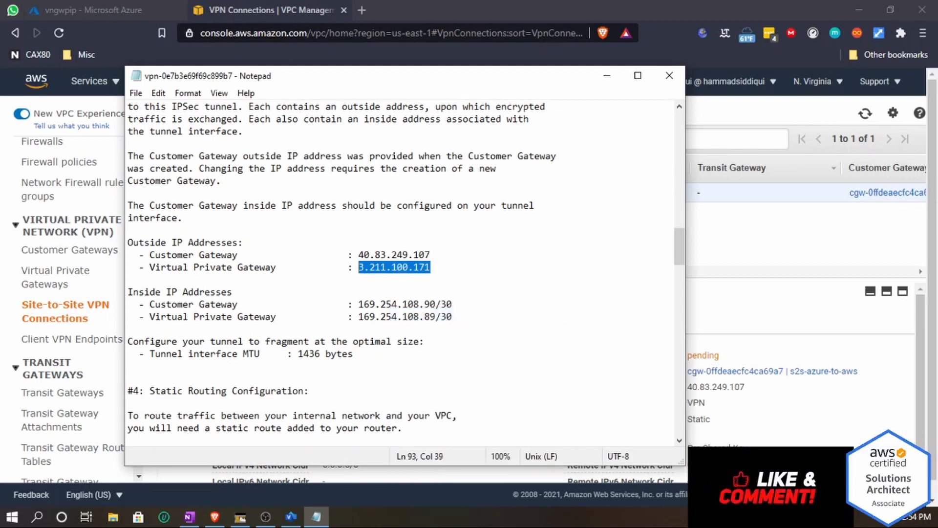
# - In the Azure portal, start creating a local network gateway named lngw and paste 3.211.100.171 as its IP address
pyautogui.click(106, 8)
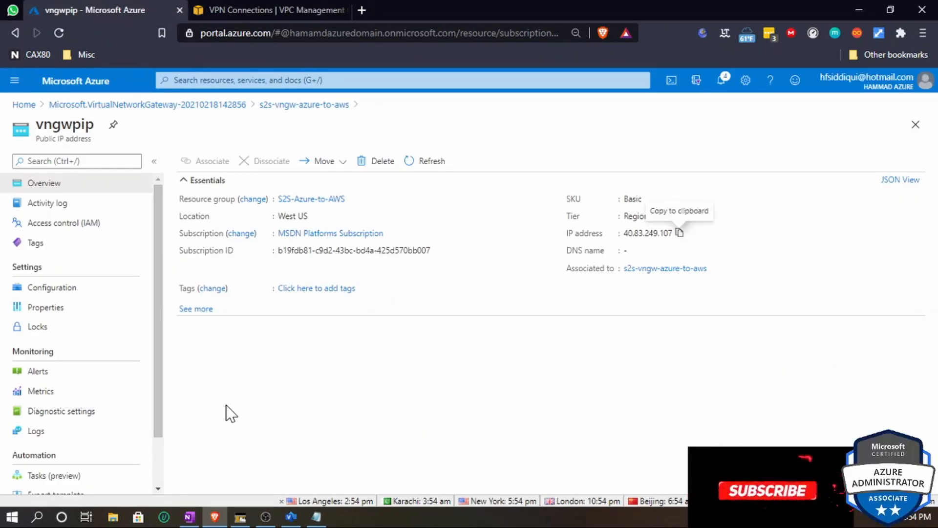
pyautogui.click(77, 84)
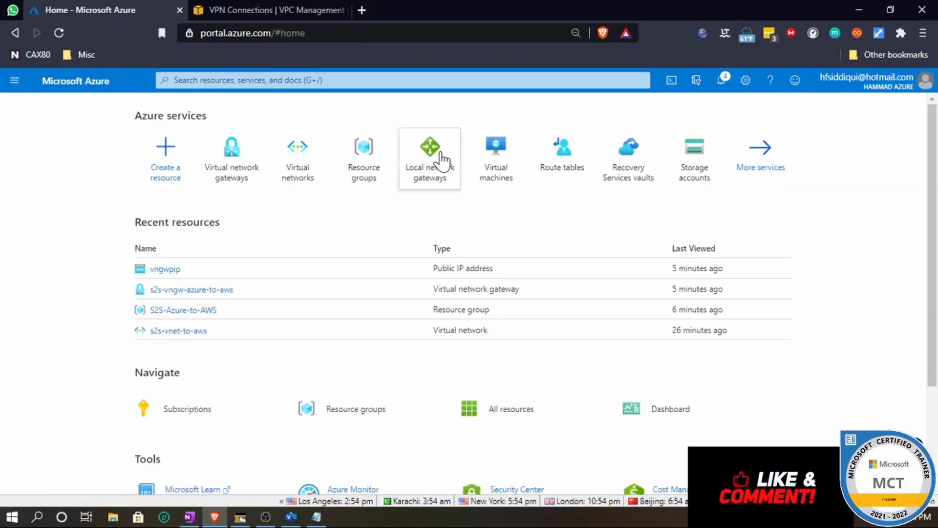
pyautogui.click(436, 152)
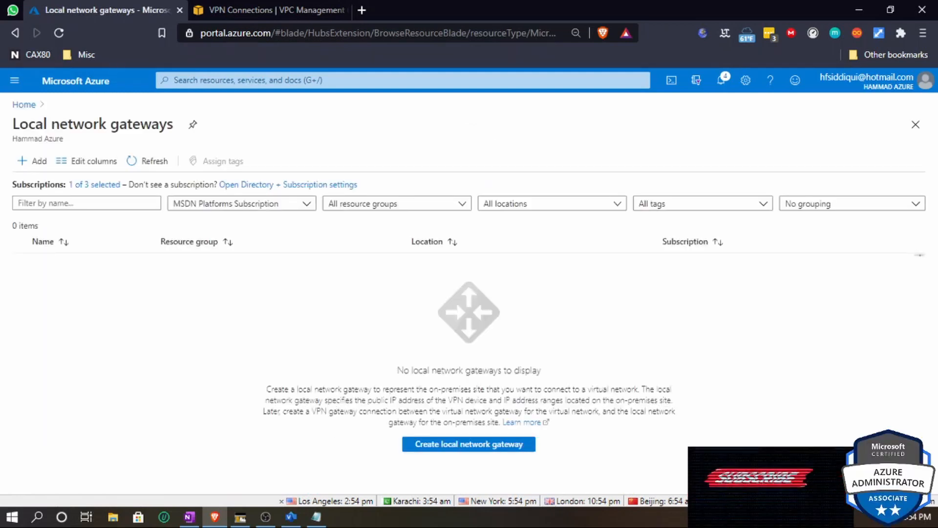
pyautogui.click(469, 445)
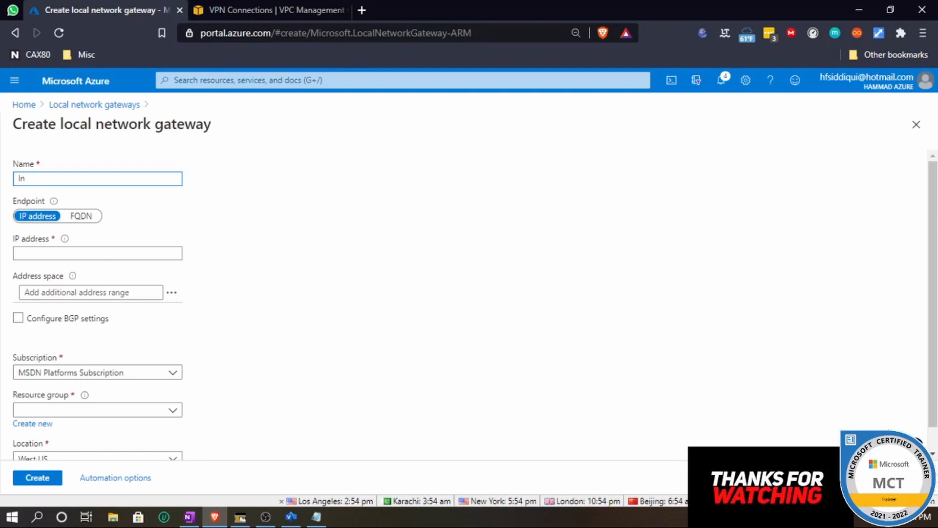
pyautogui.click(76, 253)
pyautogui.hotkey('ctrl', 'v')
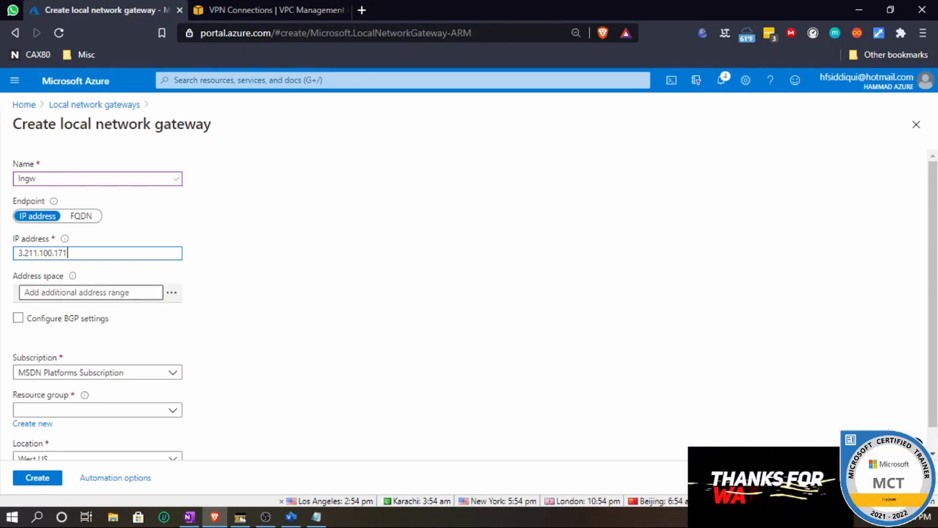
# - Add 192.168.0.0/16 as the local network gateway's address space
pyautogui.click(90, 293)
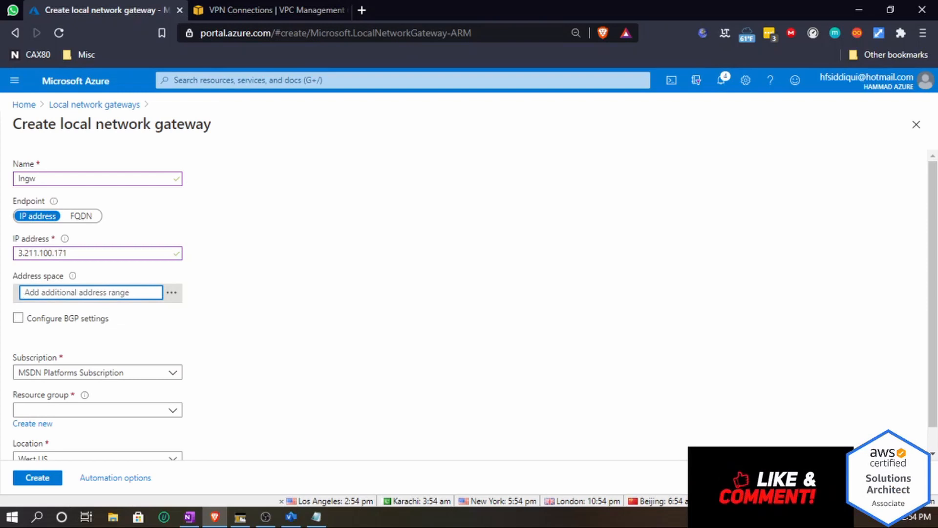
pyautogui.write('1')
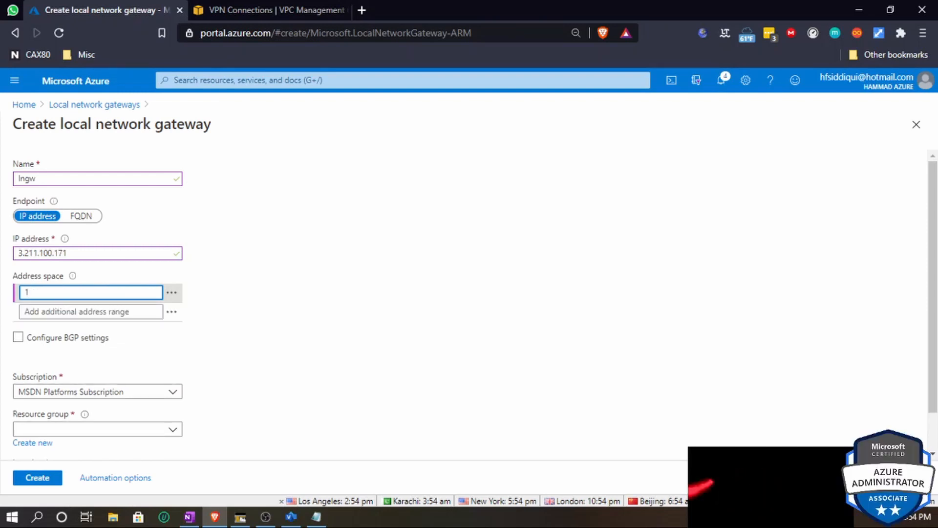
pyautogui.write('92')
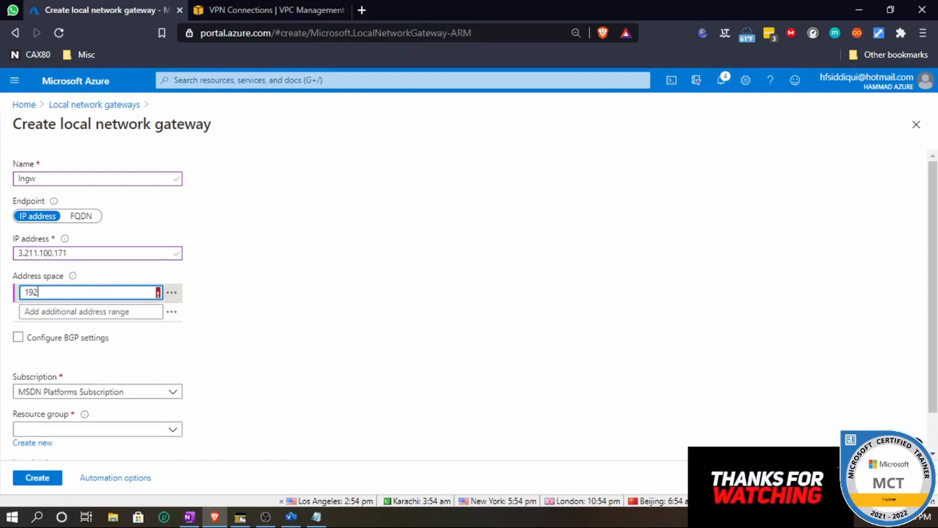
pyautogui.write('.168')
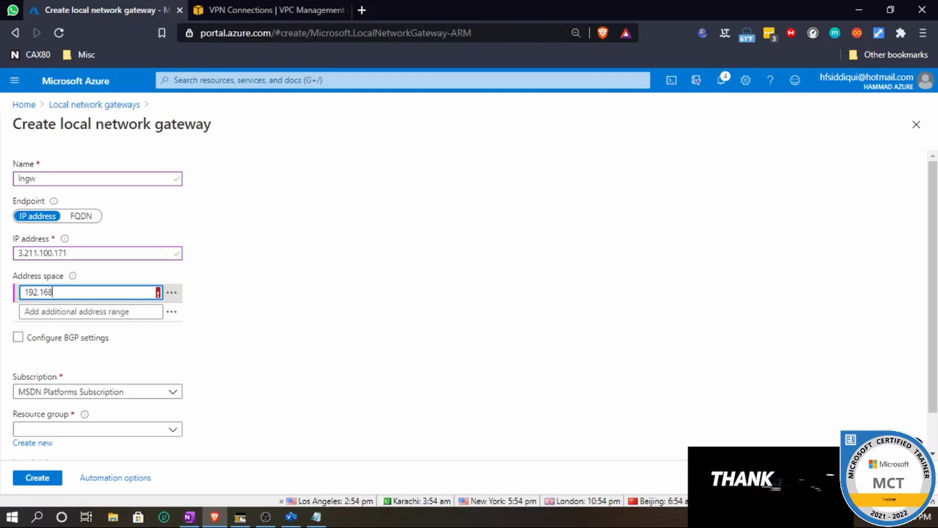
pyautogui.write('.0.0')
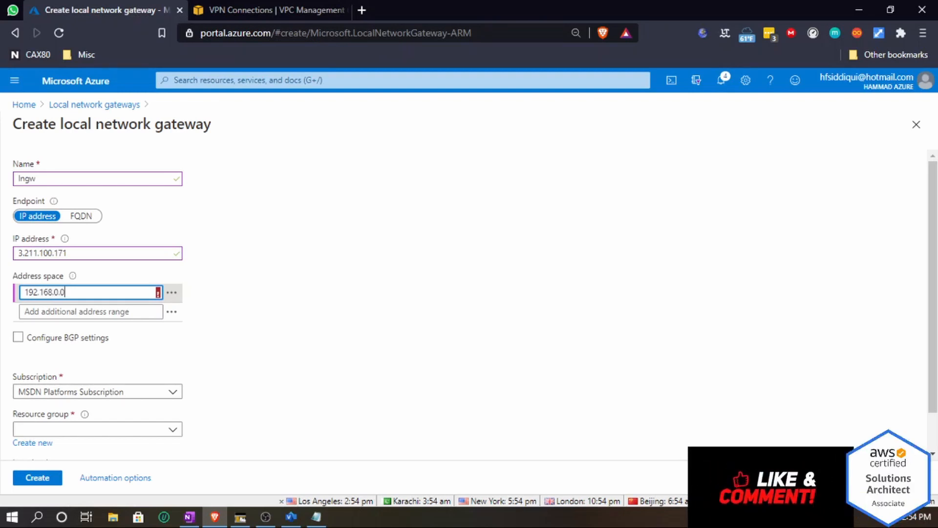
pyautogui.write('16')
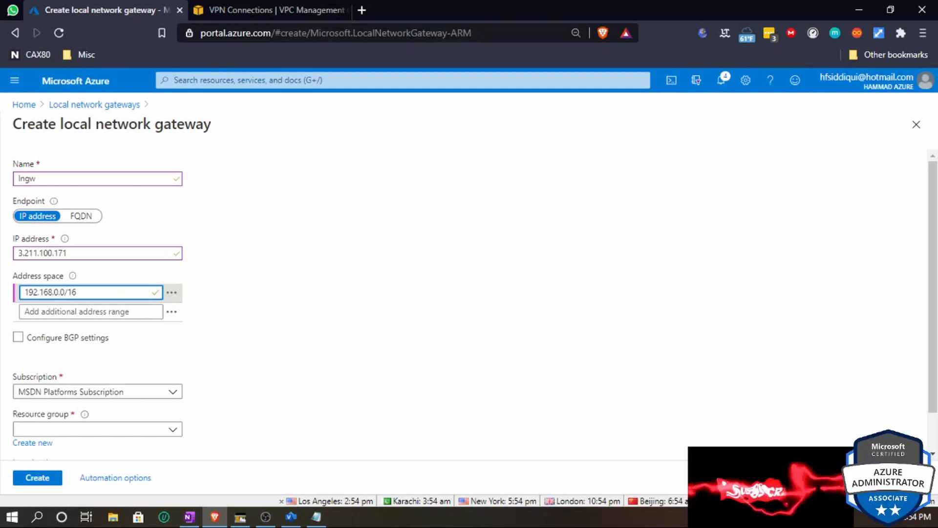
pyautogui.click(547, 334)
# - Set the local network gateway's resource group to S2S-Azure-to-AWS
pyautogui.click(235, 10)
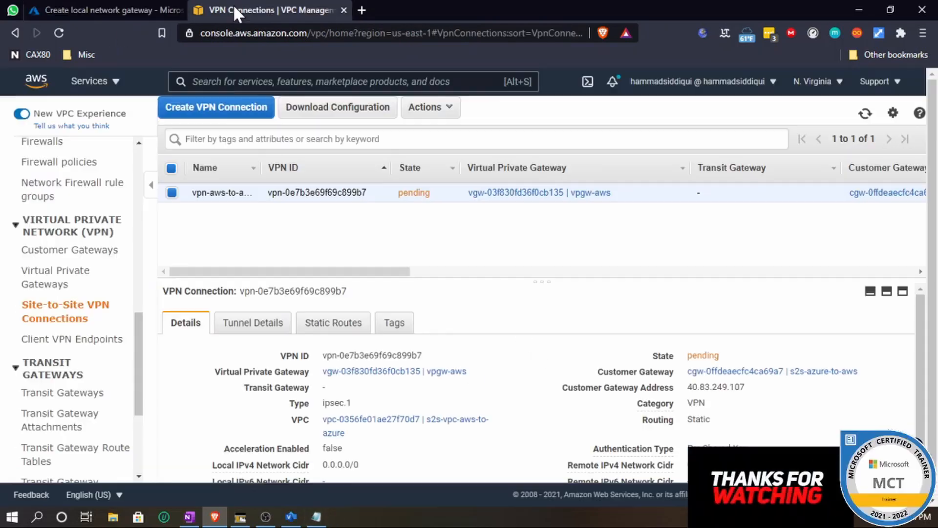
pyautogui.scroll(-1, 537, 381)
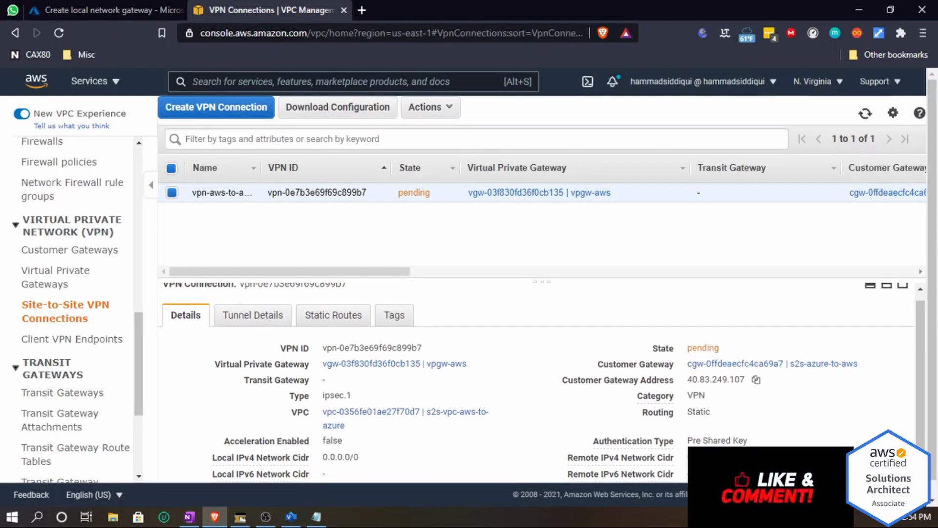
pyautogui.scroll(-1, 413, 337)
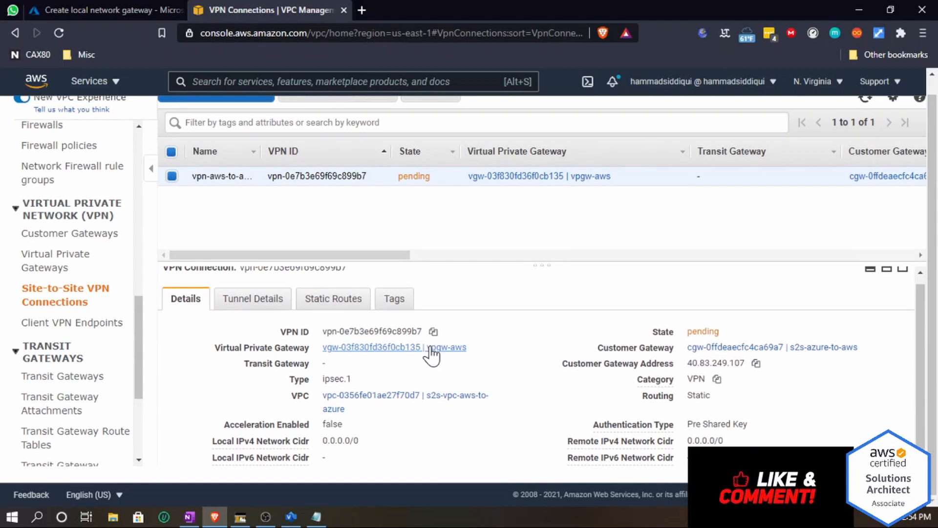
pyautogui.click(93, 10)
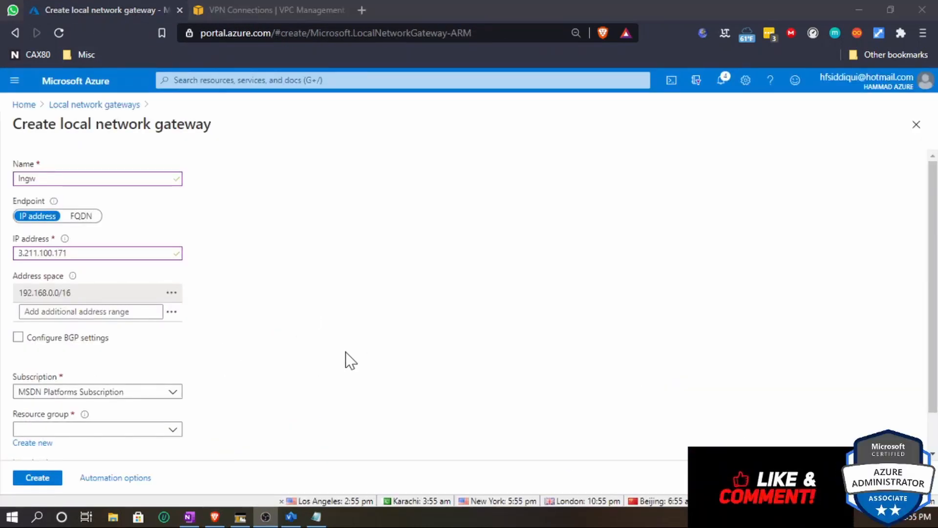
pyautogui.scroll(-1, 174, 361)
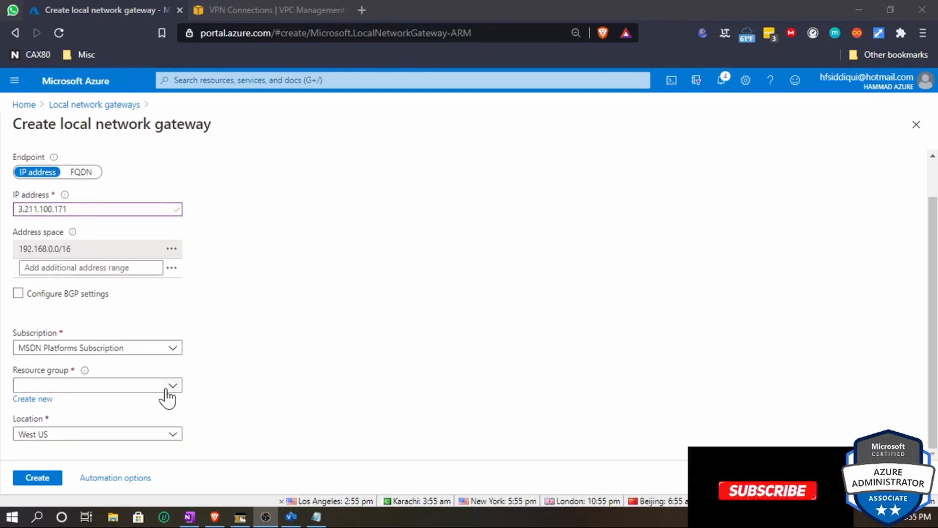
pyautogui.click(176, 387)
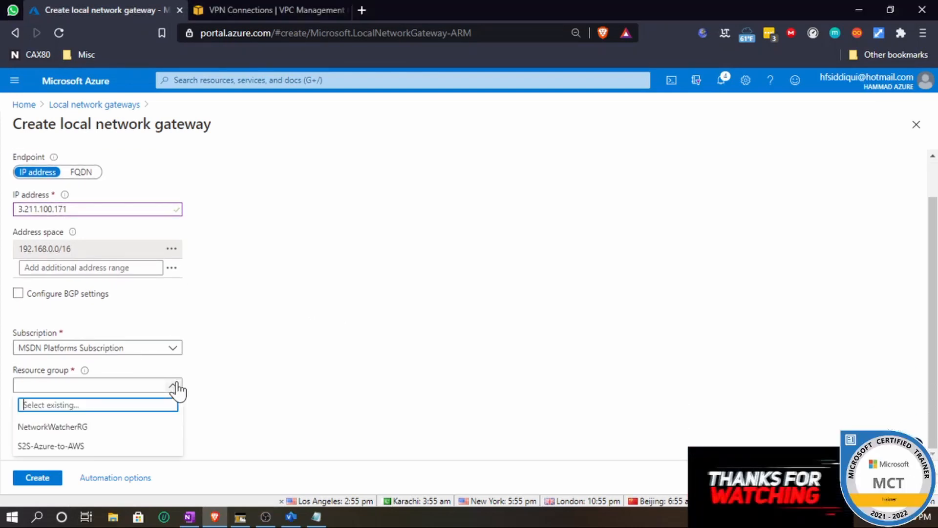
pyautogui.click(93, 447)
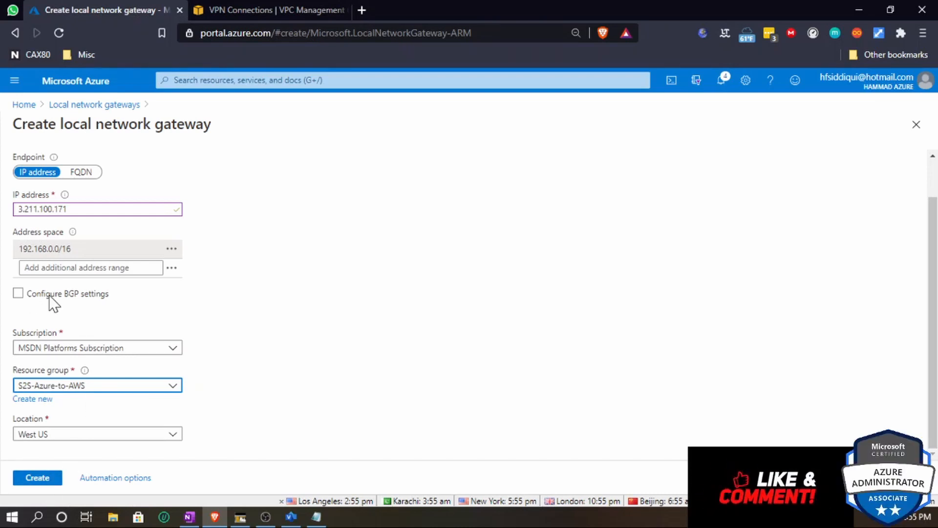
# - Create the local network gateway and open the Visio diagram of the Azure–AWS VPN architecture
pyautogui.moveTo(37, 294); pyautogui.dragTo(111, 297)
pyautogui.click(37, 477)
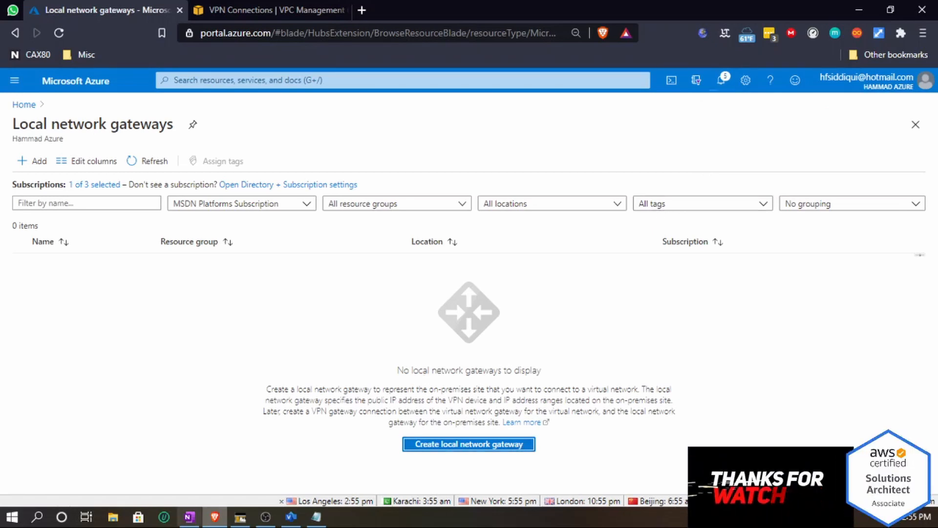
pyautogui.click(294, 518)
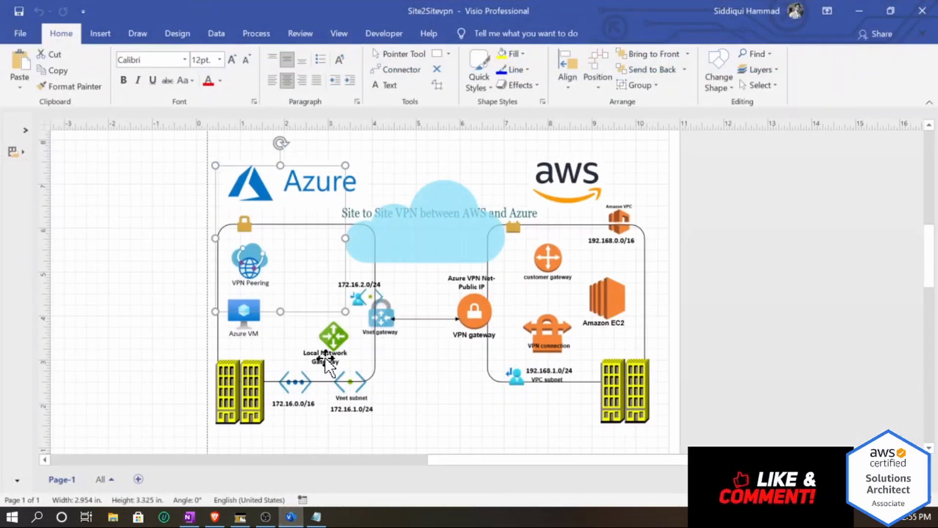
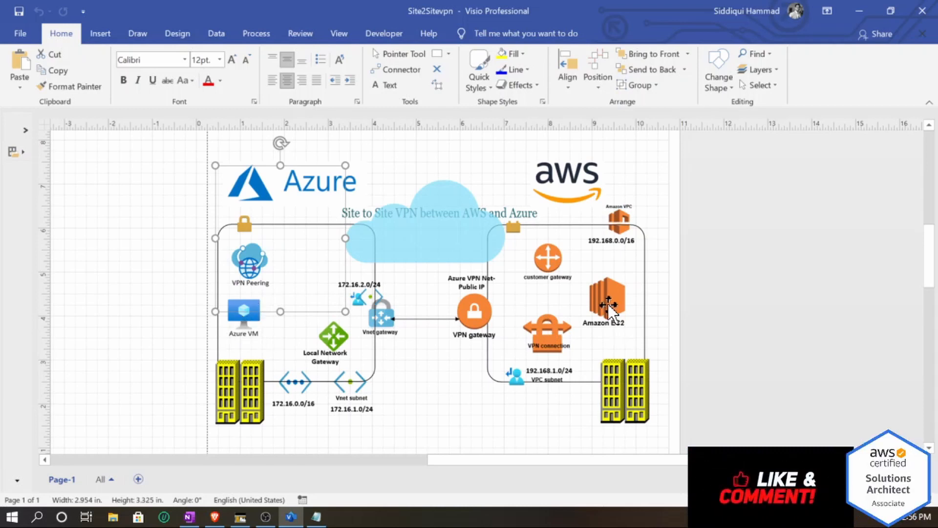
# - Return to the Azure portal, refresh the local network gateways list and open the lngw gateway's connections
pyautogui.click(858, 11)
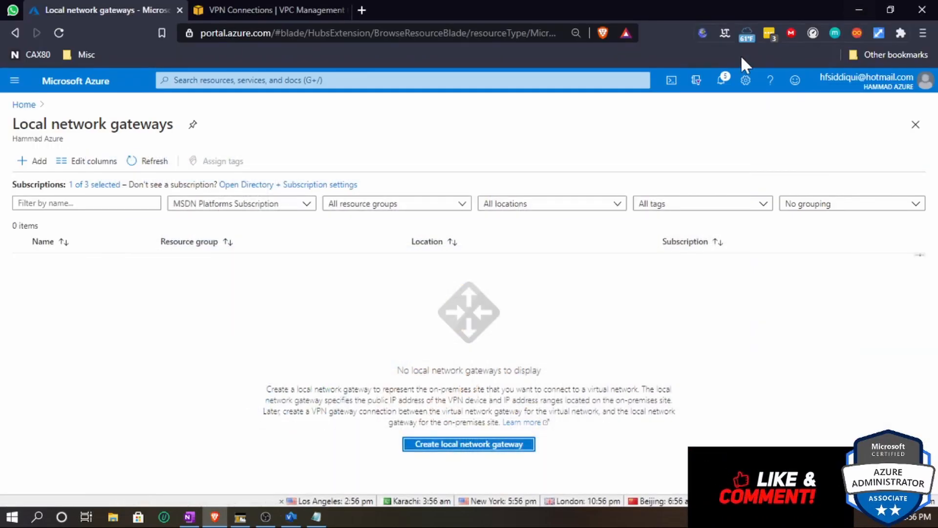
pyautogui.click(153, 162)
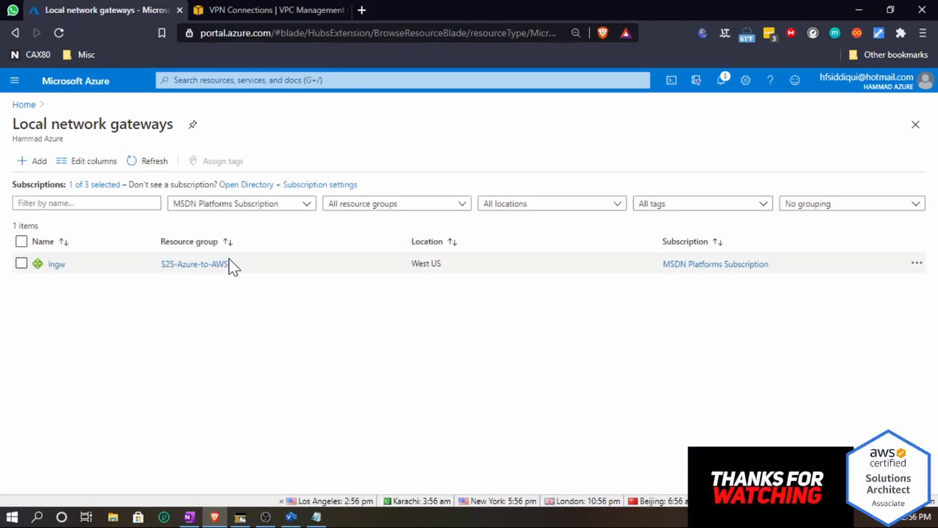
pyautogui.click(54, 265)
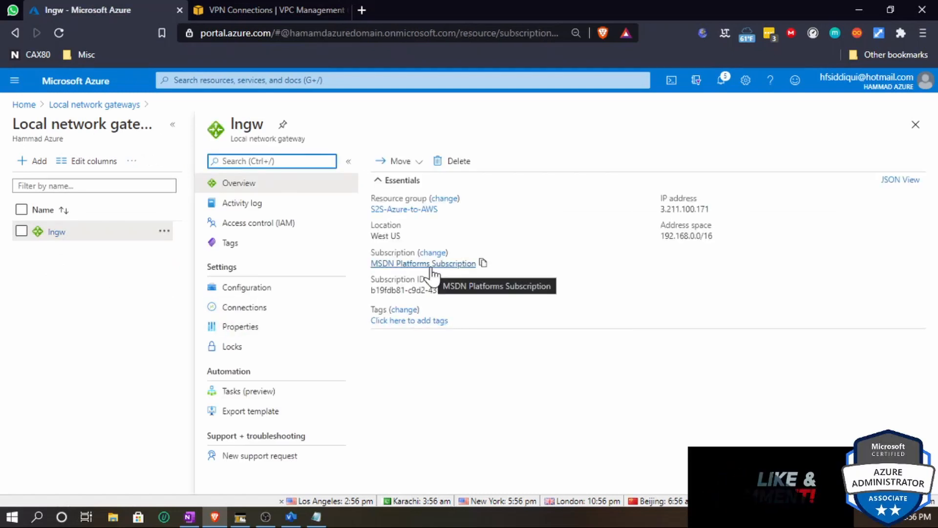
pyautogui.click(241, 311)
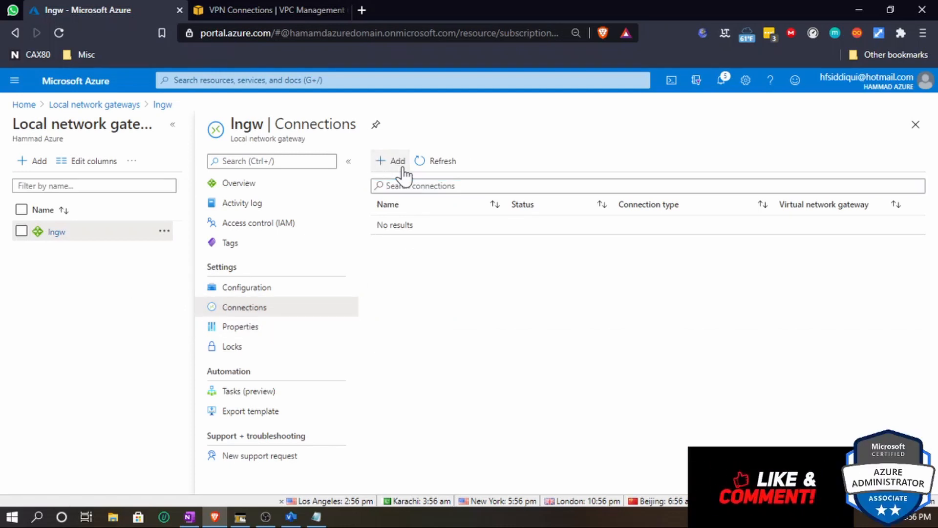
# - Start adding a connection named azure-con that uses the s2s-vngw-azure-to-aws virtual network gateway
pyautogui.click(400, 165)
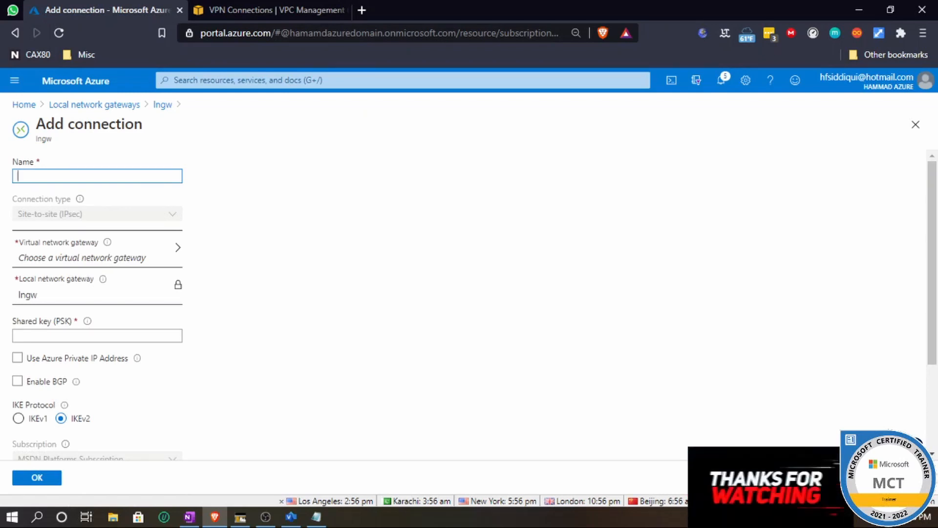
pyautogui.write('zure')
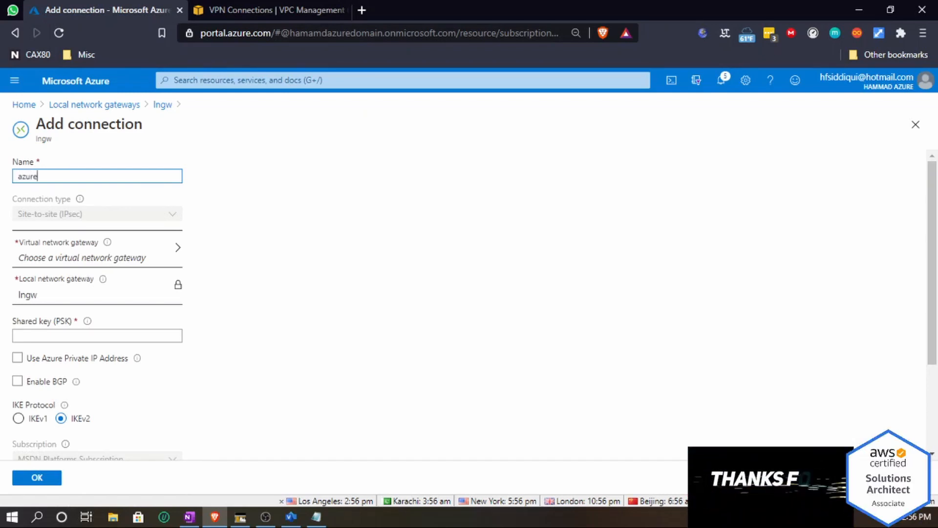
pyautogui.write('-con')
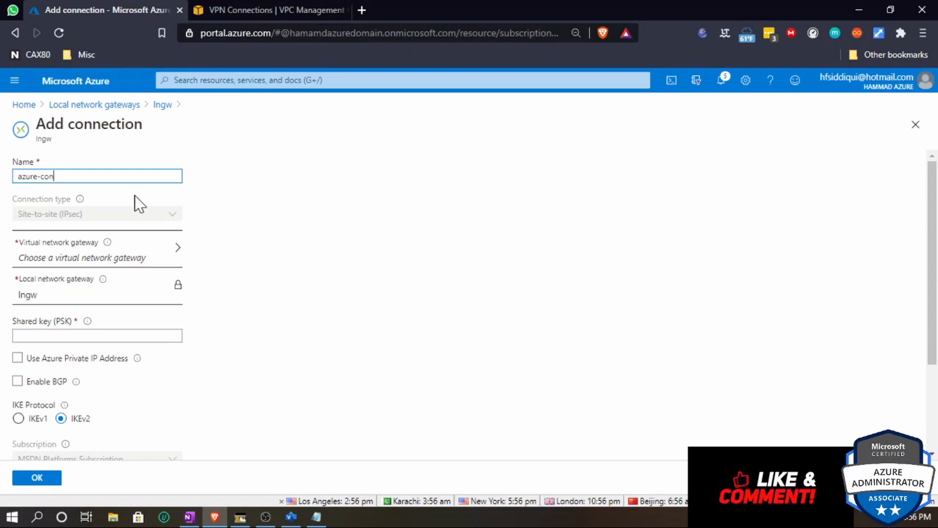
pyautogui.click(142, 250)
pyautogui.click(83, 209)
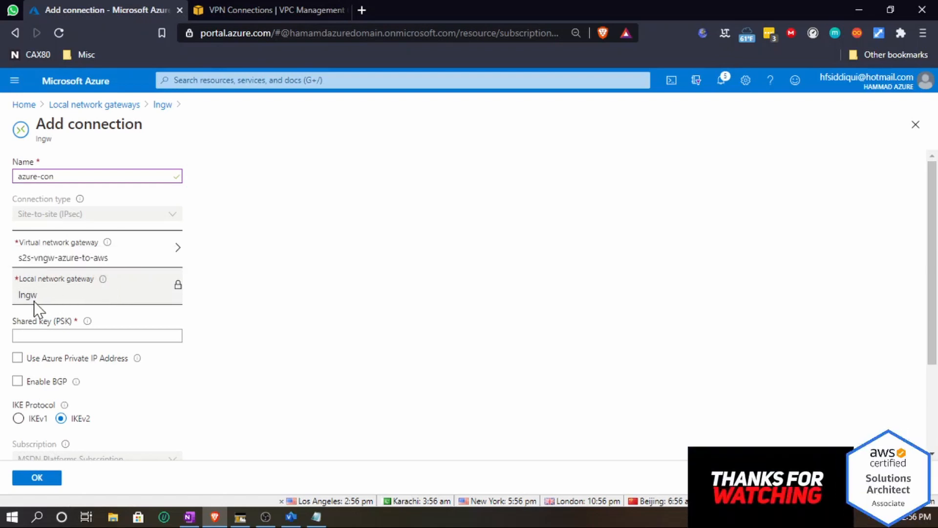
# - Copy the tunnel's pre-shared key from the AWS VPN configuration file open in Notepad
pyautogui.click(105, 335)
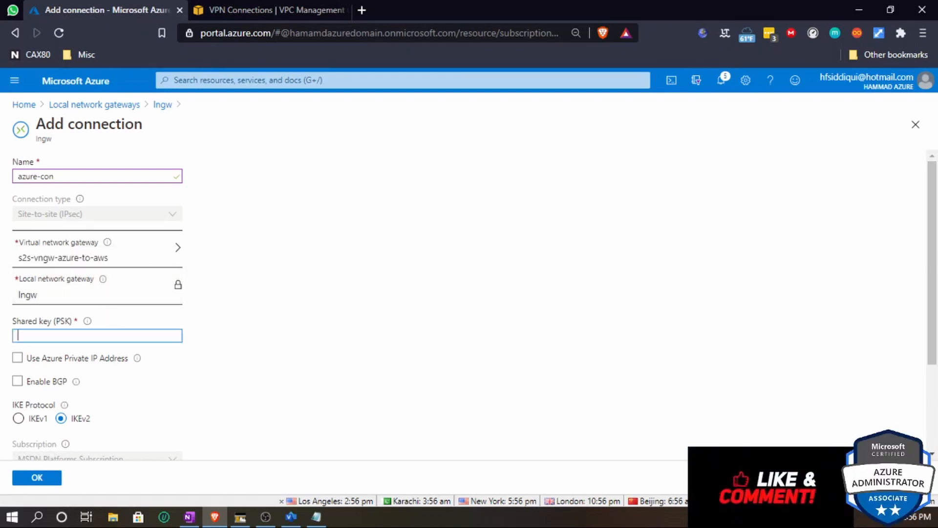
pyautogui.click(316, 516)
pyautogui.scroll(6, 406, 274)
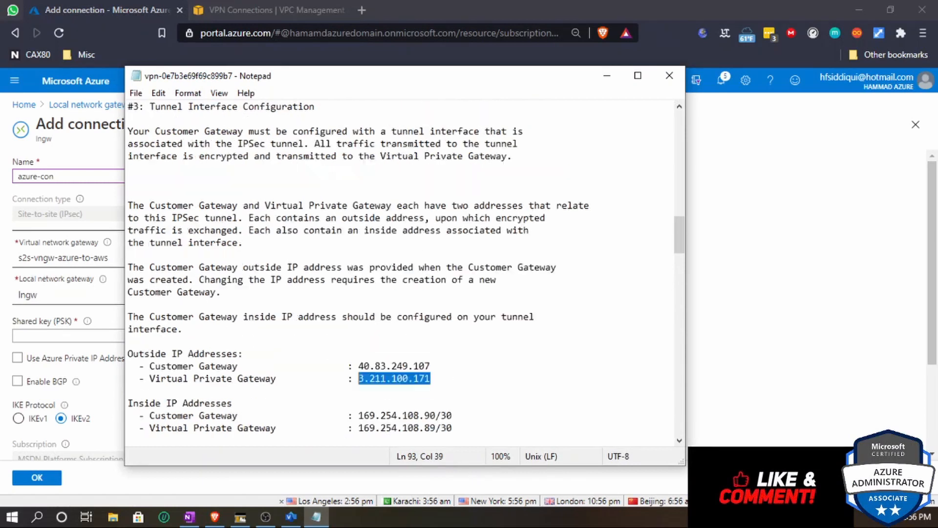
pyautogui.scroll(11, 406, 273)
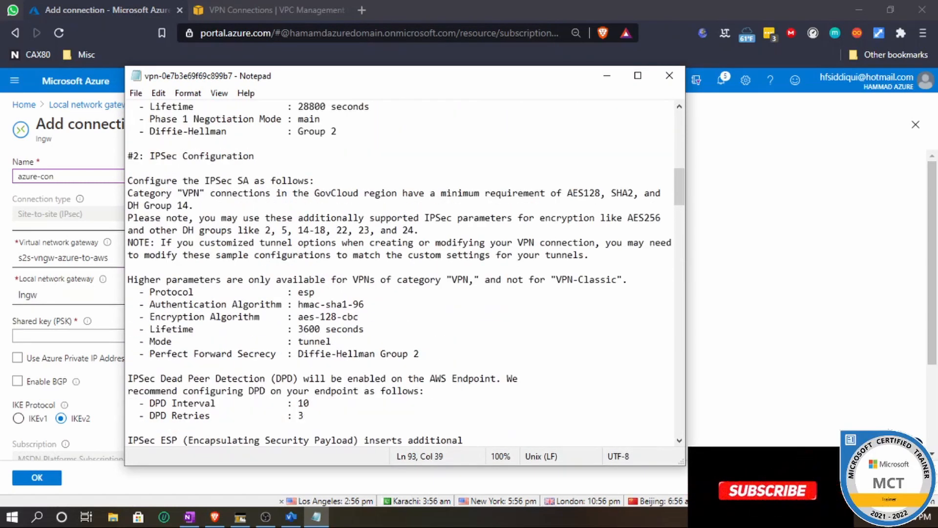
pyautogui.scroll(1, 406, 273)
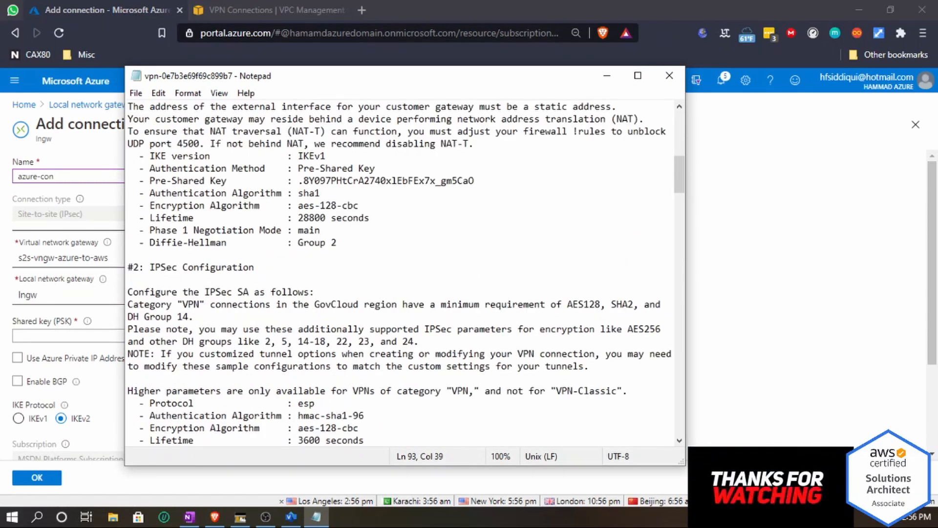
pyautogui.moveTo(474, 181); pyautogui.dragTo(299, 180)
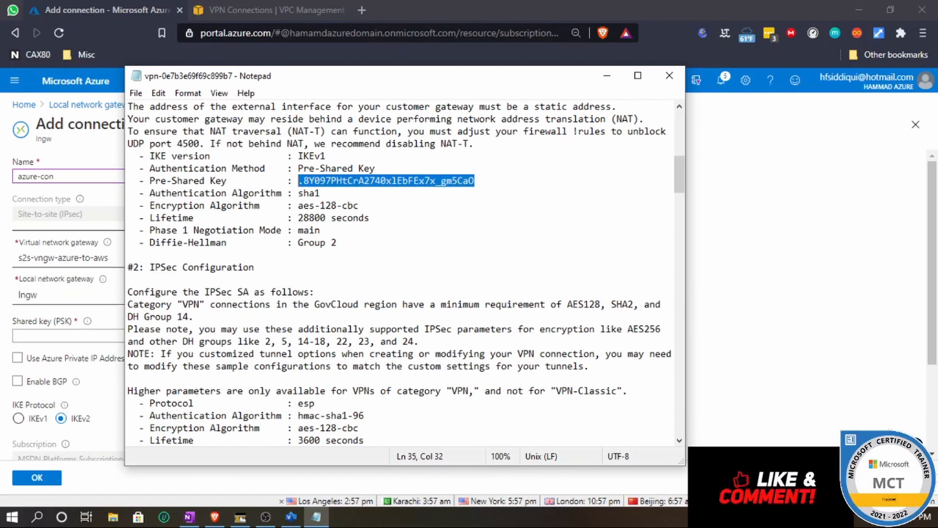
pyautogui.press('Left')
pyautogui.press('Right')
pyautogui.moveTo(303, 180); pyautogui.dragTo(298, 180)
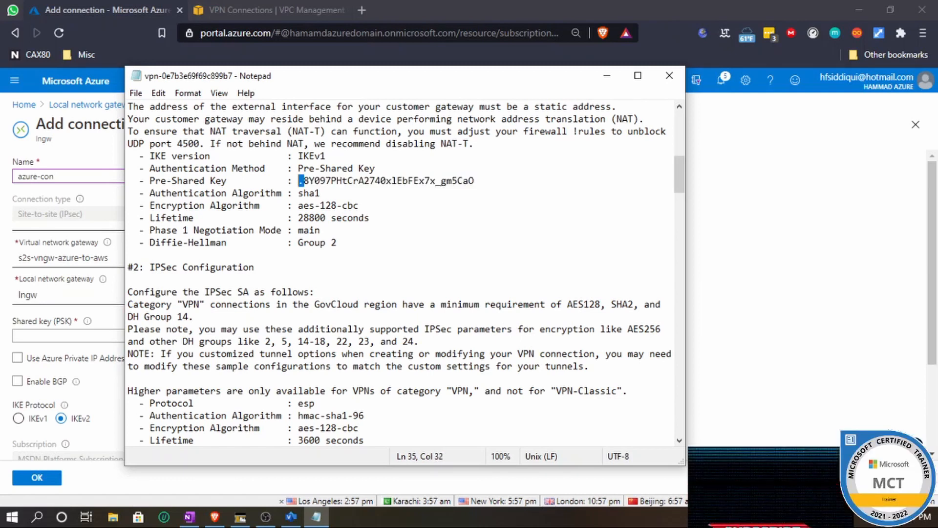
pyautogui.click(321, 193)
pyautogui.moveTo(474, 180); pyautogui.dragTo(315, 180)
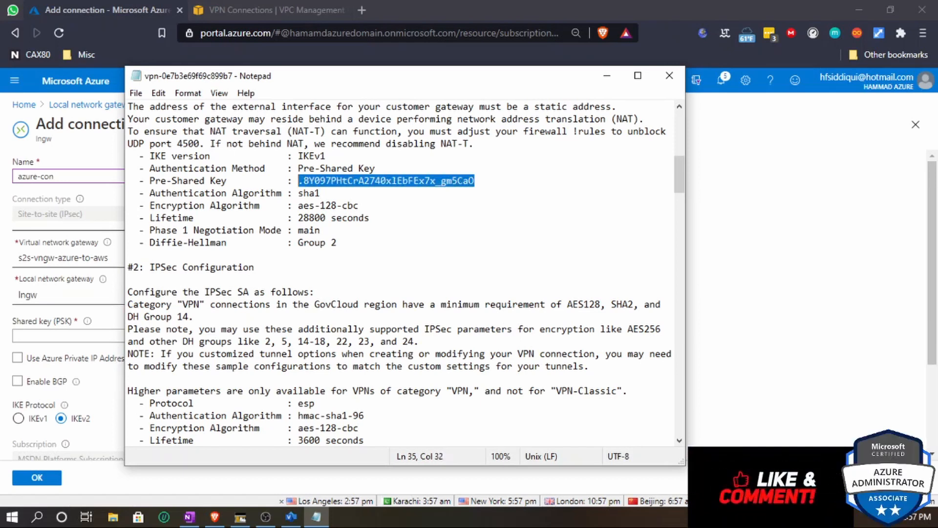
pyautogui.rightClick(327, 181)
pyautogui.click(359, 222)
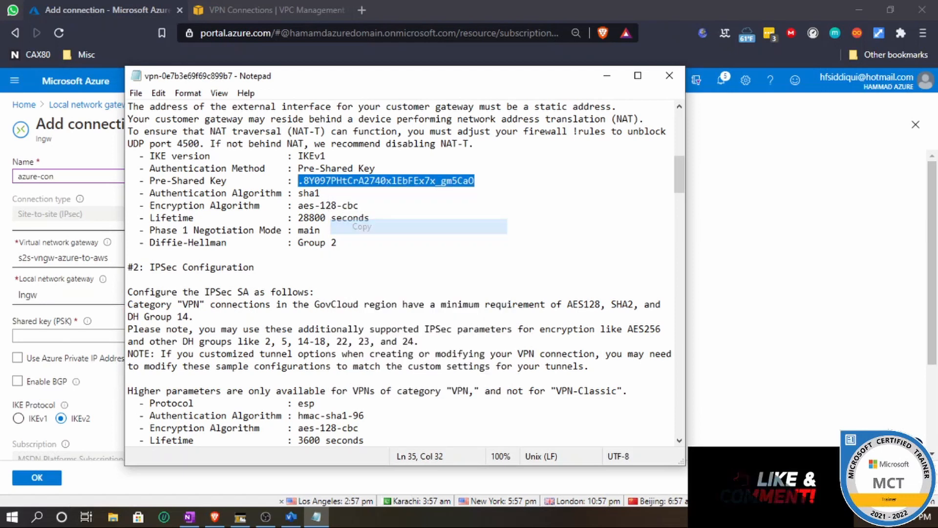
# - Paste the pre-shared key into the connection's shared key field, create the connection and refresh the connections list
pyautogui.click(607, 76)
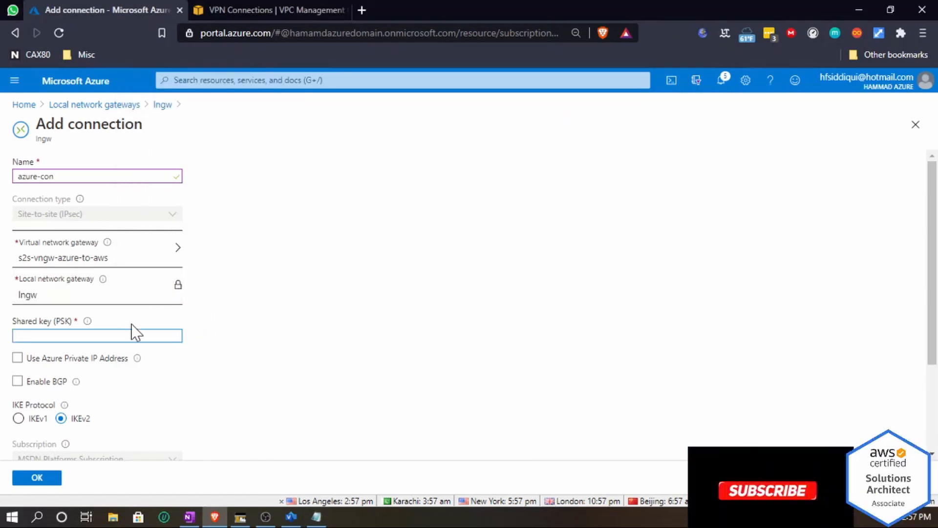
pyautogui.hotkey('ctrl', 'v')
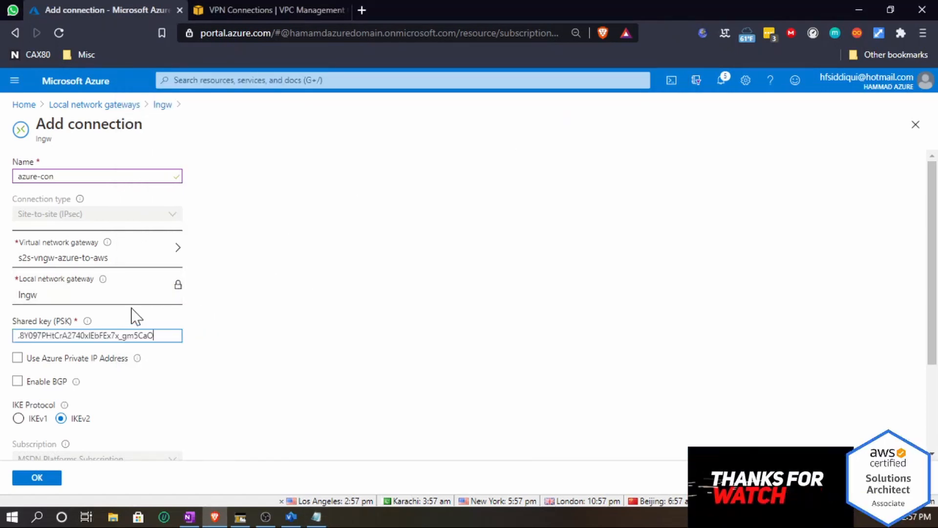
pyautogui.scroll(-3, 253, 331)
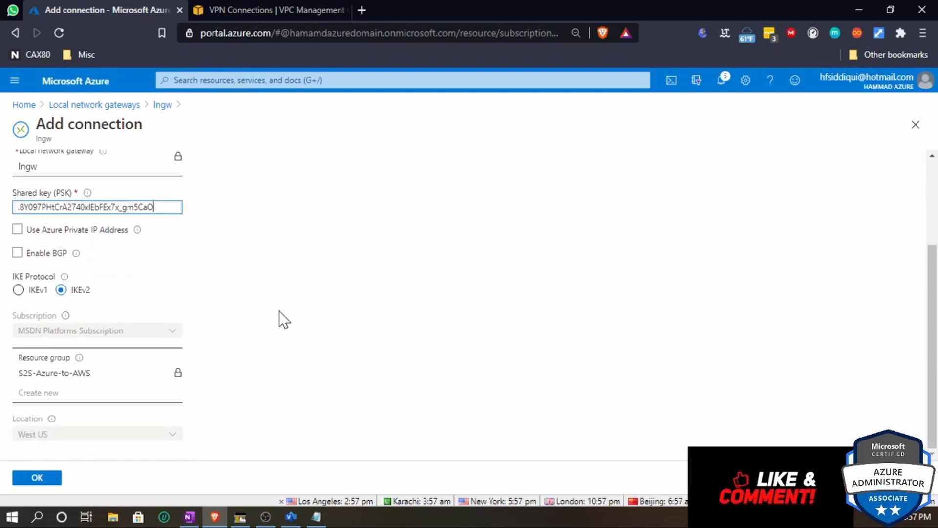
pyautogui.moveTo(66, 316)
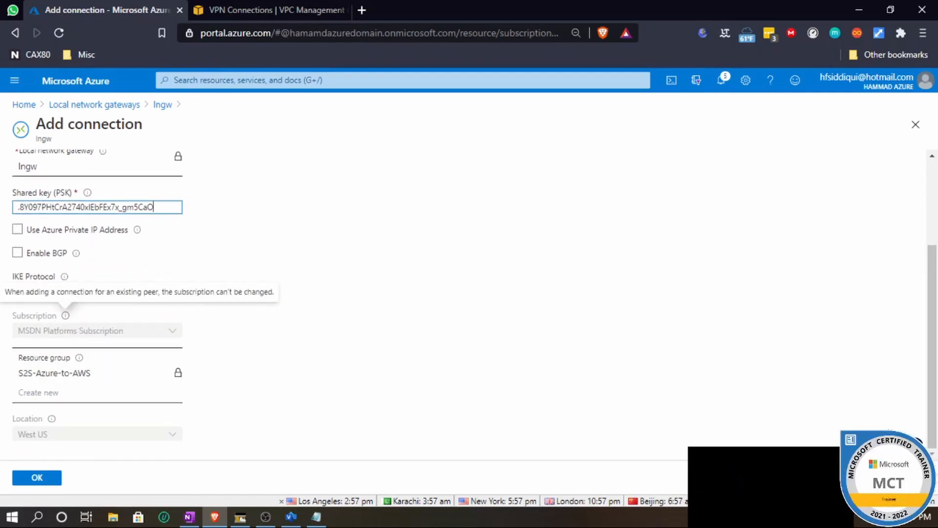
pyautogui.click(38, 477)
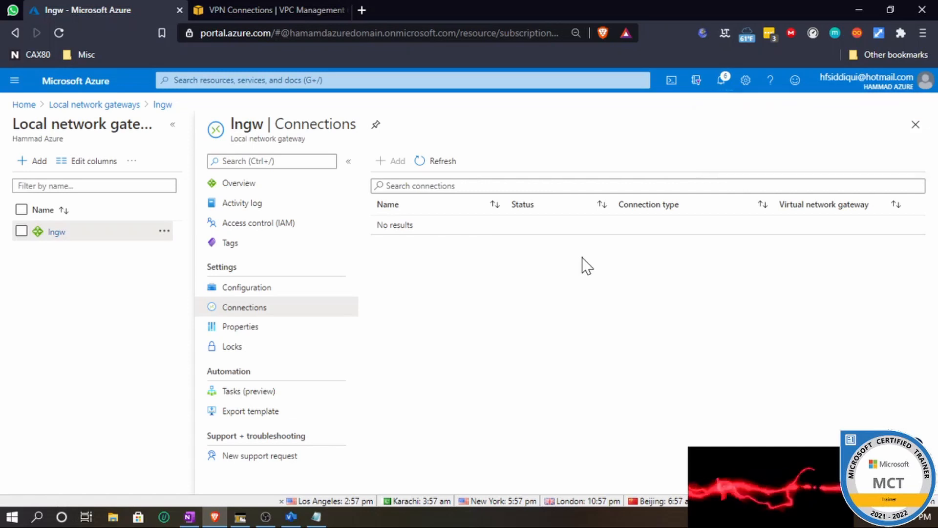
pyautogui.click(420, 162)
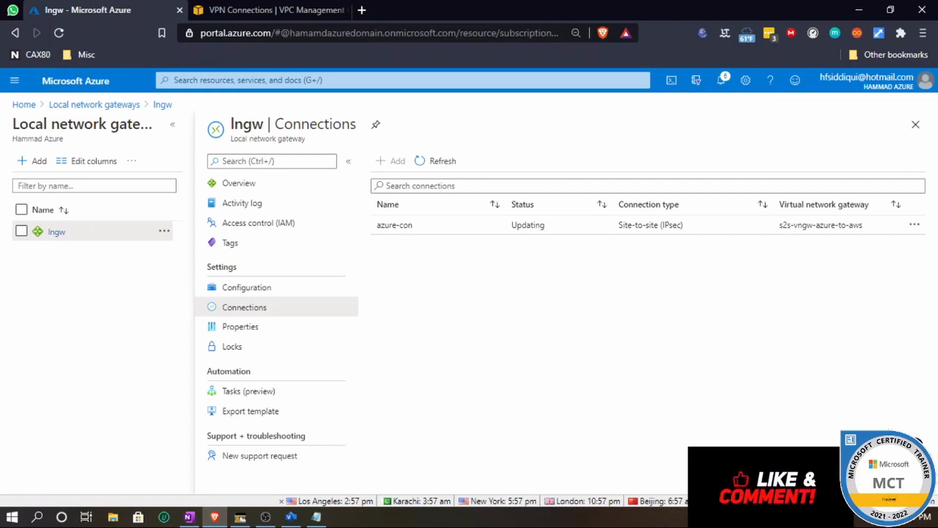
# - In the AWS VPC console, select the s2s VPC's route table and open its routes for editing
pyautogui.click(234, 10)
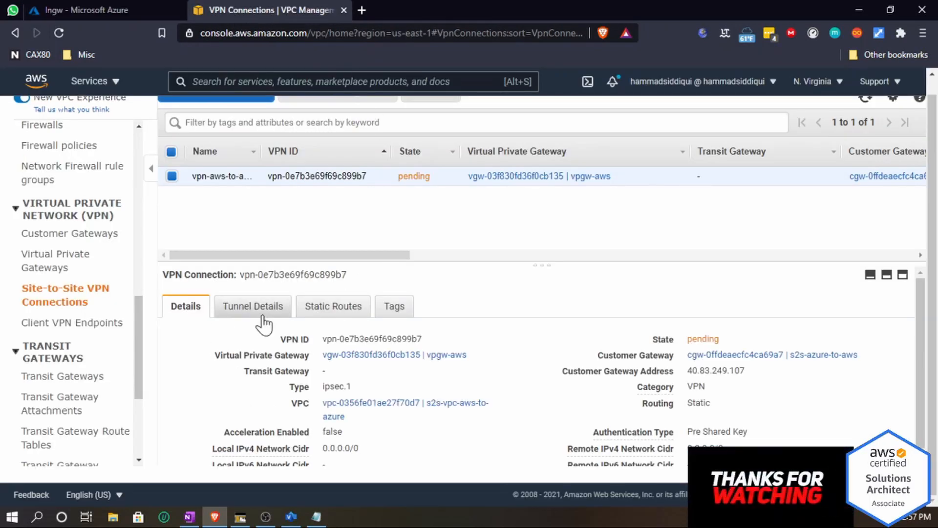
pyautogui.moveTo(140, 350); pyautogui.dragTo(142, 182)
pyautogui.click(126, 244)
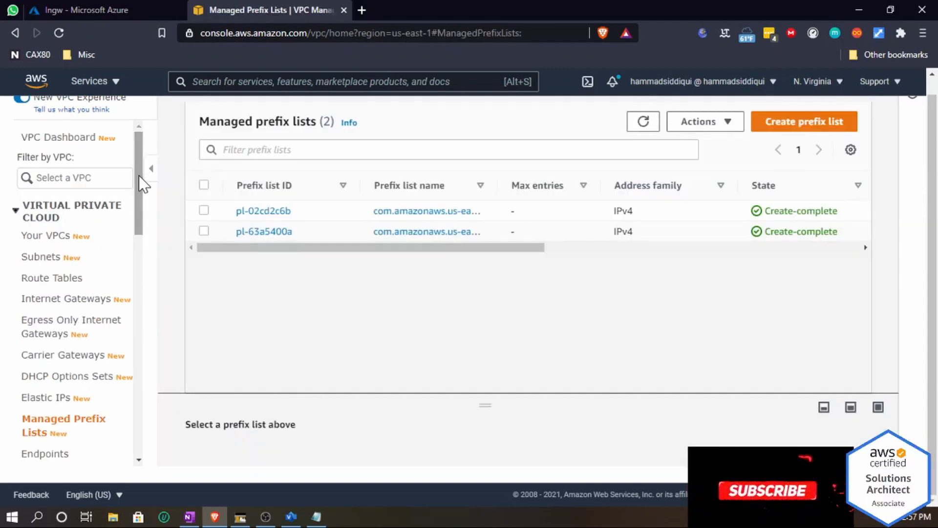
pyautogui.click(47, 279)
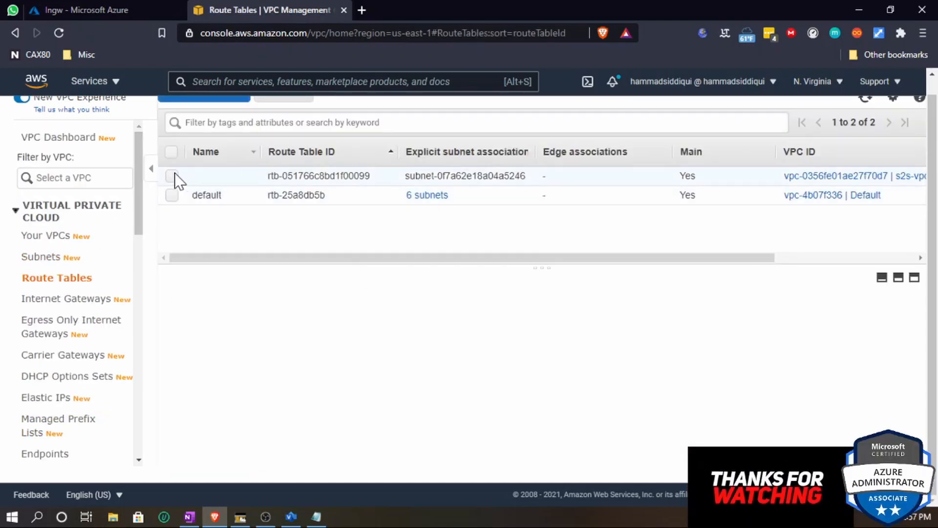
pyautogui.click(171, 175)
pyautogui.scroll(1, 374, 337)
pyautogui.scroll(-1, 374, 337)
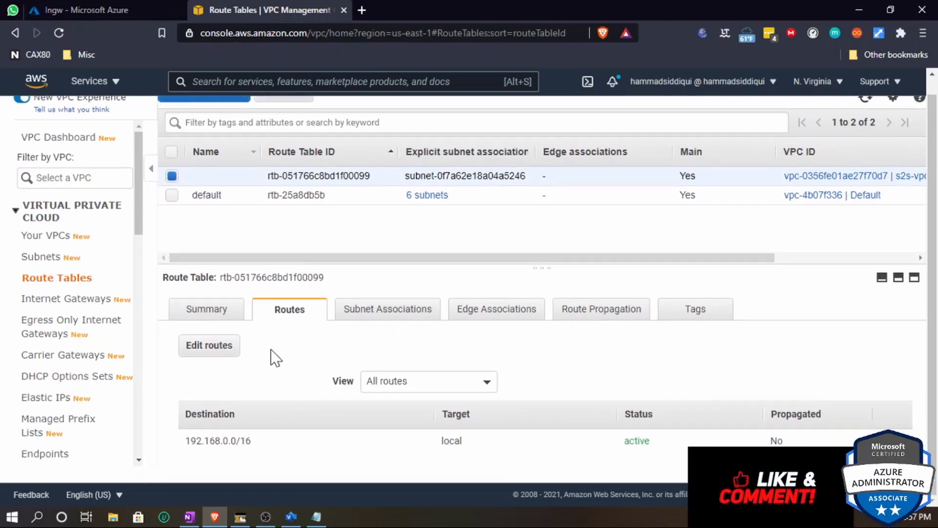
pyautogui.click(185, 353)
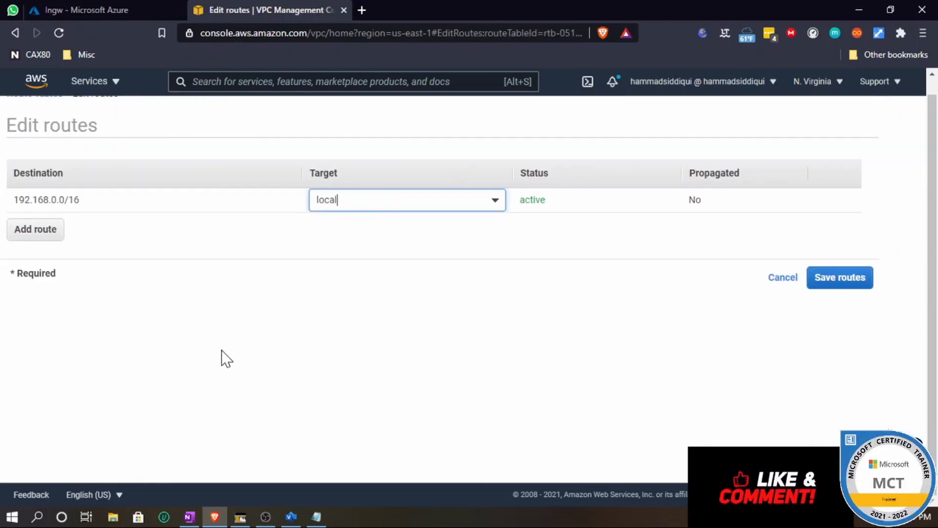
# - Add a route for 172.16.0.0/16 targeting virtual private gateway vgw-03f830fd36f0cb135 and save the routes
pyautogui.click(45, 236)
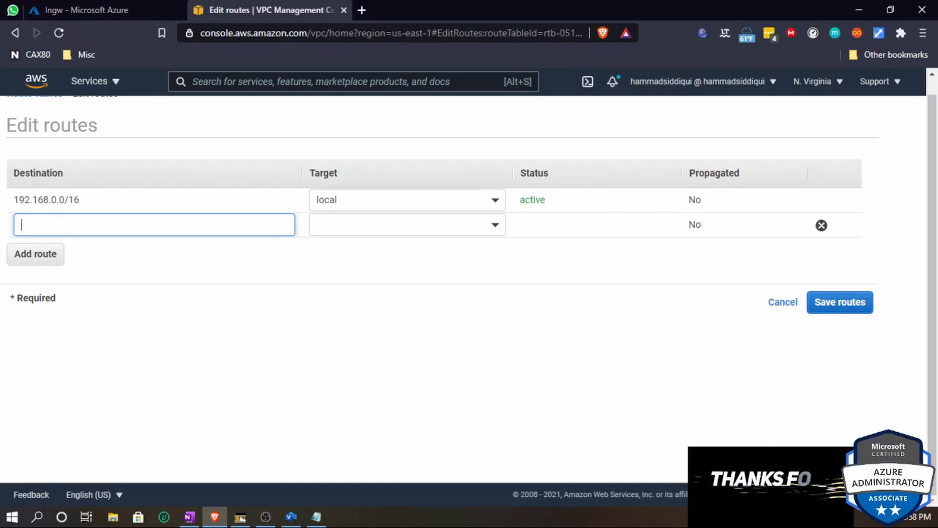
pyautogui.click(188, 520)
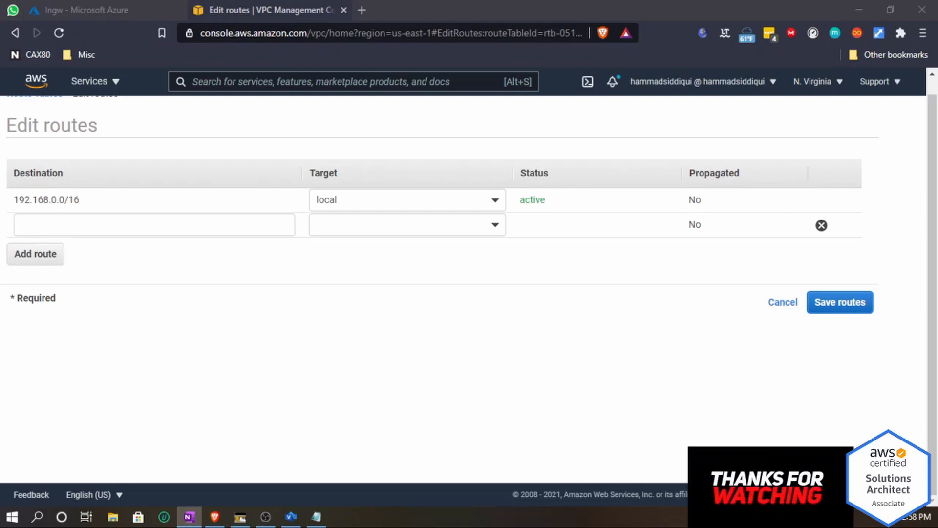
pyautogui.click(146, 225)
pyautogui.write('172.')
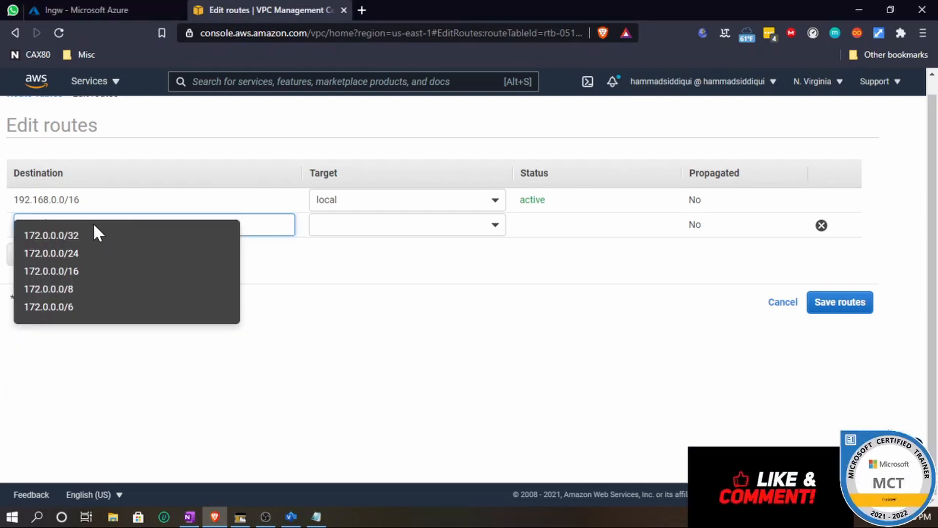
pyautogui.write('16')
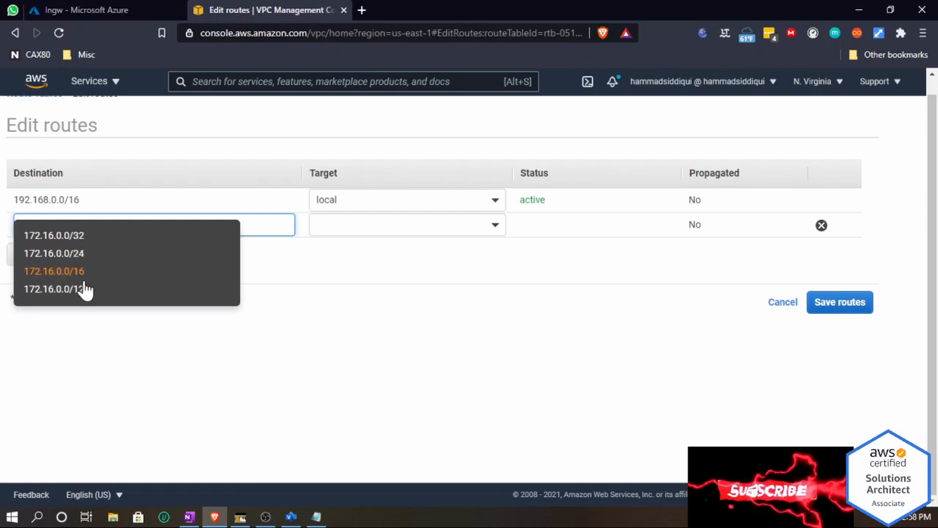
pyautogui.click(81, 276)
pyautogui.click(489, 231)
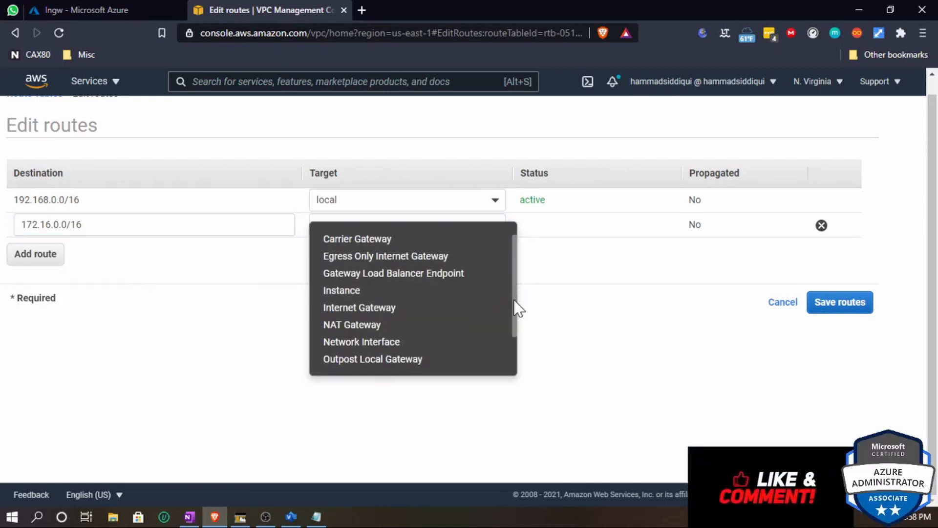
pyautogui.moveTo(513, 293); pyautogui.dragTo(517, 334)
pyautogui.click(425, 364)
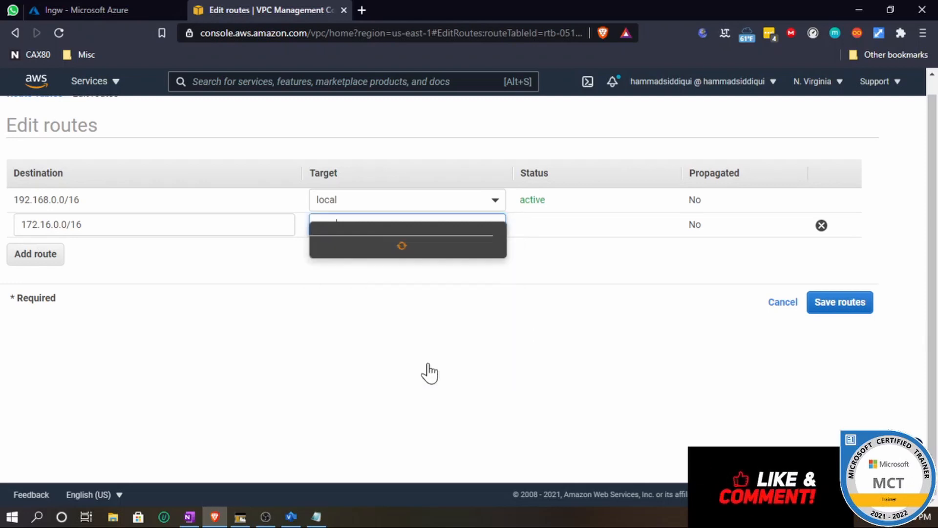
pyautogui.click(391, 251)
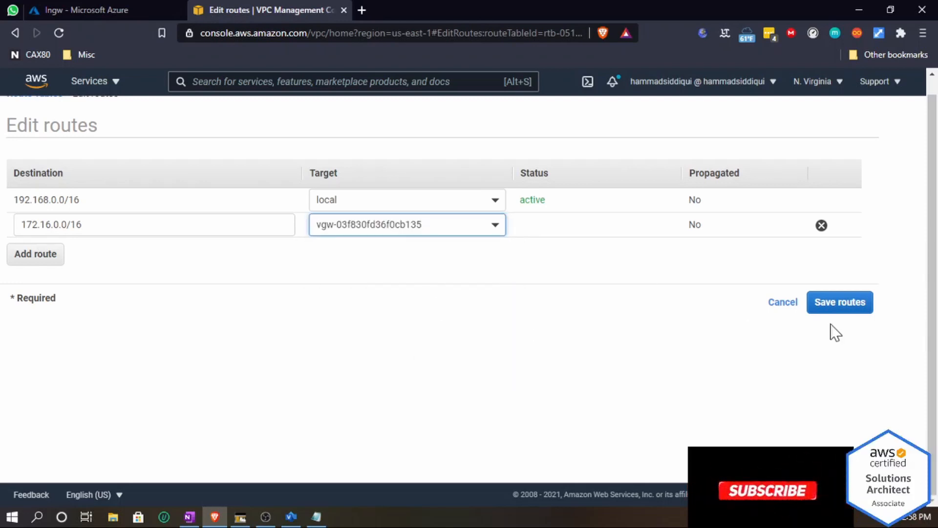
pyautogui.click(860, 309)
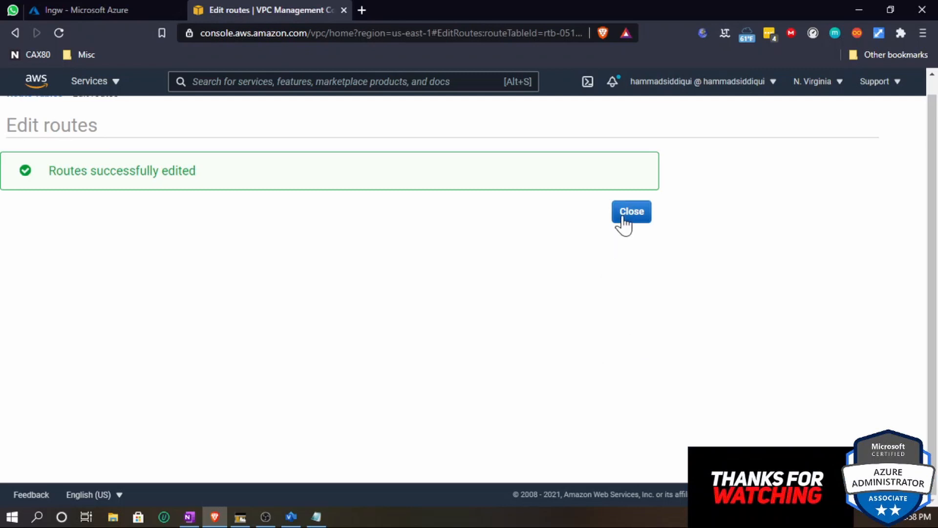
# - Start creating an Azure route table in resource group S2S-Azure-to-AWS with region West US
pyautogui.click(623, 219)
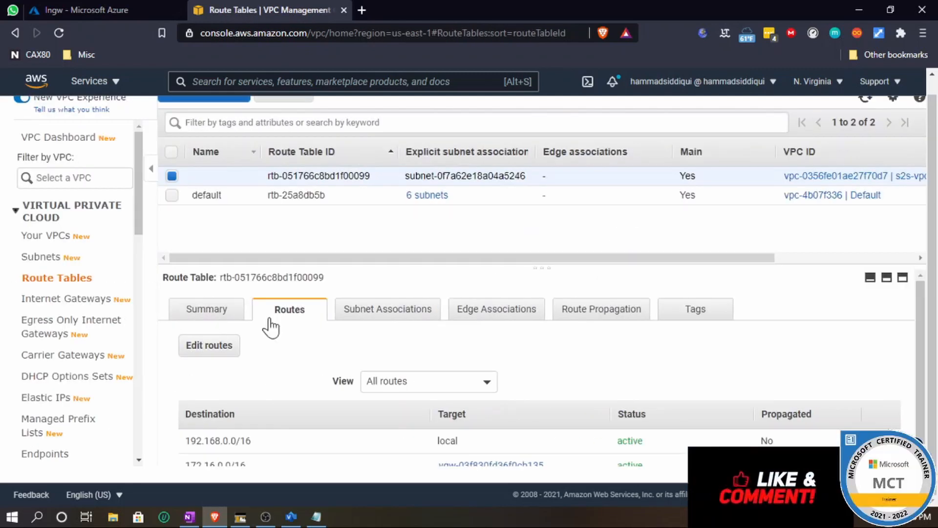
pyautogui.click(97, 8)
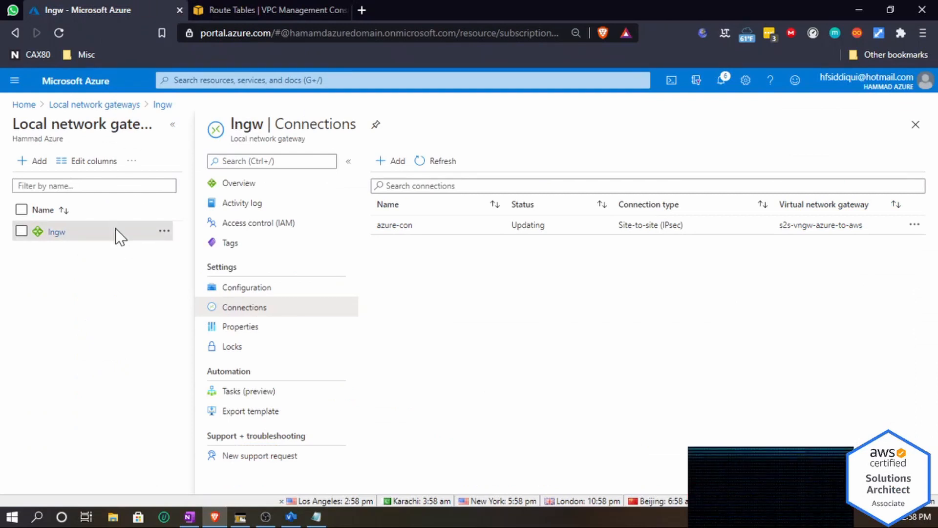
pyautogui.click(58, 84)
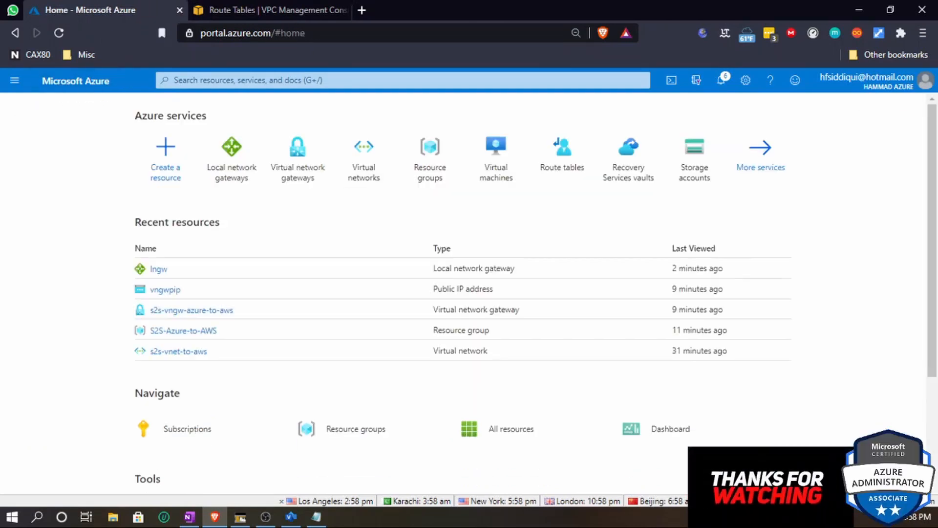
pyautogui.click(571, 149)
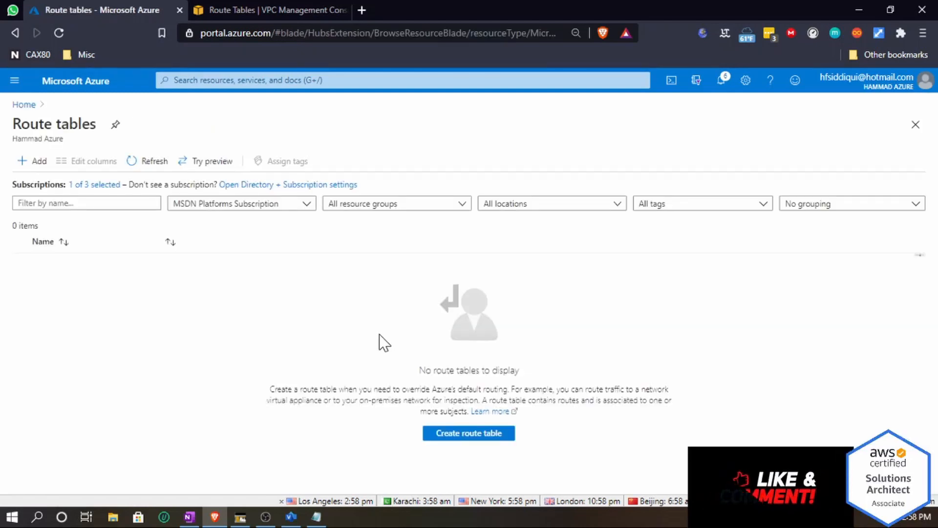
pyautogui.click(469, 433)
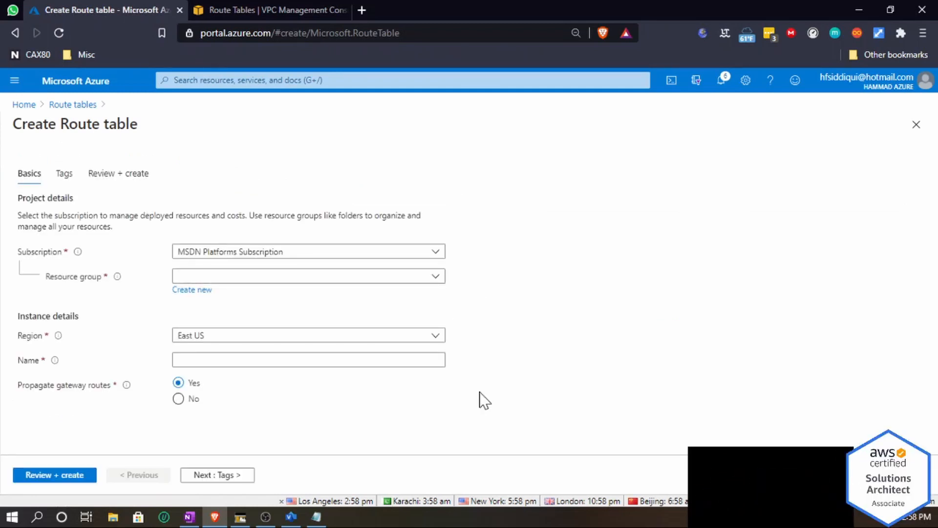
pyautogui.click(254, 278)
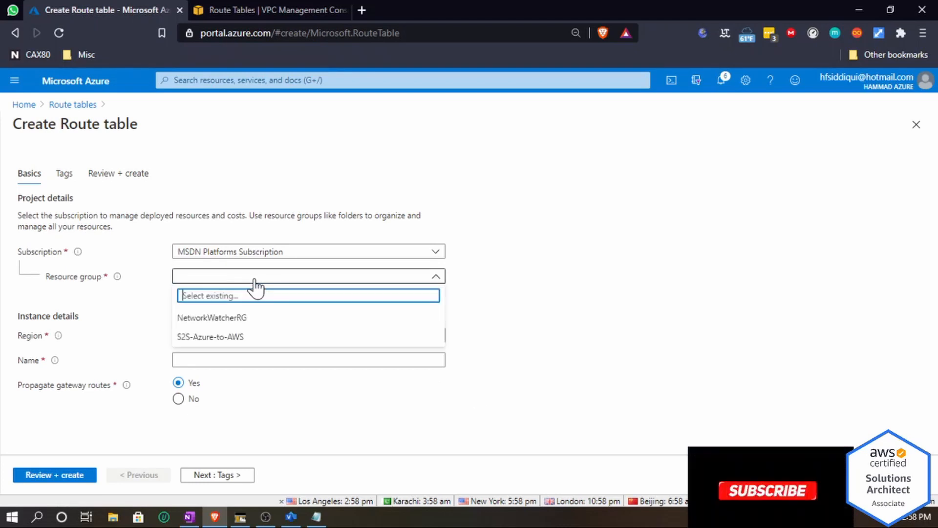
pyautogui.click(243, 337)
pyautogui.click(243, 339)
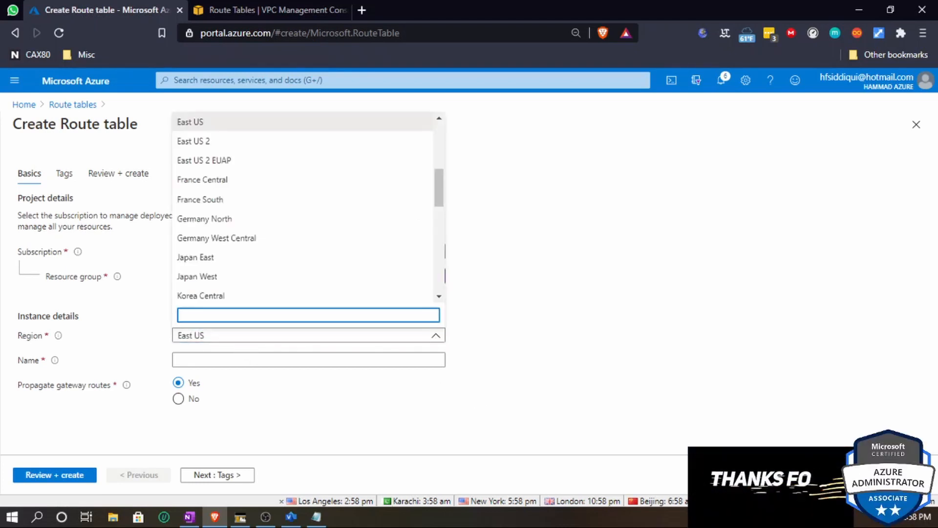
pyautogui.scroll(-10, 297, 256)
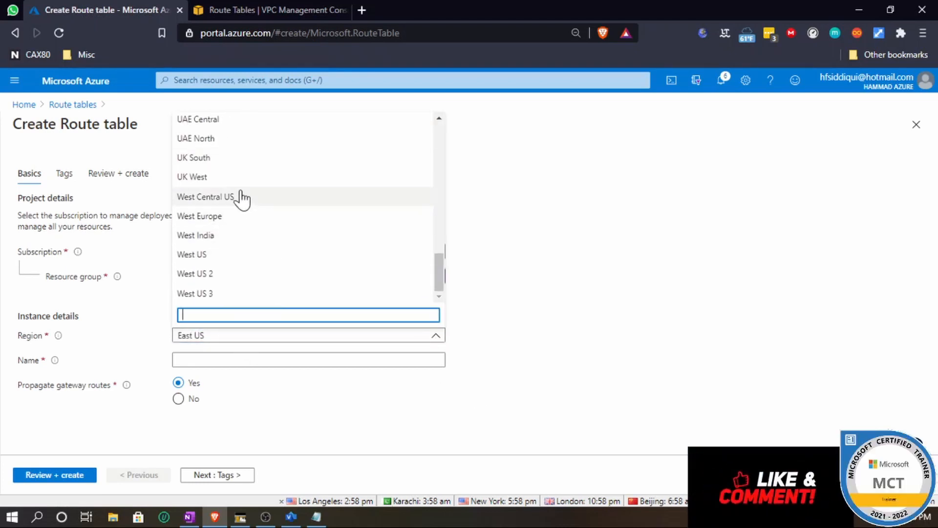
pyautogui.click(244, 257)
# - Name the route table rt-to-aws, review and create it
pyautogui.press('Tab')
pyautogui.write('r')
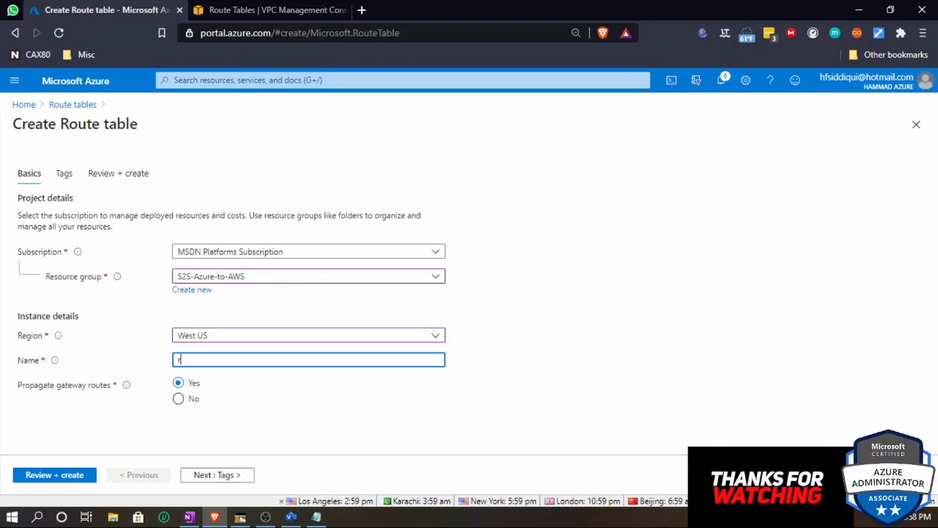
pyautogui.write('t-to-aws')
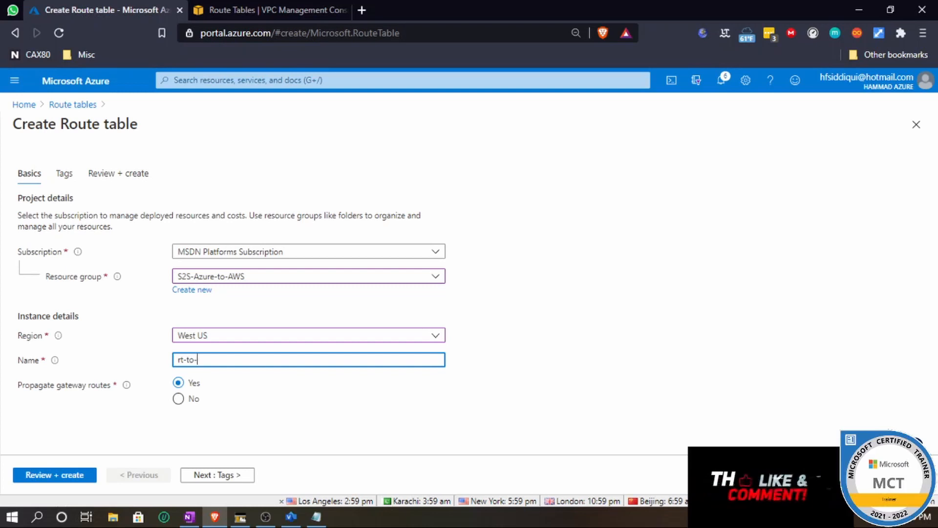
pyautogui.click(239, 475)
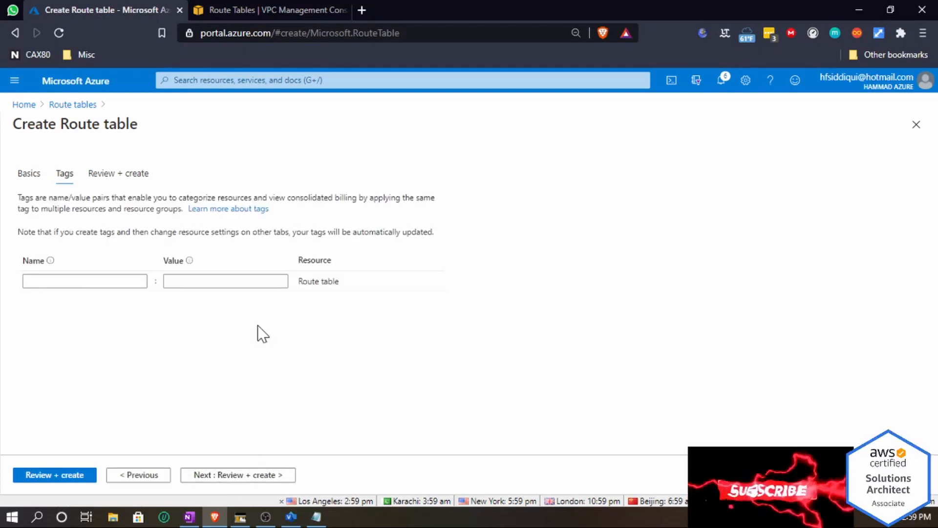
pyautogui.click(236, 475)
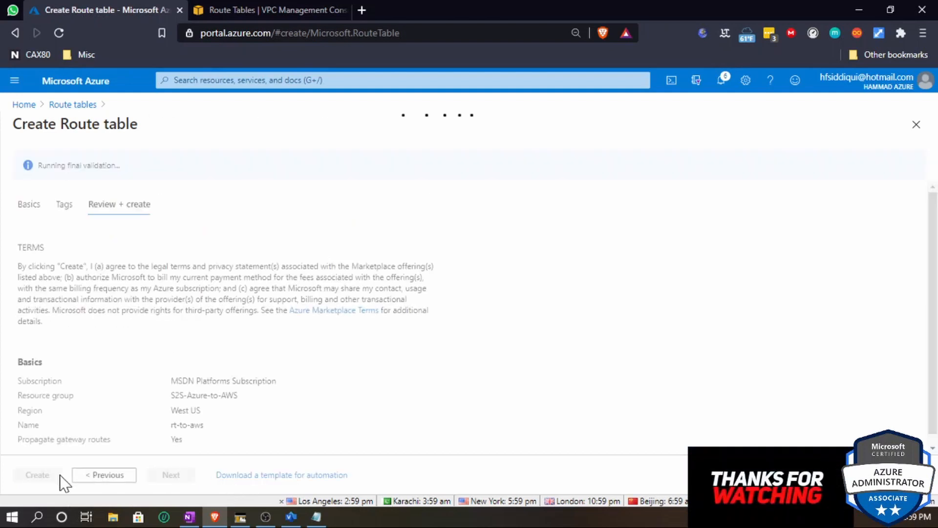
pyautogui.click(25, 475)
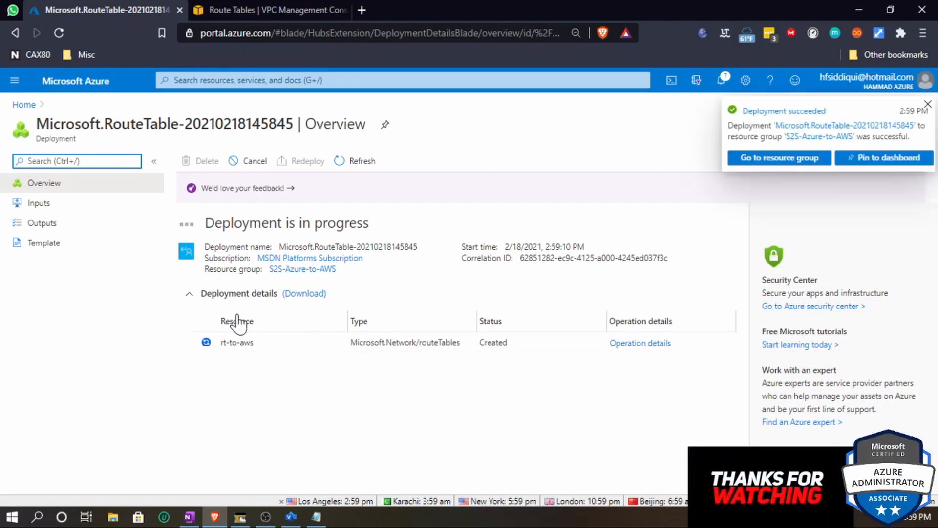
# - Open the S2S-Azure-to-AWS resource group and refresh its resource list
pyautogui.click(765, 161)
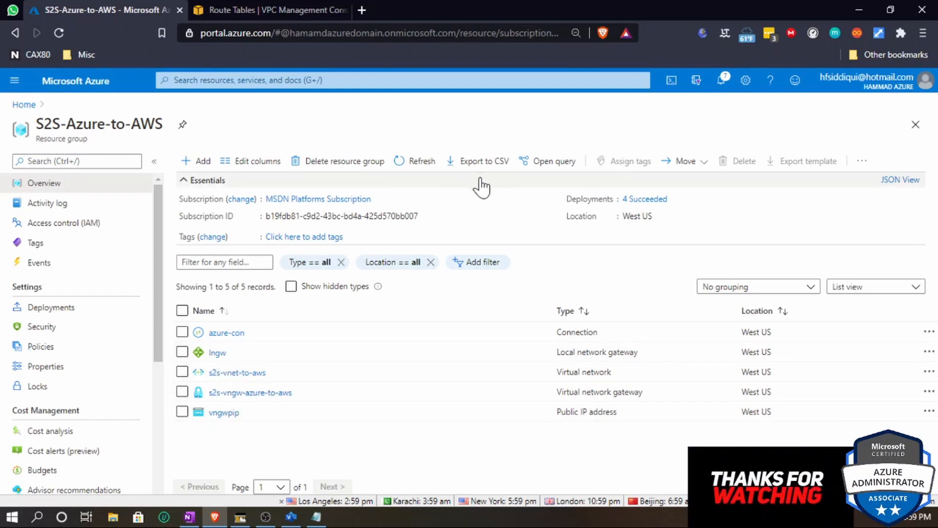
pyautogui.click(416, 163)
pyautogui.click(407, 166)
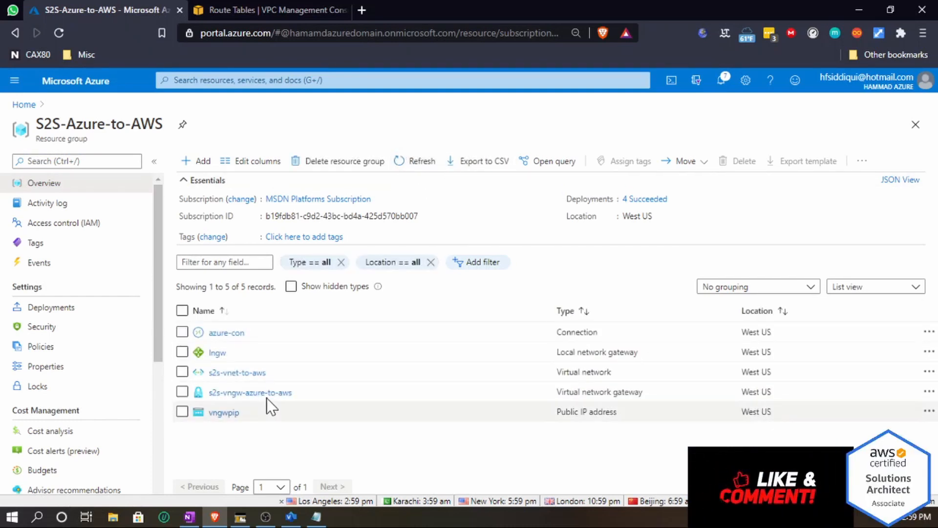
pyautogui.click(360, 163)
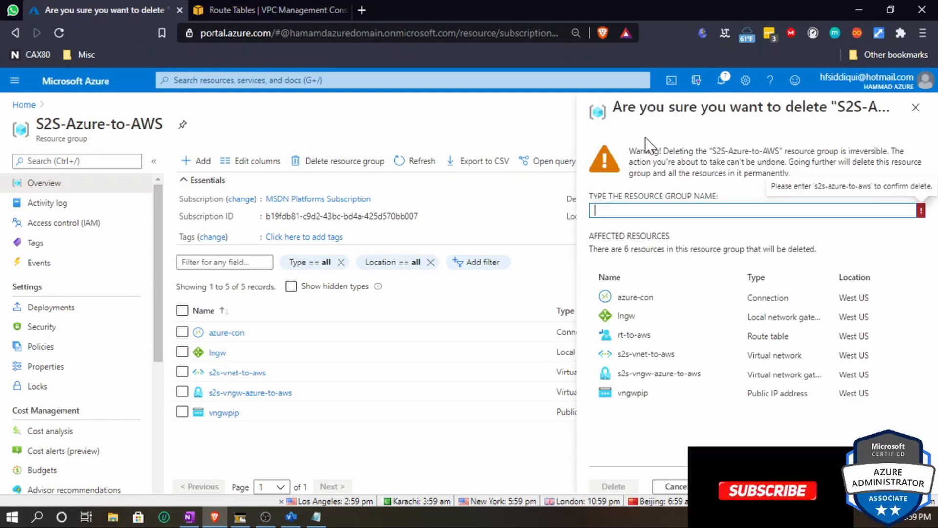
pyautogui.click(919, 109)
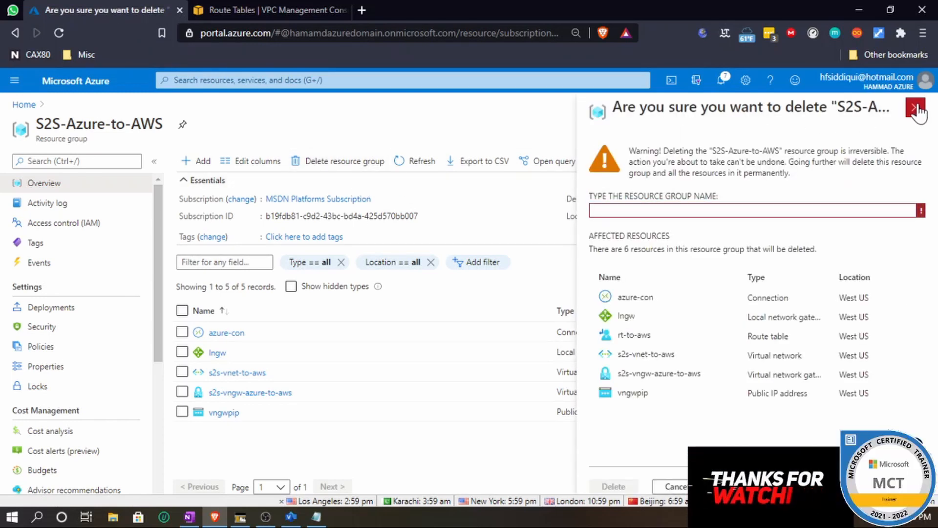
pyautogui.click(915, 107)
# - Refresh the resource group's list and open the rt-to-aws route table
pyautogui.click(386, 182)
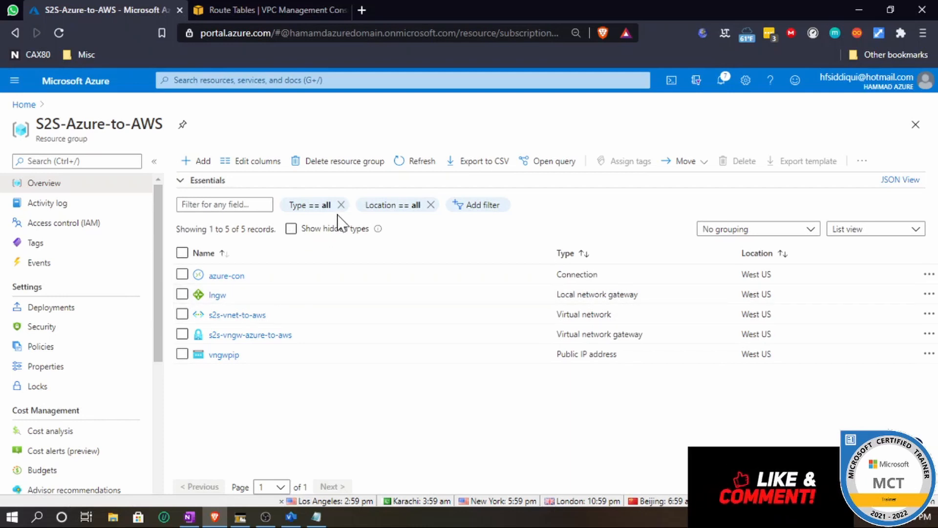
pyautogui.click(419, 163)
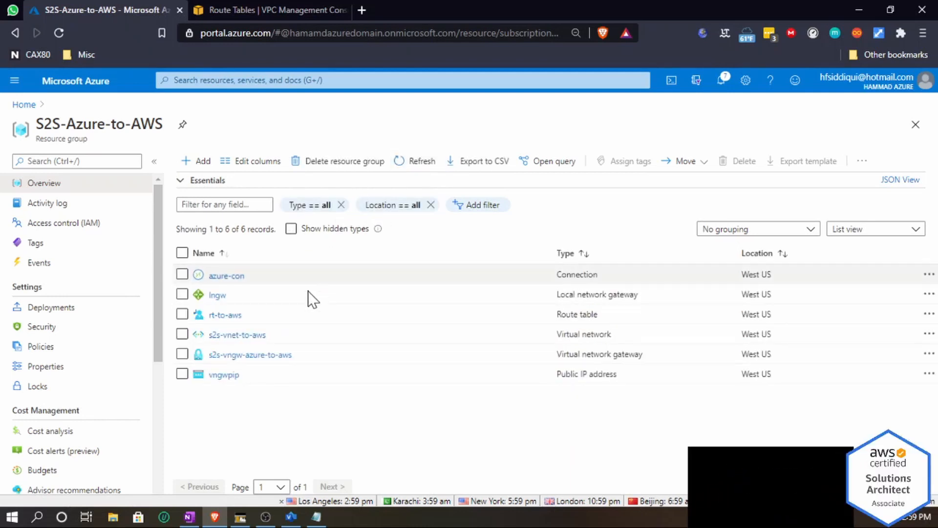
pyautogui.click(228, 315)
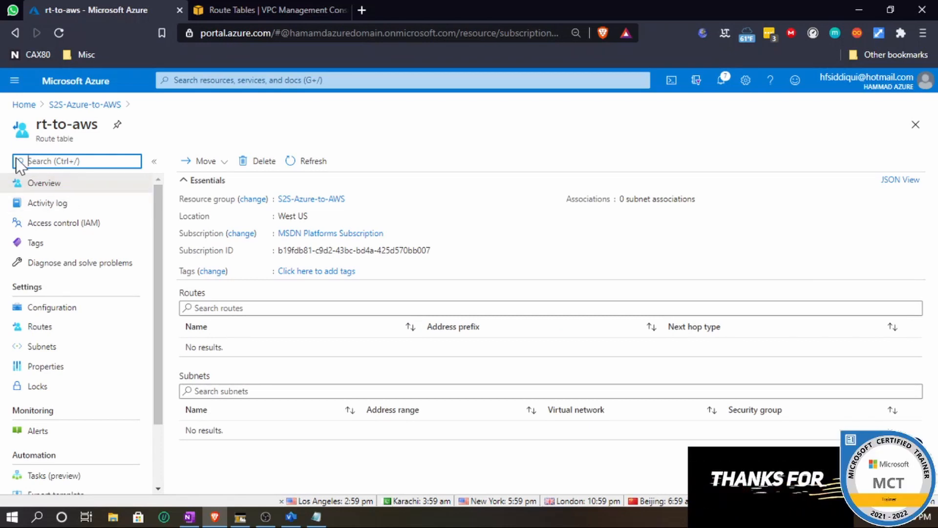
pyautogui.moveTo(205, 296); pyautogui.dragTo(189, 295)
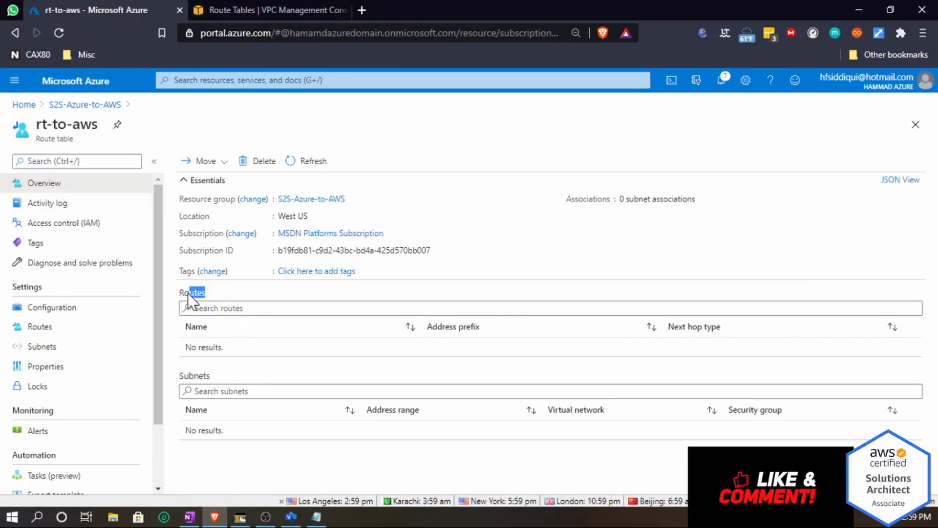
pyautogui.moveTo(213, 381); pyautogui.dragTo(177, 376)
pyautogui.click(223, 373)
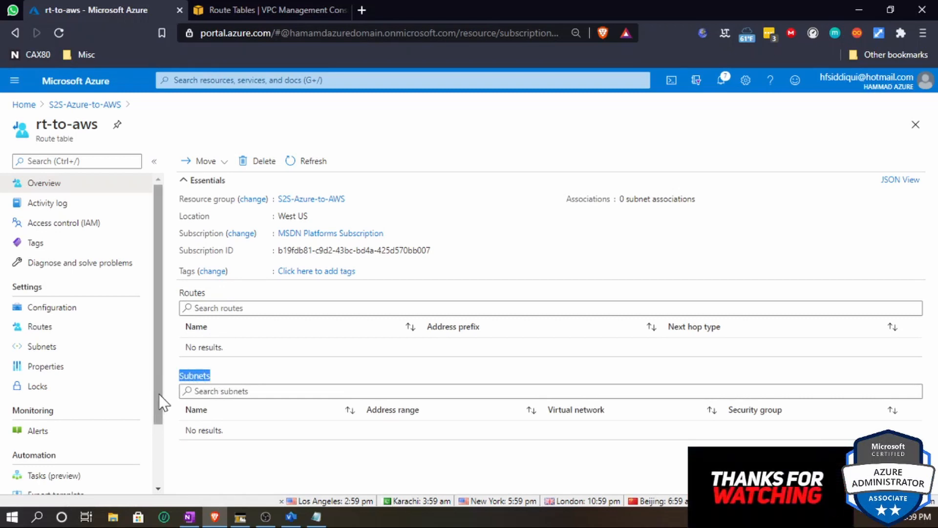
# - Associate the route table with subnet s2s-vpn-snet of virtual network s2s-vnet-to-aws
pyautogui.click(42, 353)
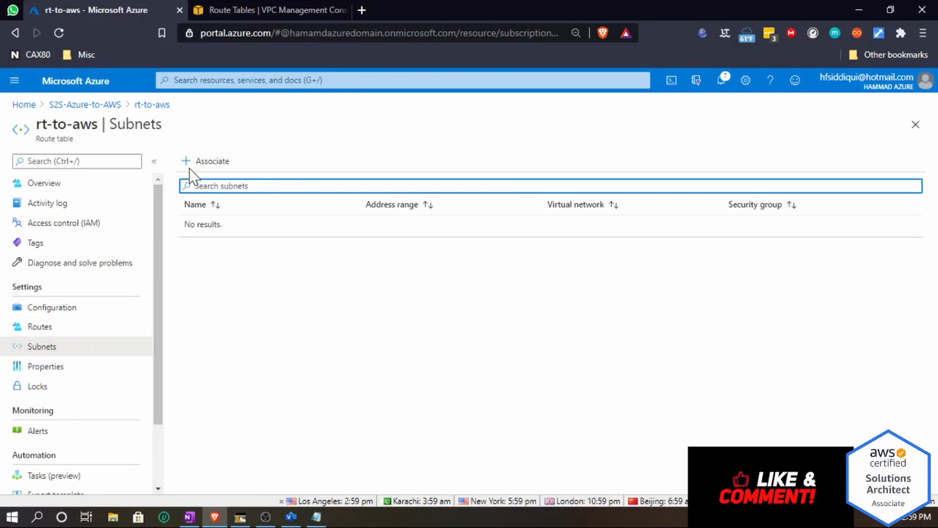
pyautogui.click(209, 162)
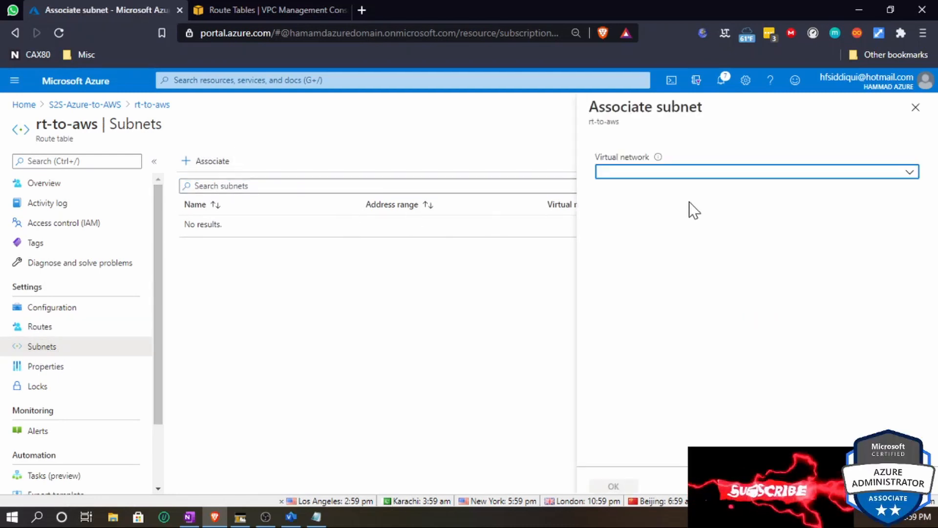
pyautogui.click(690, 175)
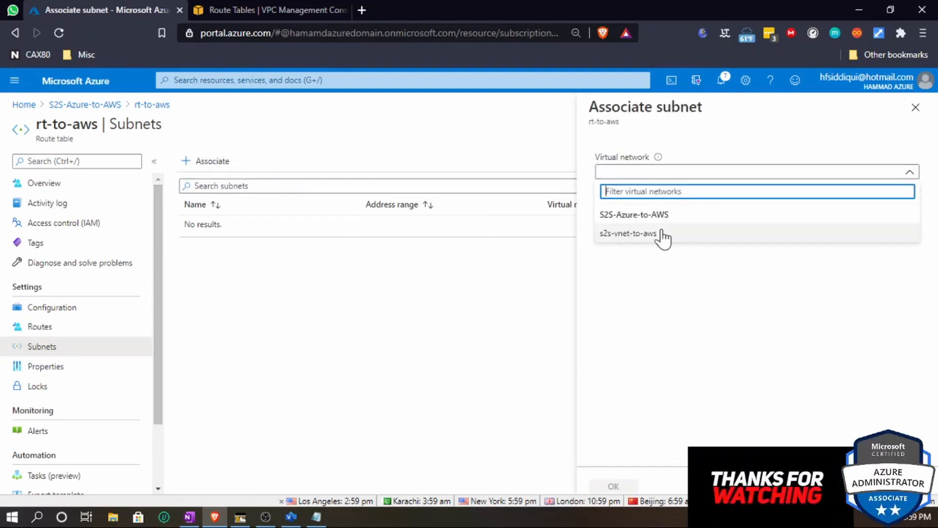
pyautogui.click(622, 237)
pyautogui.click(619, 214)
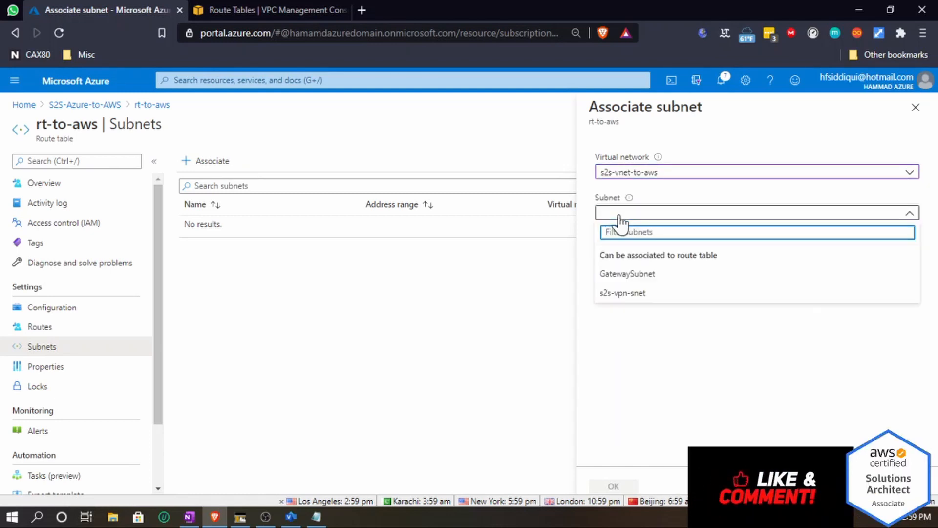
pyautogui.click(619, 295)
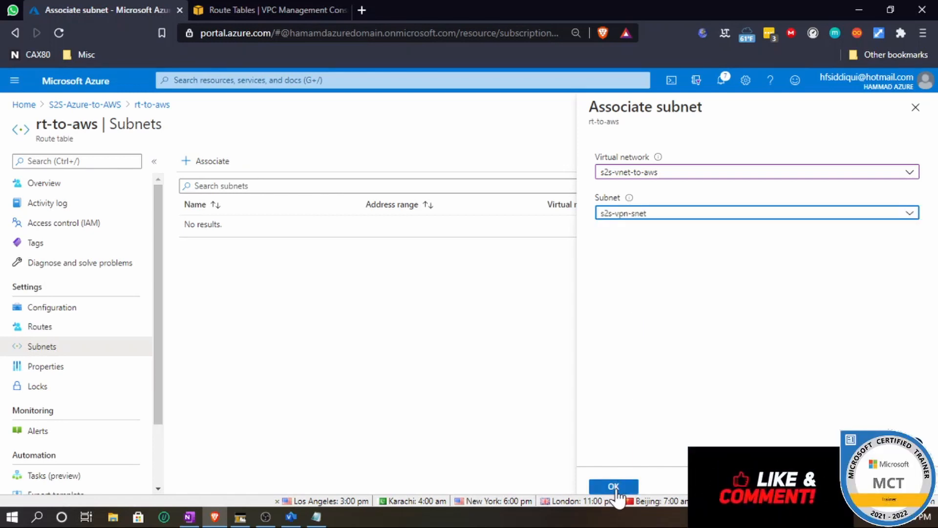
pyautogui.click(616, 489)
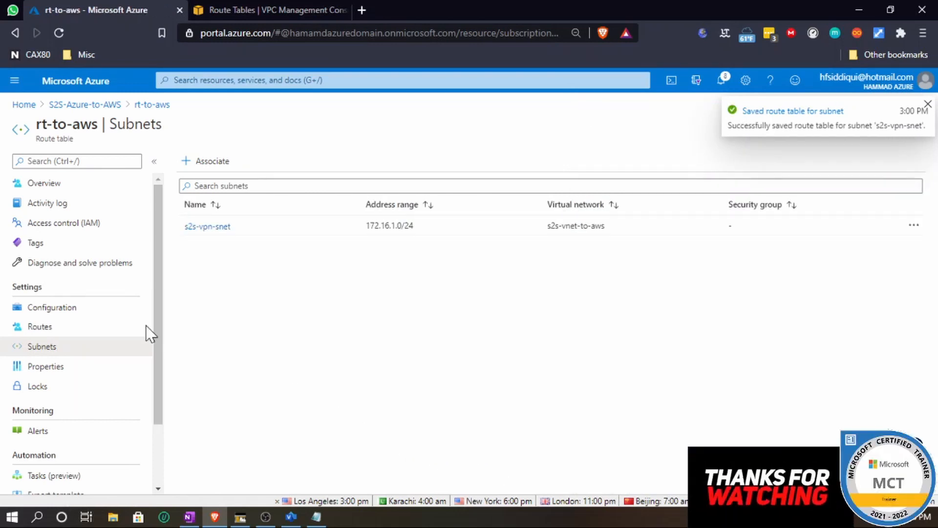
# - Start adding a route to the rt-to-aws route table and name it rt-azure-to-aws
pyautogui.click(55, 328)
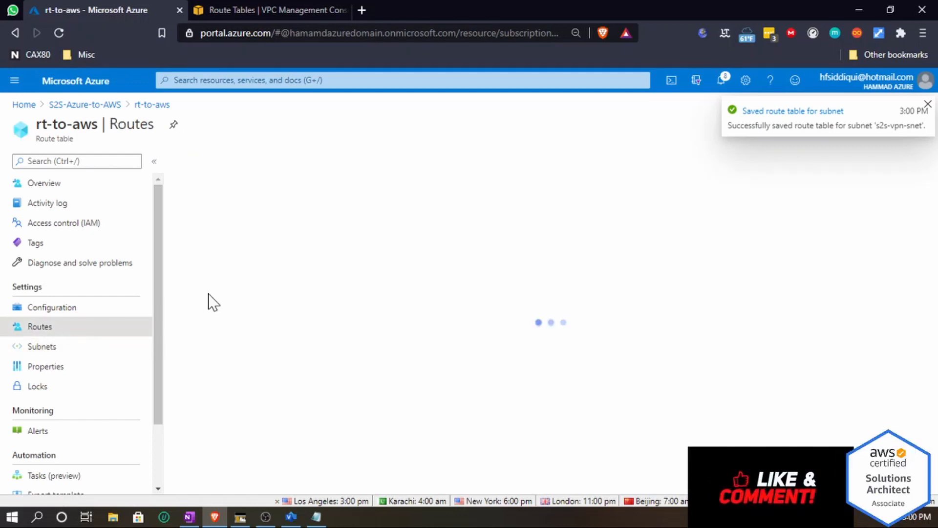
pyautogui.click(201, 164)
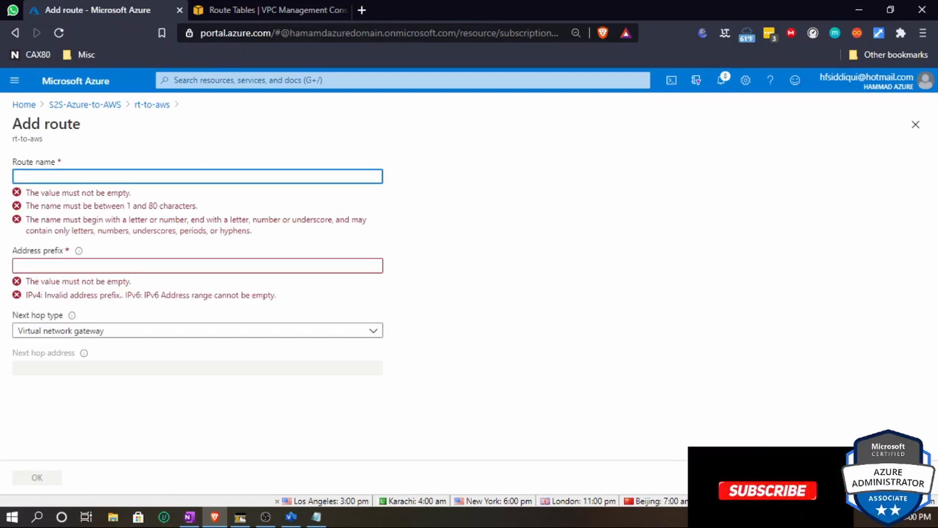
pyautogui.write('re')
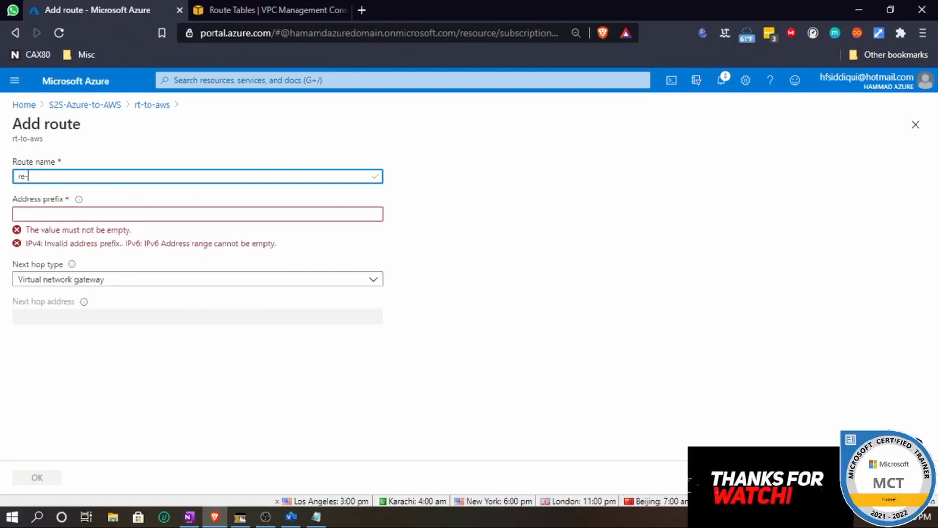
pyautogui.write('-')
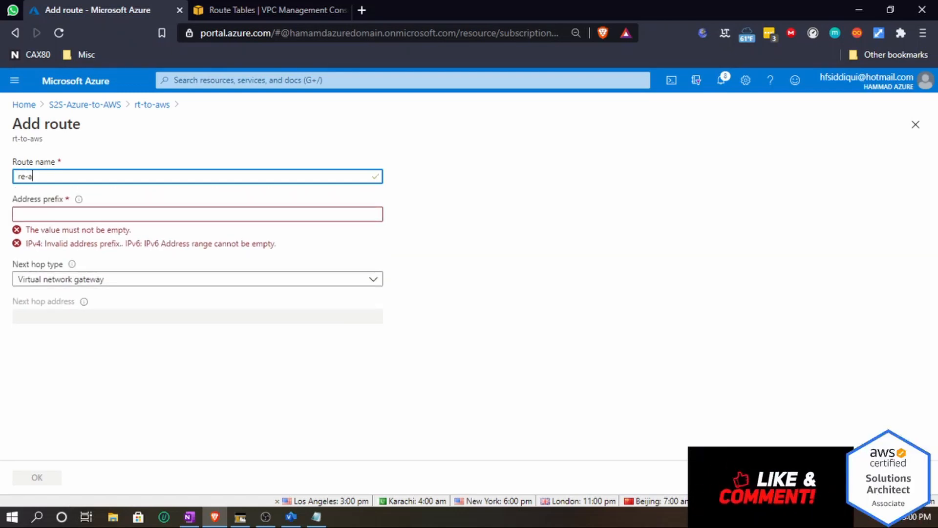
pyautogui.write('azure')
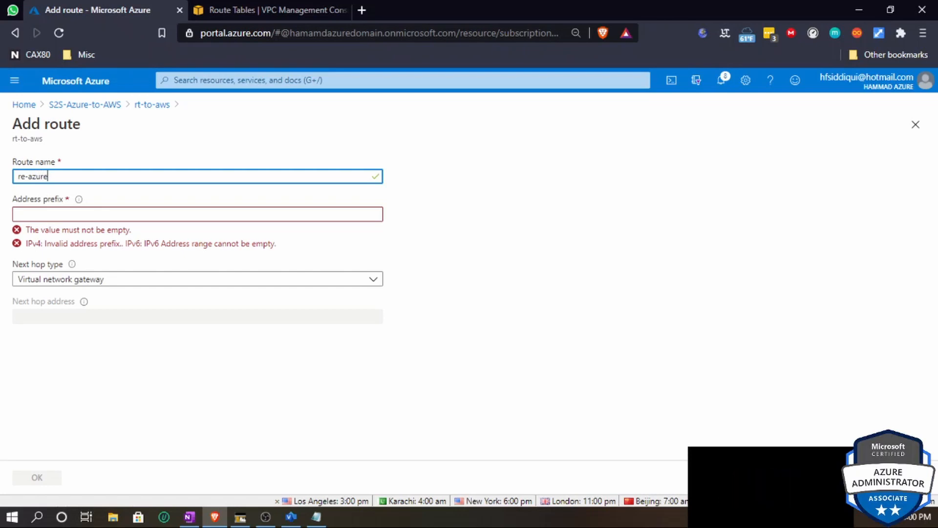
pyautogui.moveTo(25, 177); pyautogui.dragTo(21, 176)
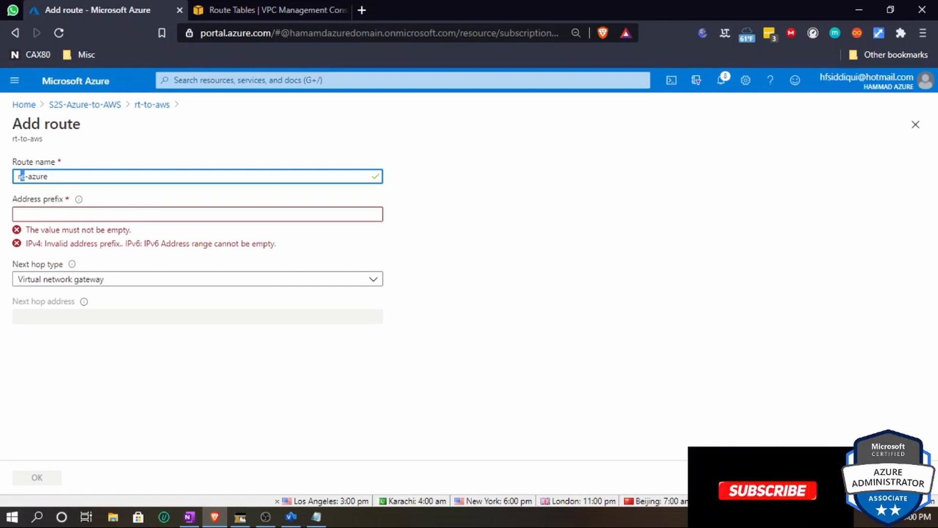
pyautogui.write('-')
pyautogui.write('t')
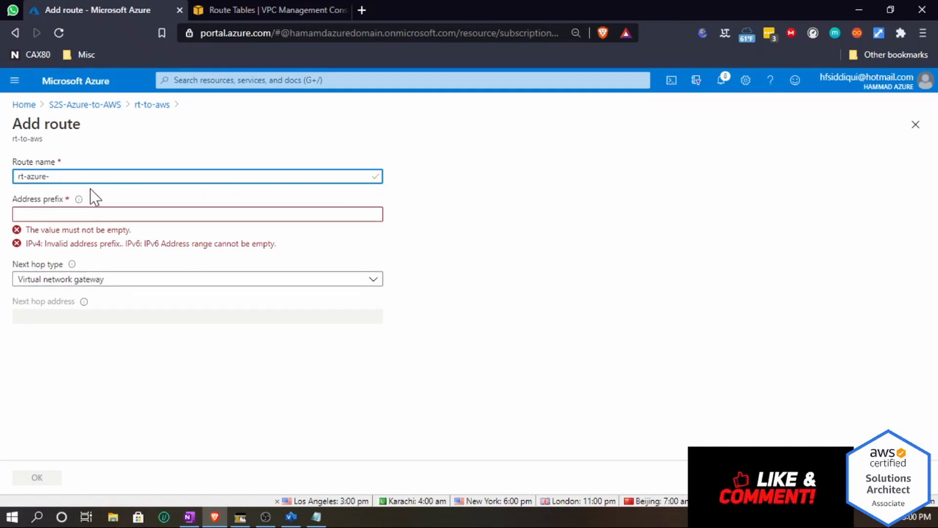
pyautogui.write('o-aws')
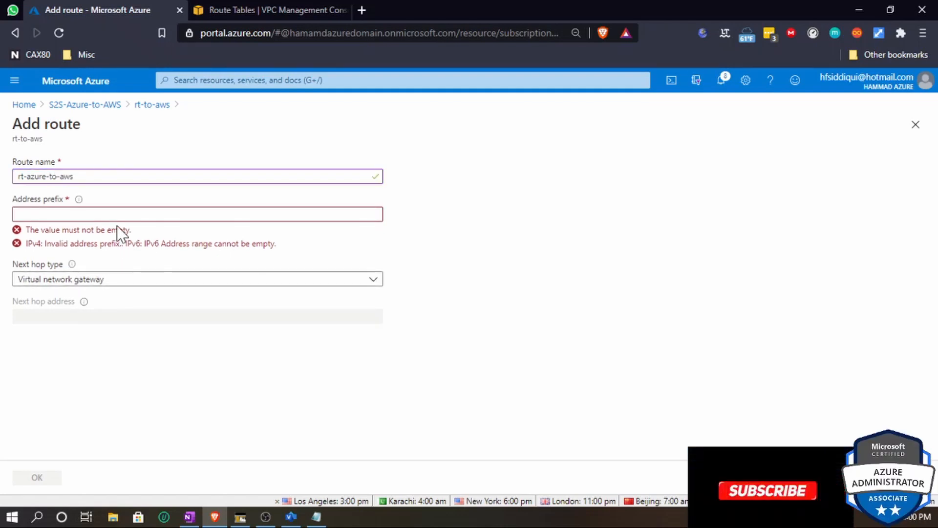
# - Enter 172.16.0.0/16 as the route's address prefix
pyautogui.click(118, 215)
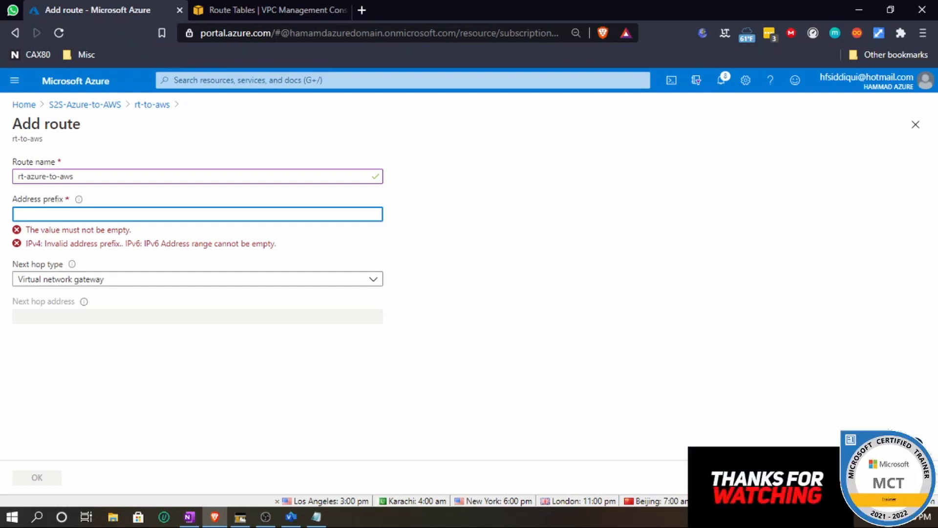
pyautogui.write('72')
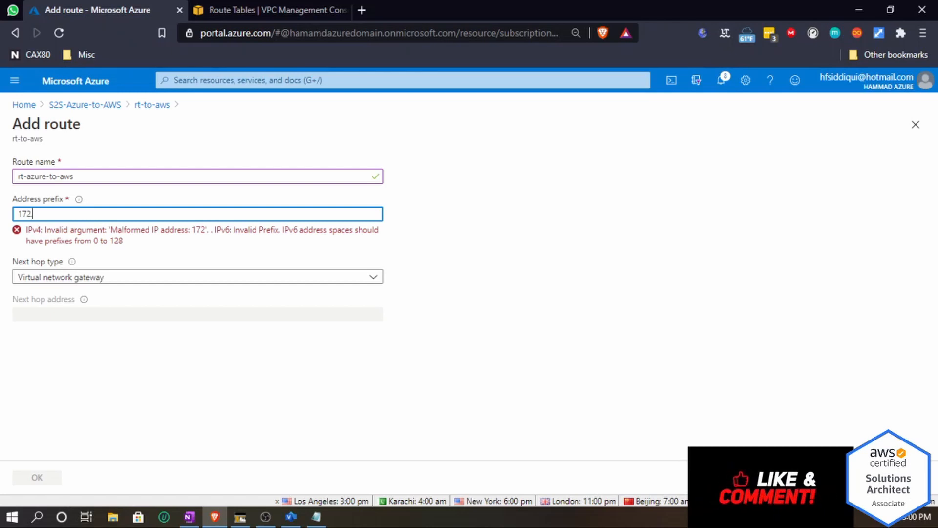
pyautogui.write('.16')
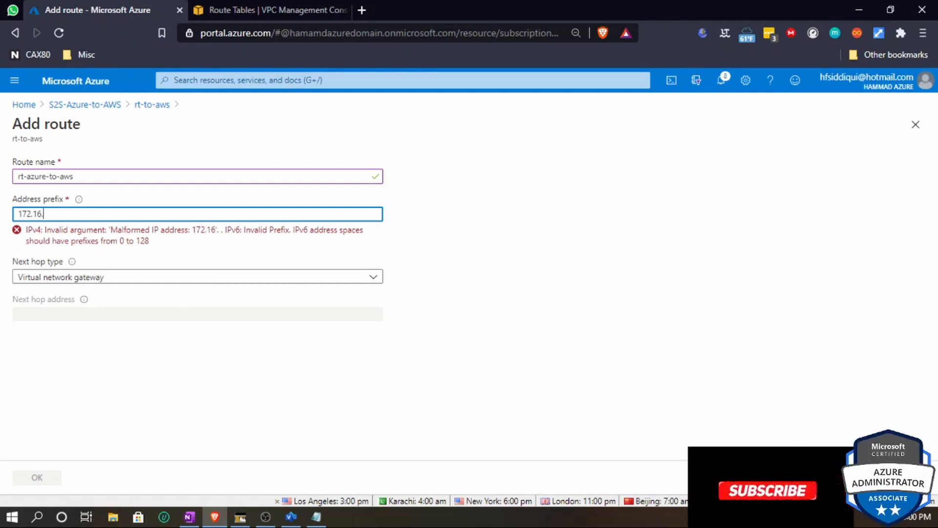
pyautogui.write('.0.0')
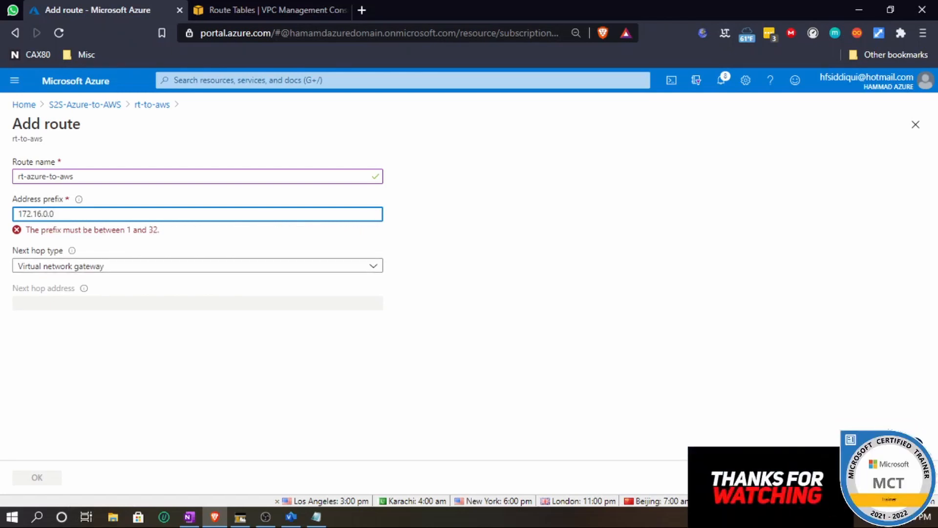
pyautogui.write('/16')
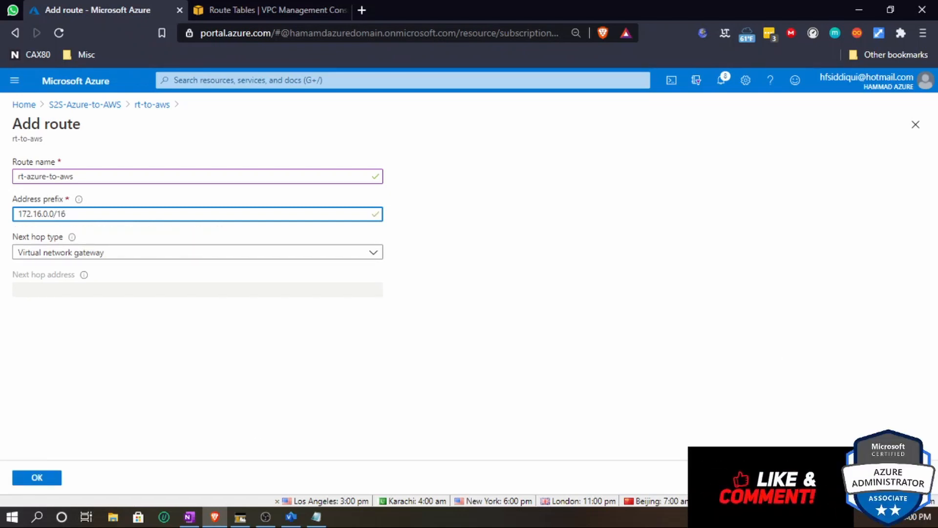
pyautogui.hotkey('alt', 'Tab')
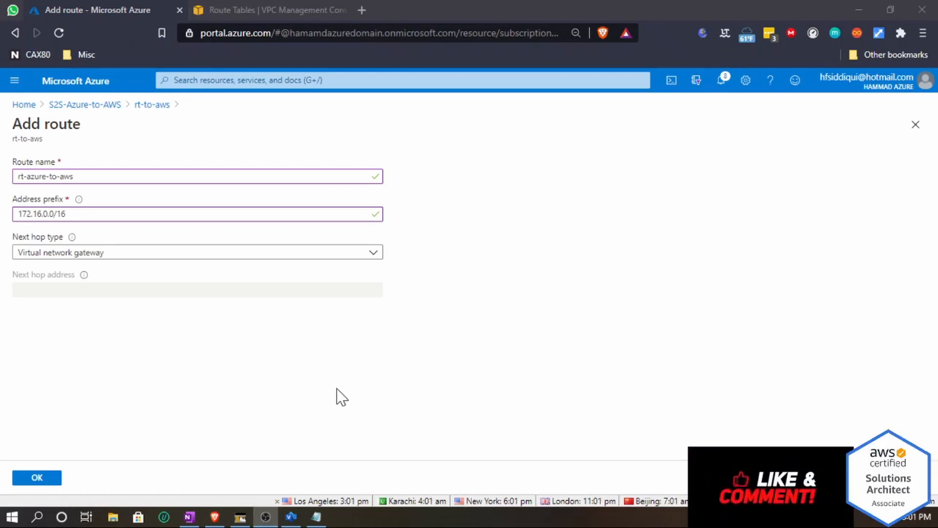
pyautogui.hotkey('alt', 'Tab')
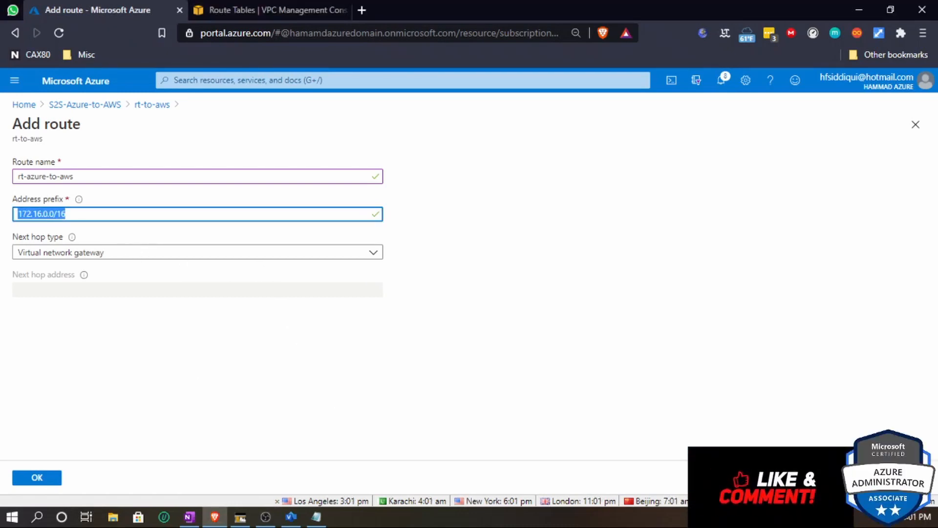
# - Switch to the AWS console tab and open the Your VPCs list to check the VPC's IPv4 CIDR
pyautogui.click(291, 8)
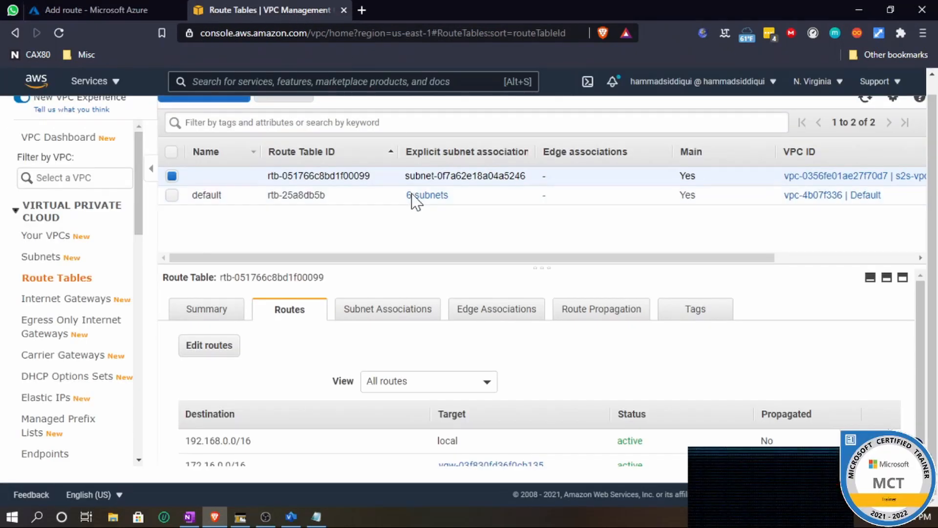
pyautogui.scroll(1, 54, 213)
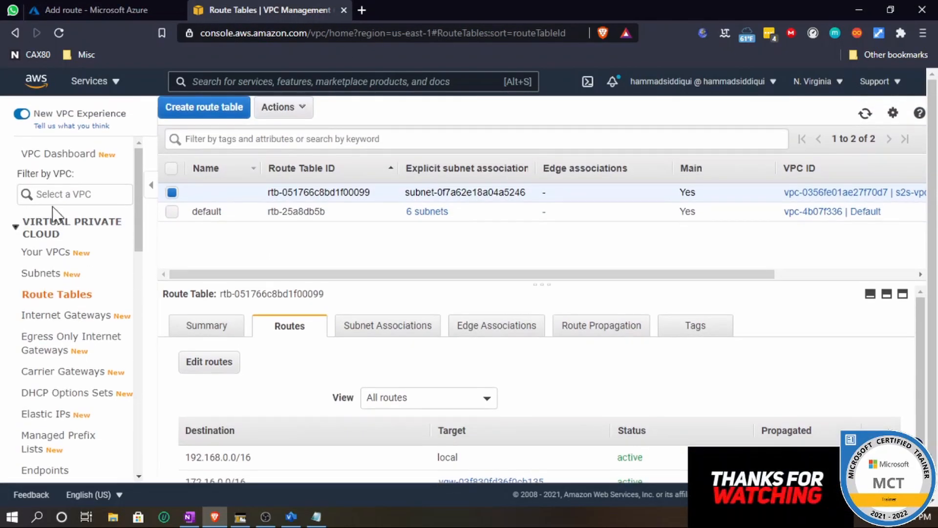
pyautogui.click(54, 155)
pyautogui.click(51, 255)
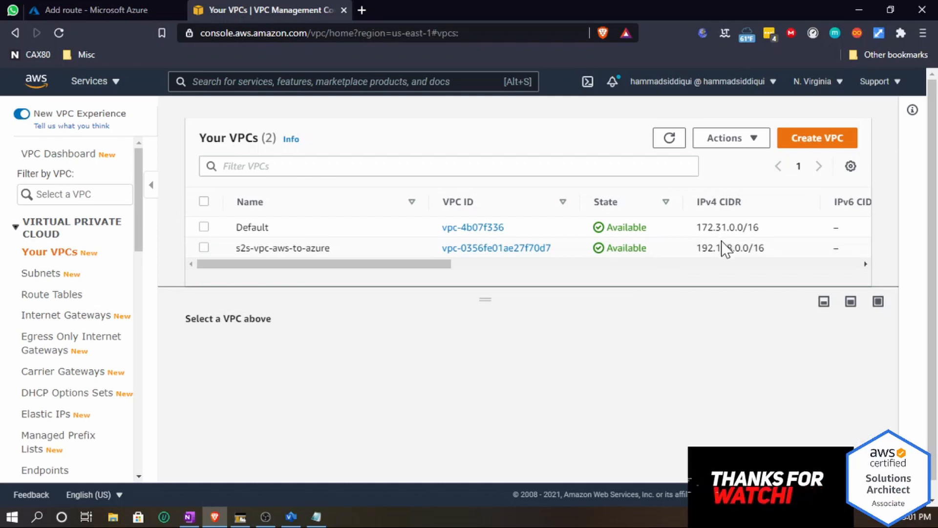
# - Set the route's address prefix to 192.168.0.0/16, choose Virtual network gateway as next hop, and save the route
pyautogui.click(118, 9)
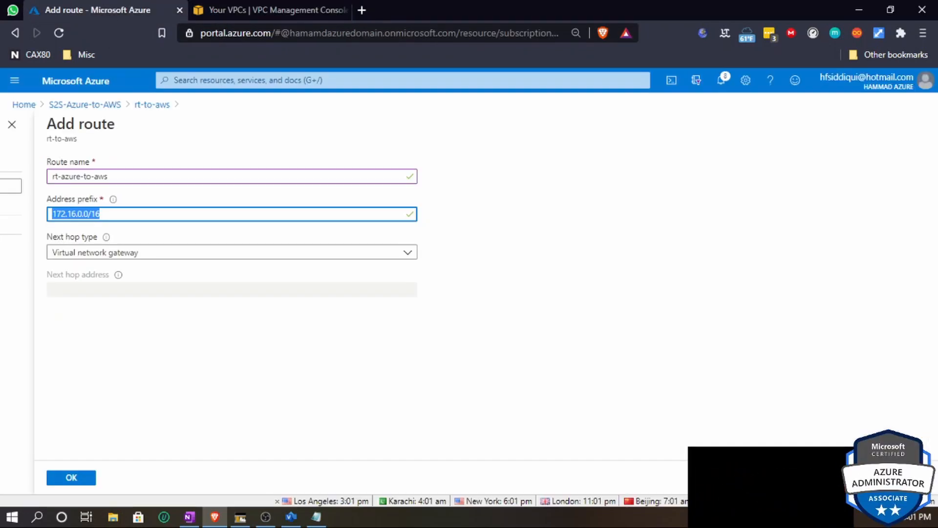
pyautogui.write('192')
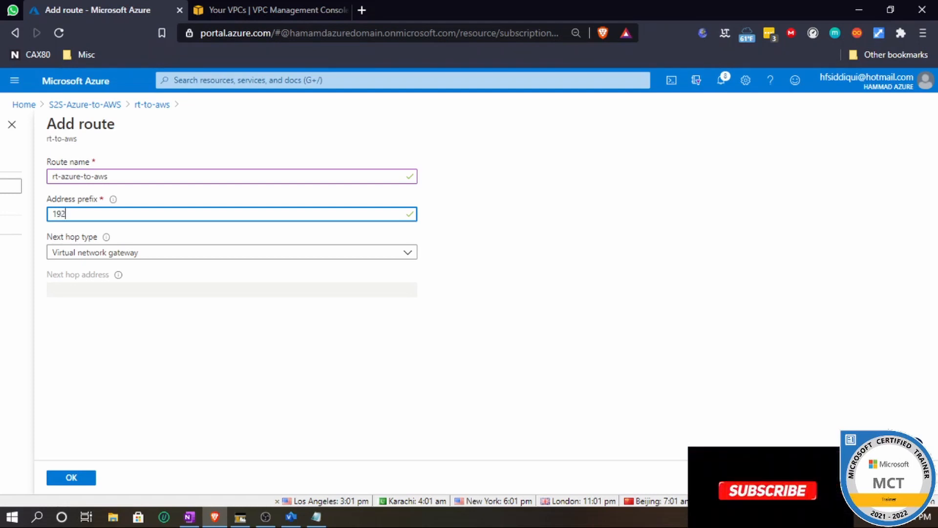
pyautogui.write('.168.0')
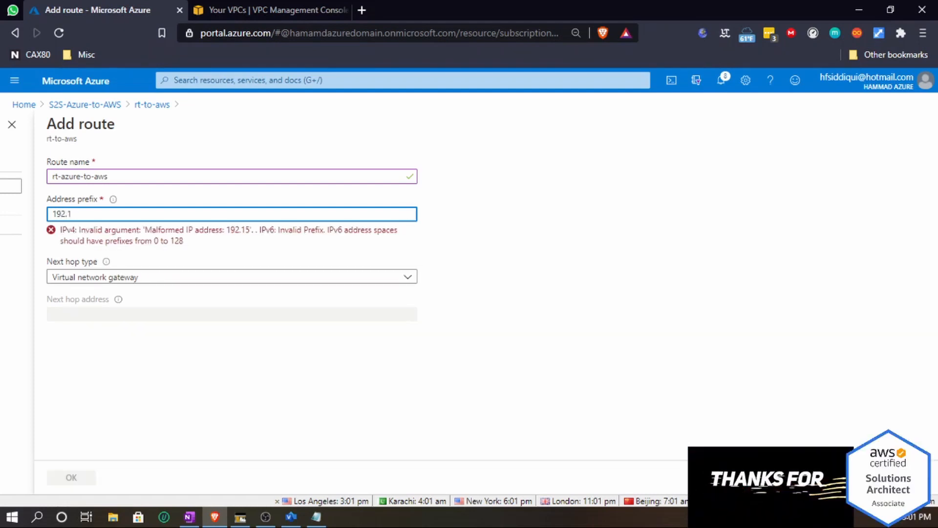
pyautogui.write('.0/16')
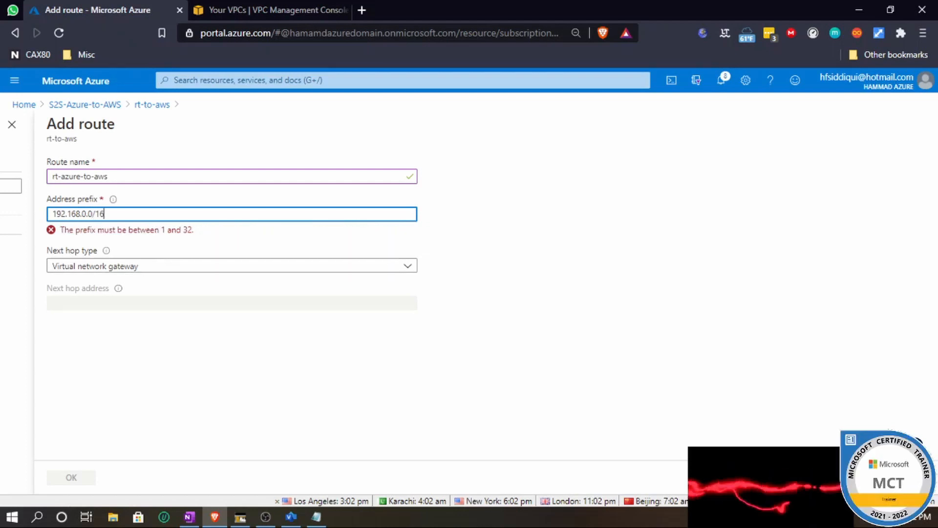
pyautogui.click(152, 258)
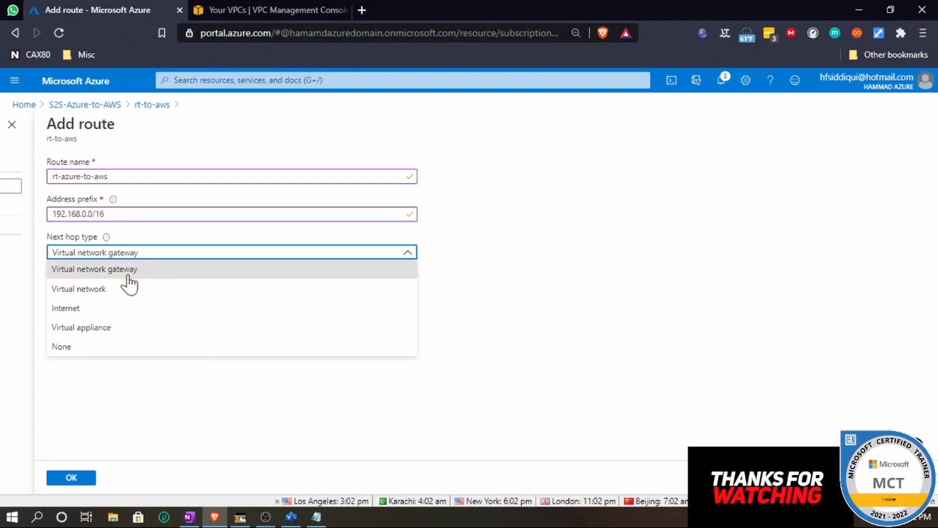
pyautogui.click(126, 274)
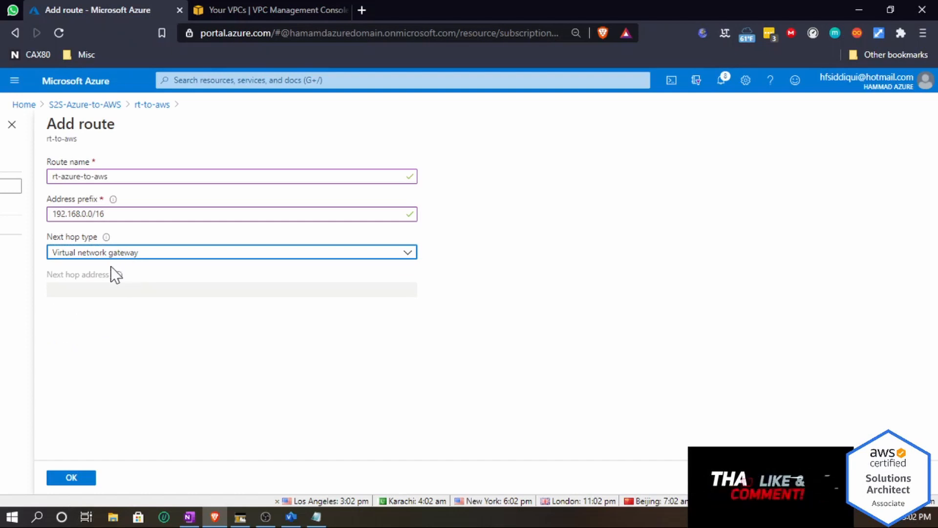
pyautogui.click(83, 479)
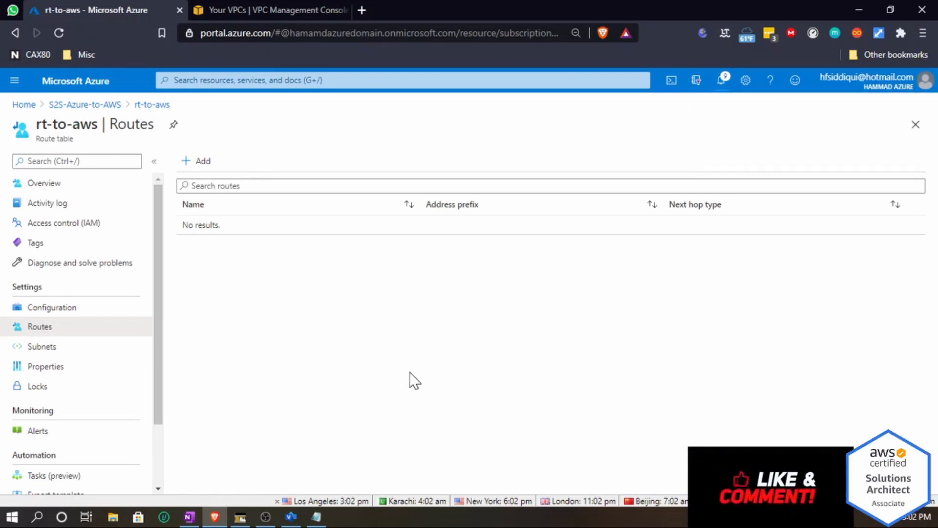
# - Open the Site-to-Site VPN connection in the AWS console and check its tunnel details
pyautogui.click(222, 10)
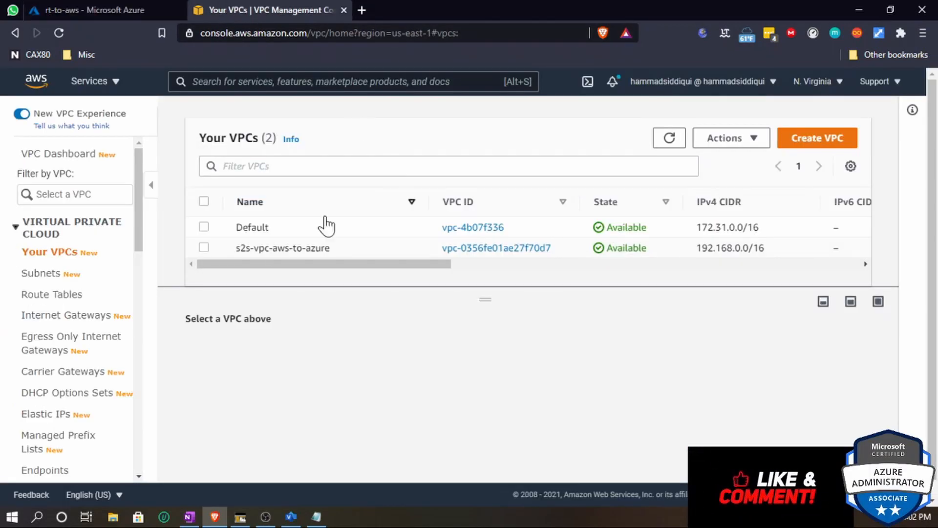
pyautogui.scroll(-10, 76, 377)
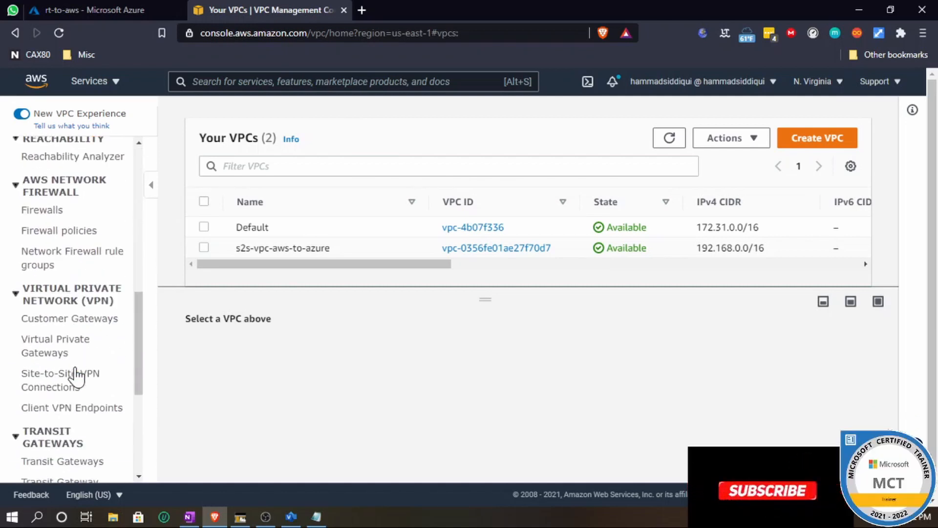
pyautogui.click(68, 318)
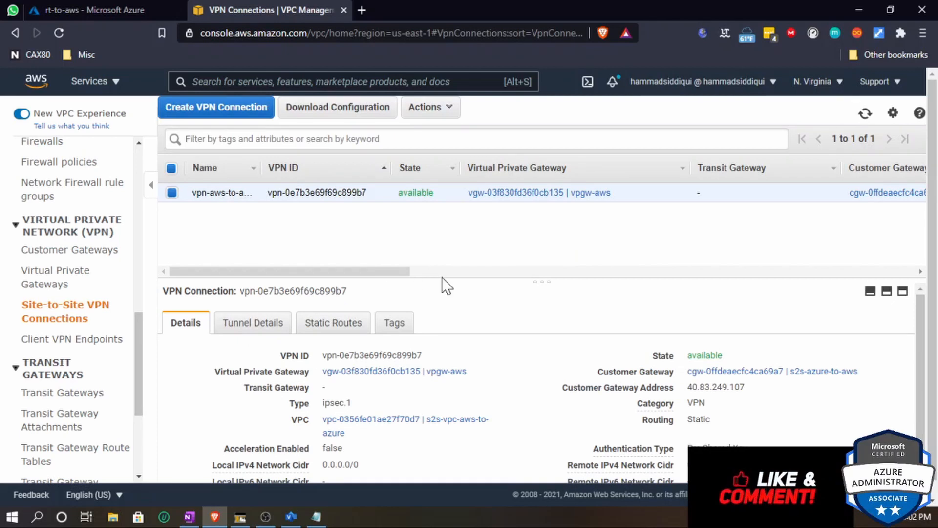
pyautogui.moveTo(538, 280); pyautogui.dragTo(536, 220)
pyautogui.click(249, 263)
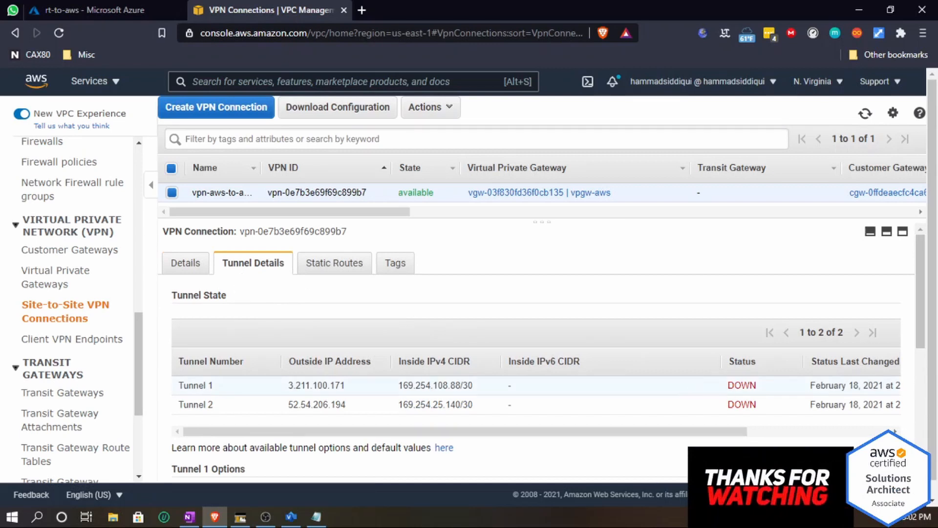
pyautogui.moveTo(760, 383); pyautogui.dragTo(742, 385)
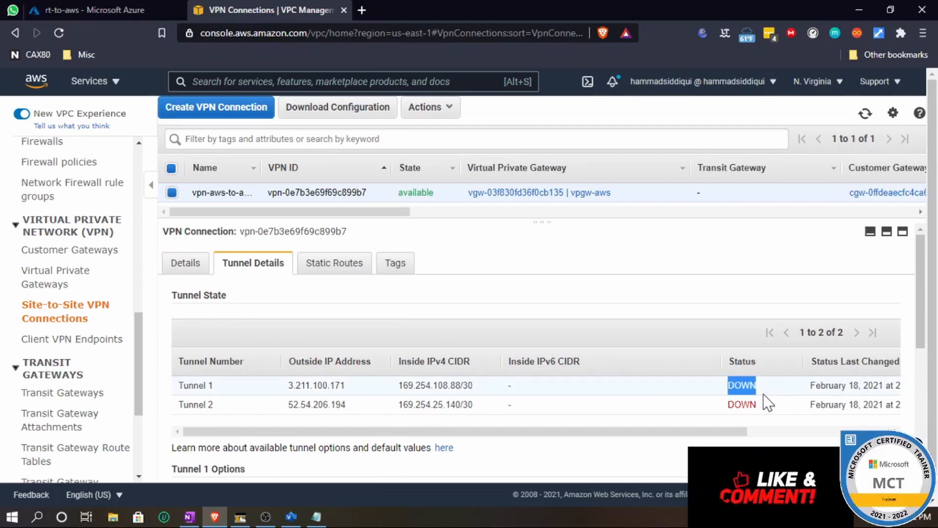
# - Return to the Azure portal home and open the Local network gateways list
pyautogui.click(128, 9)
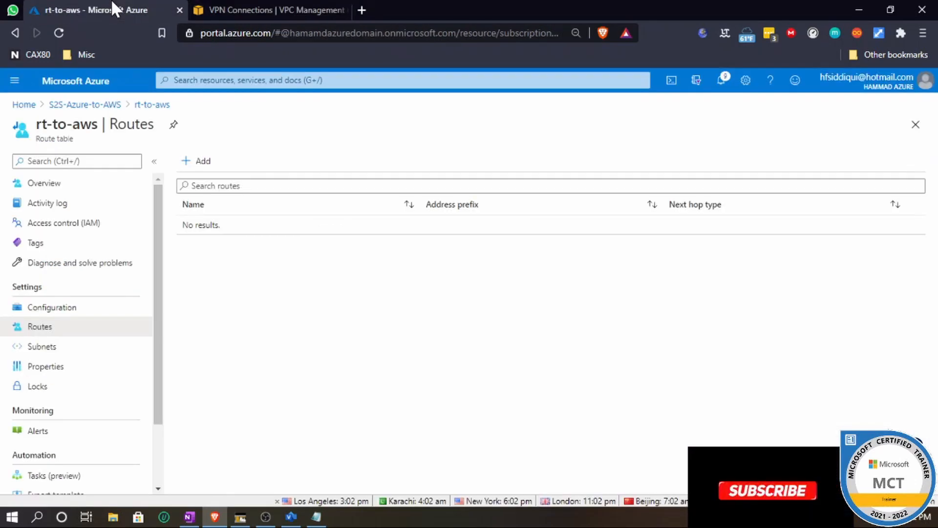
pyautogui.scroll(-1, 48, 376)
pyautogui.scroll(-1, 45, 383)
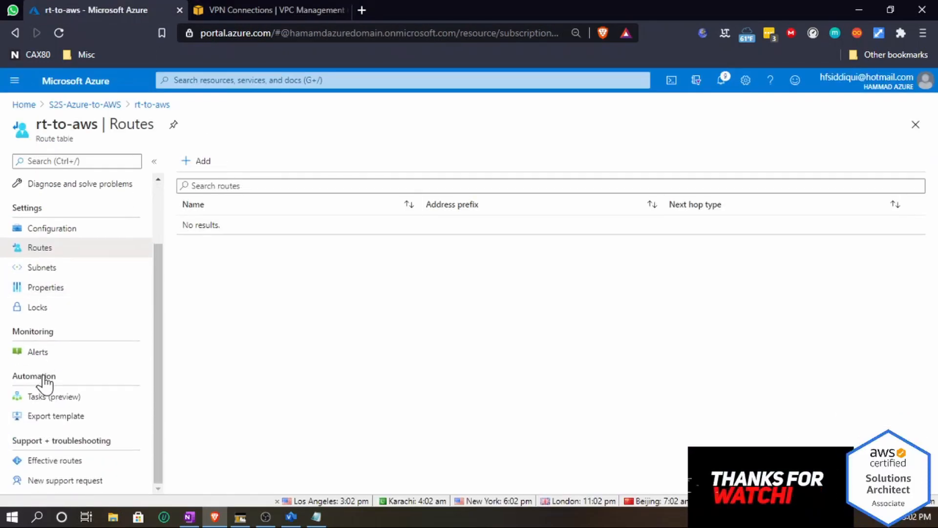
pyautogui.scroll(2, 92, 303)
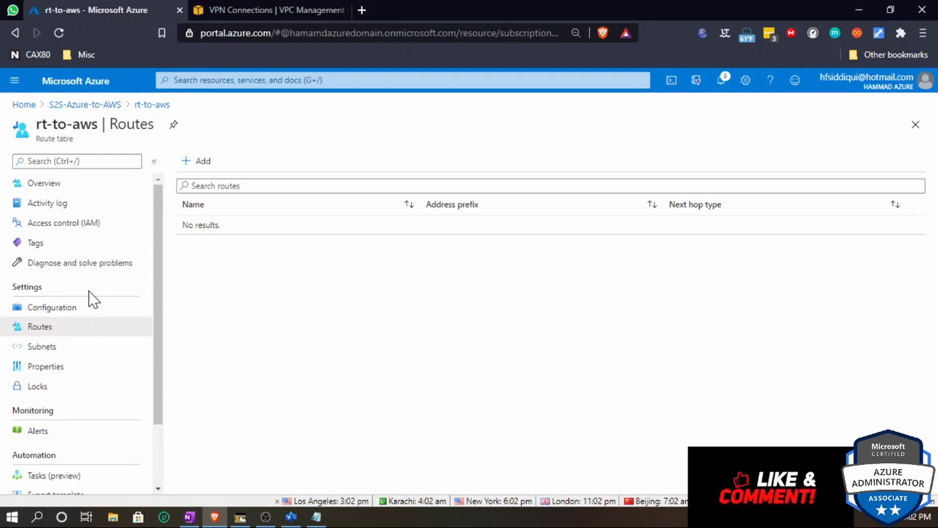
pyautogui.click(22, 104)
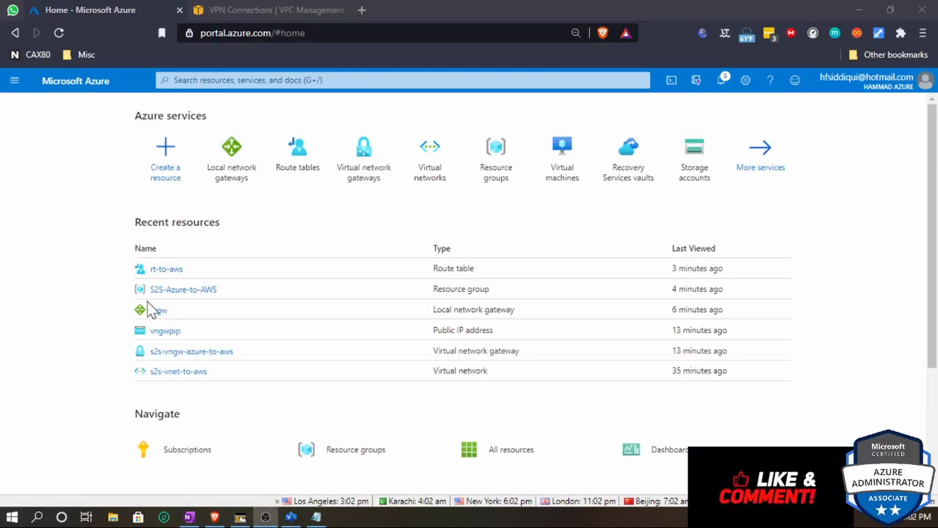
pyautogui.click(229, 155)
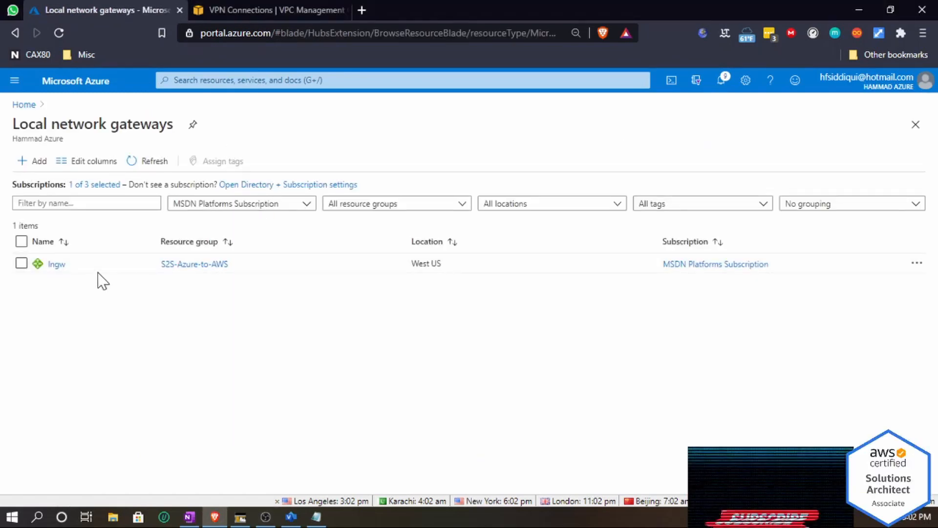
# - Open the lngw local network gateway's connections, then refresh the tunnel status of the AWS Site-to-Site VPN connection
pyautogui.click(54, 263)
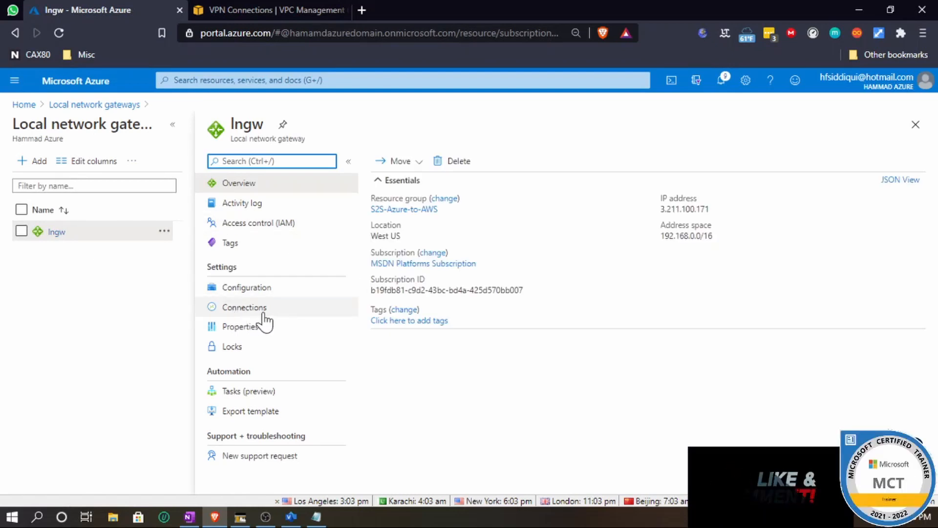
pyautogui.click(237, 313)
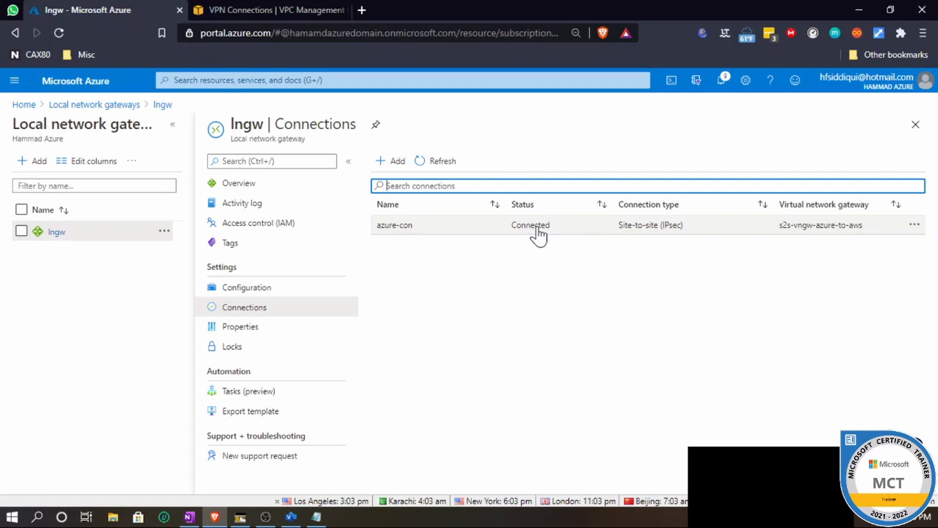
pyautogui.click(256, 9)
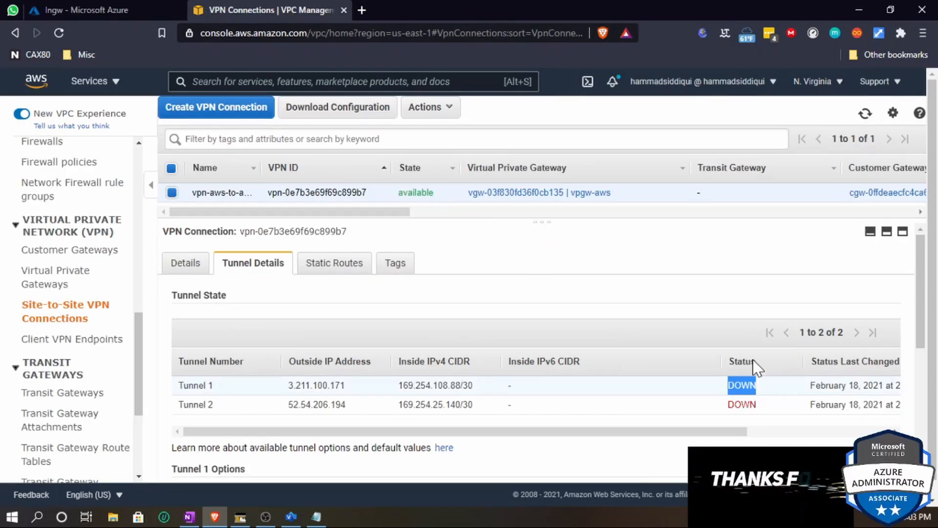
pyautogui.click(865, 114)
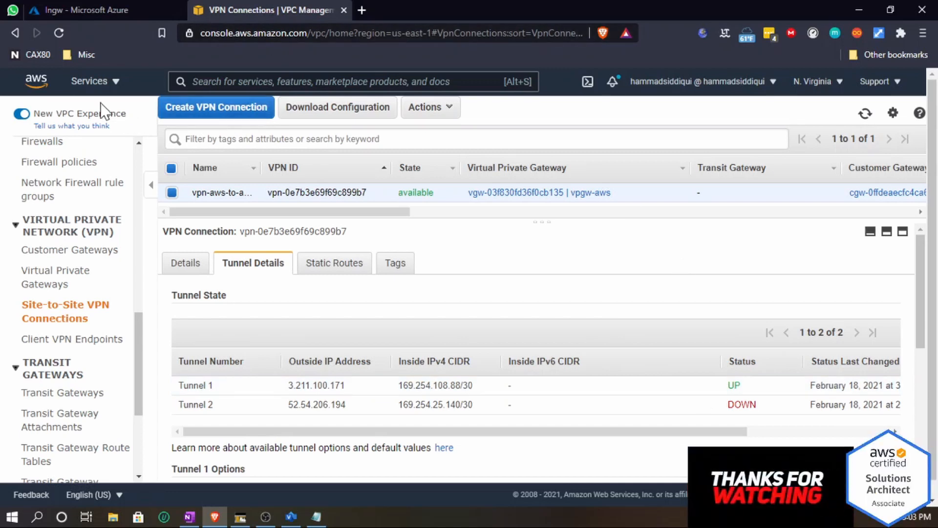
# - Start launching a new EC2 instance and choose the Microsoft Windows Server 2016 Base AMI
pyautogui.scroll(10, 93, 237)
pyautogui.scroll(3, 91, 239)
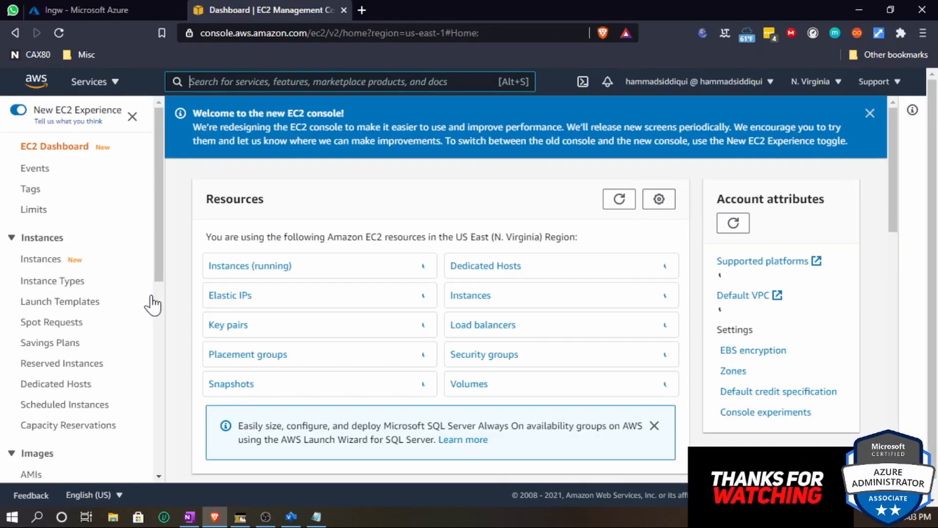
pyautogui.click(271, 265)
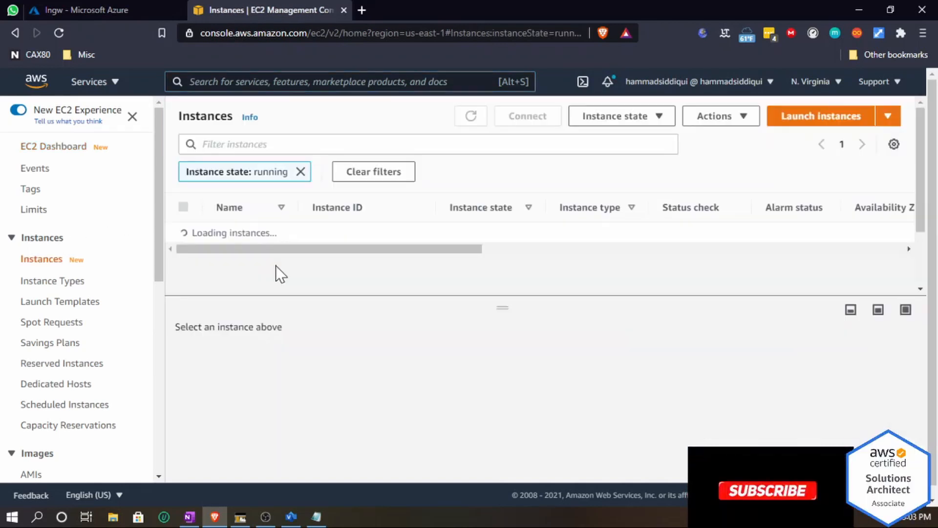
pyautogui.click(809, 122)
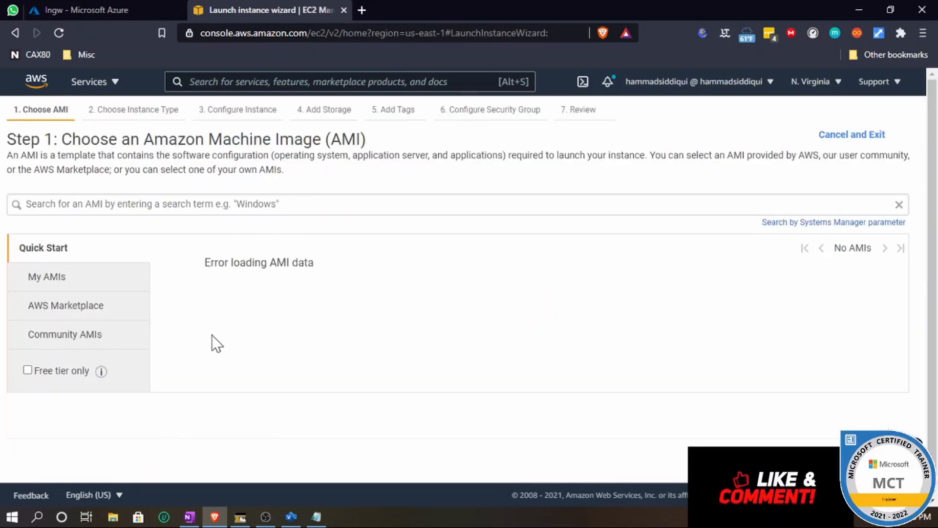
pyautogui.click(67, 308)
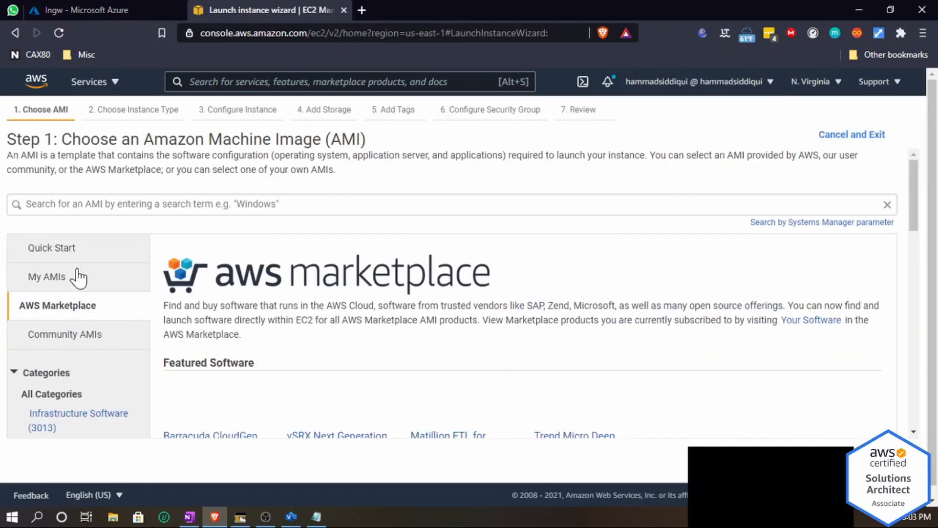
pyautogui.click(66, 286)
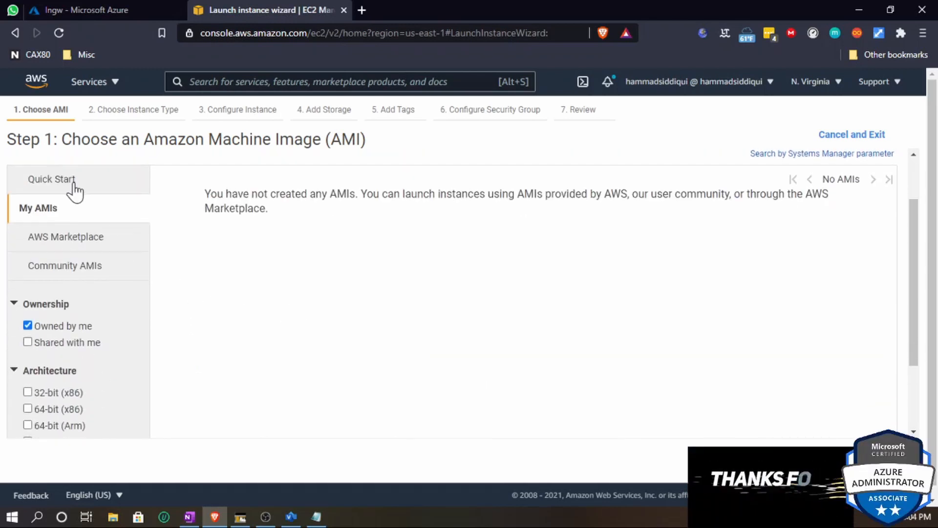
pyautogui.click(73, 190)
pyautogui.scroll(-15, 306, 281)
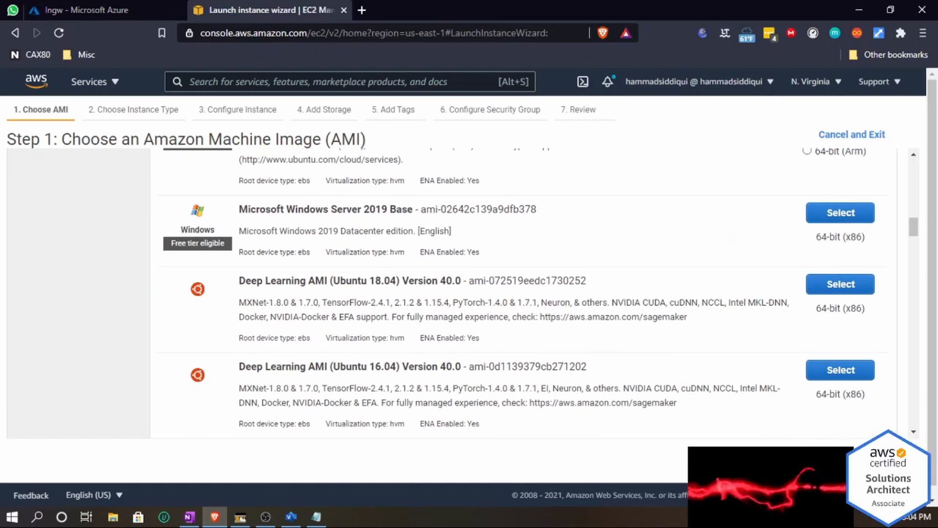
pyautogui.scroll(-8, 583, 327)
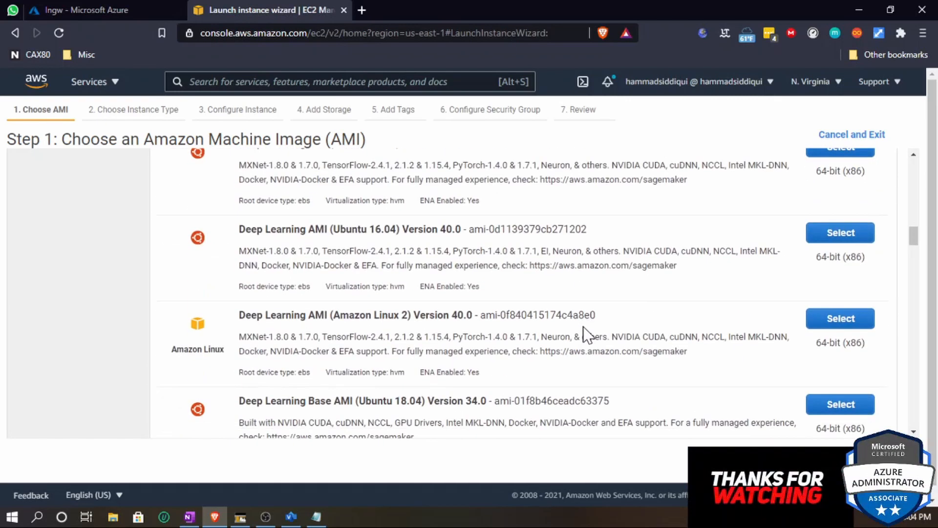
pyautogui.scroll(-4, 582, 326)
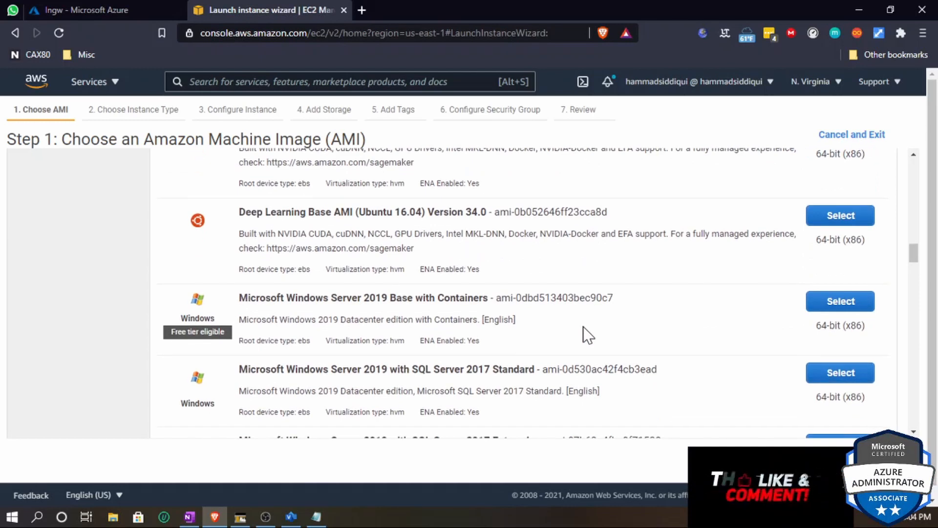
pyautogui.scroll(-7, 582, 326)
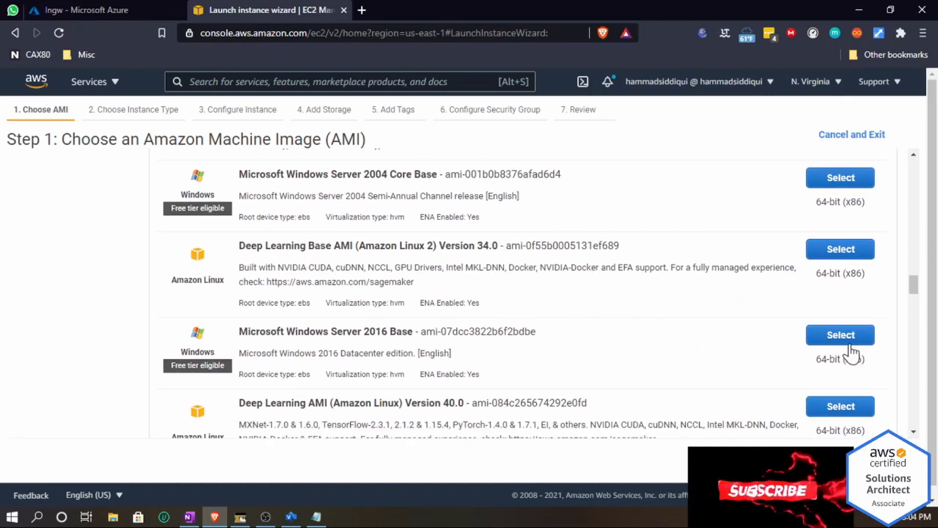
pyautogui.click(836, 337)
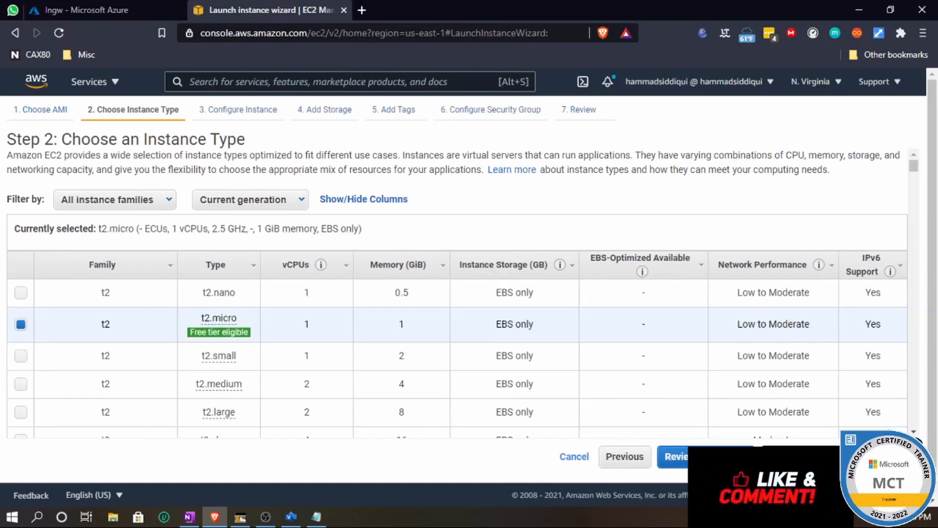
# - Keep the t2.micro type, place the instance in the s2s-vpc-aws-to-azure VPC, and advance to security group settings
pyautogui.click(834, 456)
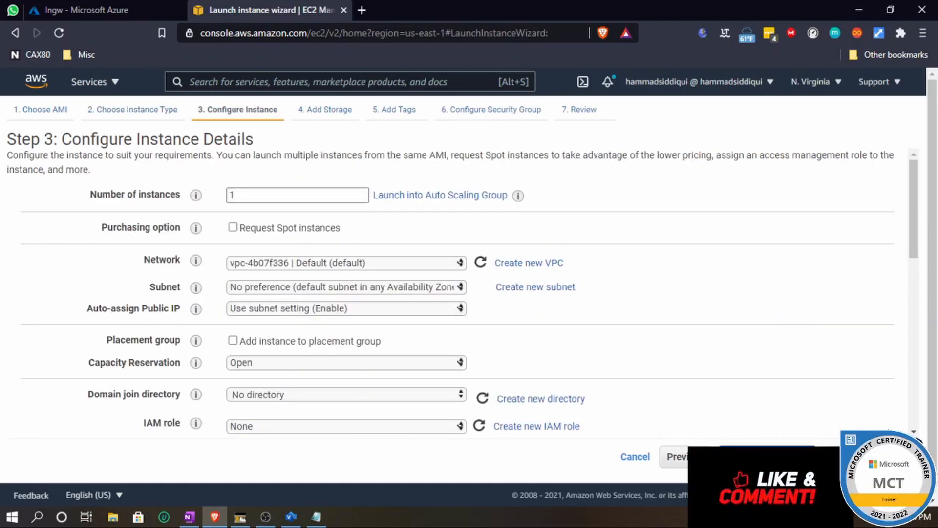
pyautogui.click(416, 264)
pyautogui.click(338, 291)
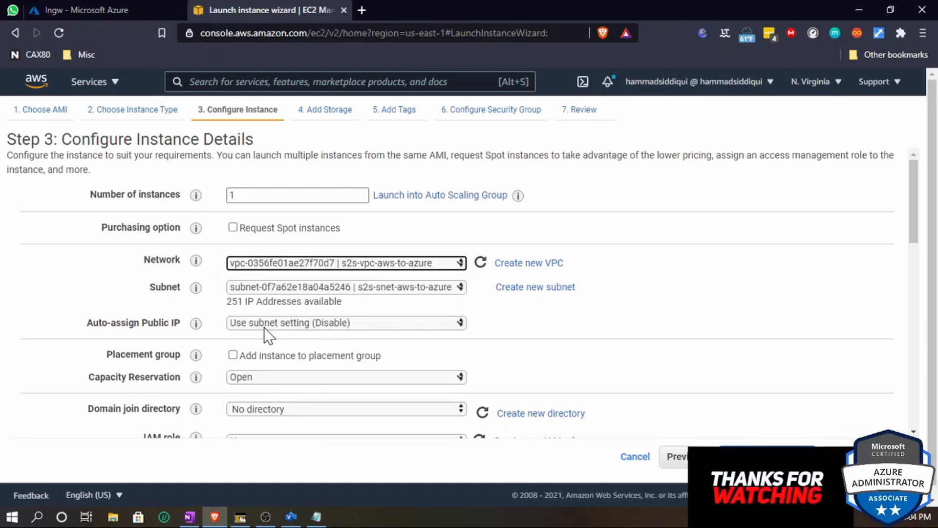
pyautogui.moveTo(93, 324); pyautogui.dragTo(174, 323)
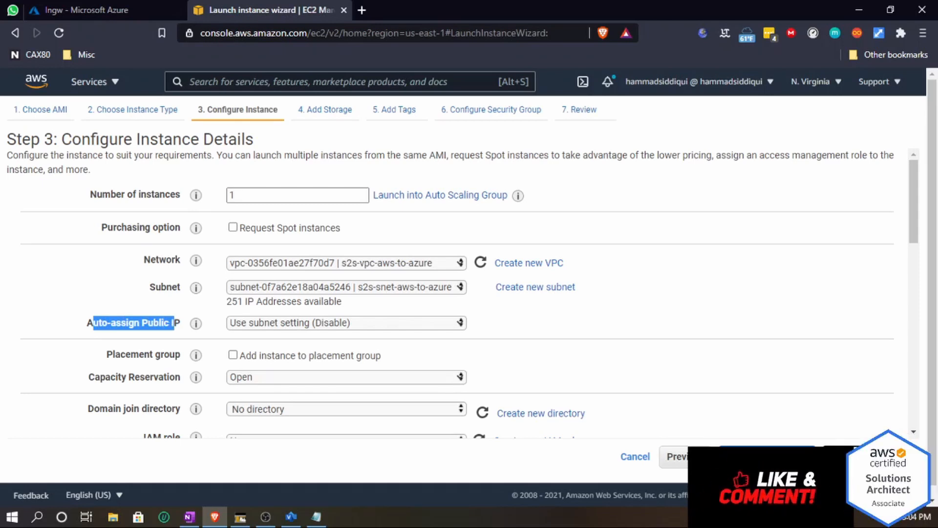
pyautogui.click(765, 455)
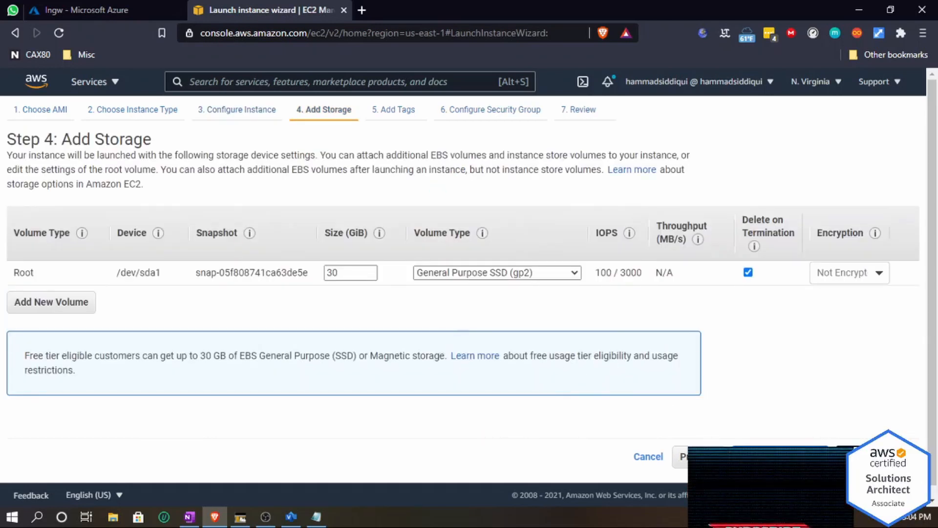
pyautogui.click(867, 456)
pyautogui.click(867, 456)
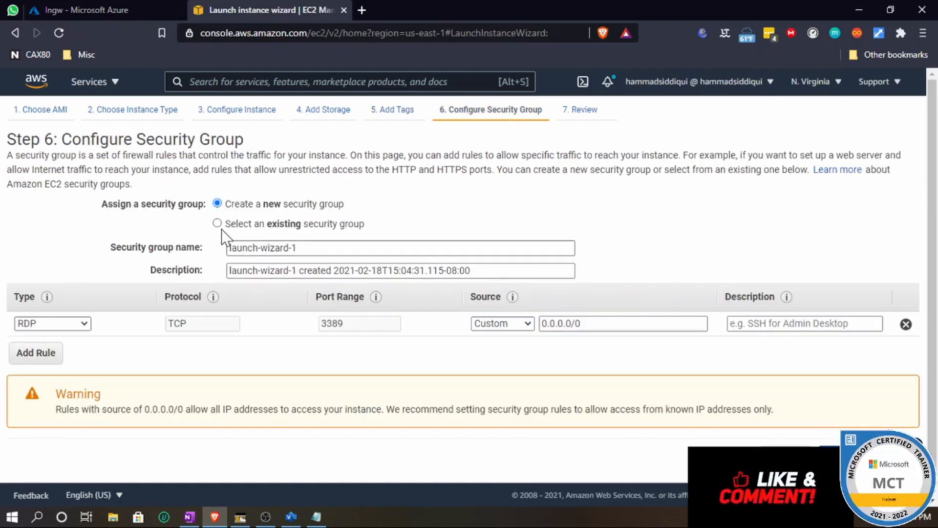
# - Create a security group named rdp-from-aws with description rdp-from-aws, allowing RDP from Anywhere
pyautogui.tripleClick(263, 247)
pyautogui.write('rdp-to')
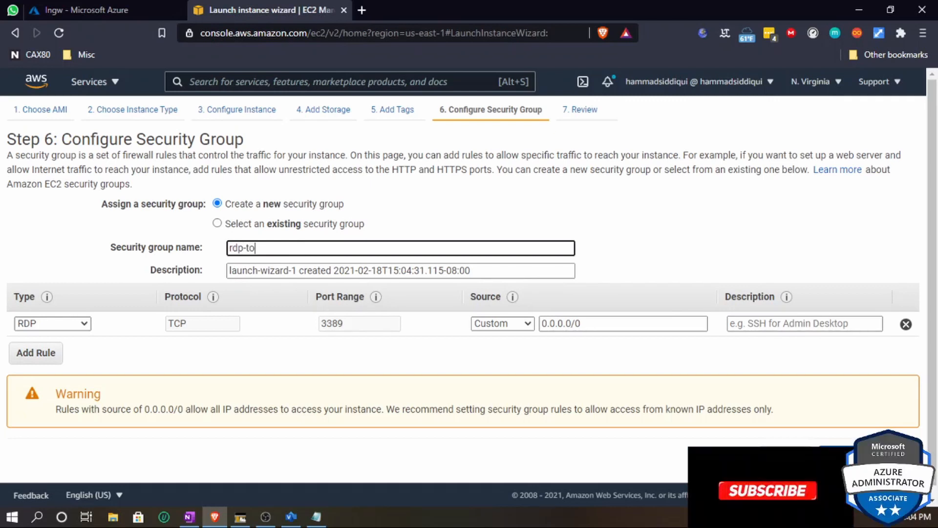
pyautogui.press('BackSpace')
pyautogui.press('BackSpace')
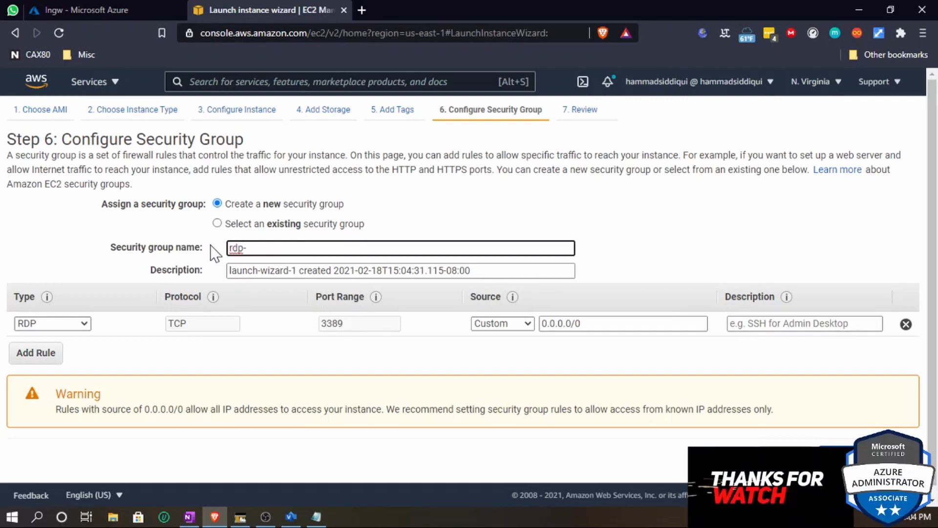
pyautogui.write('from-')
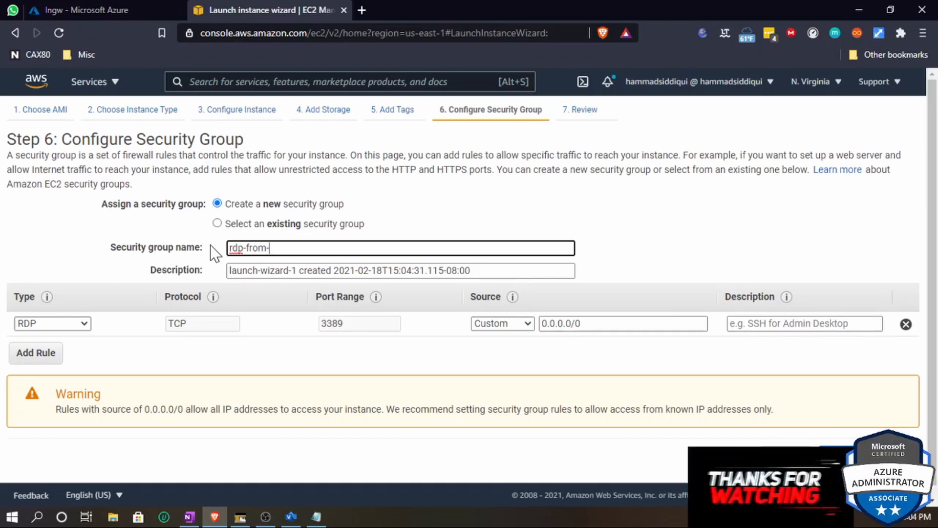
pyautogui.write('aws')
pyautogui.hotkey('shift', 'Left')
pyautogui.hotkey('shift', 'Left')
pyautogui.hotkey('shift', 'Left')
pyautogui.hotkey('shift', 'Left')
pyautogui.hotkey('shift', 'Left')
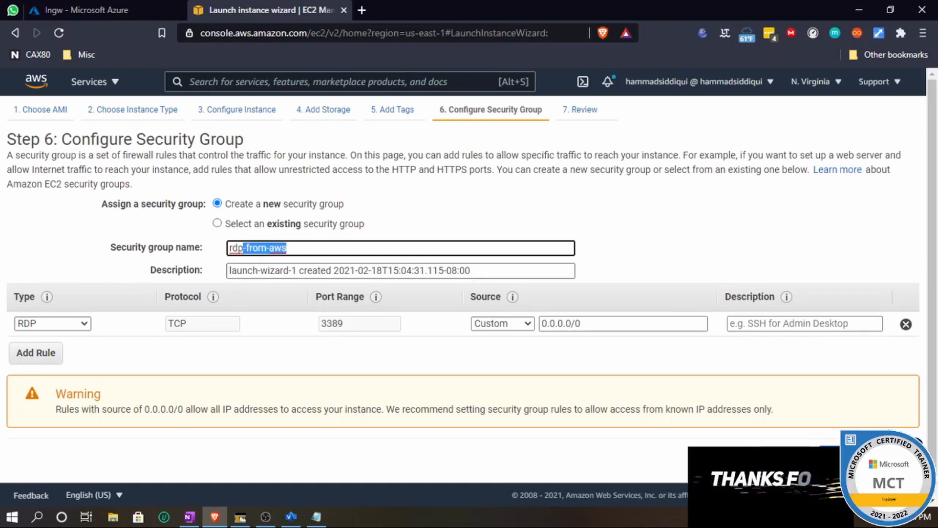
pyautogui.press('Tab')
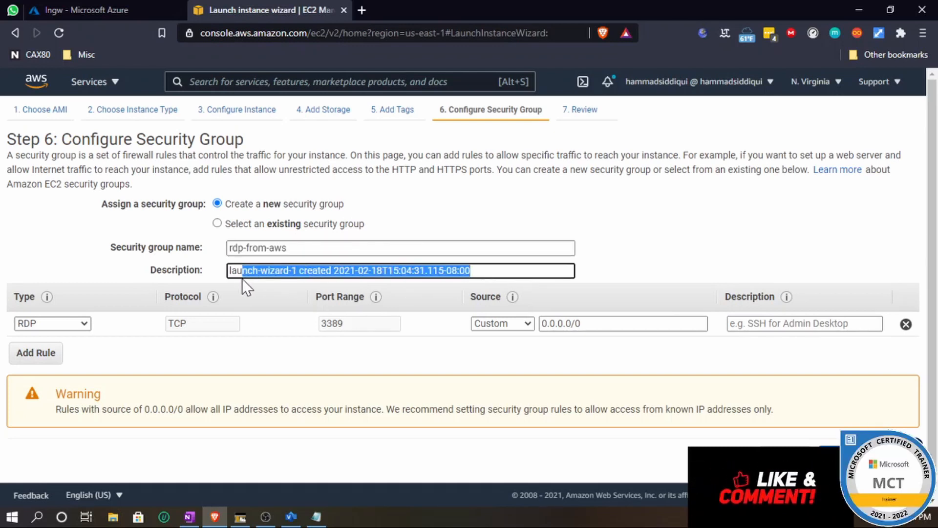
pyautogui.write('rdp-from-aws')
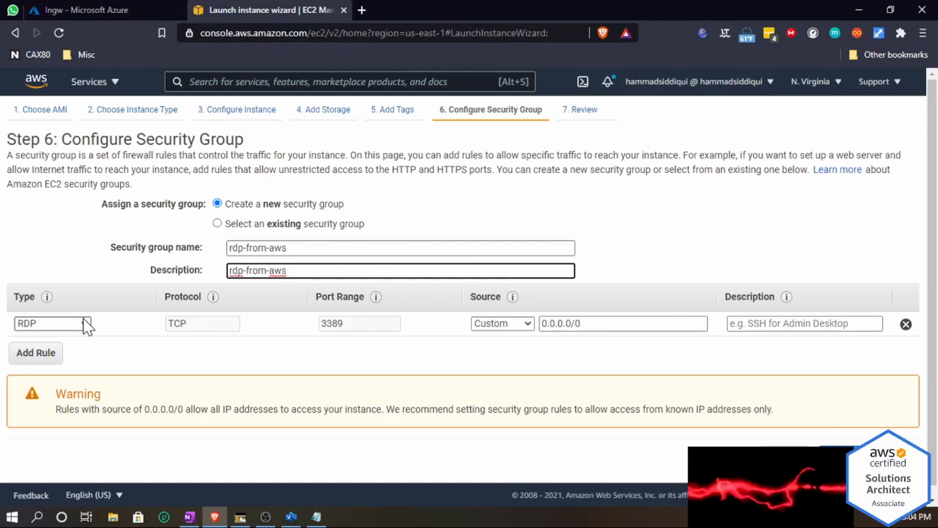
pyautogui.click(522, 324)
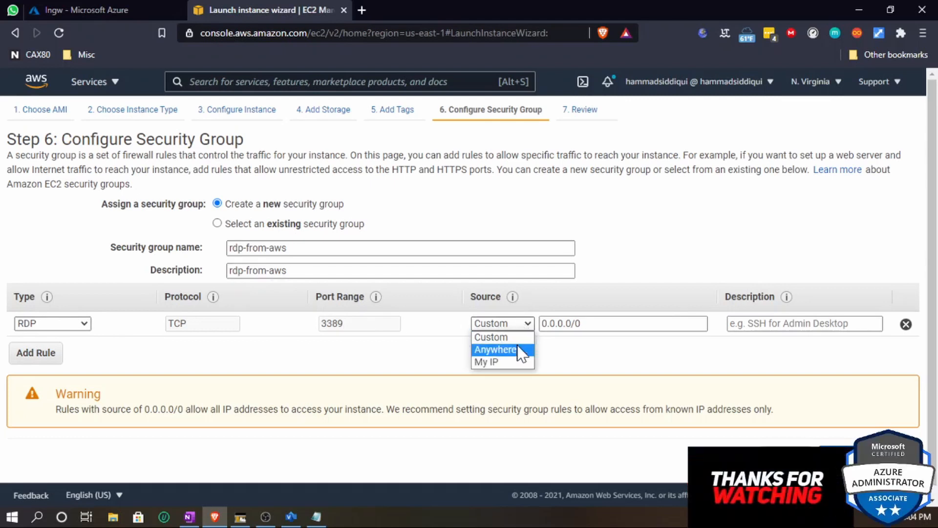
pyautogui.click(517, 345)
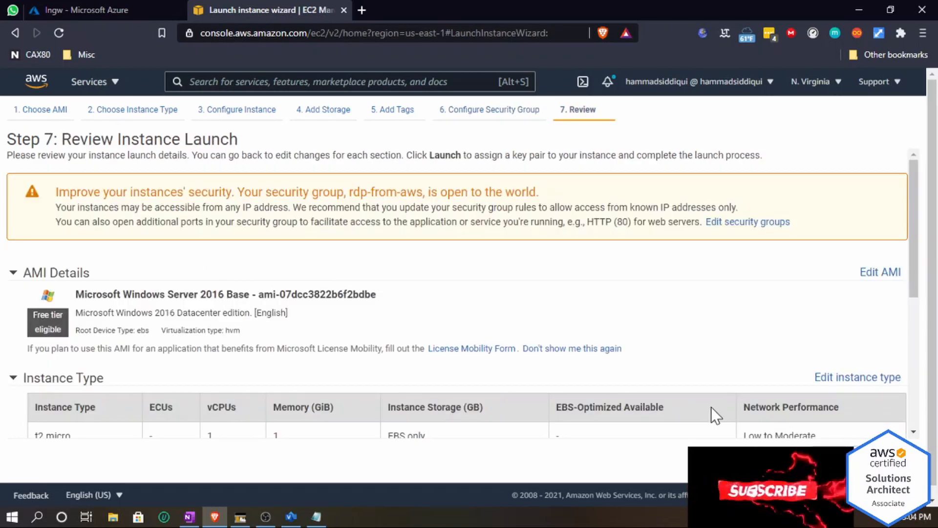
# - Launch the instance with the existing s2s key pair, acknowledging its private key file, and return to the Azure portal tab
pyautogui.scroll(-3, 710, 406)
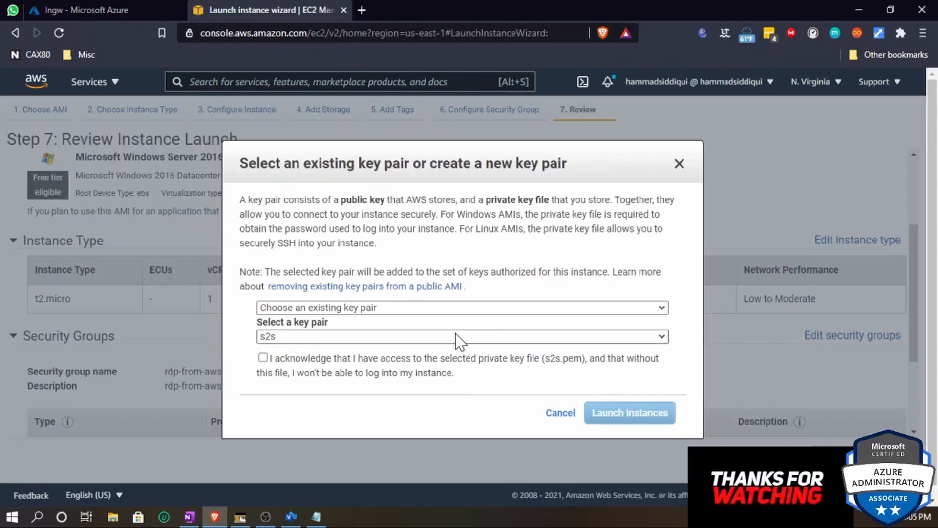
pyautogui.click(263, 358)
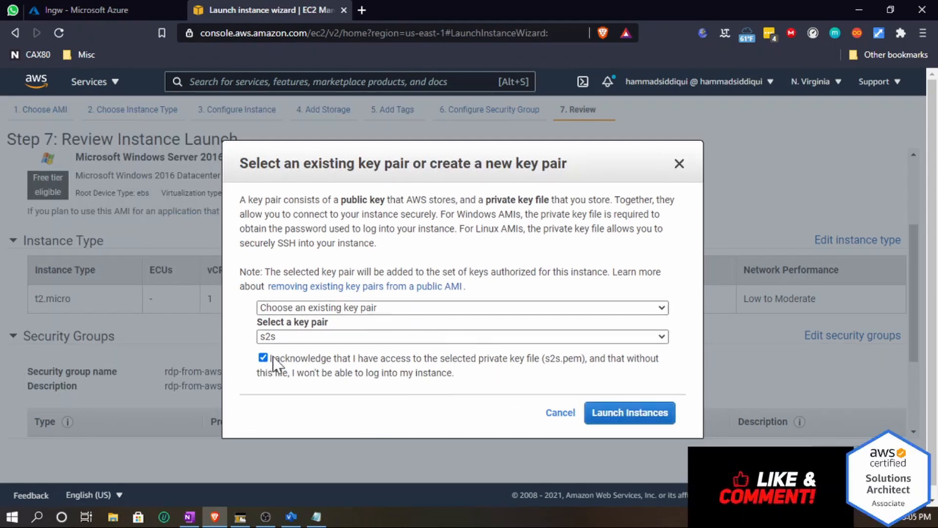
pyautogui.click(267, 357)
pyautogui.click(304, 307)
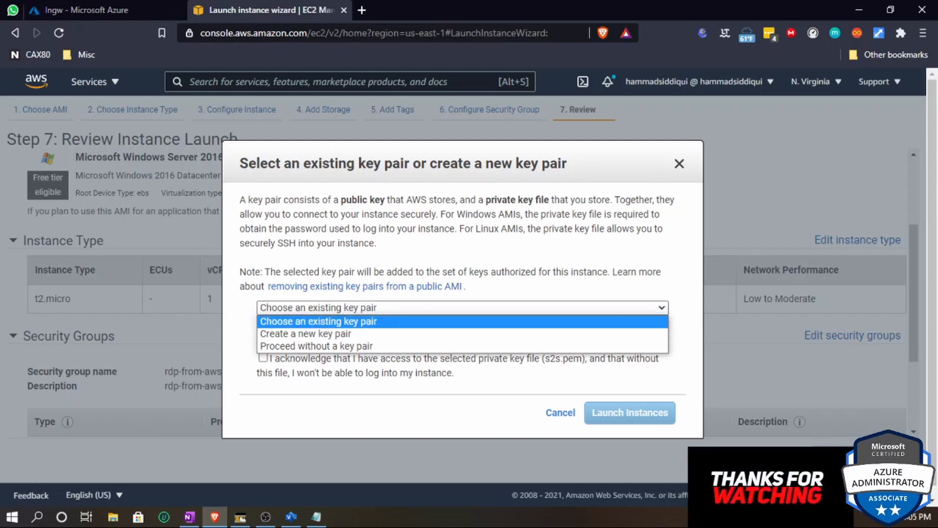
pyautogui.press('Return')
pyautogui.click(269, 339)
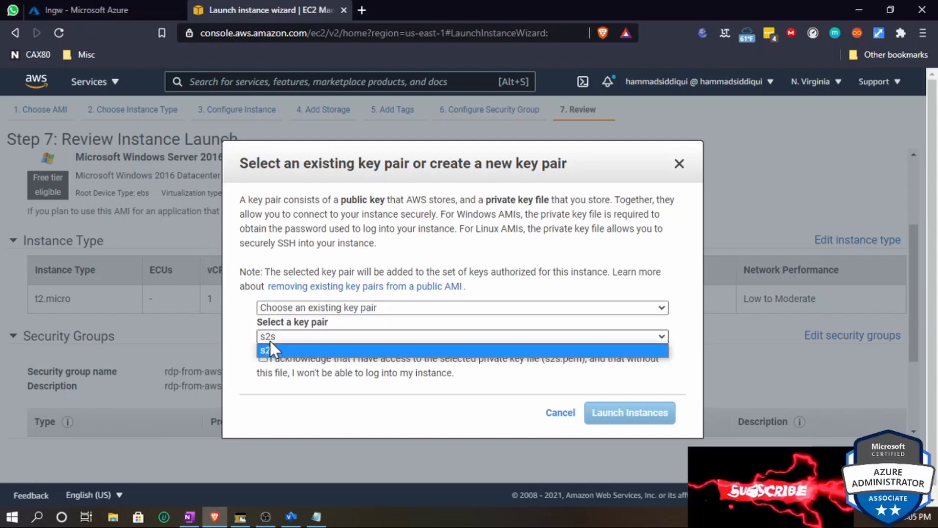
pyautogui.click(262, 360)
pyautogui.click(263, 357)
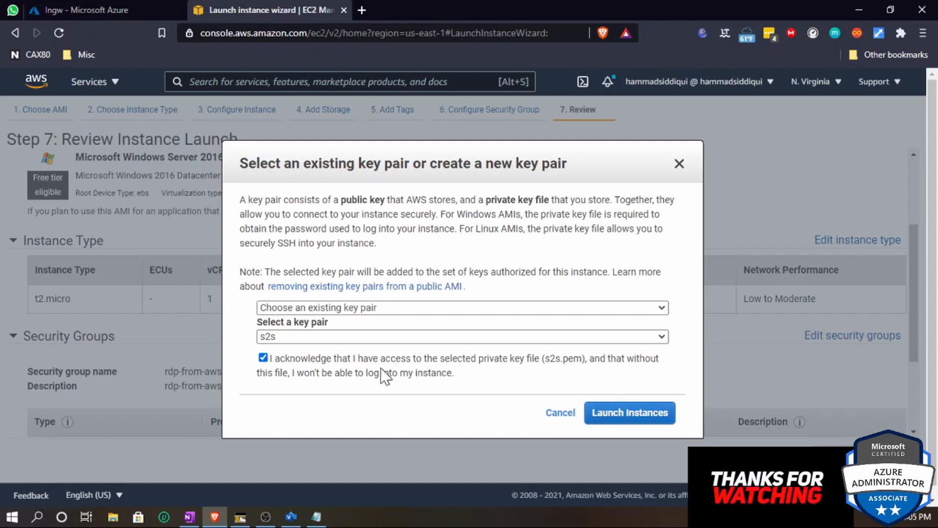
pyautogui.click(602, 409)
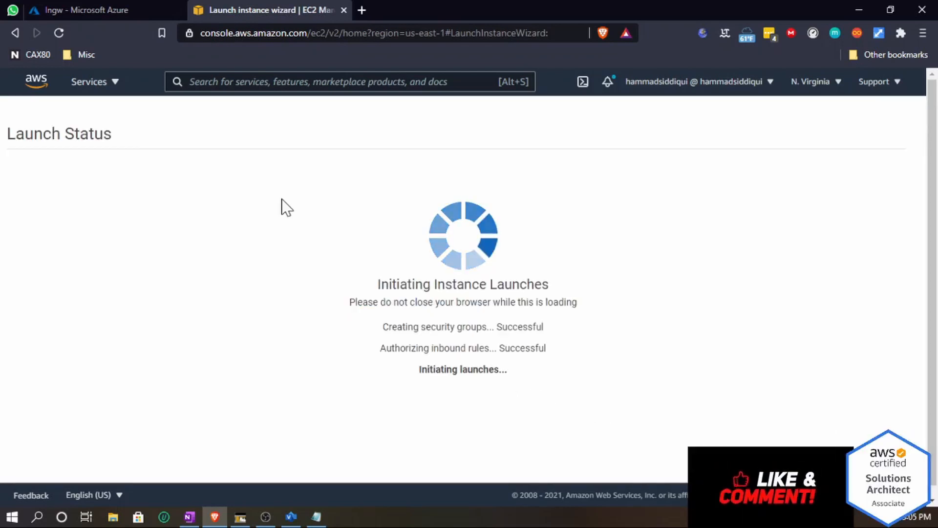
pyautogui.scroll(-3, 498, 420)
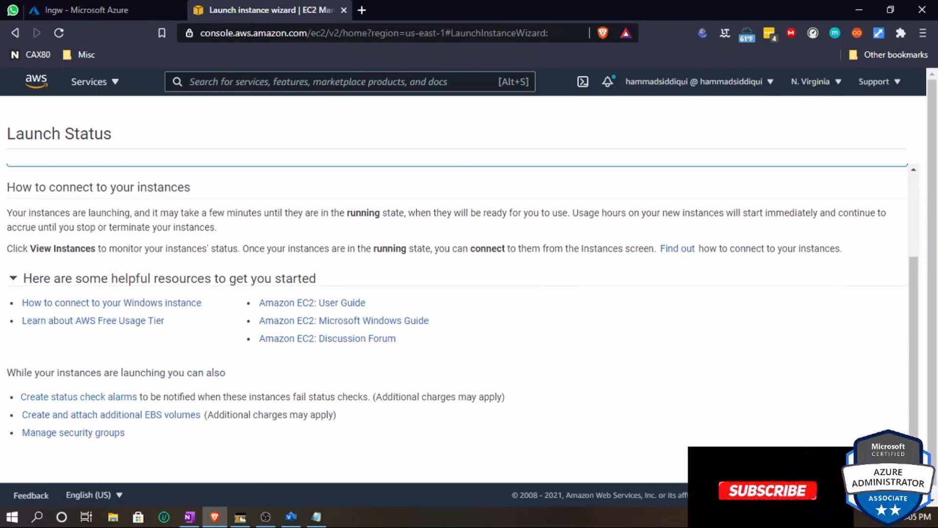
pyautogui.click(85, 9)
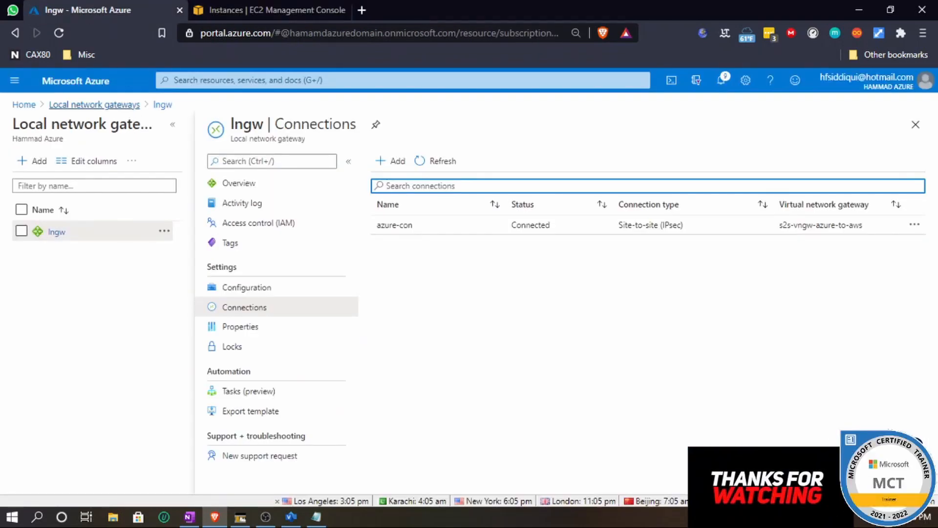
# - Start creating a new Azure virtual machine in the S2S-Azure-to-AWS resource group
pyautogui.click(12, 84)
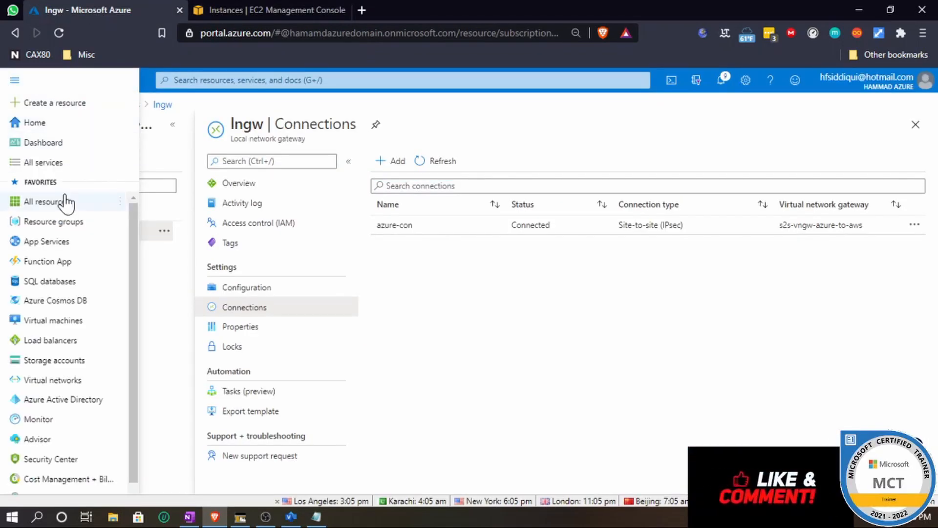
pyautogui.click(40, 321)
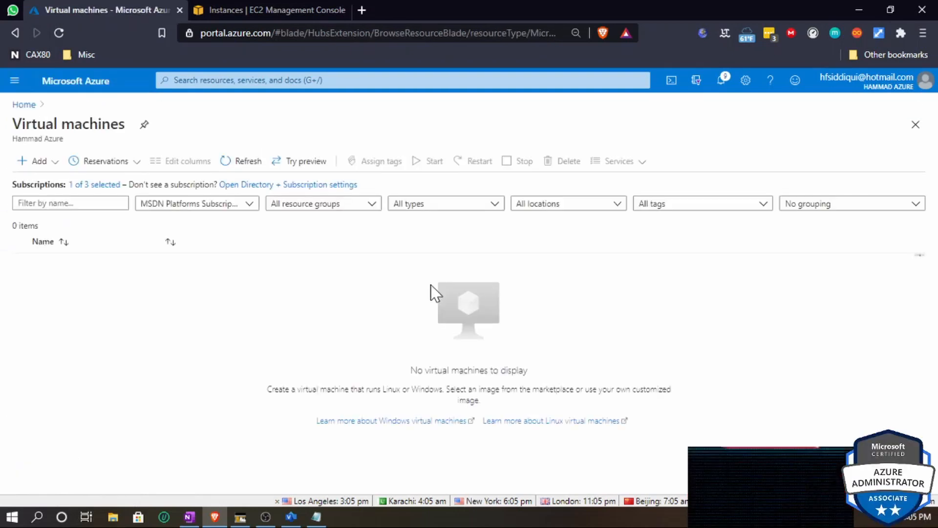
pyautogui.click(40, 164)
pyautogui.click(43, 182)
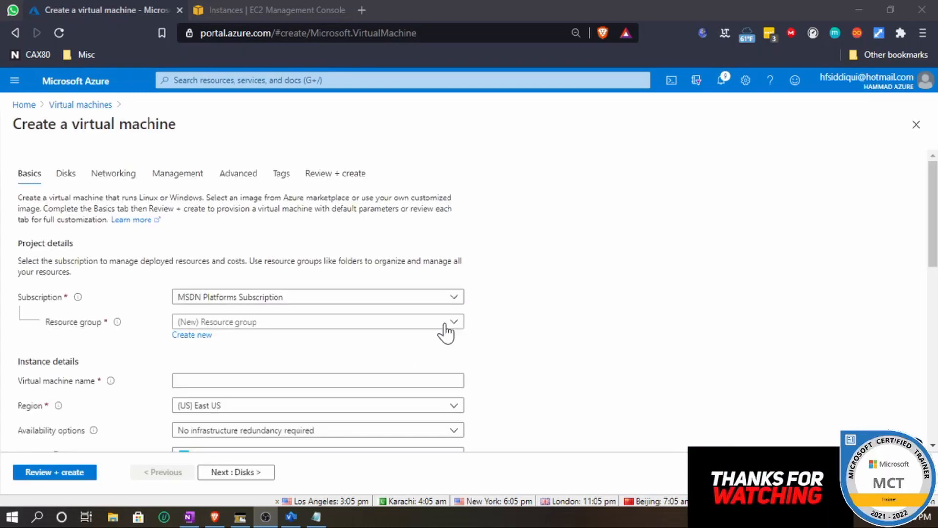
pyautogui.click(259, 322)
pyautogui.click(240, 386)
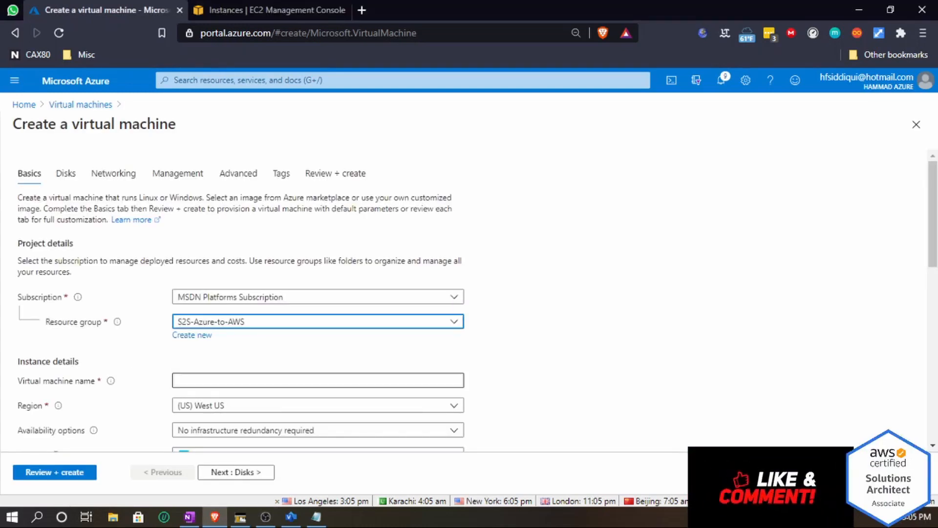
# - Name the virtual machine s2s-vm-to-aws
pyautogui.scroll(-3, 220, 259)
pyautogui.click(220, 242)
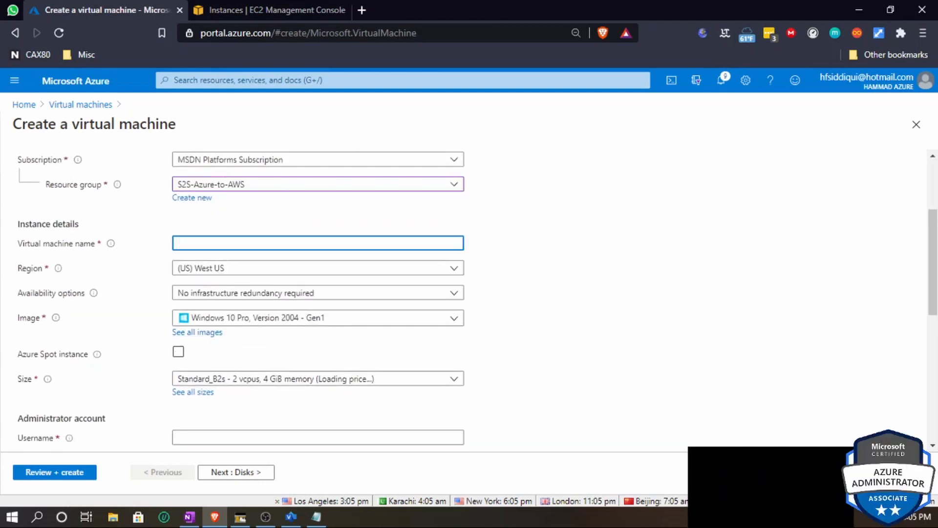
pyautogui.write('vm')
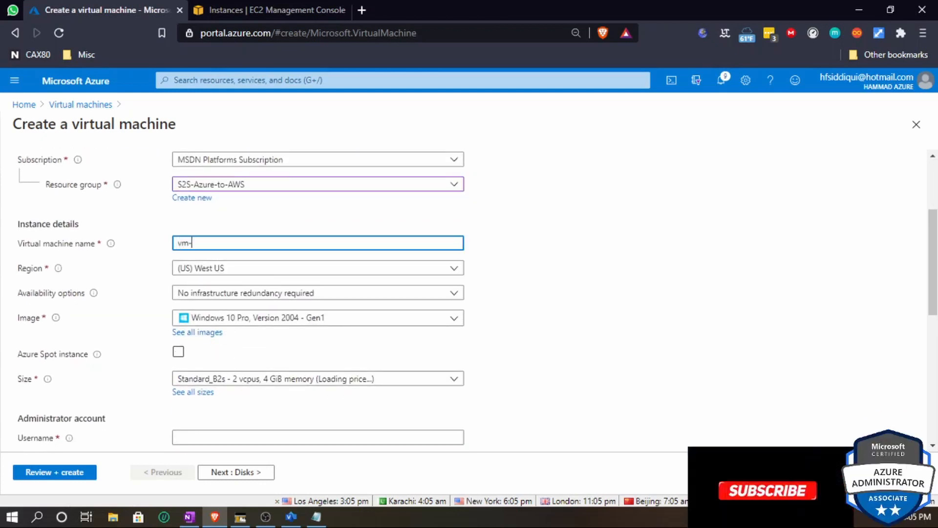
pyautogui.write('-to-aws')
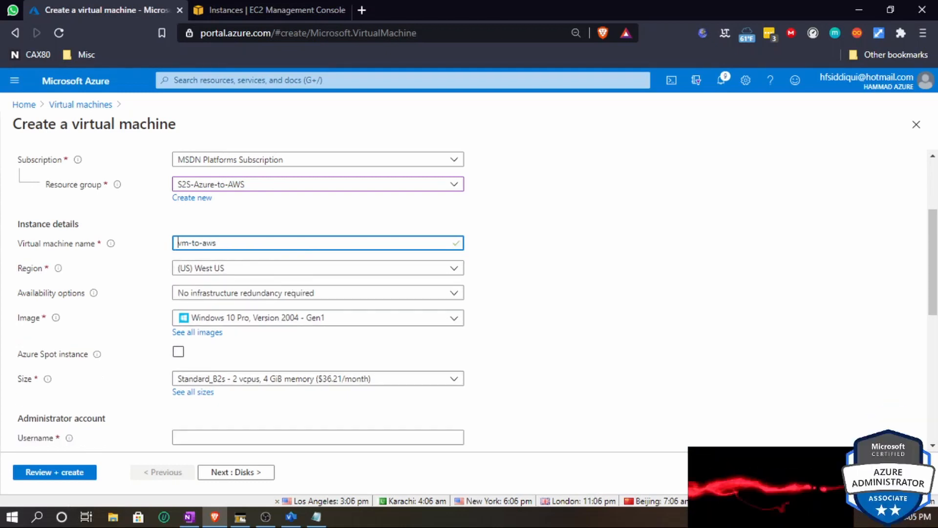
pyautogui.write('2s-')
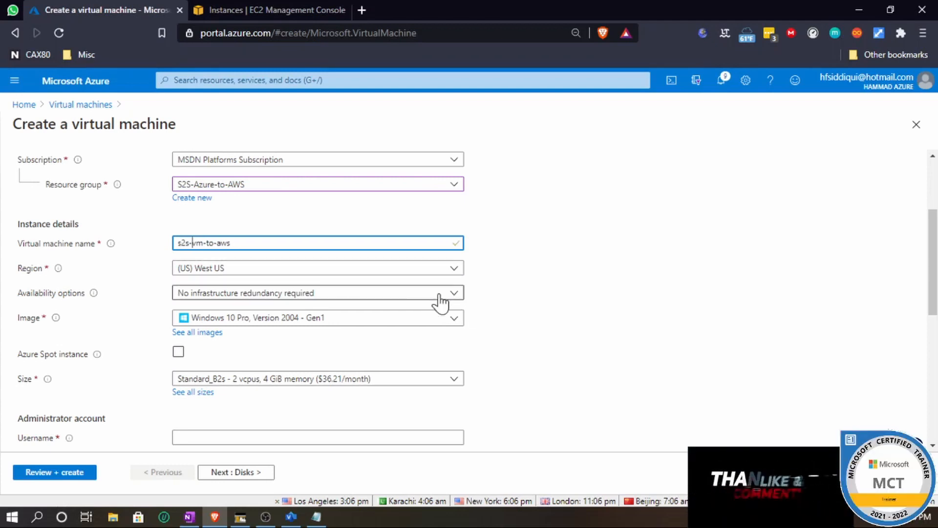
# - Select the Windows Server 2016 Datacenter - Gen1 image and set the administrator username to testadmin
pyautogui.click(284, 321)
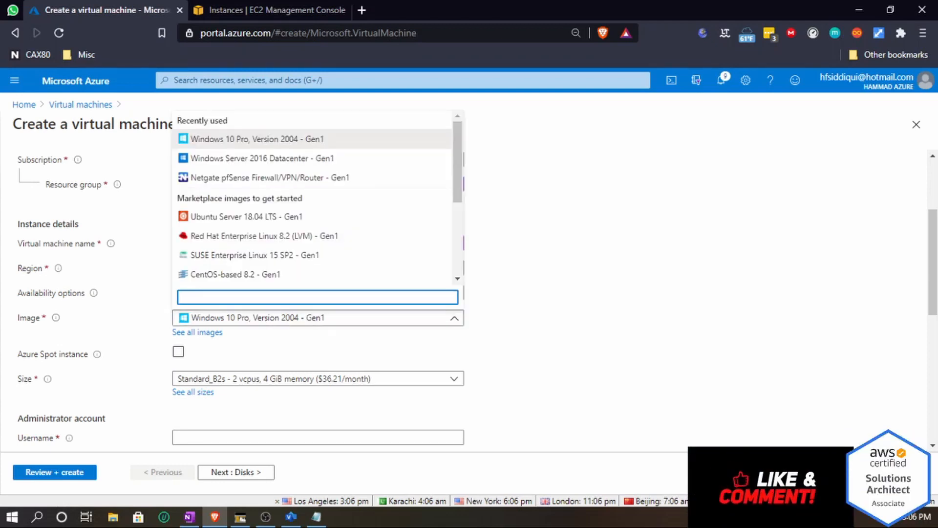
pyautogui.click(287, 157)
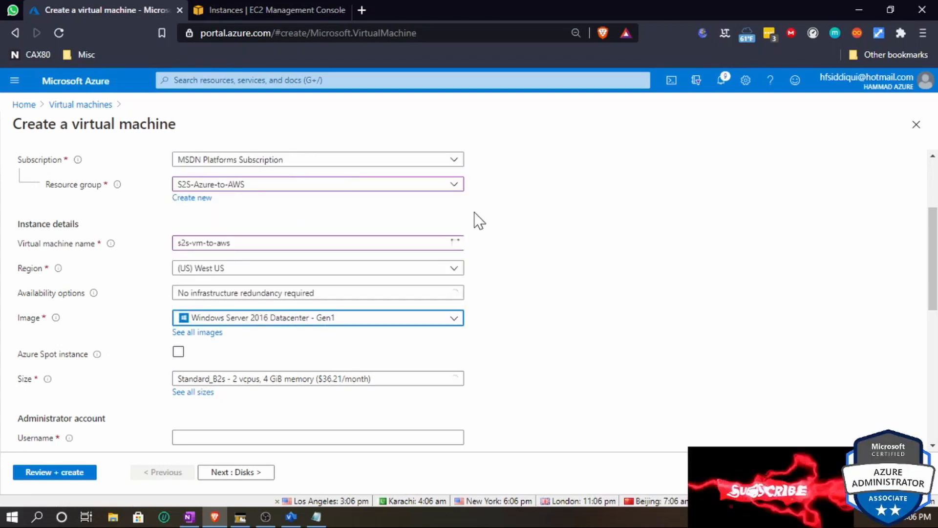
pyautogui.scroll(-3, 520, 311)
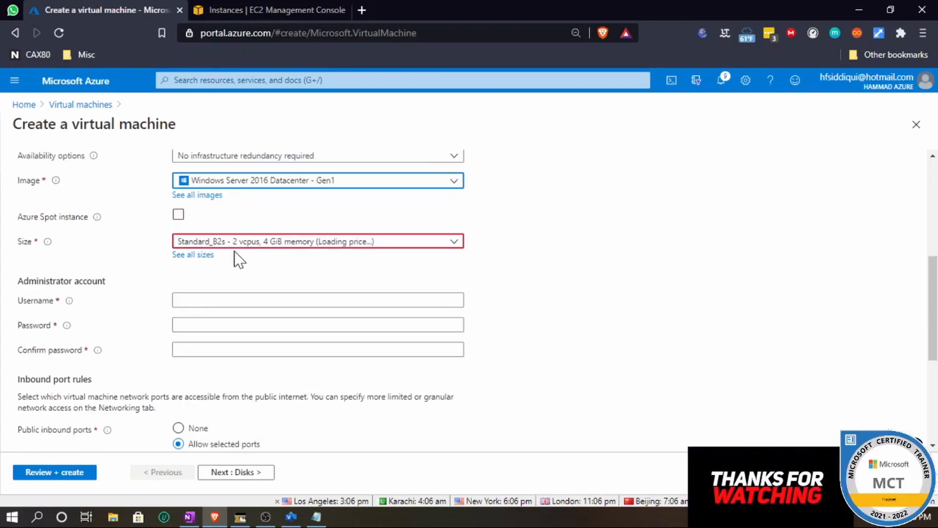
pyautogui.click(317, 300)
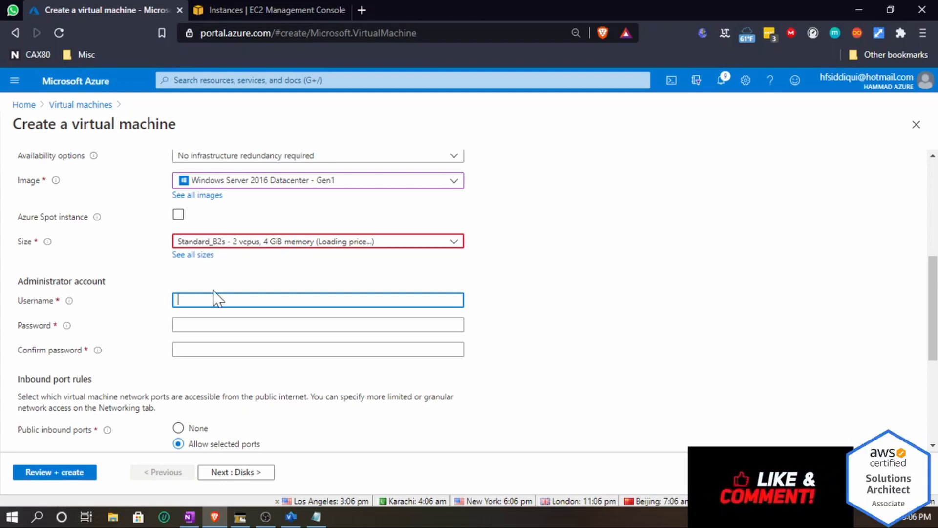
pyautogui.write('testadmin')
# - Enter the administrator account password and confirm it
pyautogui.click(317, 325)
pyautogui.write('••••')
pyautogui.moveTo(215, 325); pyautogui.dragTo(102, 318)
pyautogui.write('•••')
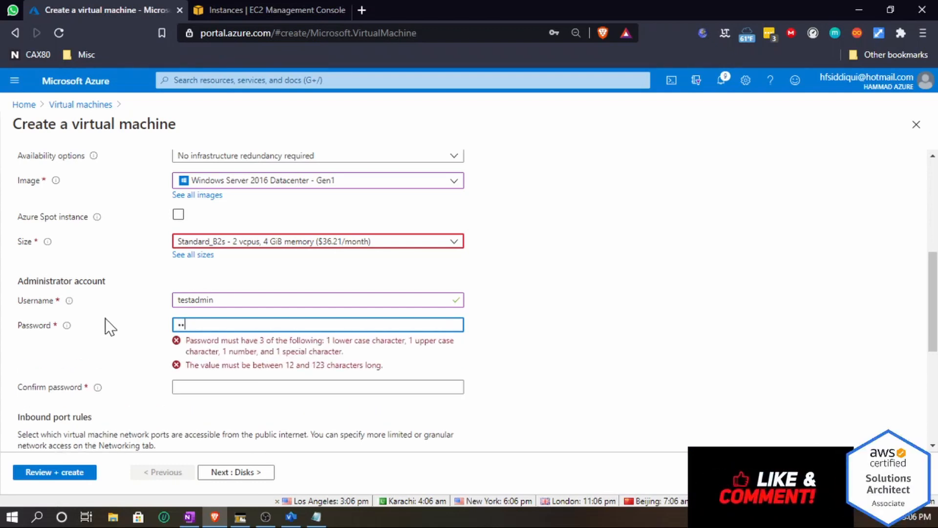
pyautogui.write('•••••')
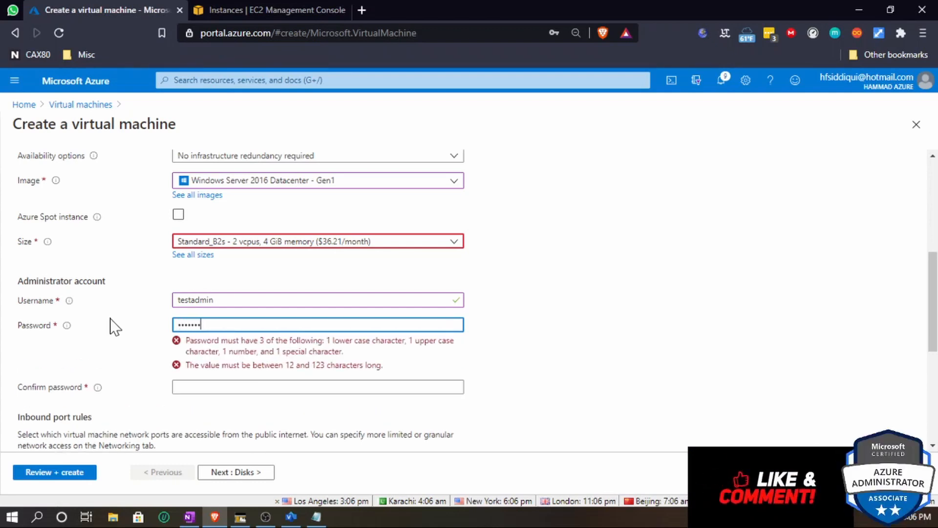
pyautogui.write('••••')
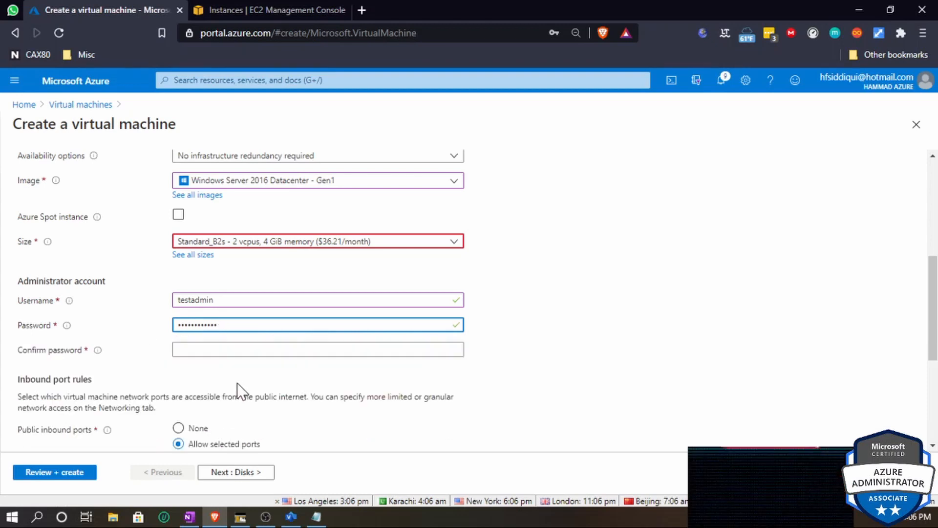
pyautogui.press('Tab')
pyautogui.write('•••••••••')
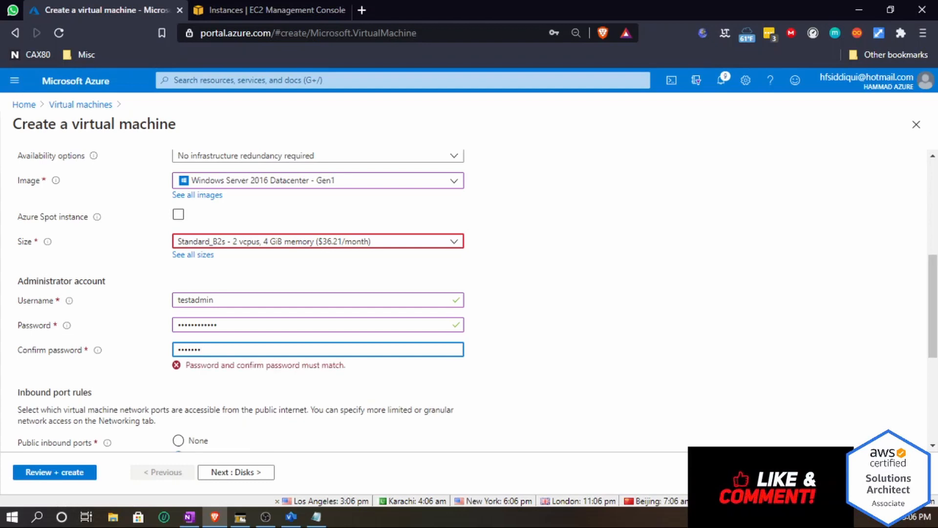
pyautogui.write('•')
pyautogui.click(573, 350)
# - Keep RDP (3389) as the allowed public inbound port and continue to the disk settings
pyautogui.scroll(-4, 572, 350)
pyautogui.scroll(3, 572, 350)
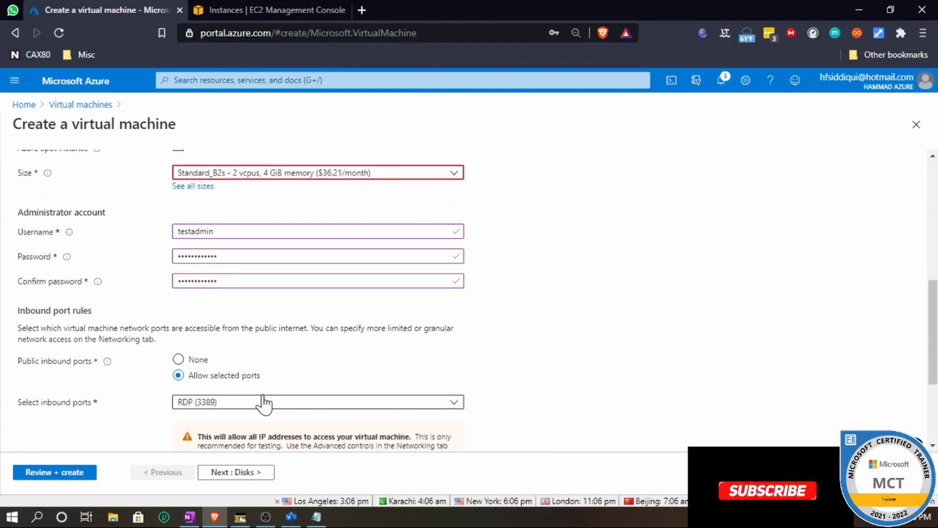
pyautogui.click(247, 403)
pyautogui.click(614, 383)
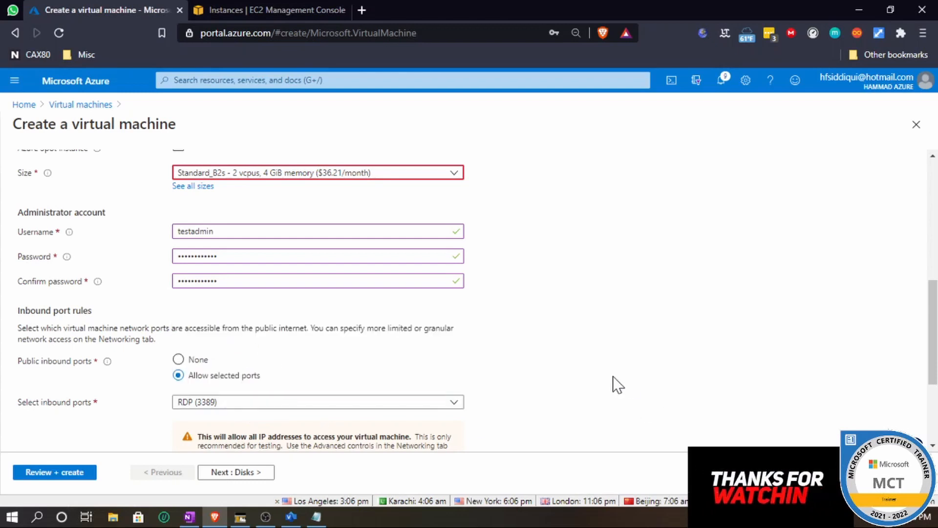
pyautogui.scroll(-3, 613, 383)
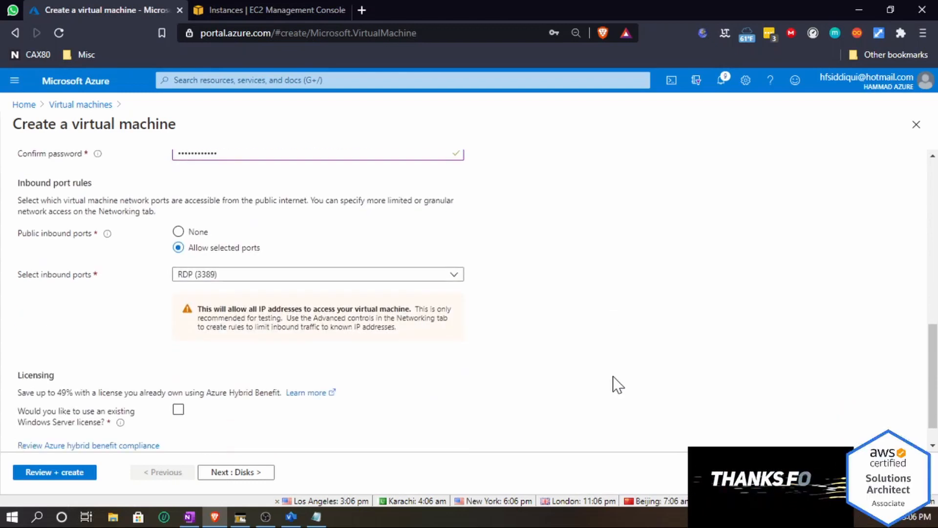
pyautogui.click(239, 472)
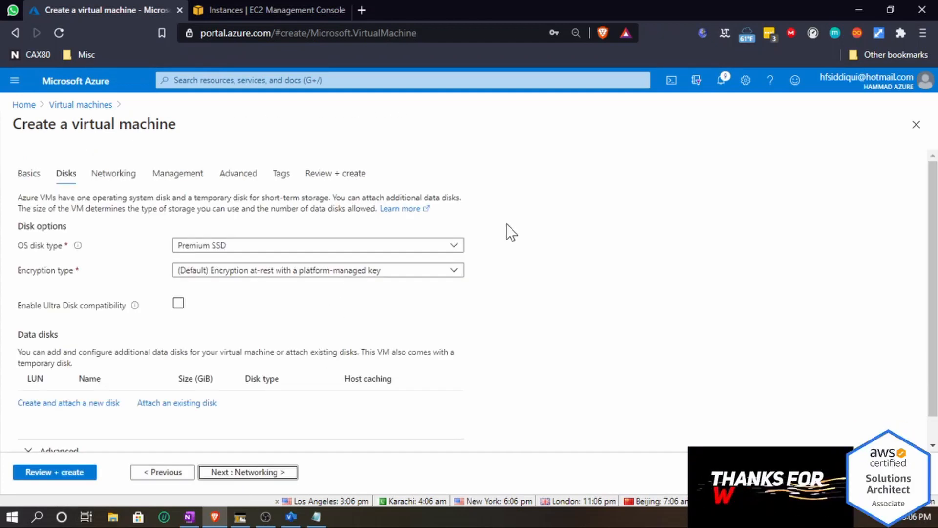
# - Set the OS disk type to Standard HDD and continue to the networking settings
pyautogui.click(439, 243)
pyautogui.click(263, 262)
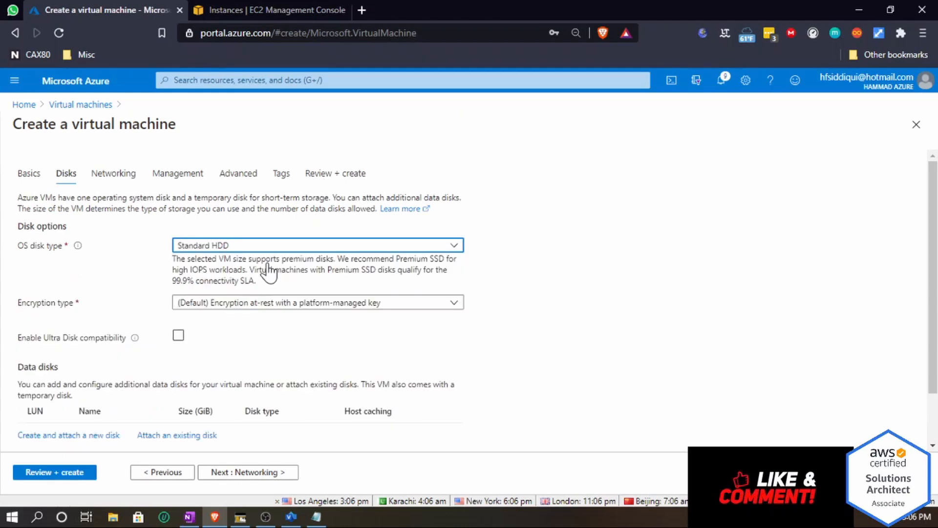
pyautogui.scroll(-2, 315, 378)
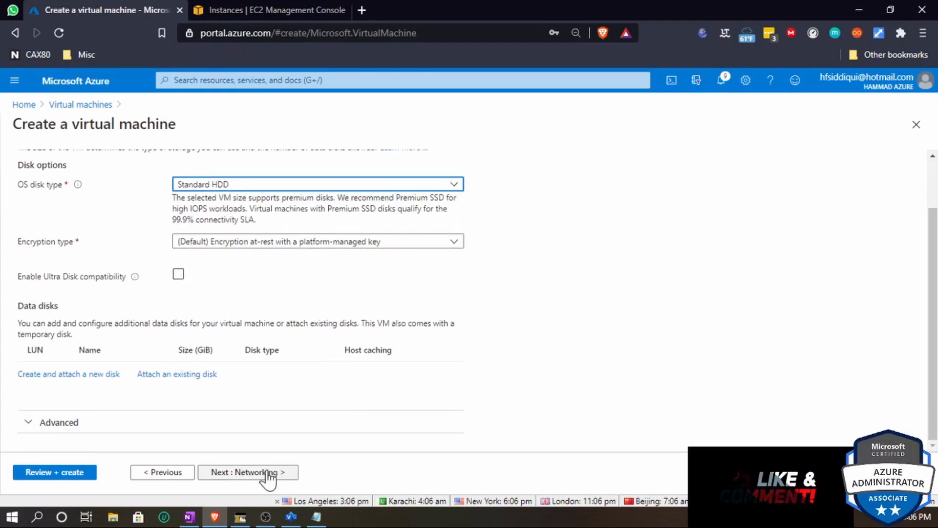
pyautogui.click(240, 473)
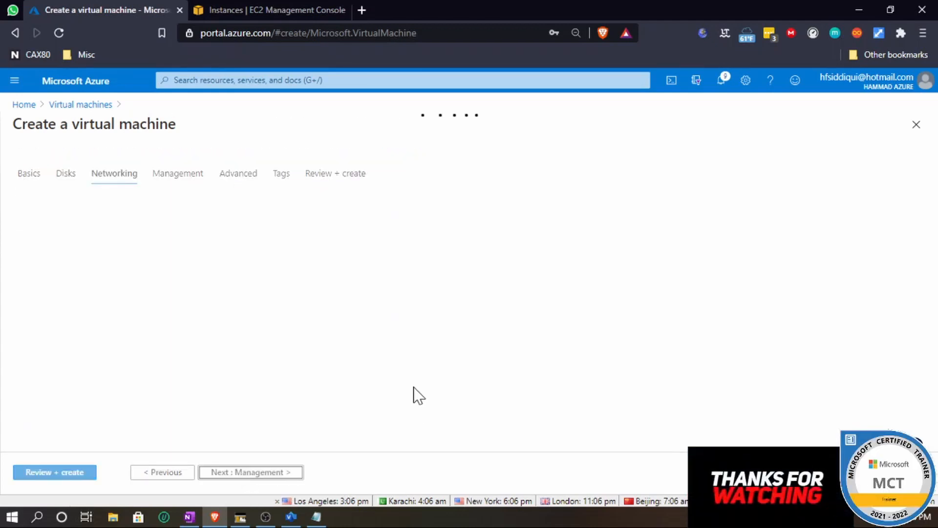
# - Accept the default network settings and disable boot diagnostics in the management settings
pyautogui.scroll(-2, 229, 423)
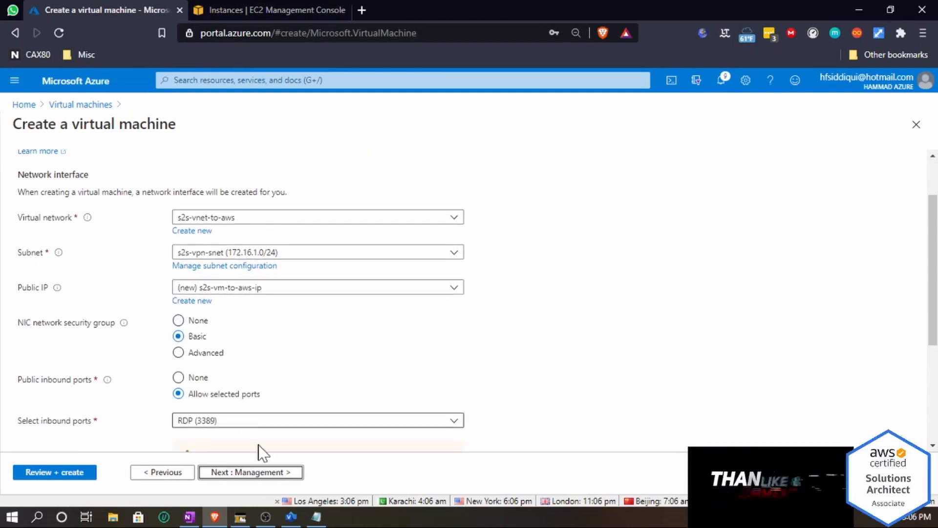
pyautogui.click(260, 472)
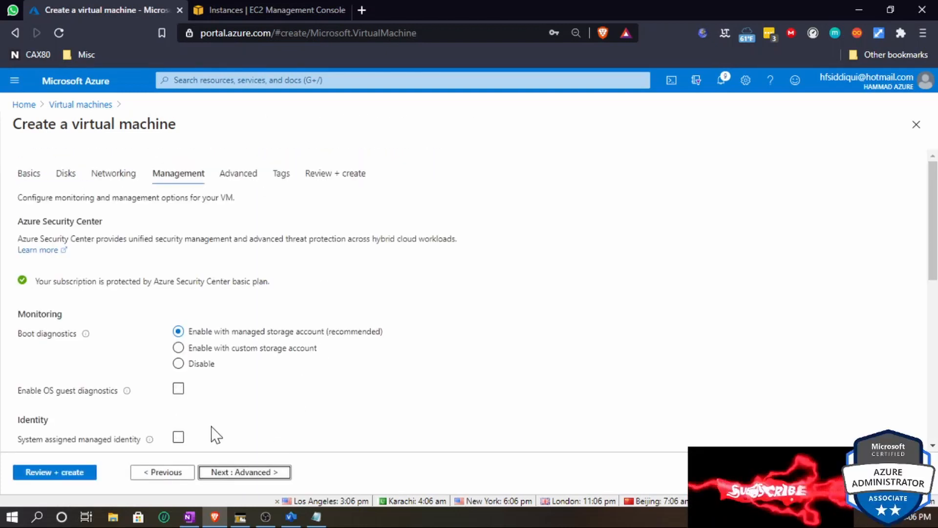
pyautogui.click(182, 363)
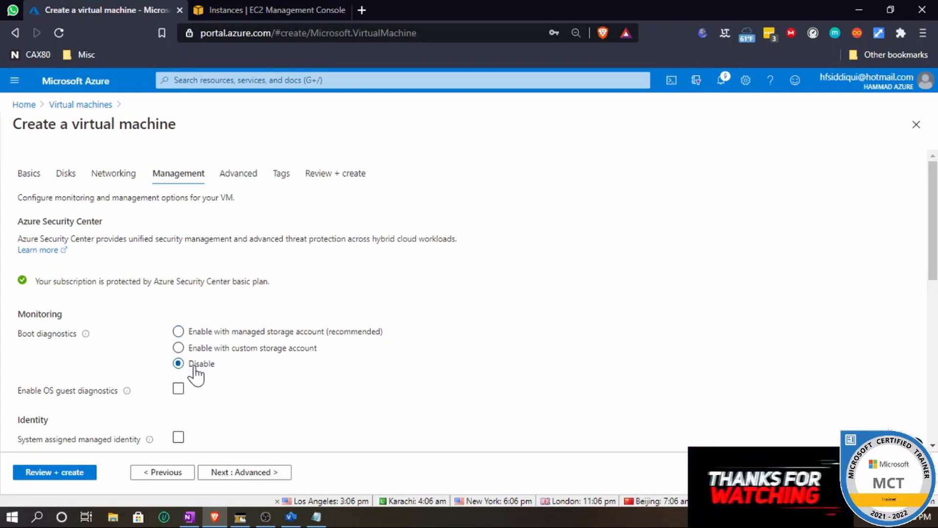
pyautogui.click(256, 473)
# - Skip the advanced and tag settings, review the configuration, and create the virtual machine
pyautogui.scroll(-5, 273, 429)
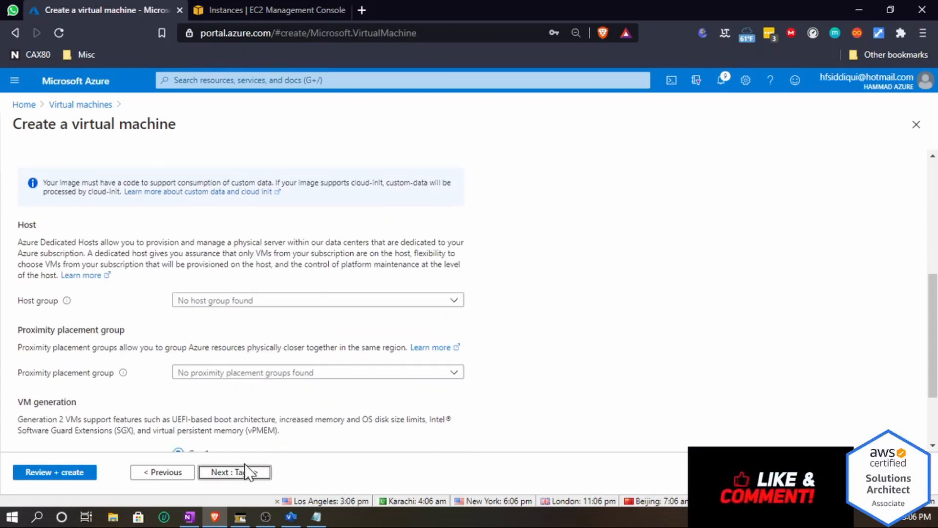
pyautogui.click(235, 470)
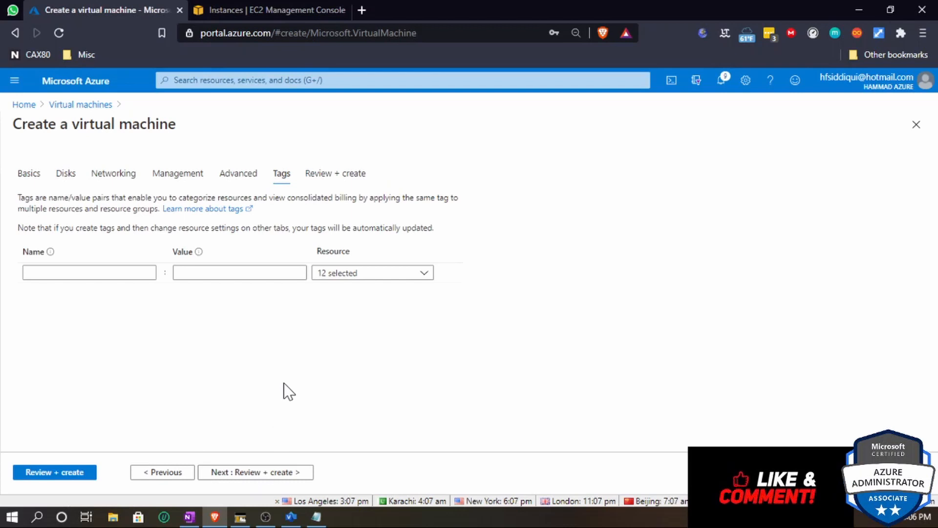
pyautogui.click(250, 472)
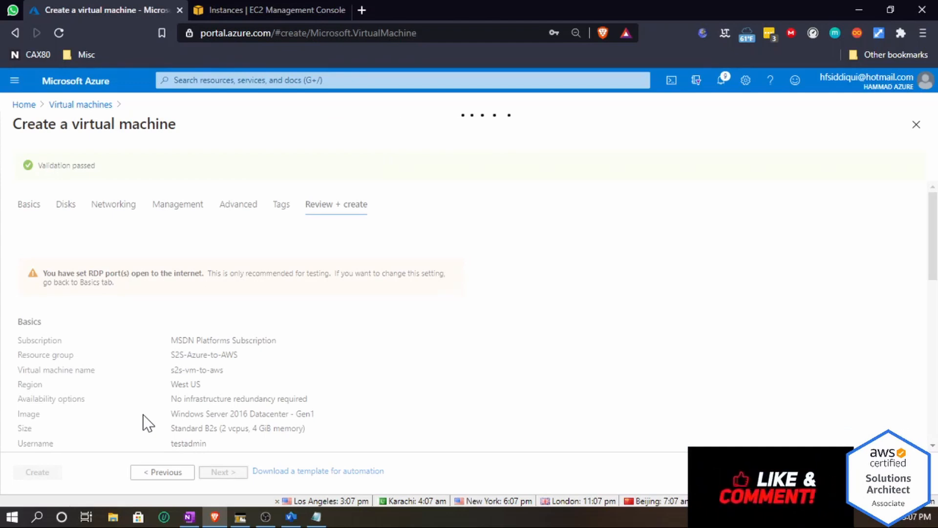
pyautogui.scroll(-6, 144, 415)
pyautogui.click(37, 474)
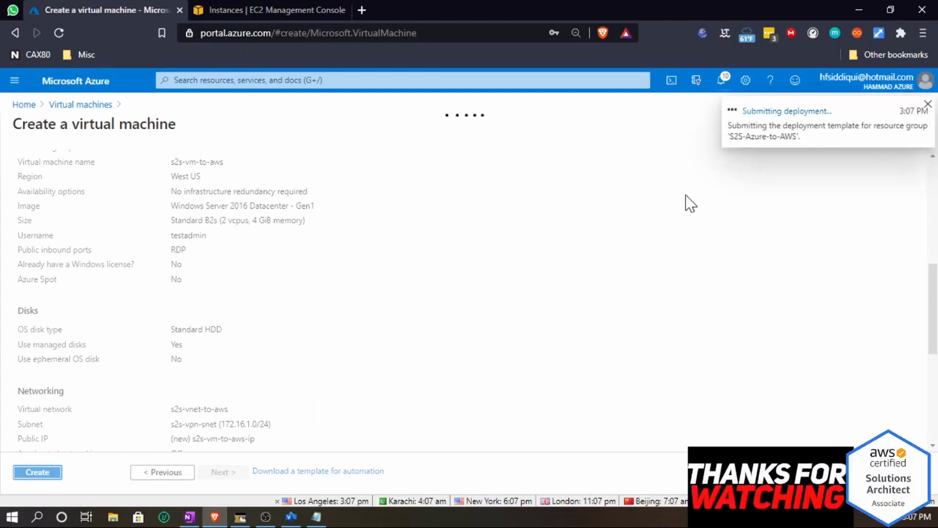
# - Return to the EC2 console, refresh the instance list, and select the Windows test instance
pyautogui.click(229, 11)
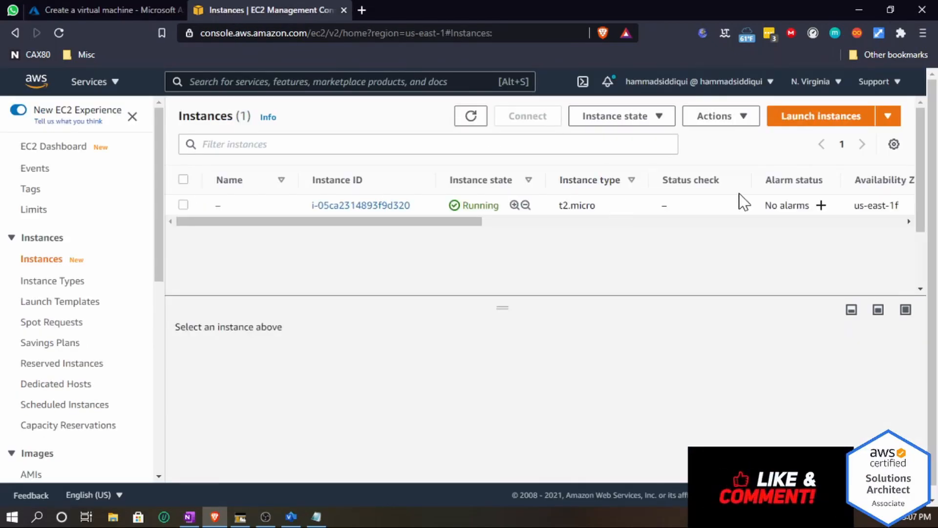
pyautogui.click(469, 117)
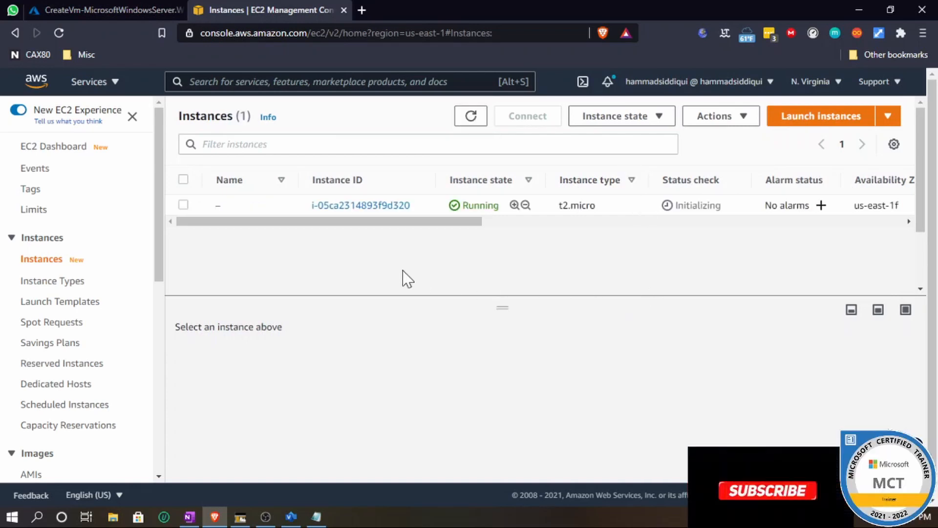
pyautogui.click(183, 205)
pyautogui.moveTo(504, 308); pyautogui.dragTo(497, 253)
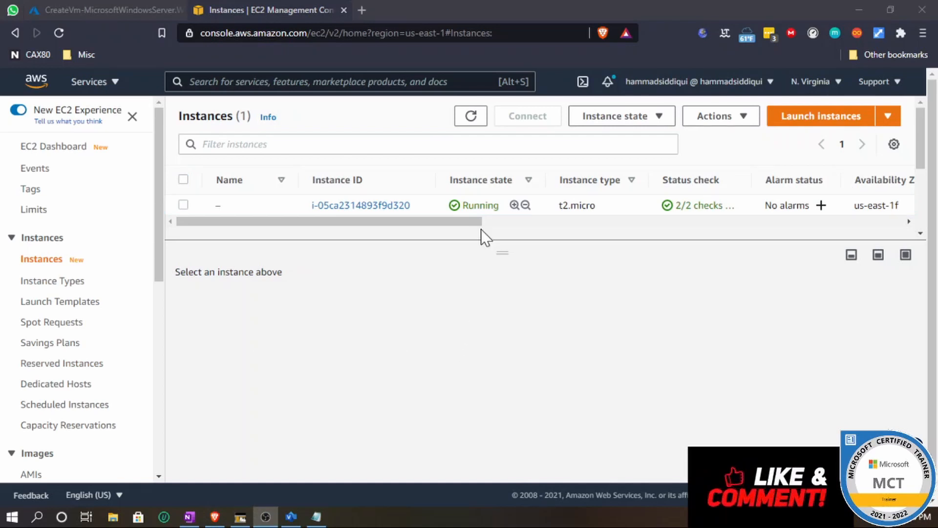
pyautogui.click(470, 116)
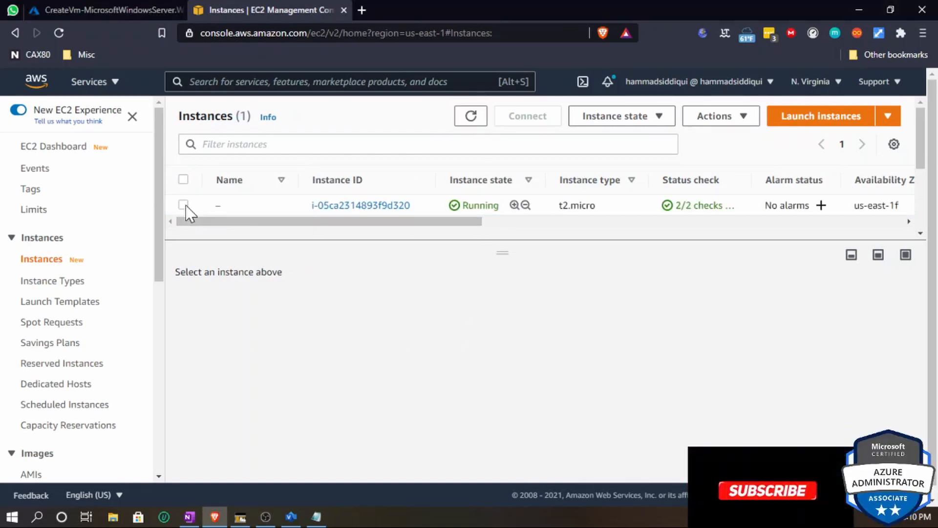
pyautogui.click(183, 206)
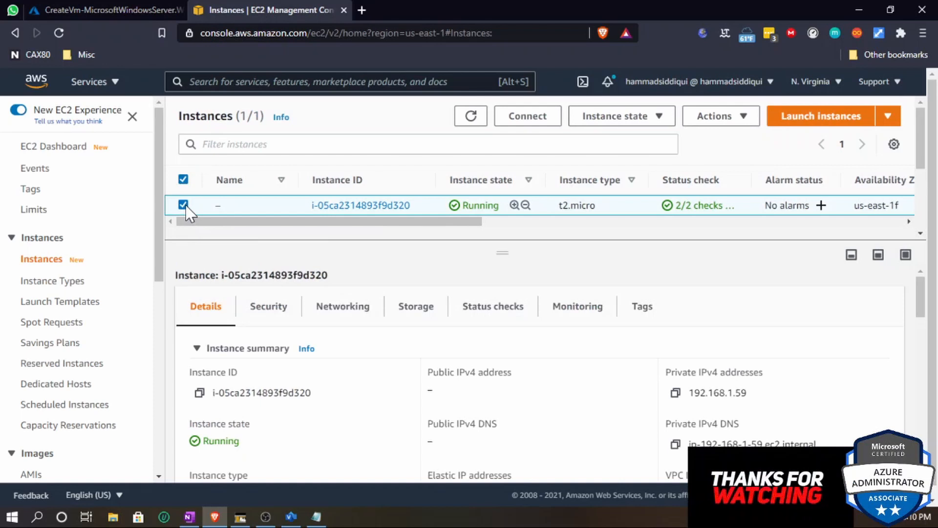
# - Open the RDP client connection details for the EC2 Windows instance, decrypt its Administrator password with the s2s key pair file, and copy it
pyautogui.click(528, 118)
pyautogui.click(246, 239)
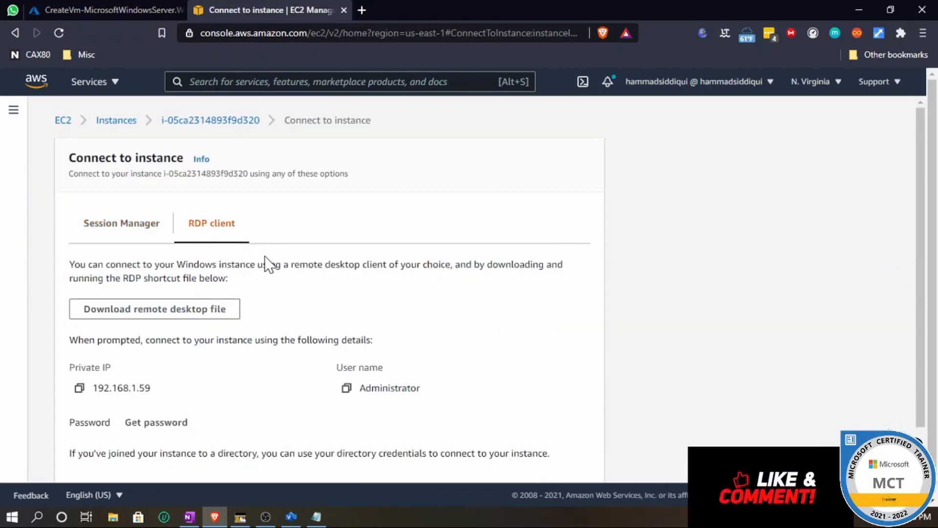
pyautogui.scroll(-1, 201, 353)
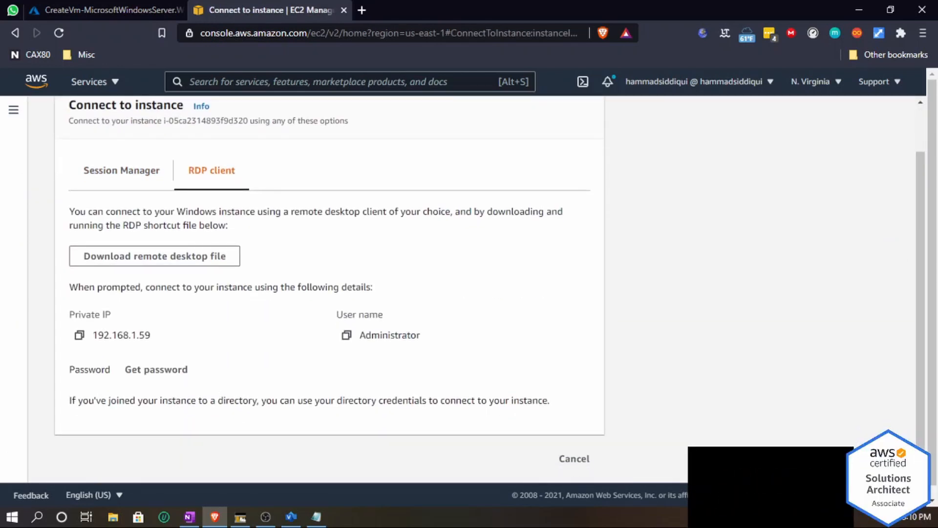
pyautogui.click(163, 373)
pyautogui.click(130, 330)
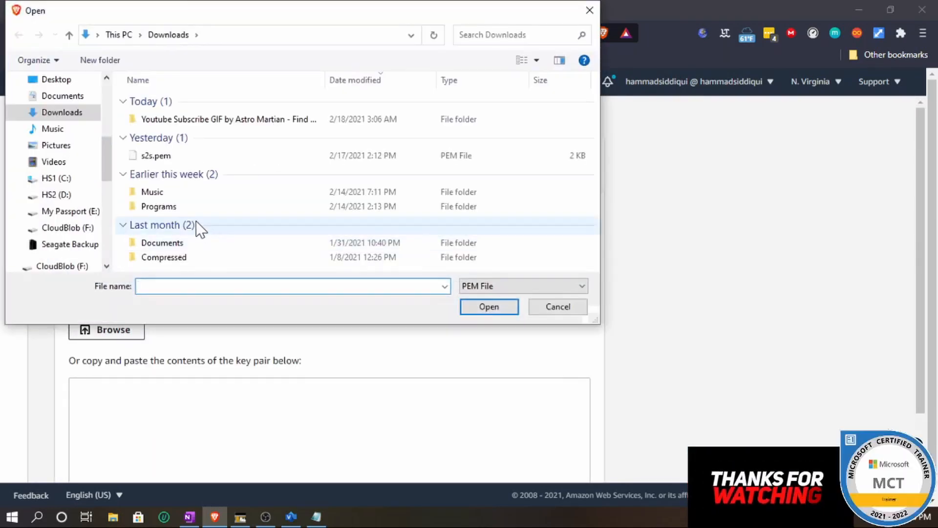
pyautogui.click(156, 154)
pyautogui.click(510, 311)
pyautogui.scroll(-3, 505, 322)
pyautogui.click(561, 460)
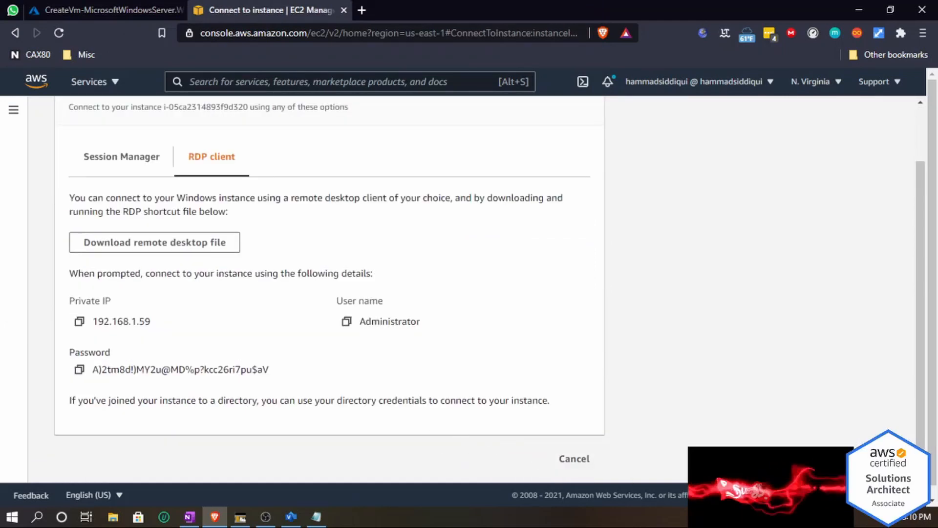
pyautogui.click(80, 370)
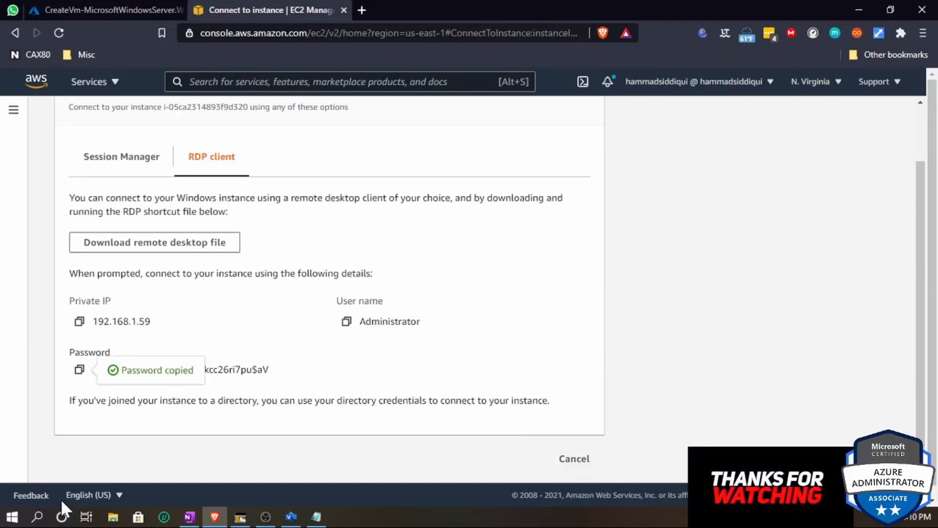
# - Launch MobaXterm from the Windows search
pyautogui.click(39, 515)
pyautogui.write('mo')
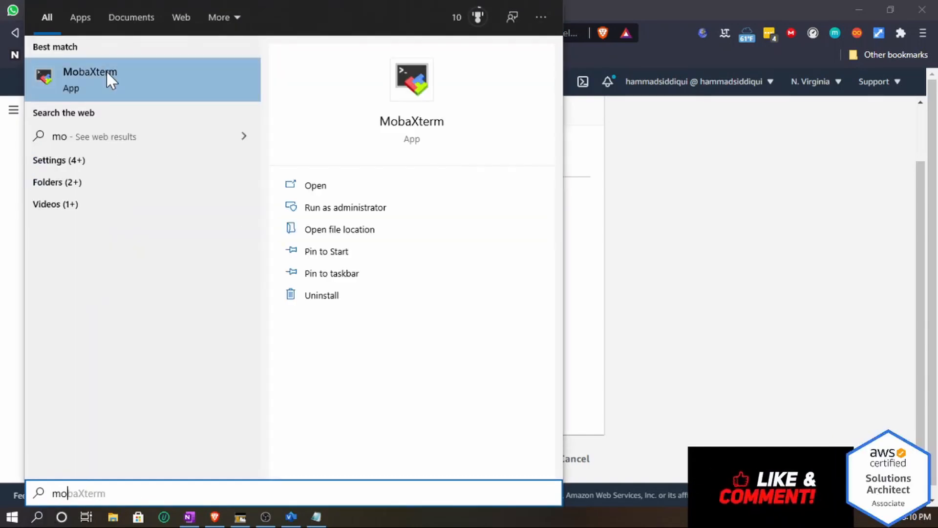
pyautogui.click(107, 72)
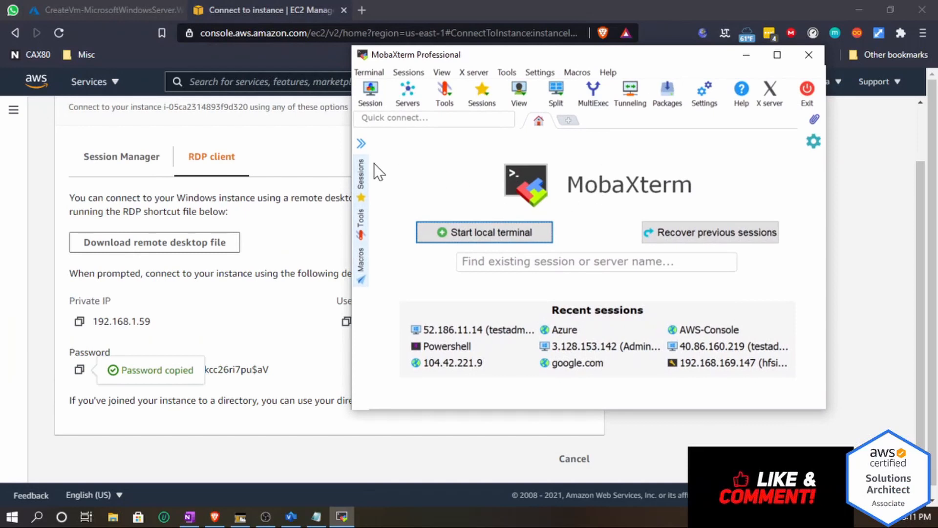
pyautogui.click(372, 94)
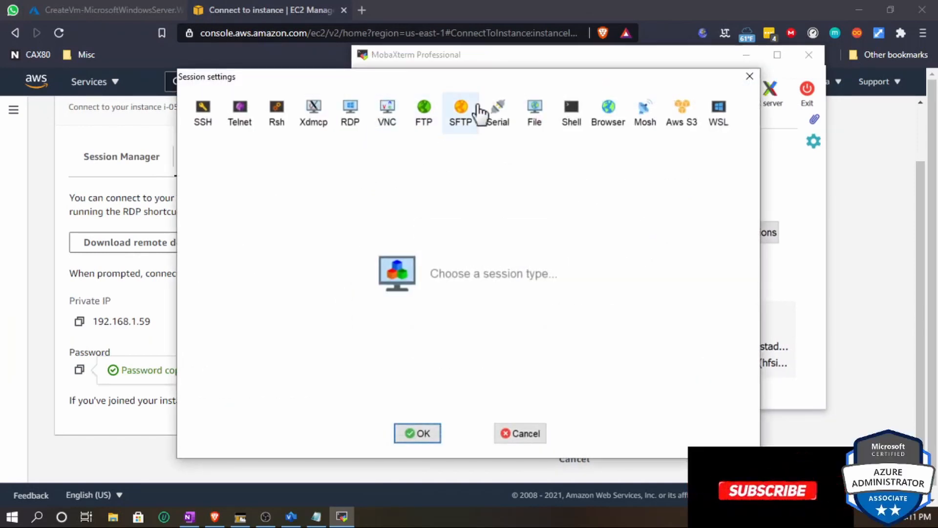
pyautogui.click(360, 119)
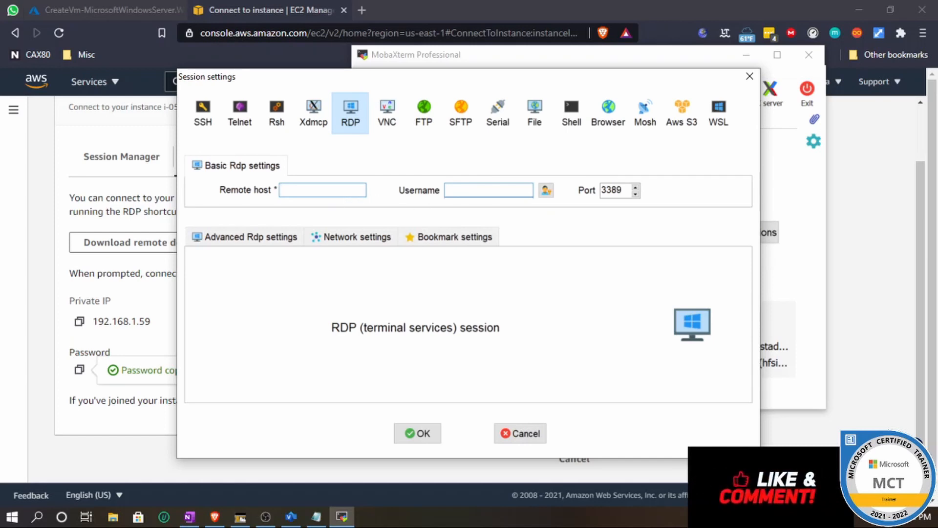
pyautogui.click(336, 192)
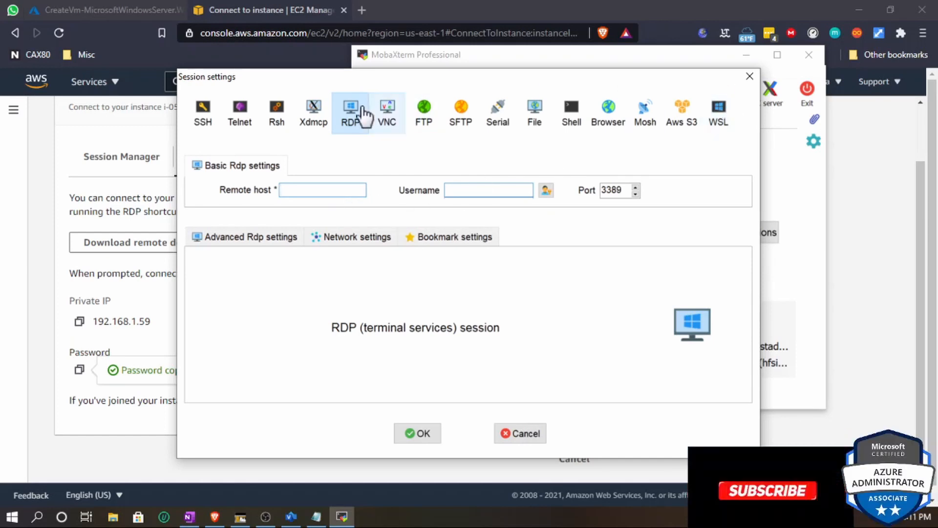
pyautogui.click(750, 76)
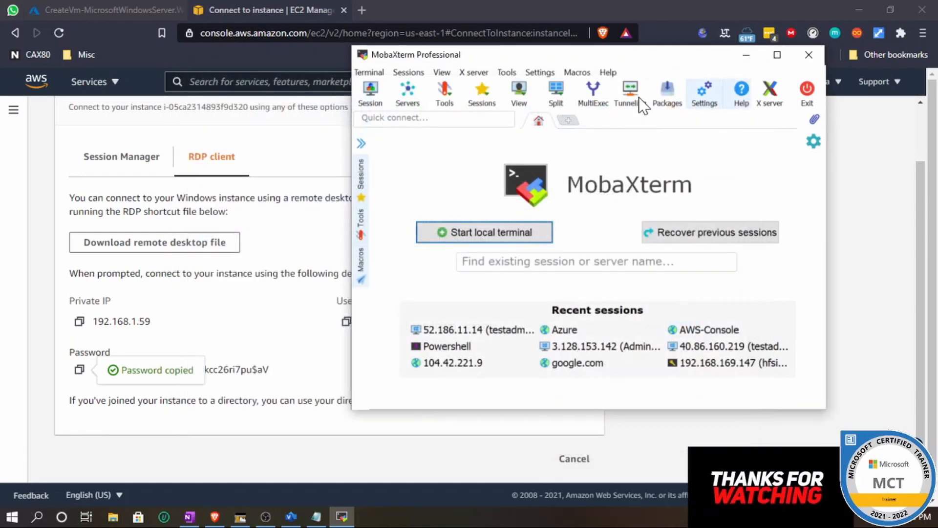
# - Open the newly deployed Azure VM resource and copy its public IP address
pyautogui.click(79, 7)
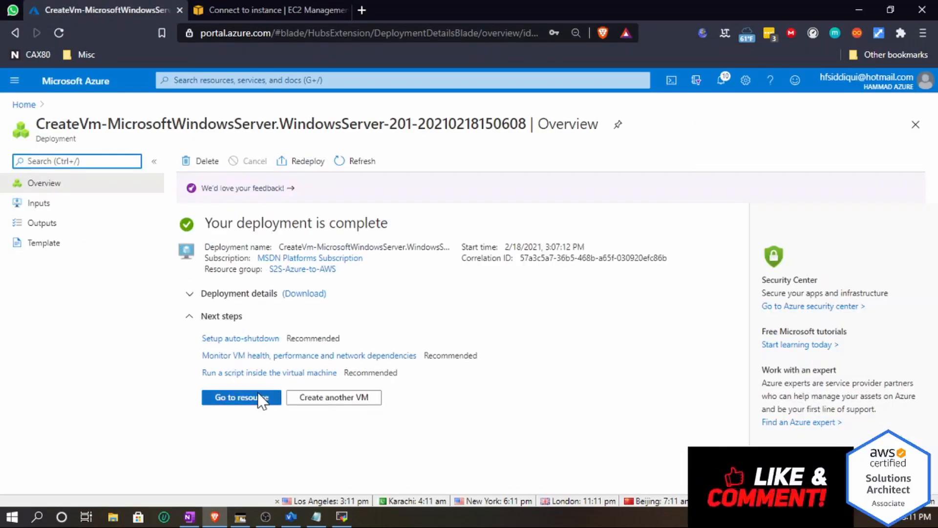
pyautogui.click(251, 401)
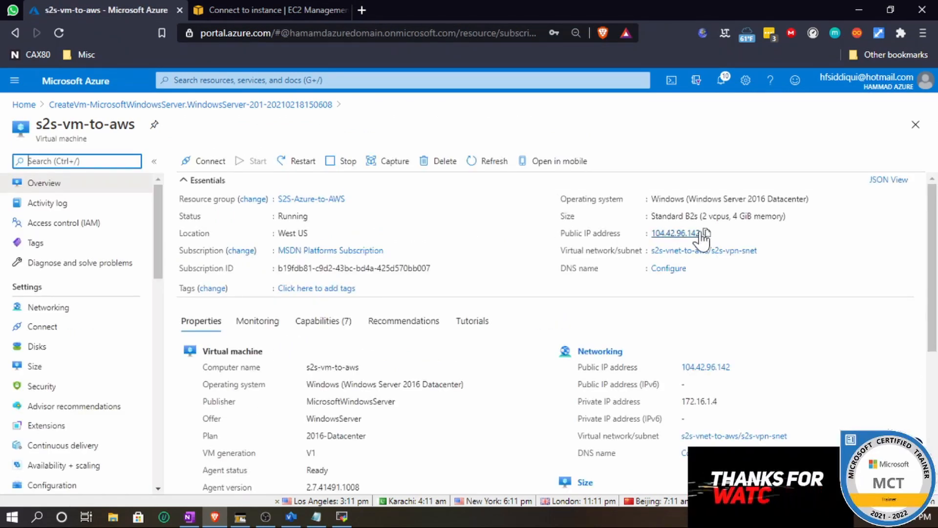
pyautogui.click(706, 233)
# - Review the Azure VM and Amazon EC2 shapes in the site-to-site VPN diagram
pyautogui.click(292, 517)
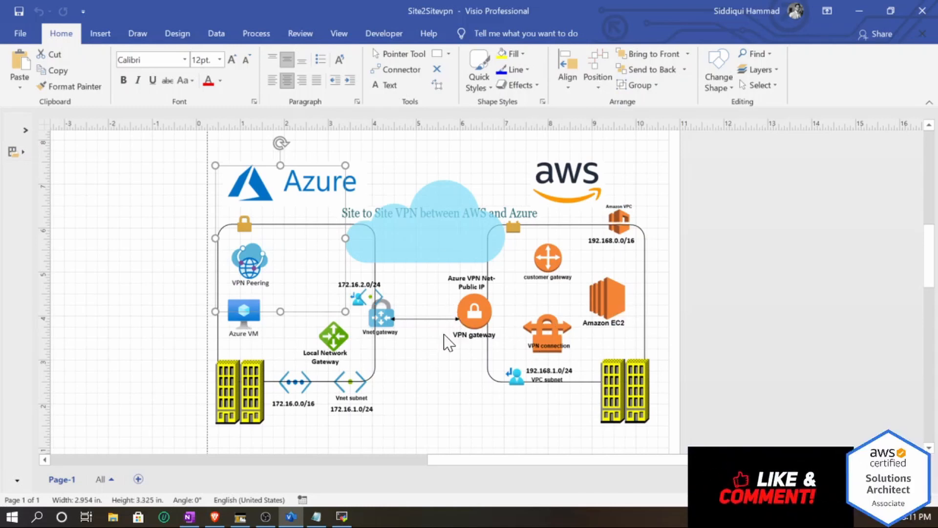
pyautogui.click(247, 312)
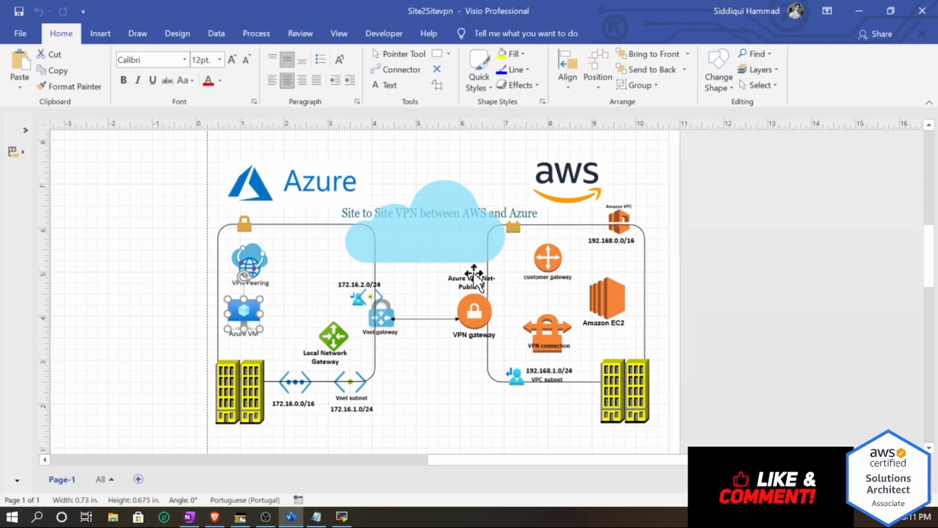
pyautogui.click(611, 305)
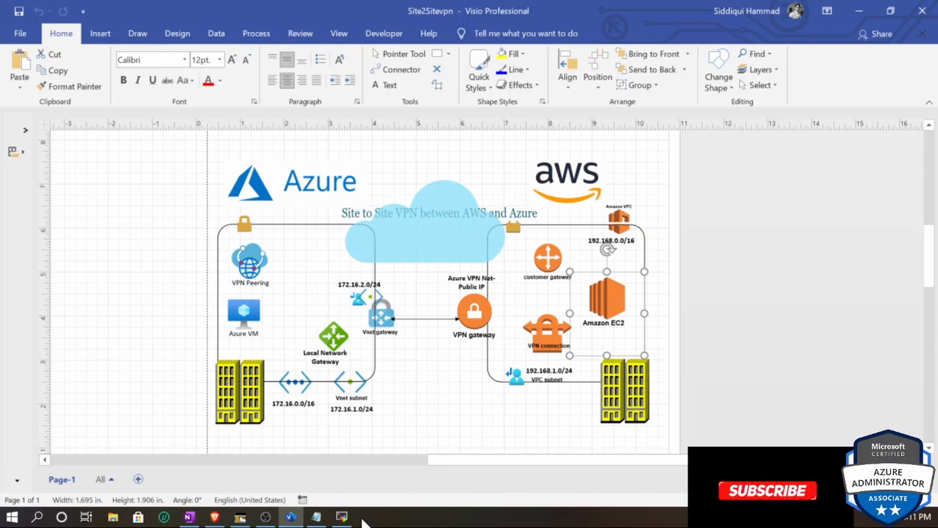
# - Copy the Azure VM's public IP address again and return to MobaXterm
pyautogui.click(341, 517)
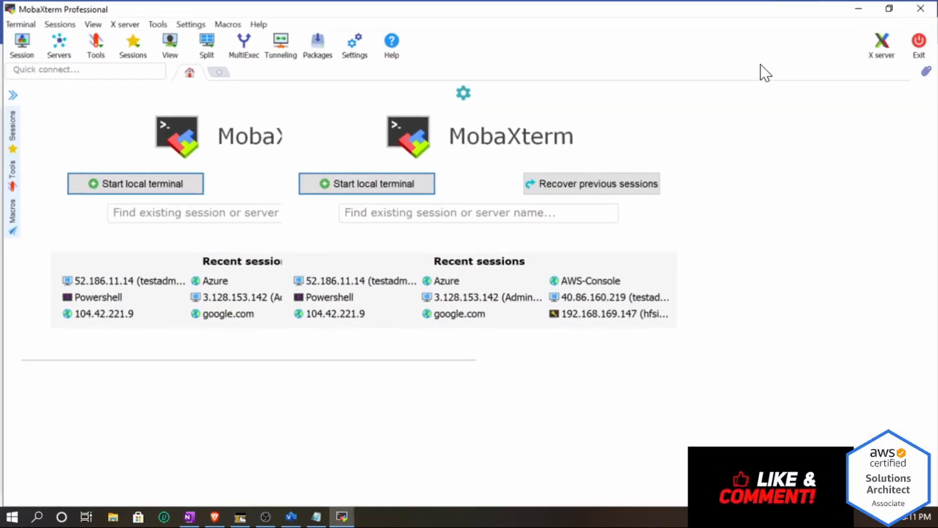
pyautogui.click(776, 55)
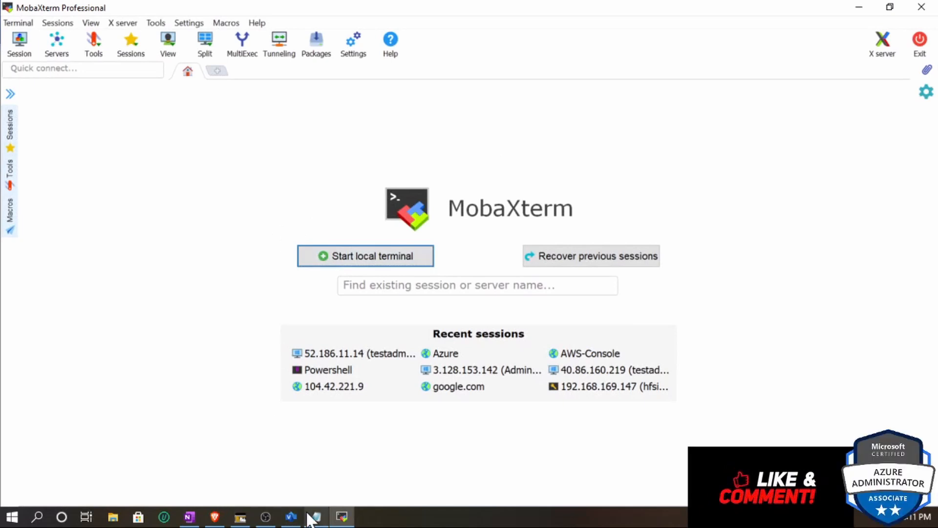
pyautogui.click(213, 519)
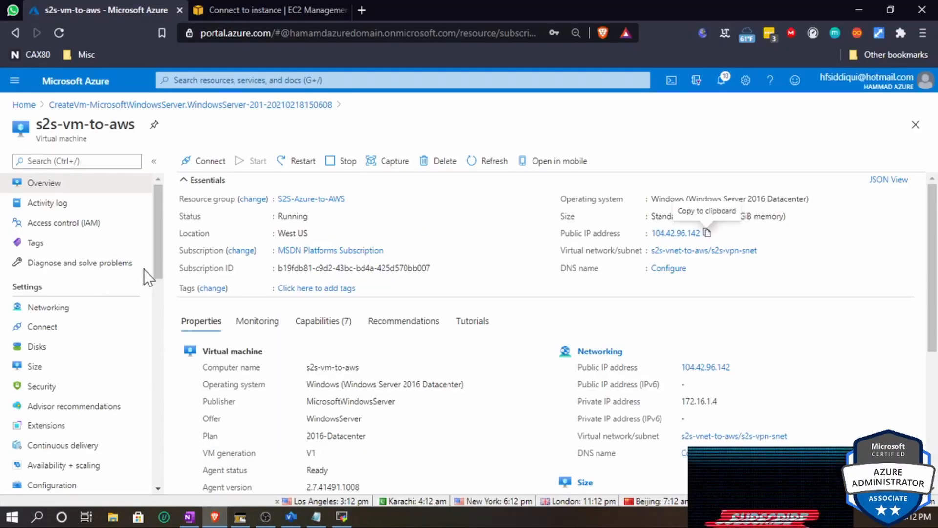
pyautogui.click(707, 234)
pyautogui.click(342, 518)
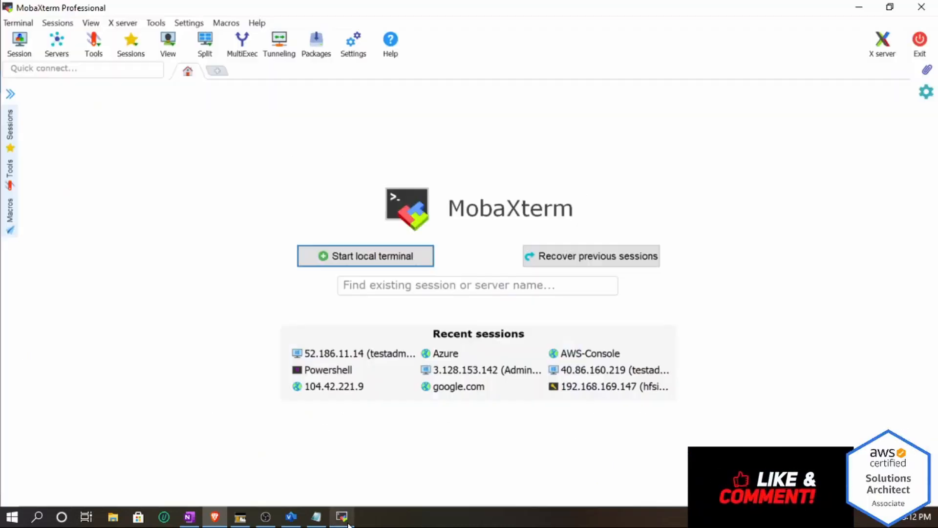
# - Create an RDP session to 104.42.96.142 with username testadmin
pyautogui.click(22, 39)
pyautogui.click(349, 113)
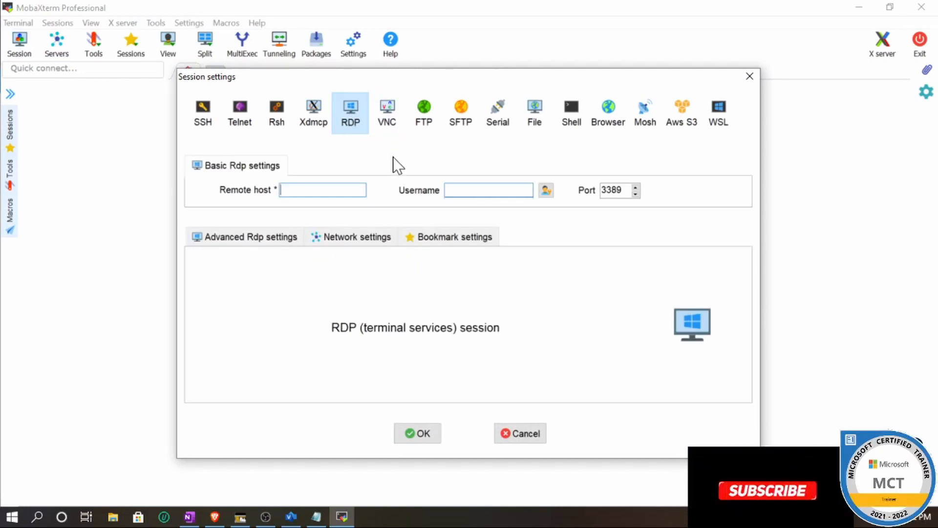
pyautogui.hotkey('ctrl', 'v')
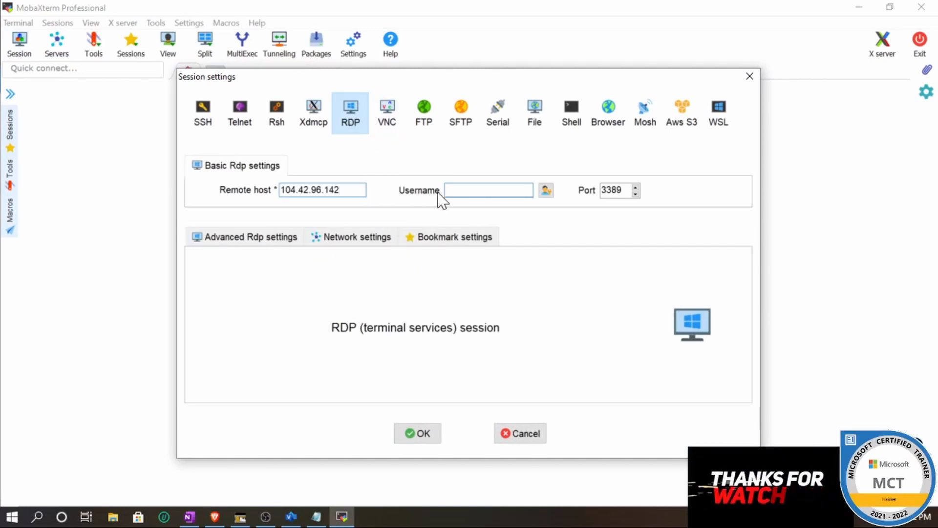
pyautogui.click(449, 190)
pyautogui.write('testadm')
pyautogui.click(432, 432)
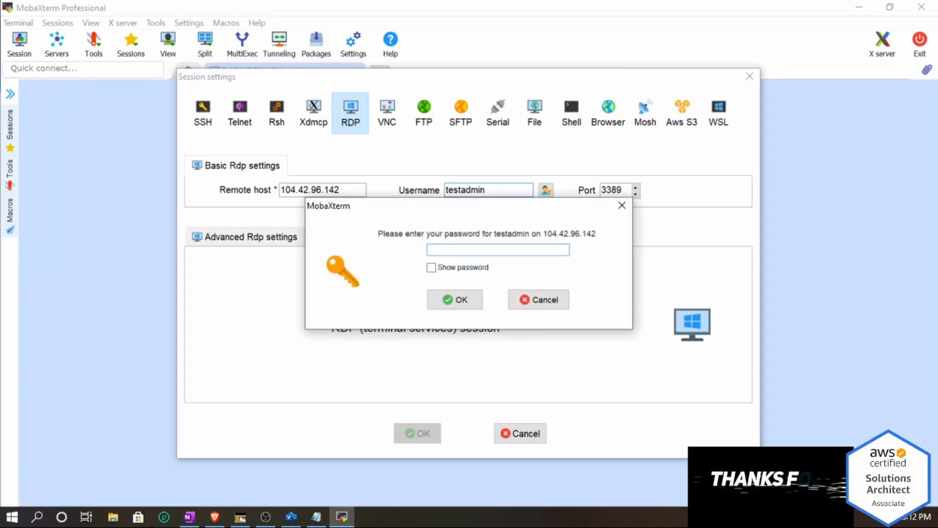
# - Enter the testadmin account password to connect to the Azure VM
pyautogui.write('*')
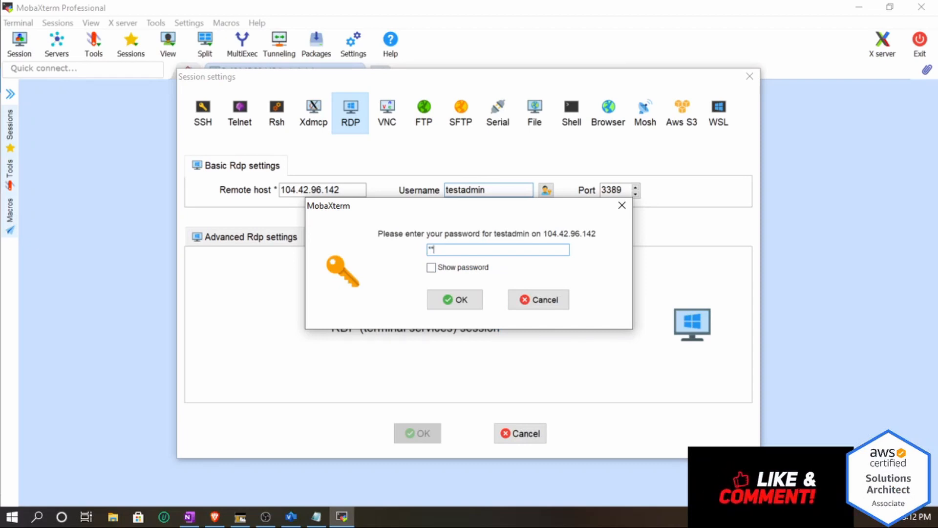
pyautogui.write('**********')
pyautogui.press('Return')
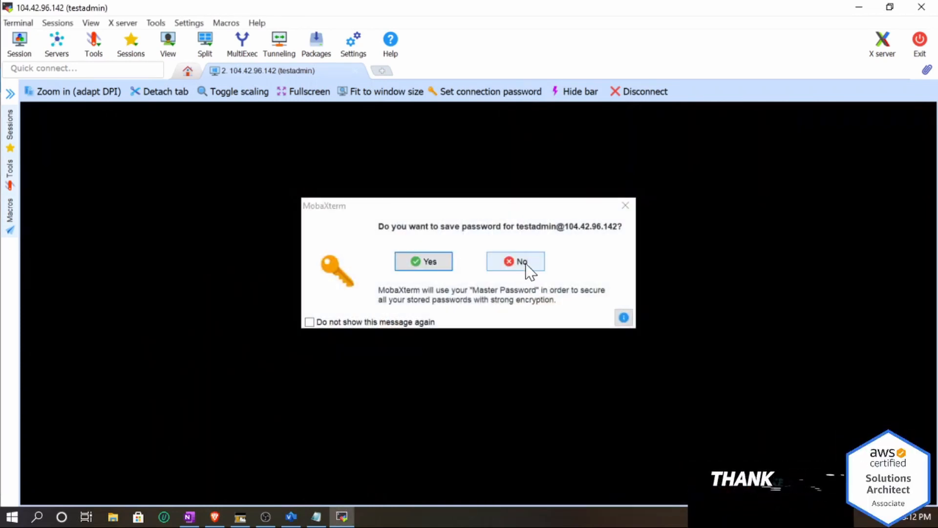
pyautogui.click(523, 263)
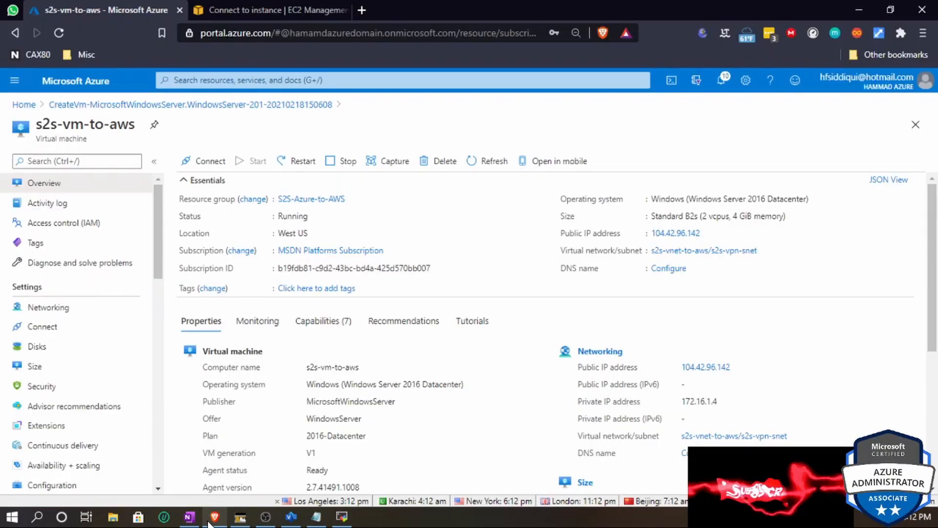
pyautogui.click(214, 516)
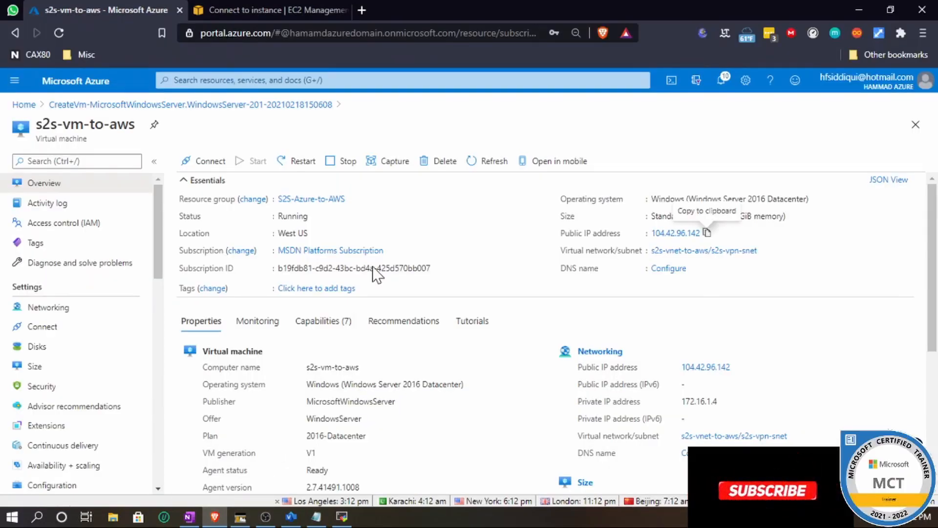
pyautogui.click(271, 15)
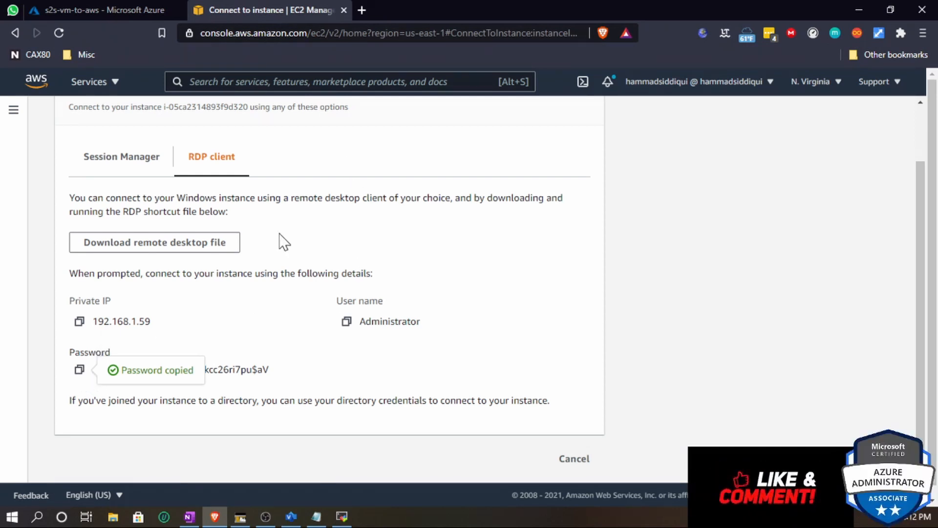
pyautogui.moveTo(345, 517)
pyautogui.click(356, 457)
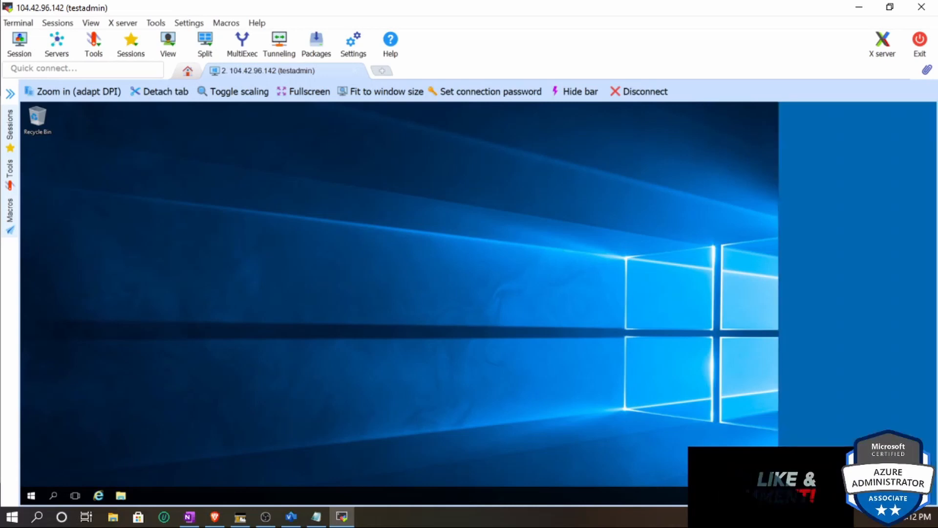
# - On the Azure VM, turn off Windows Firewall for both private and public networks through Server Manager's Local Server settings
pyautogui.click(848, 270)
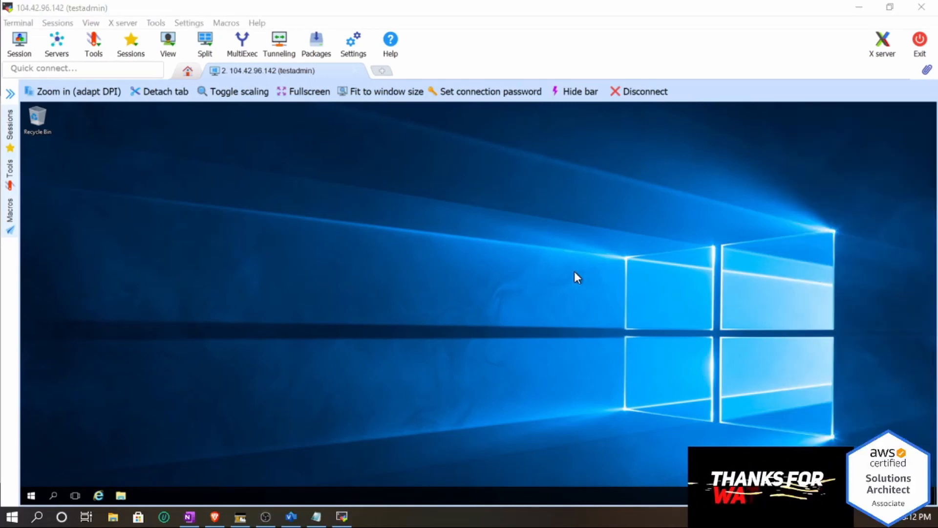
pyautogui.click(29, 496)
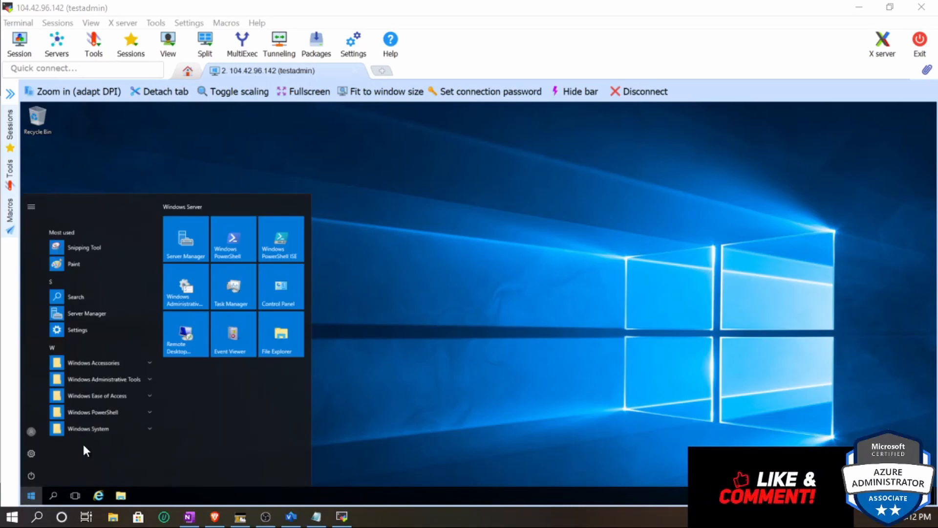
pyautogui.click(194, 233)
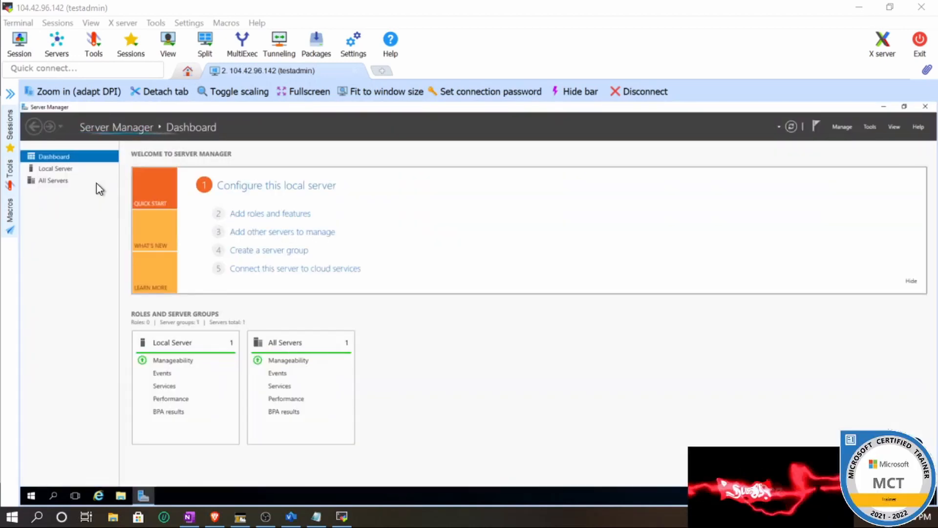
pyautogui.click(58, 168)
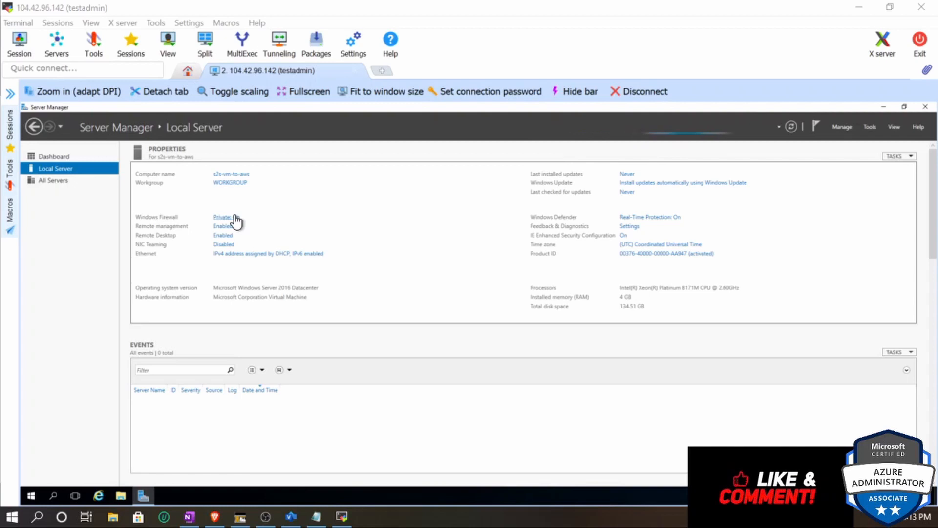
pyautogui.click(234, 217)
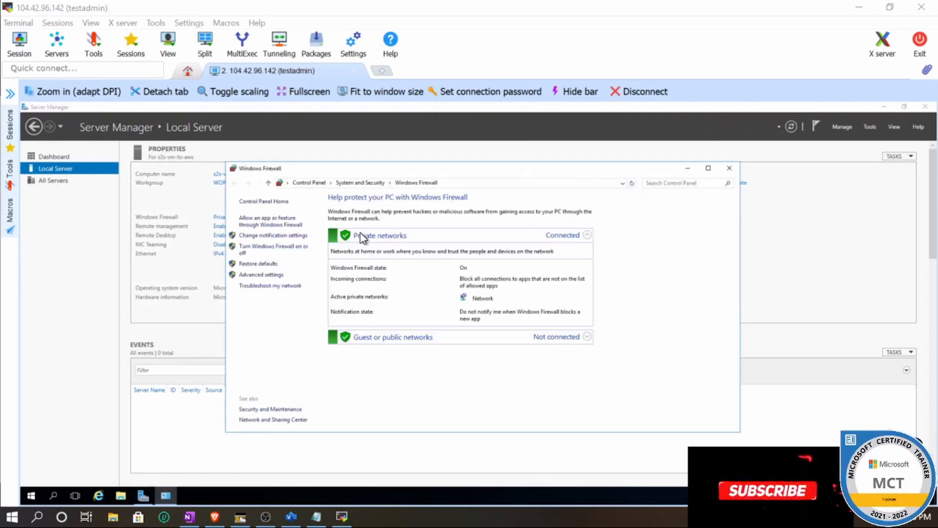
pyautogui.click(288, 249)
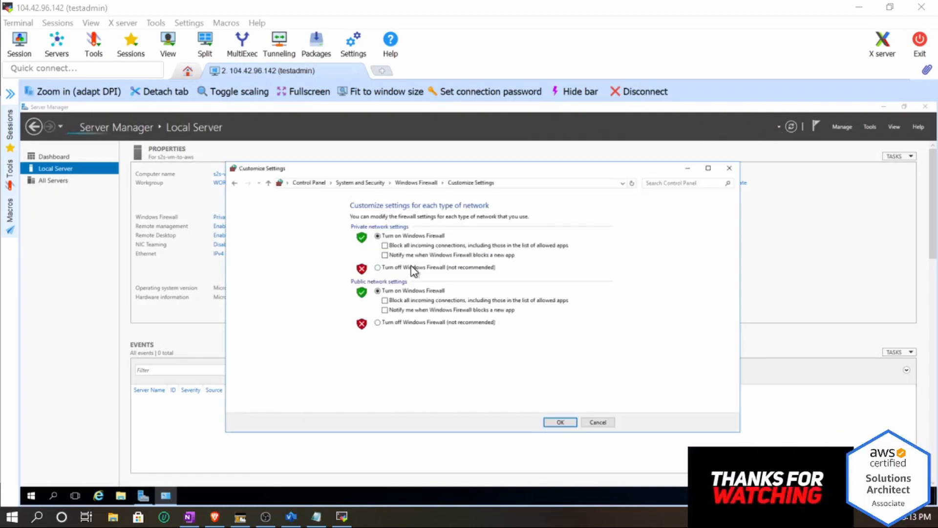
pyautogui.click(386, 268)
pyautogui.click(378, 322)
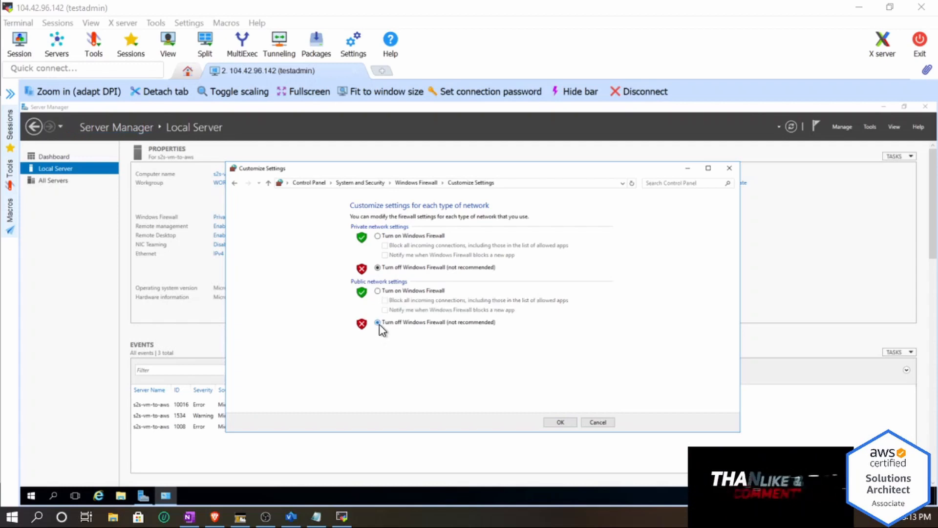
pyautogui.click(562, 422)
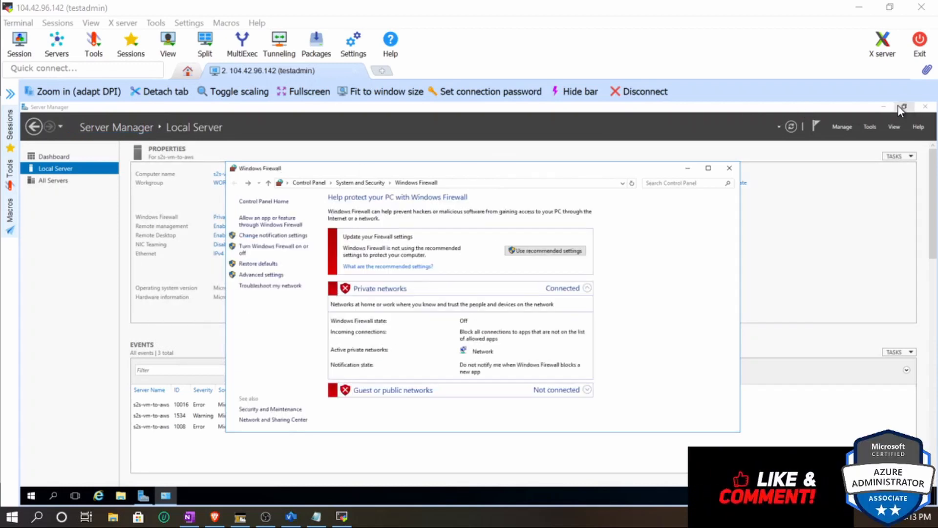
# - Open Remote Desktop Connection on the Azure VM and connect to the EC2 instance's copied private IP 192.168.1.59
pyautogui.click(886, 107)
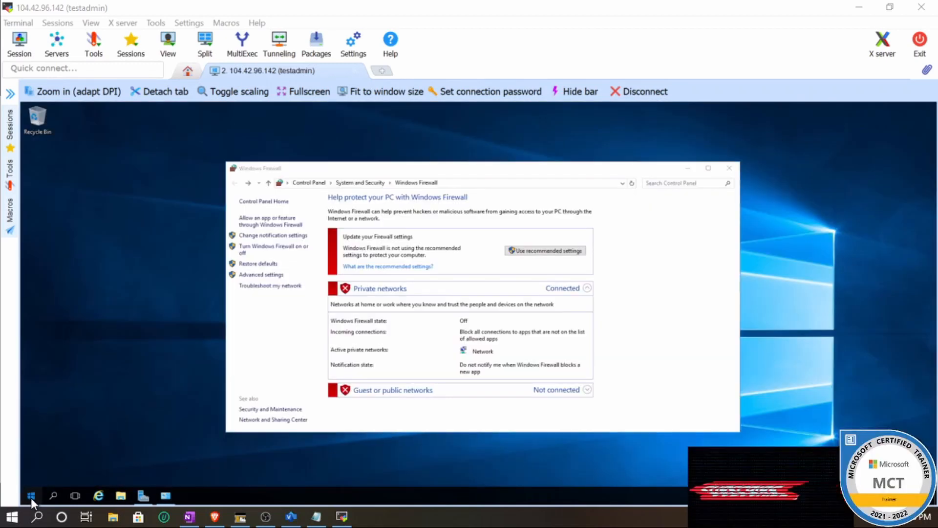
pyautogui.click(31, 495)
pyautogui.click(174, 334)
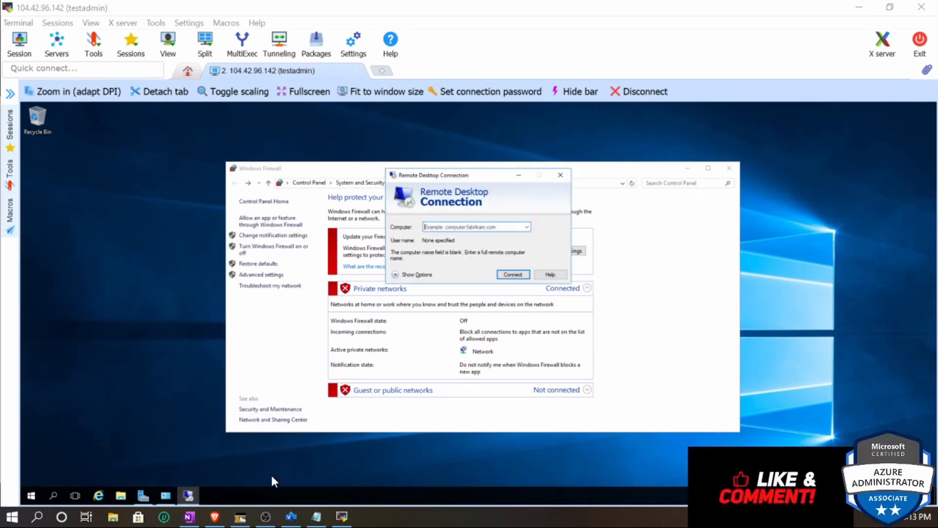
pyautogui.click(225, 519)
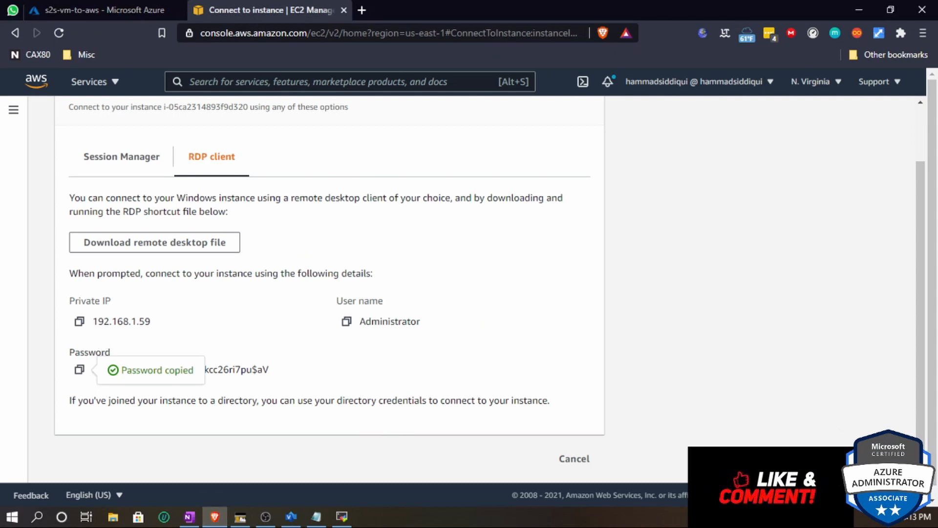
pyautogui.click(79, 321)
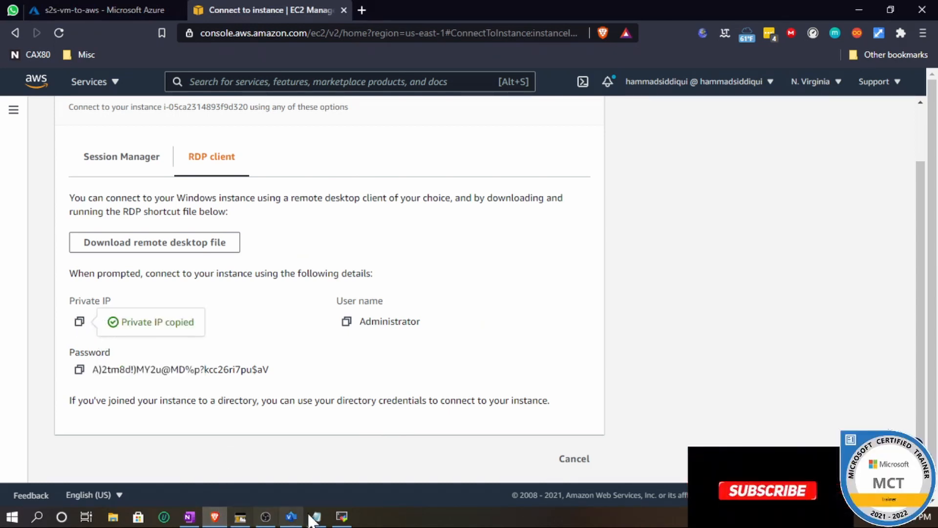
pyautogui.click(341, 516)
pyautogui.hotkey('ctrl', 'v')
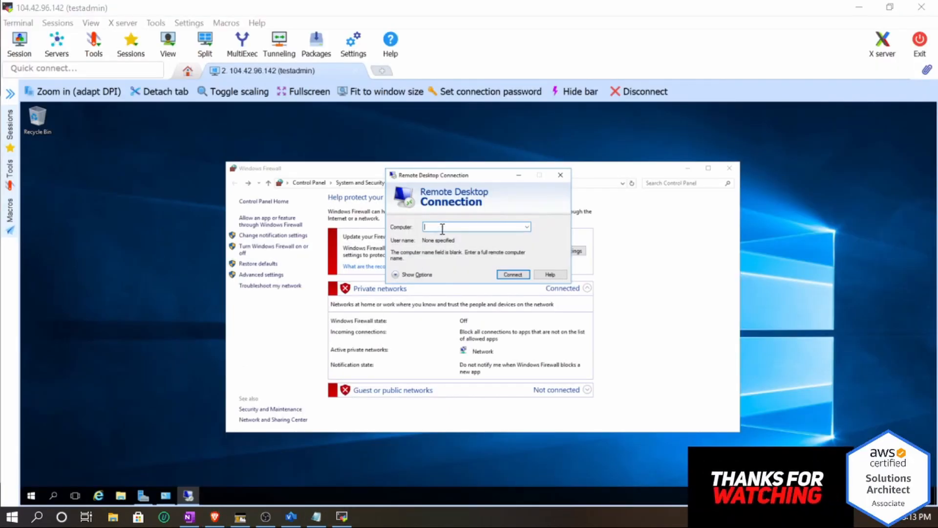
pyautogui.click(512, 274)
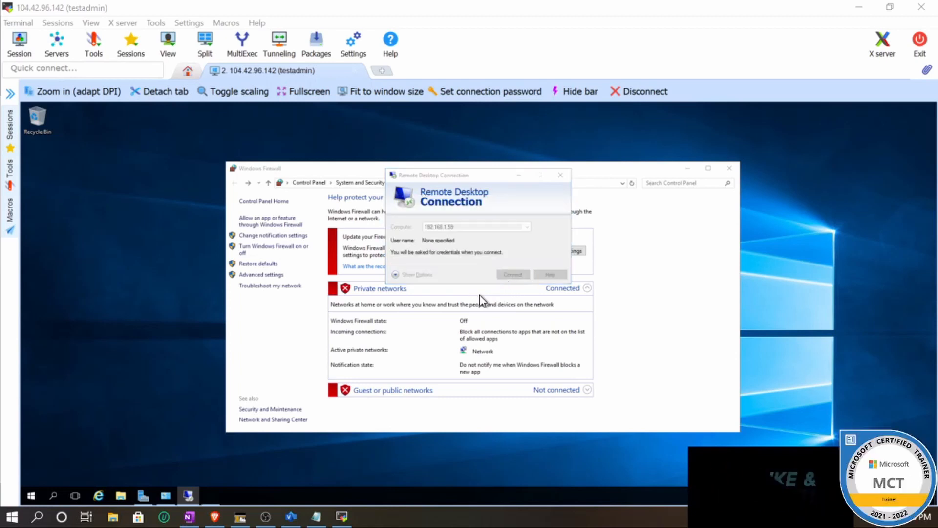
# - Copy the EC2 instance's password and sign in with username Administrator and that password
pyautogui.click(216, 518)
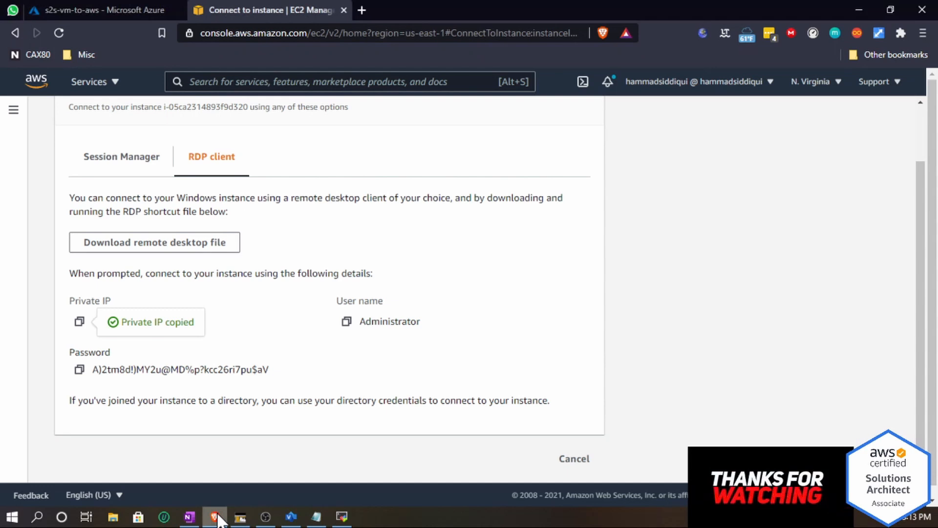
pyautogui.click(80, 370)
pyautogui.click(341, 518)
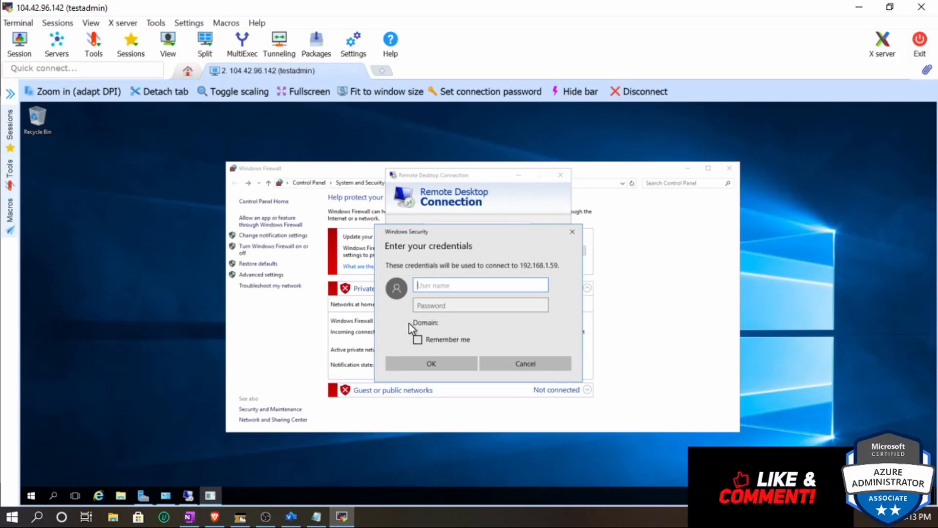
pyautogui.click(437, 307)
pyautogui.hotkey('ctrl', 'v')
pyautogui.click(434, 288)
pyautogui.write('A')
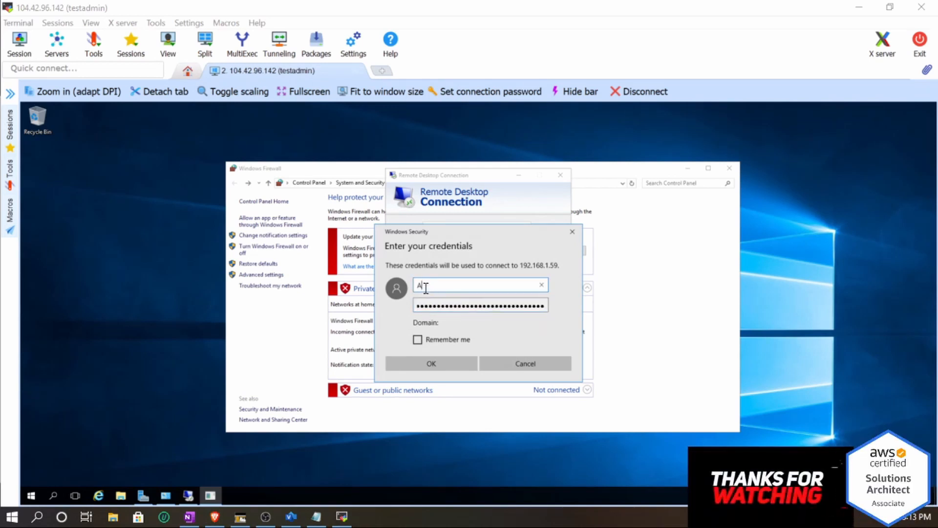
pyautogui.write('dmini')
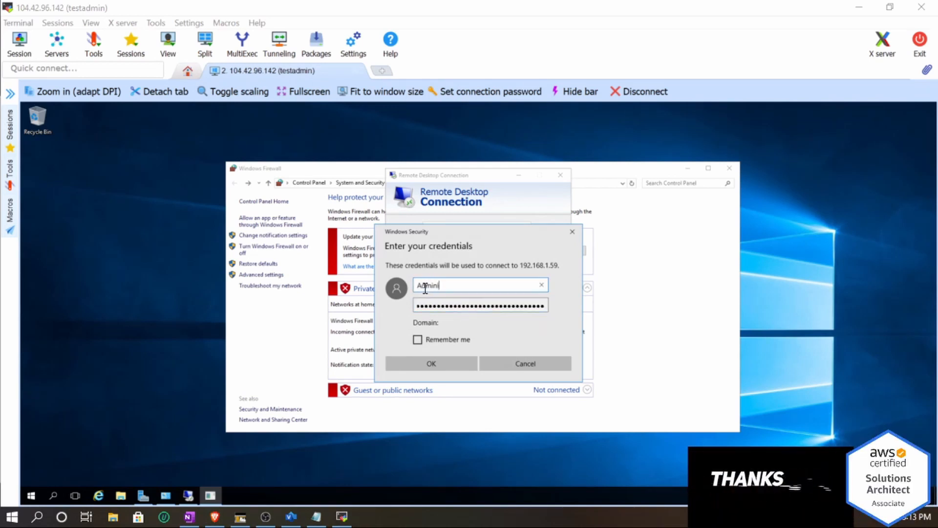
pyautogui.write('strator')
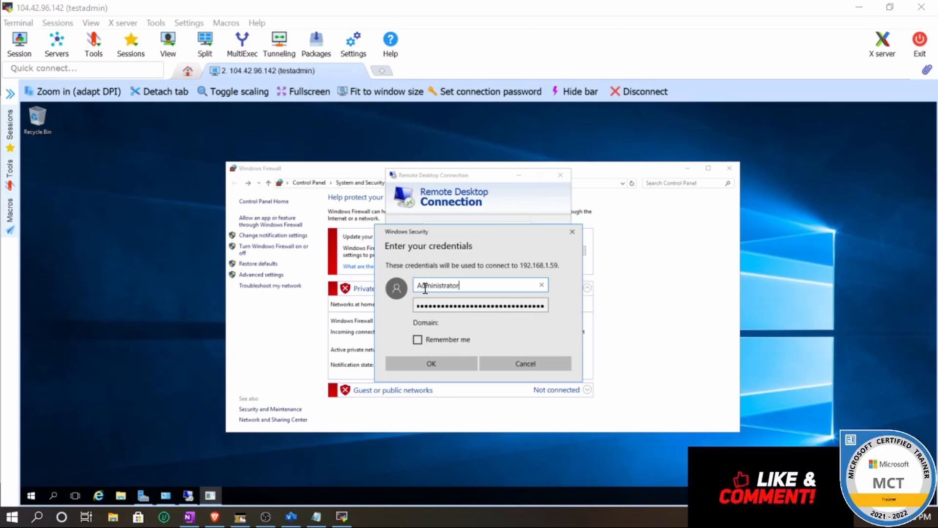
pyautogui.click(451, 366)
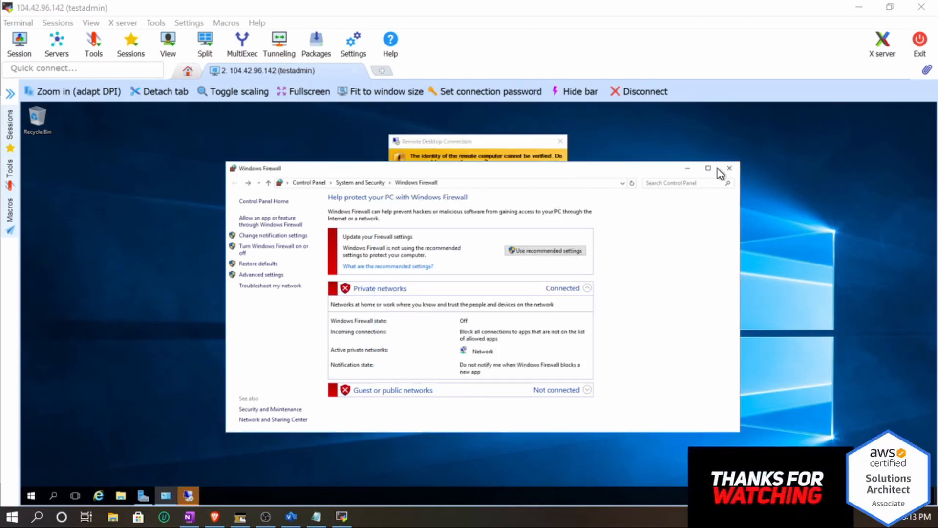
# - Accept the certificate warning and shrink the EC2 remote desktop session into a window on the Azure desktop
pyautogui.click(689, 168)
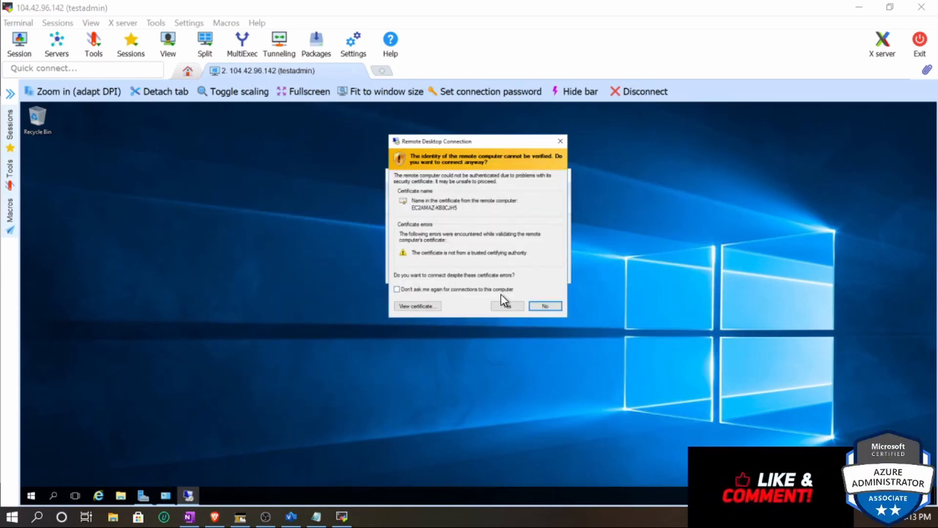
pyautogui.click(505, 306)
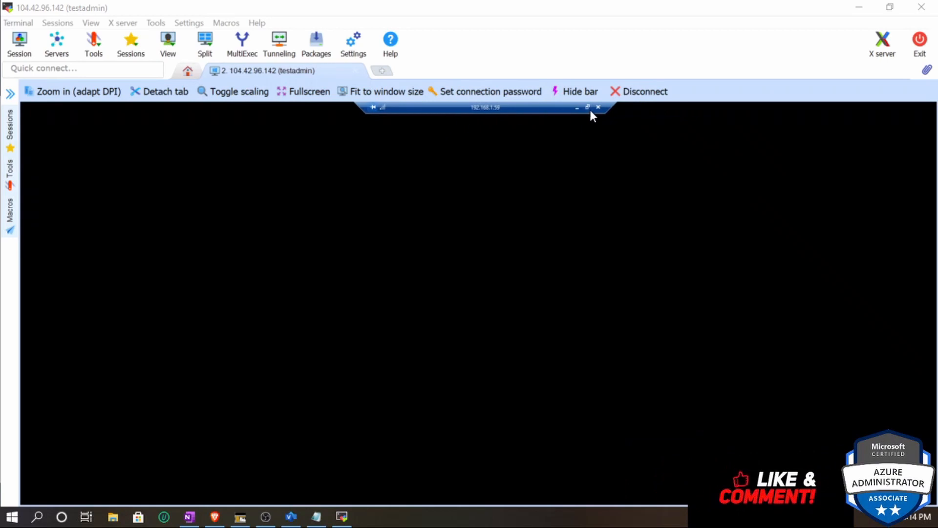
pyautogui.click(587, 107)
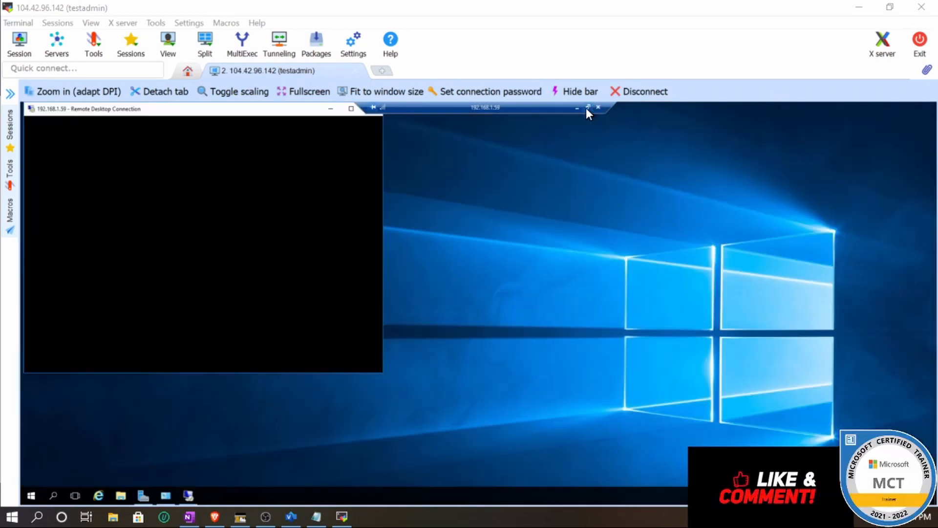
pyautogui.moveTo(388, 124); pyautogui.dragTo(611, 139)
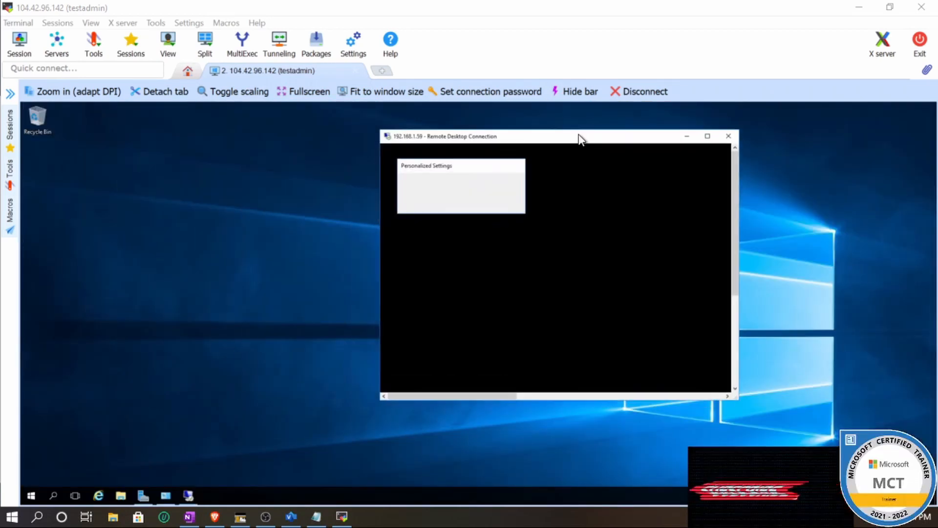
# - Point out the Azure VM shape in the site-to-site VPN diagram
pyautogui.click(299, 516)
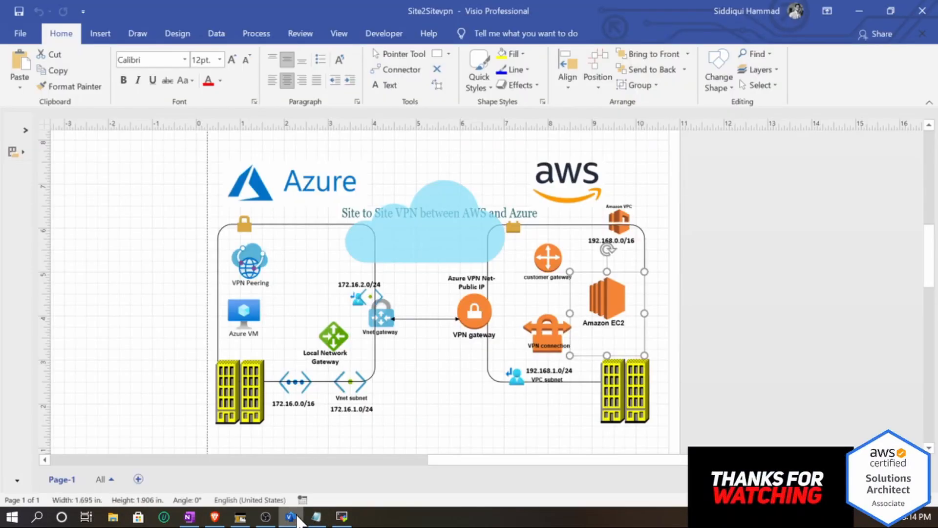
pyautogui.click(245, 310)
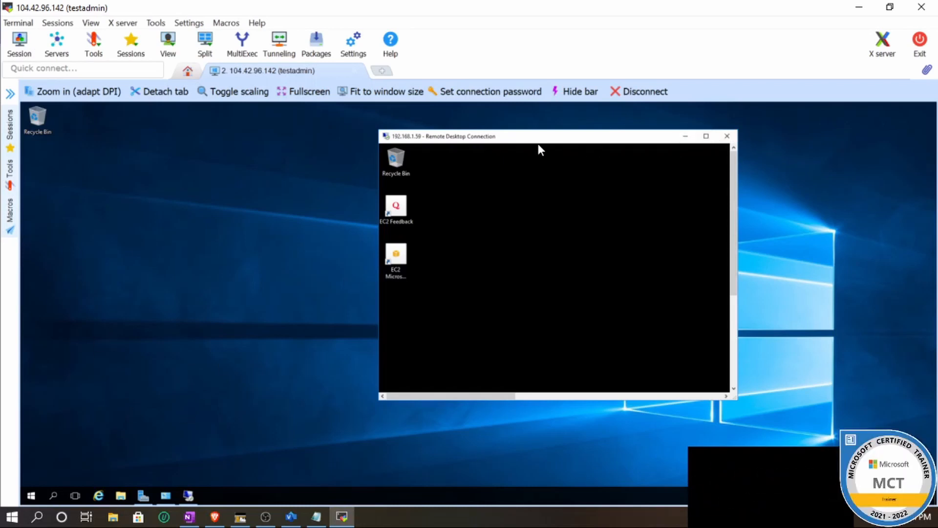
# - Maximize the EC2 remote desktop window and allow the PC to be discoverable on the network
pyautogui.moveTo(426, 137); pyautogui.dragTo(295, 129)
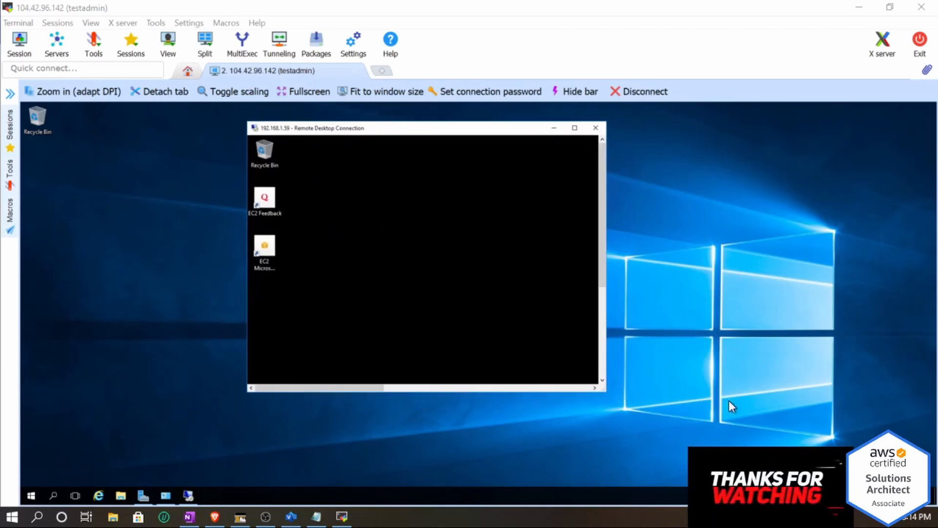
pyautogui.click(575, 128)
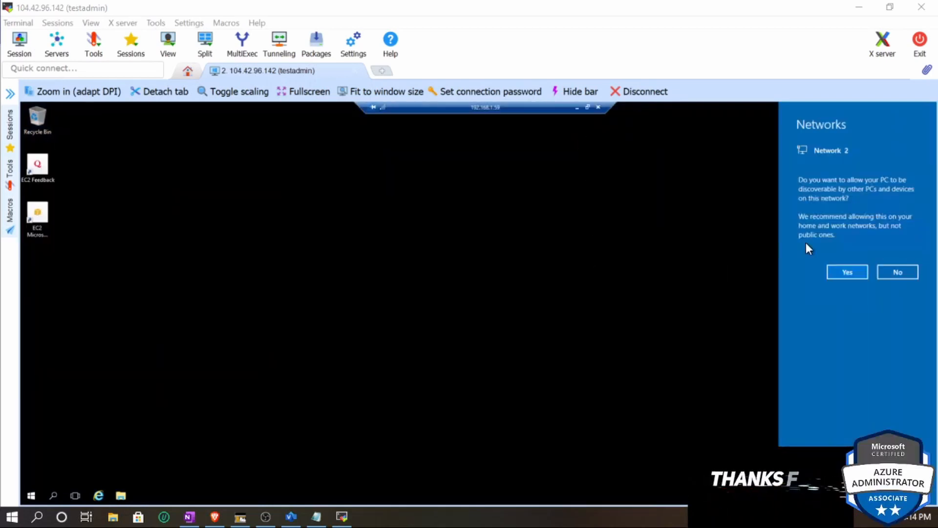
pyautogui.click(836, 271)
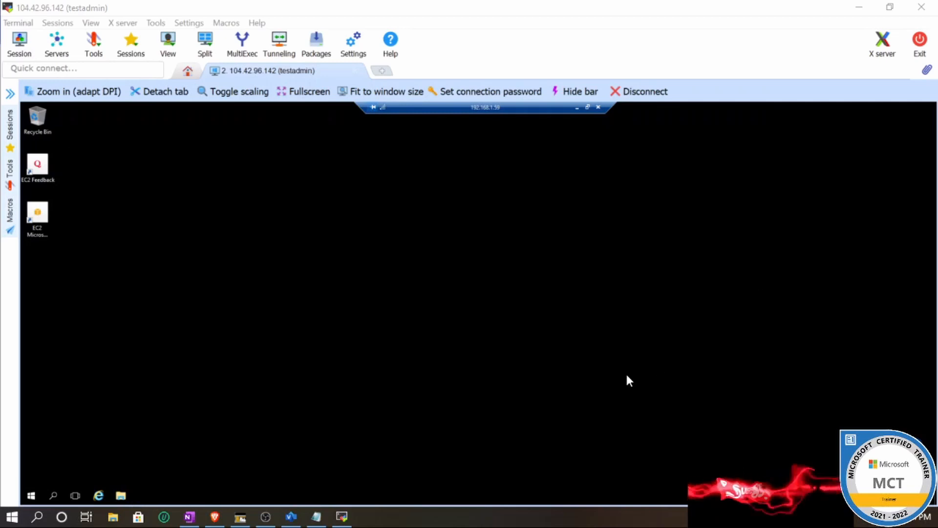